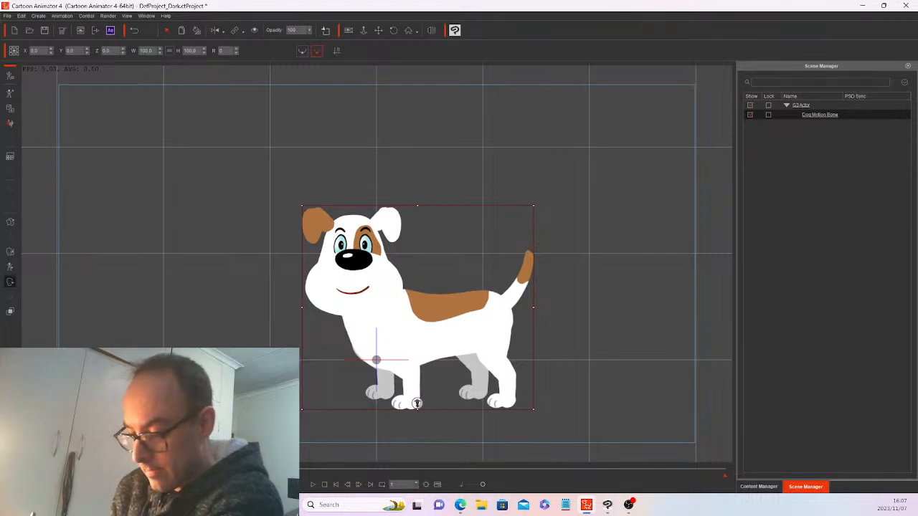
Step: Turn the dog's head toward its far lower left with the face key head rotation gizmo, and close the face key editor
left_click(10, 281)
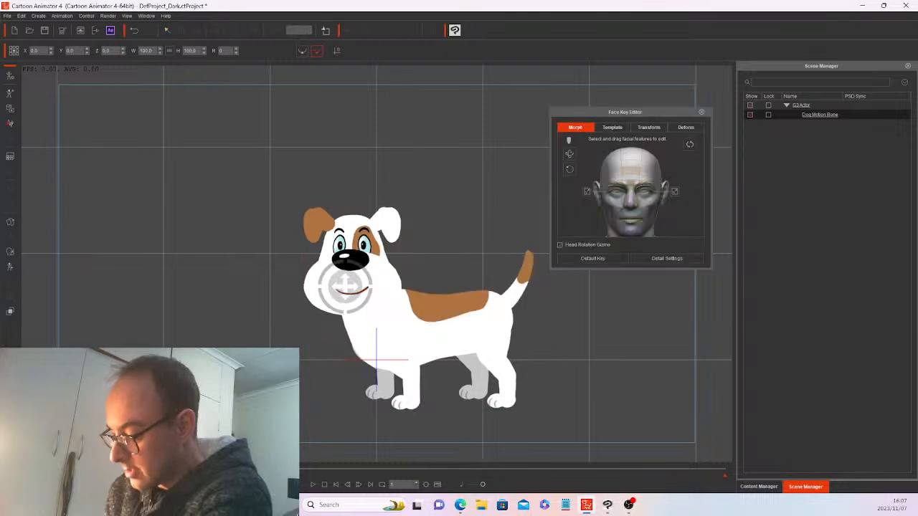
left_click_drag(346, 286, 264, 312)
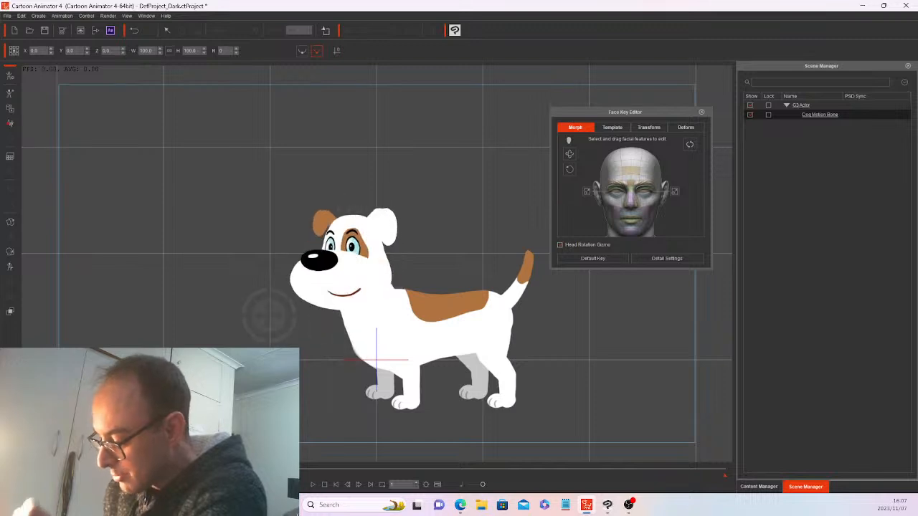
left_click(702, 112)
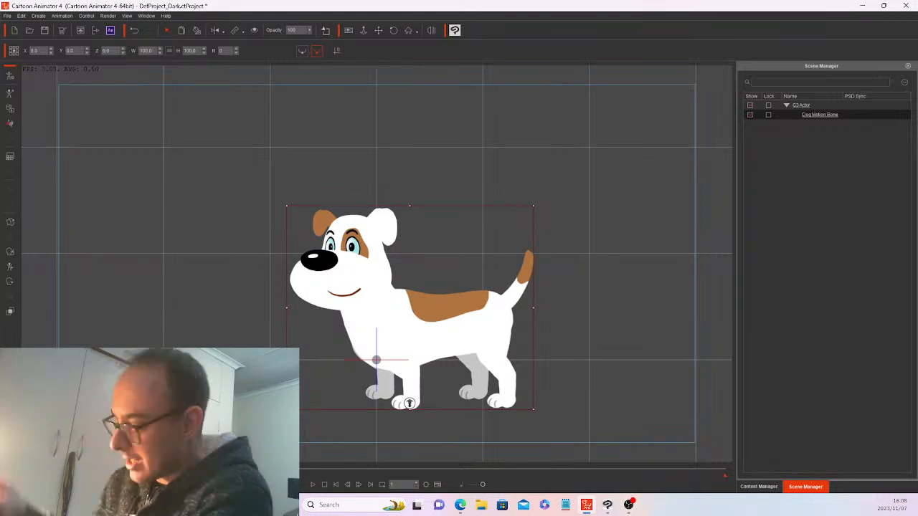
Step: Switch to Clip Studio Paint and examine the facial feature folders and mouth shapes inside the Center group of RL_TalkingHead
key("alt+Tab")
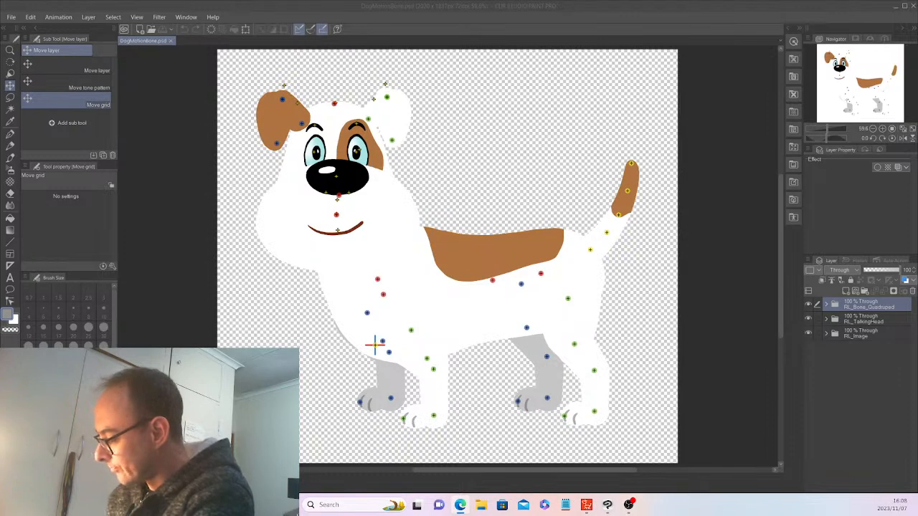
left_click(826, 319)
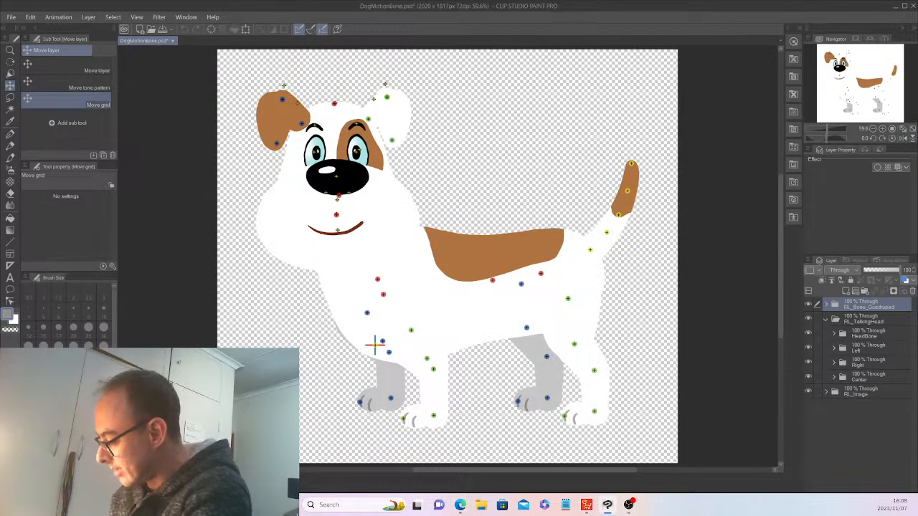
left_click(834, 377)
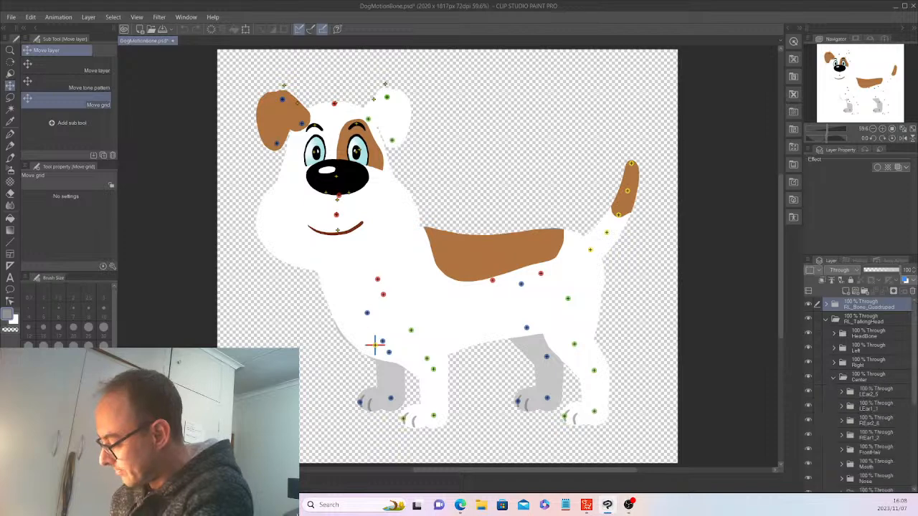
scroll(861, 388, "down", 5)
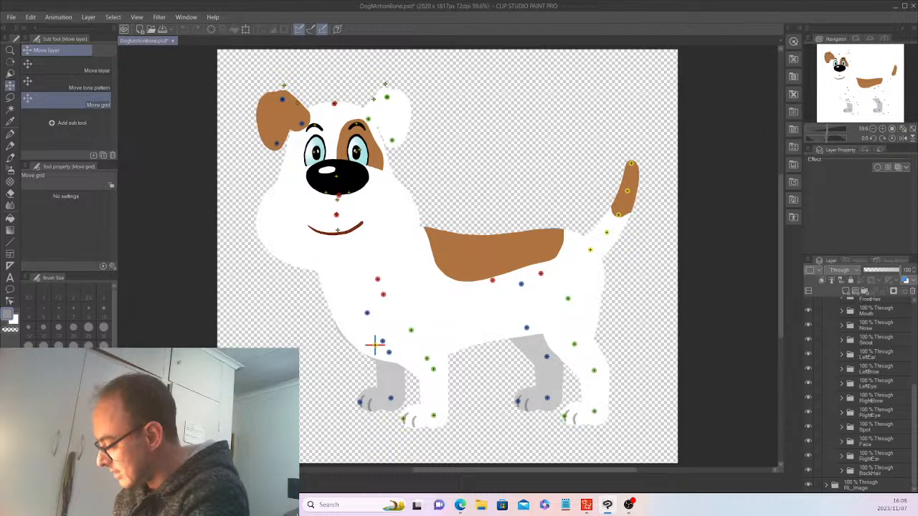
left_click(841, 311)
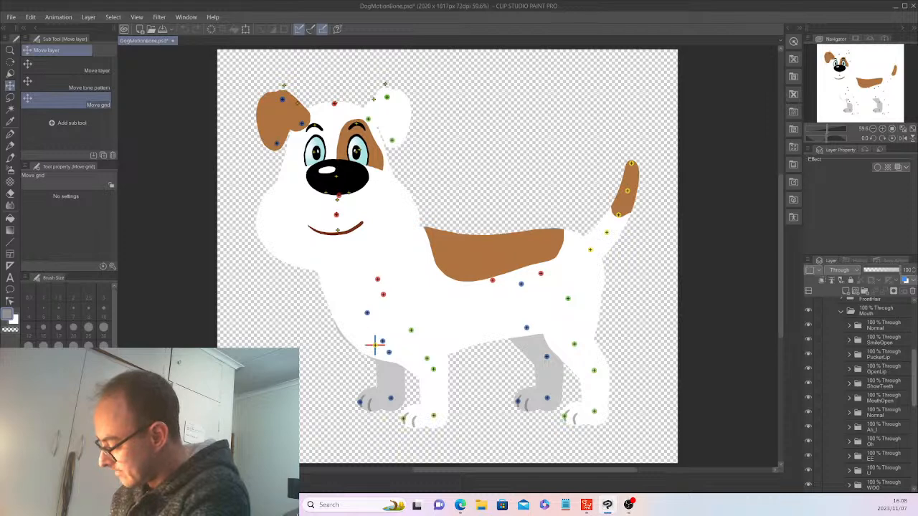
scroll(861, 395, "up", 3)
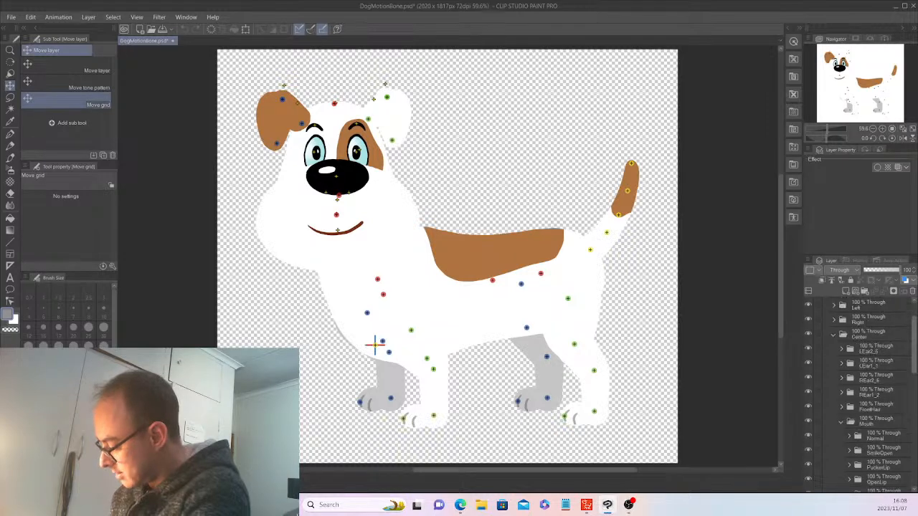
scroll(861, 373, "up", 1)
left_click(833, 378)
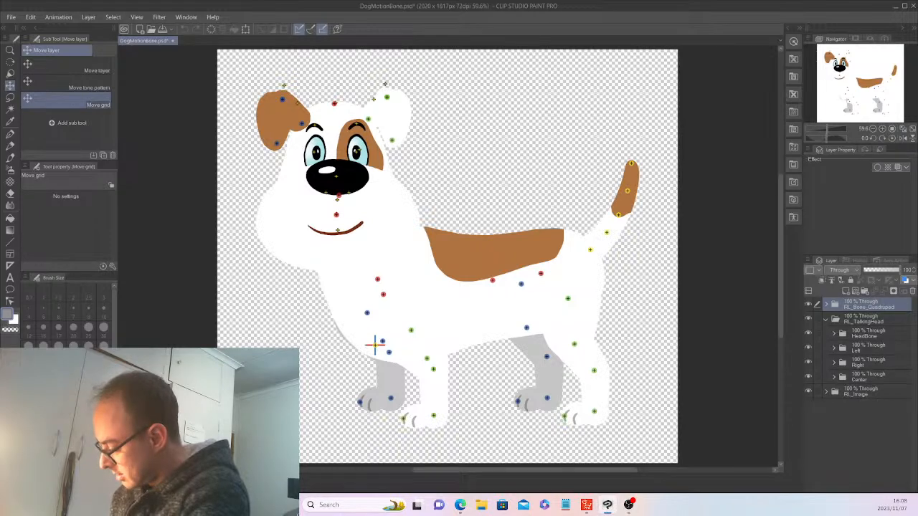
Step: Examine the contents of the Left and Right head groups, including the Left group's Mouth folder
left_click(834, 349)
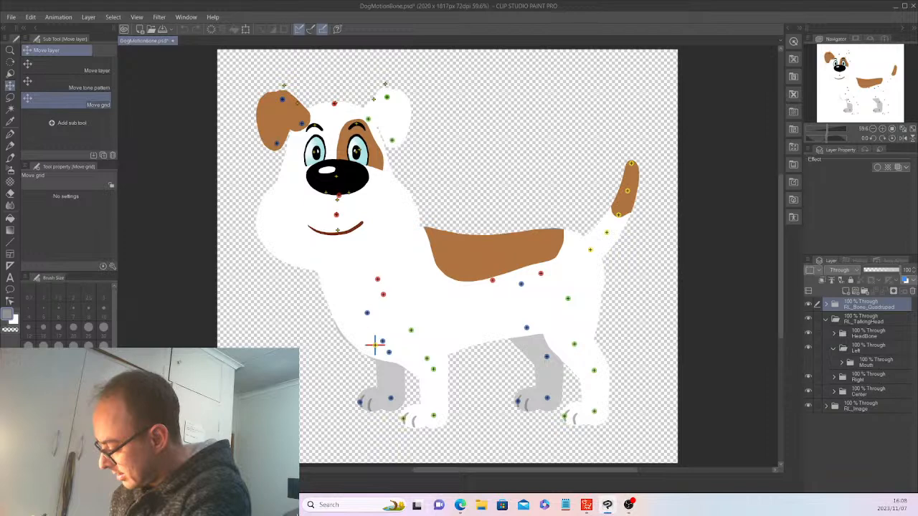
left_click(842, 363)
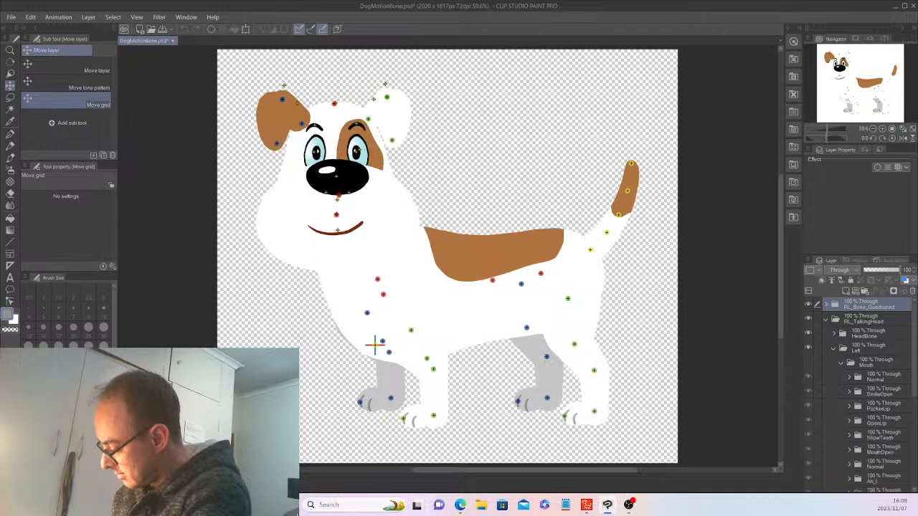
left_click(841, 363)
left_click(834, 349)
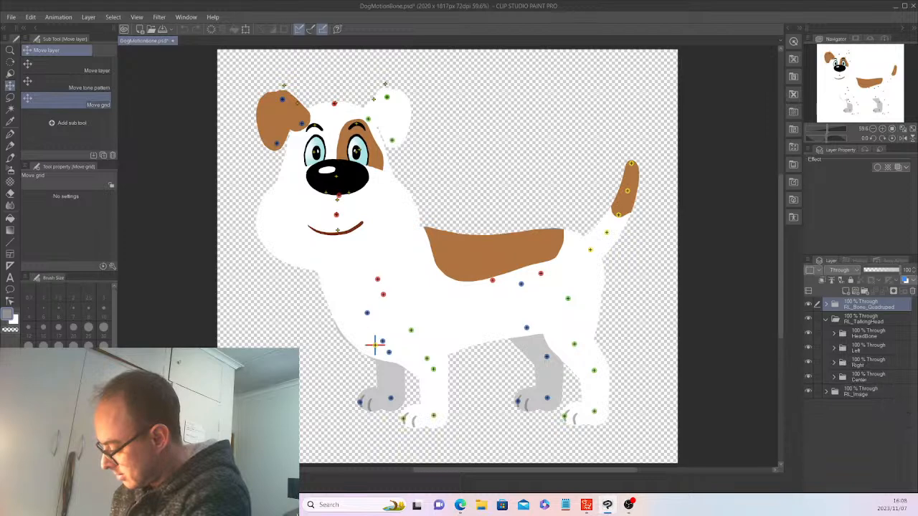
left_click(834, 363)
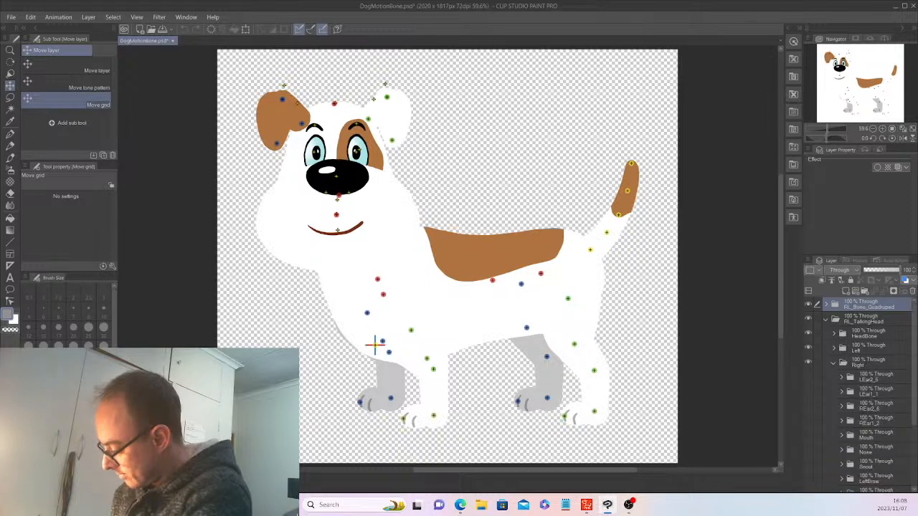
scroll(861, 395, "down", 1)
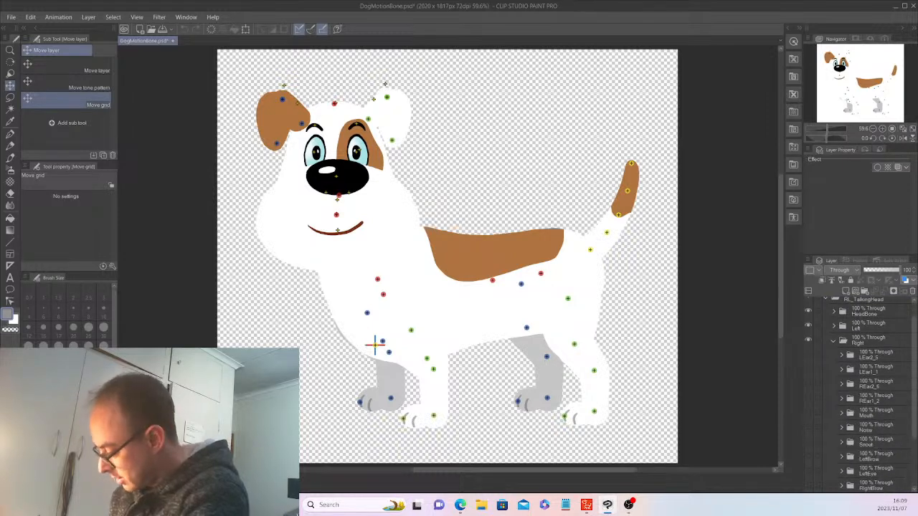
left_click(869, 340)
left_click(833, 341)
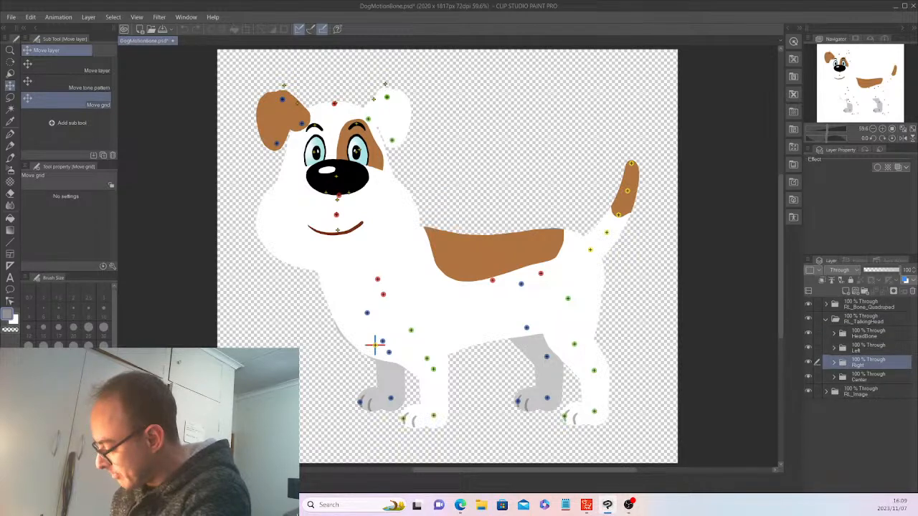
Step: Check whether the first Normal Copy folder in the Center group's Mouth folder holds the visible mouth by toggling its layer's visibility
left_click(833, 377)
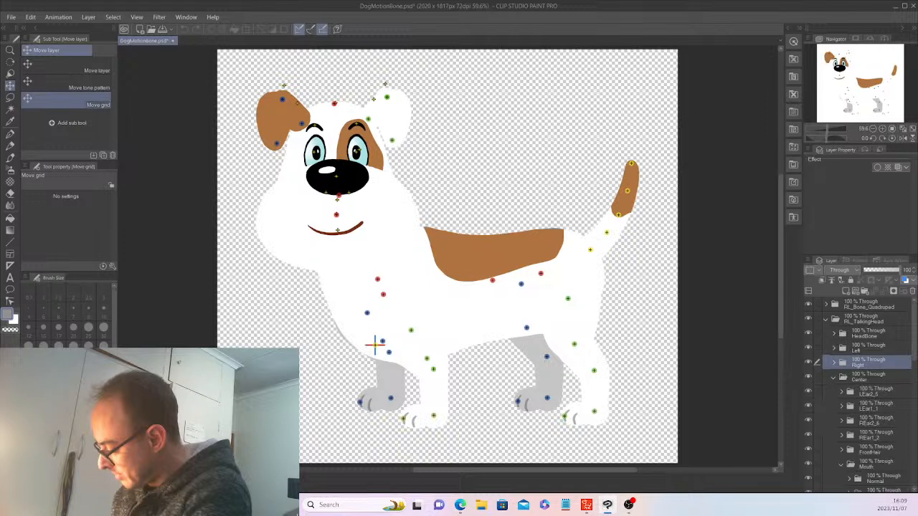
scroll(868, 395, "down", 3)
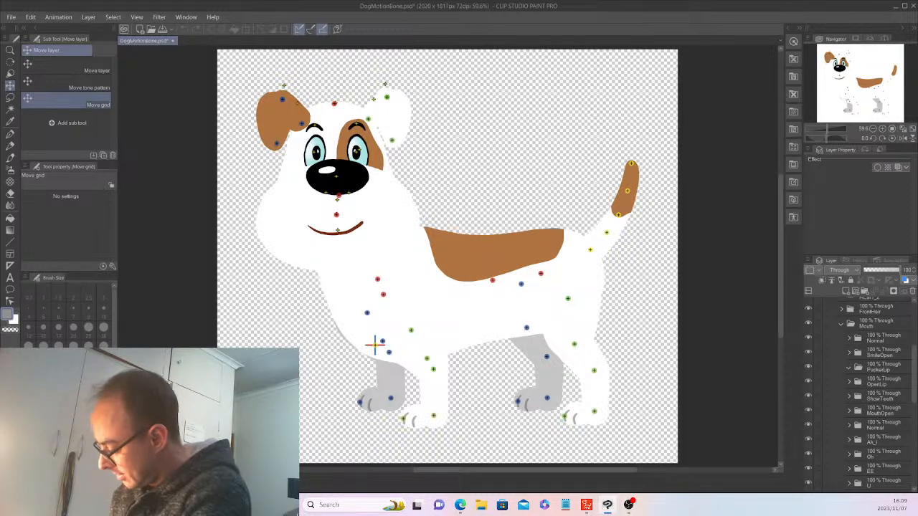
scroll(856, 395, "down", 5)
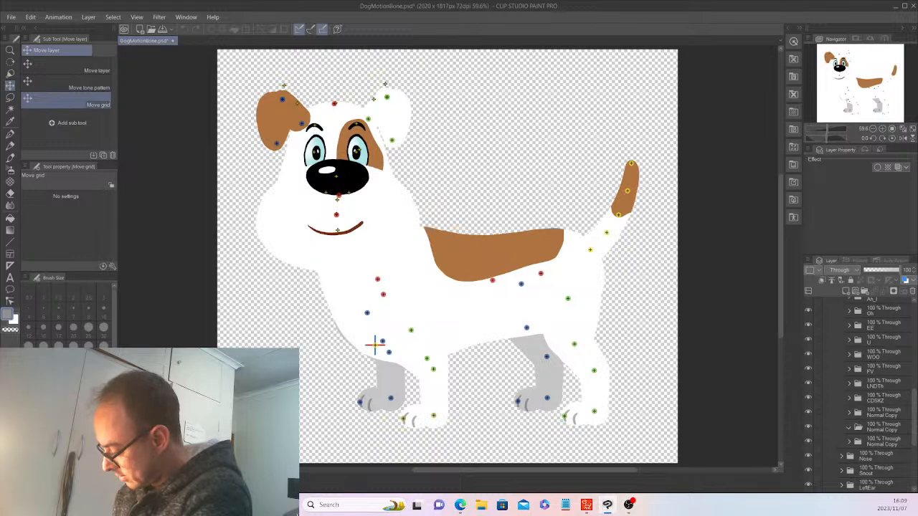
left_click(849, 427)
left_click(849, 413)
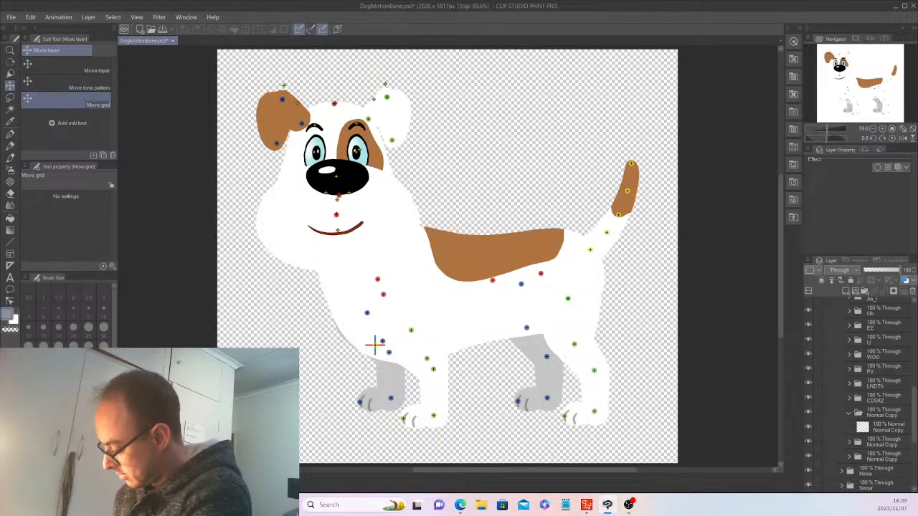
left_click(808, 428)
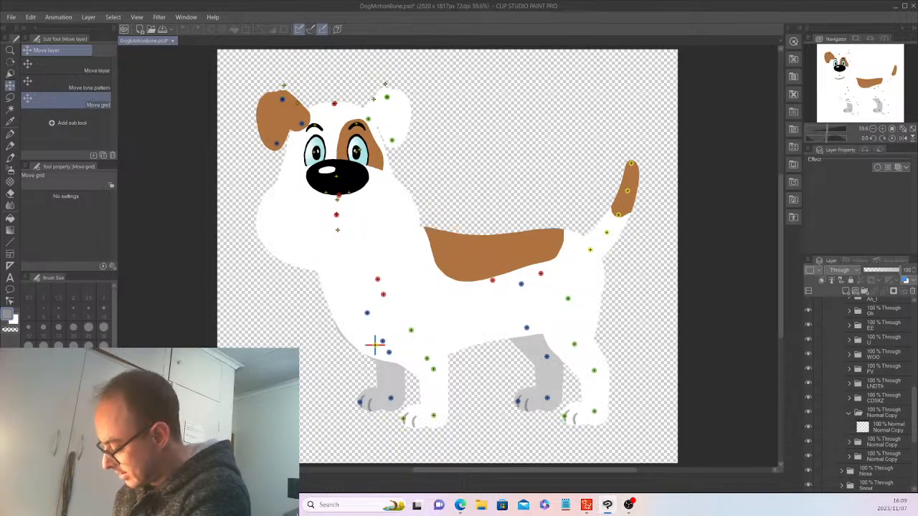
left_click(888, 428)
left_click(882, 413)
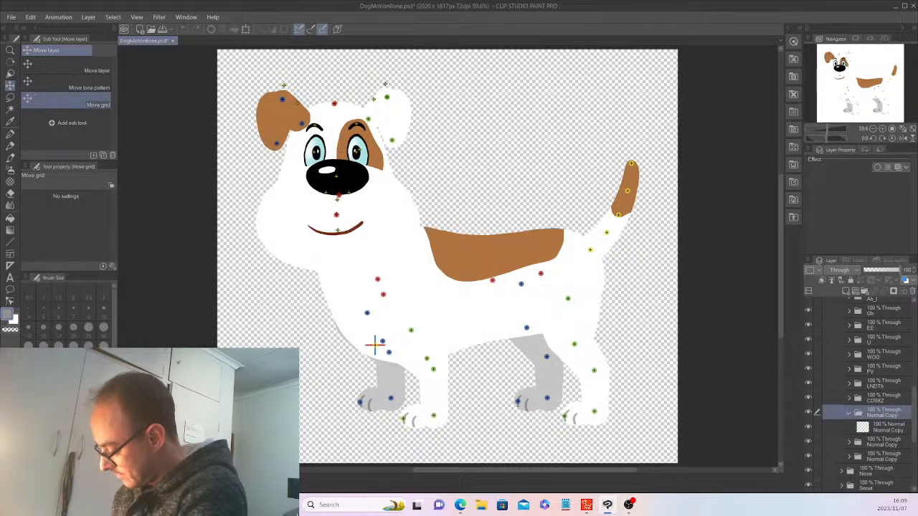
Step: Delete the two extra Normal Copy folders at the end of the Center group's Mouth folder
left_click(883, 443)
left_click(882, 457, "shift")
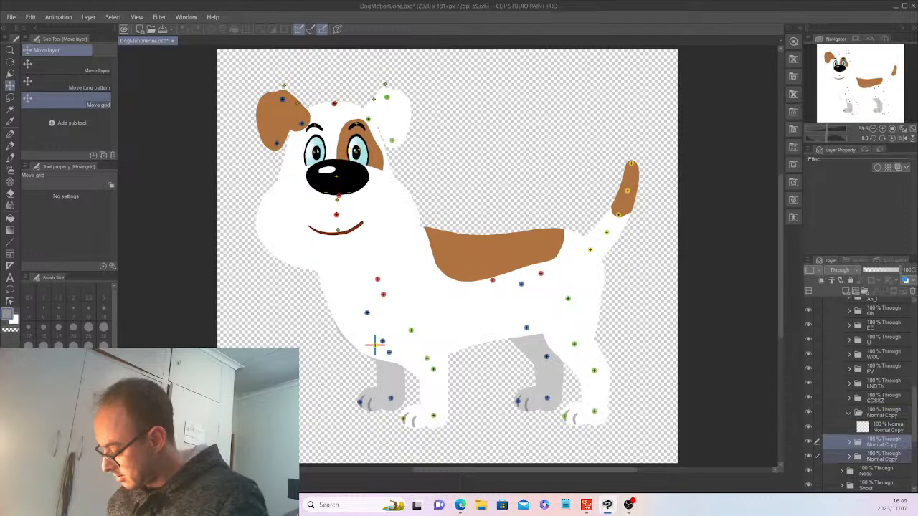
key("Delete")
key("Return")
Step: Move the Normal Copy mouth layer out of its folder and into the first Normal folder of the Center mouth group
key("alt+[")
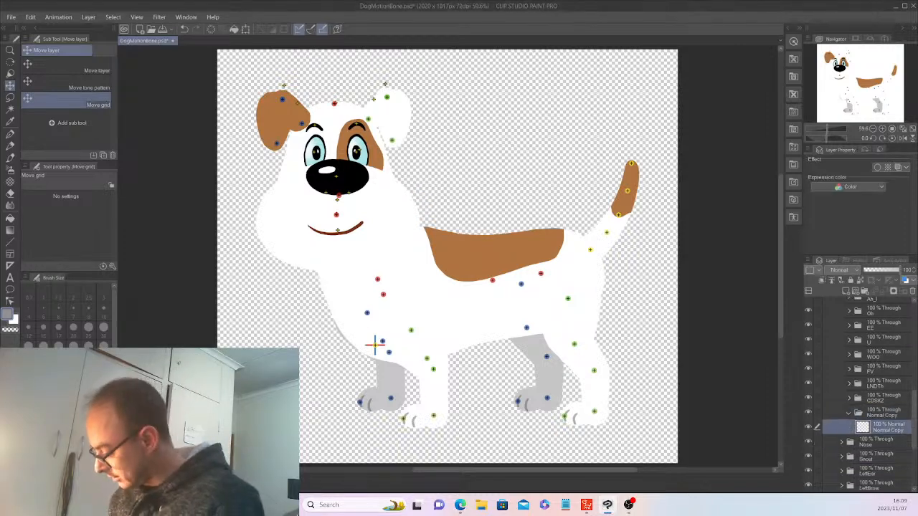
scroll(868, 401, "up", 1)
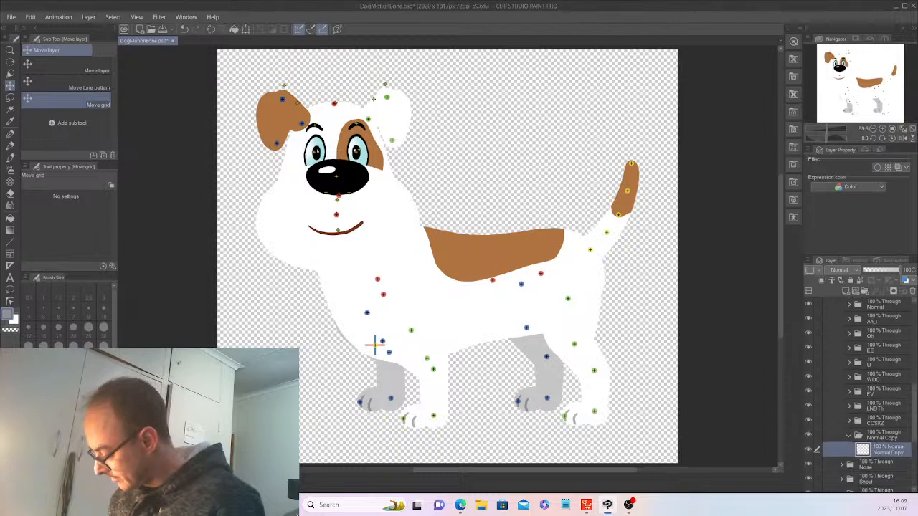
left_click_drag(872, 333, 869, 333)
scroll(869, 388, "up", 5)
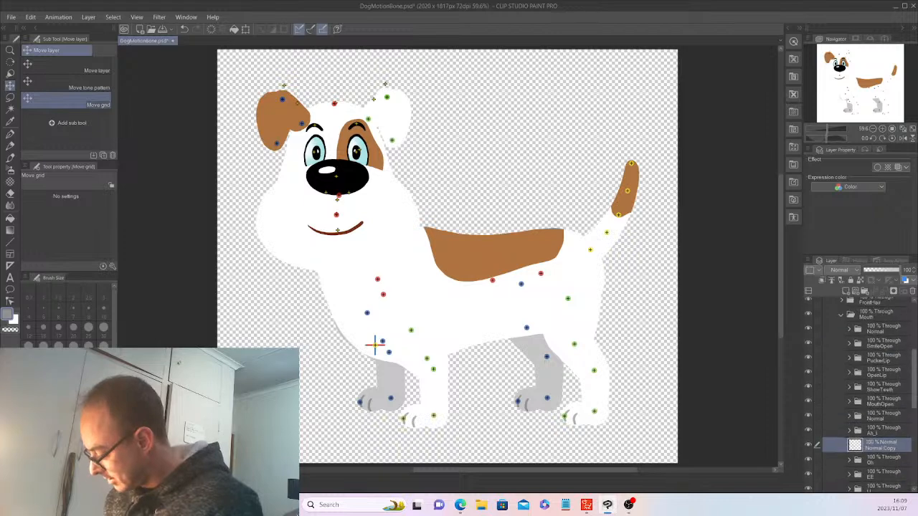
left_click_drag(871, 439, 871, 341)
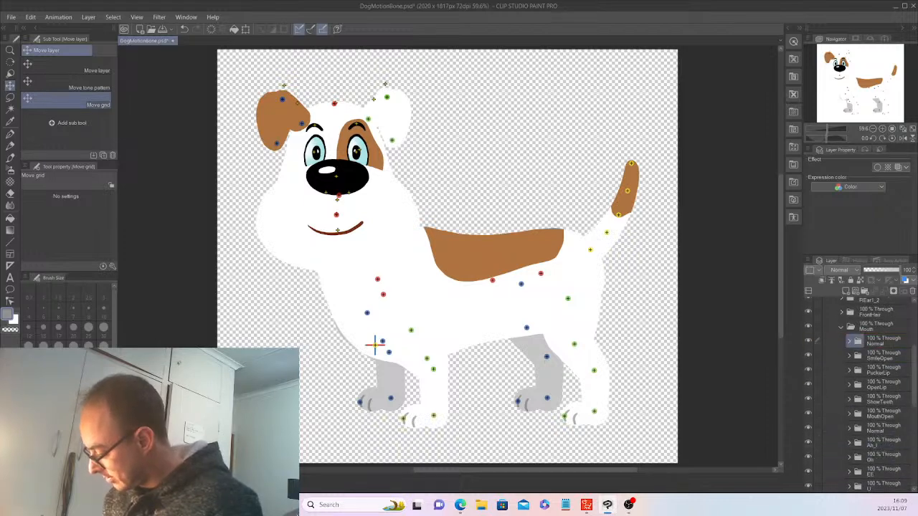
left_click(850, 341)
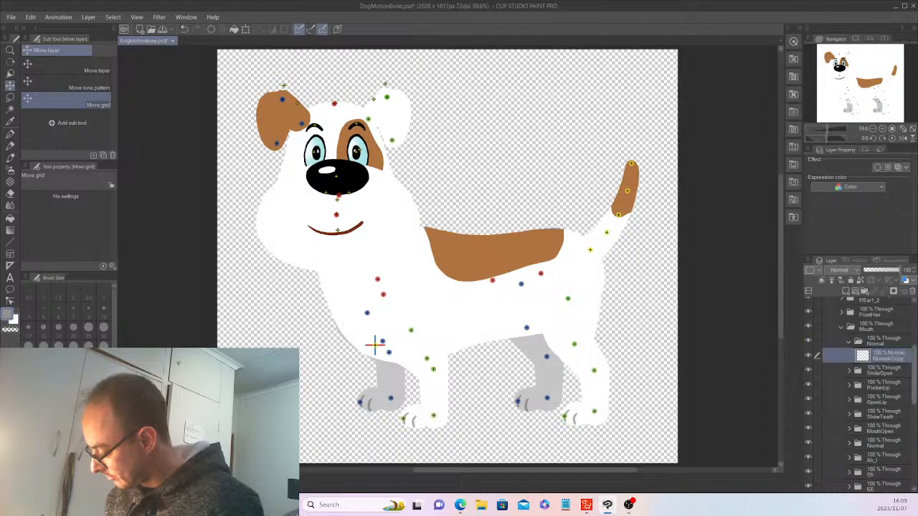
Step: Delete the emptied Normal Copy folder from the Center group's Mouth folder
scroll(868, 395, "down", 5)
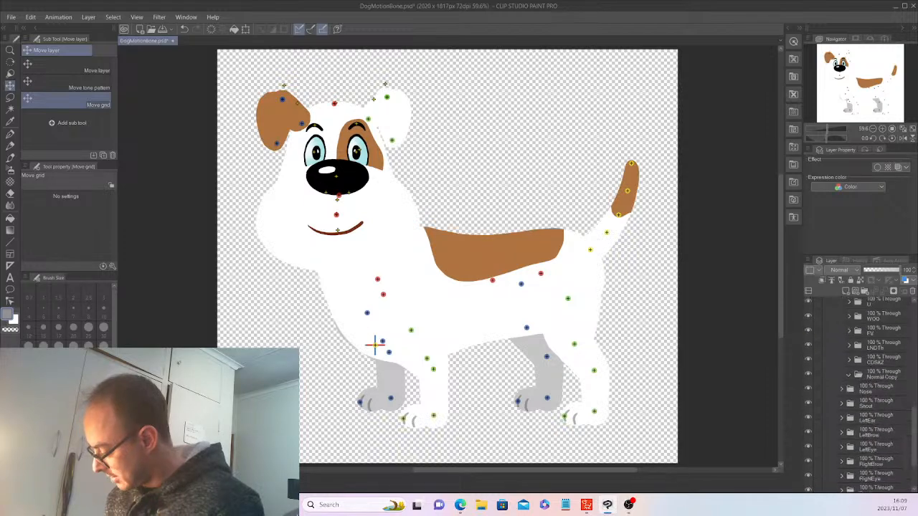
left_click(882, 375)
key("ctrl+s")
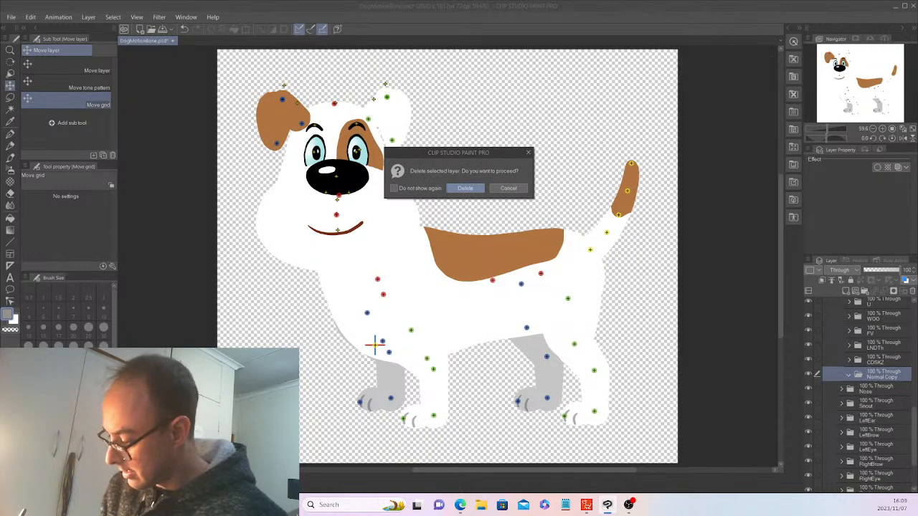
key("Return")
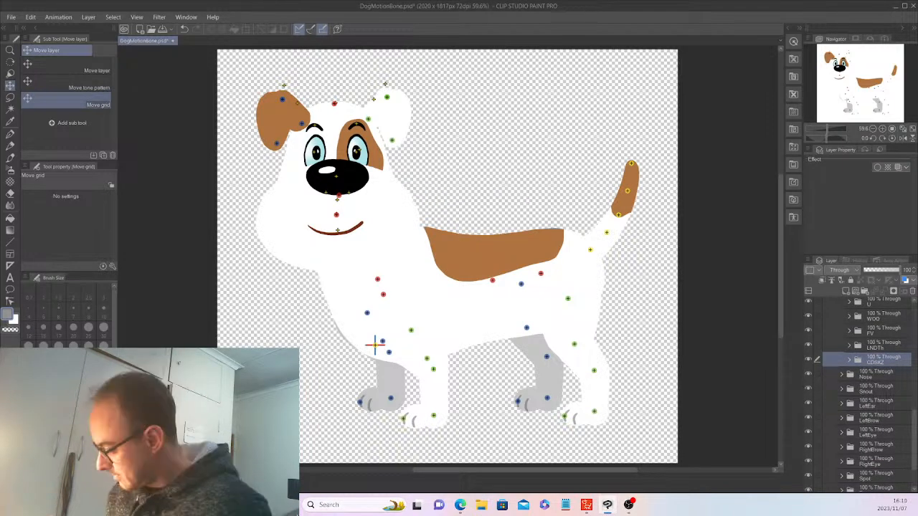
Step: Add a new raster layer inside the SmileOpen mouth folder, and select the mouth layer in the Normal folder
scroll(867, 394, "up", 5)
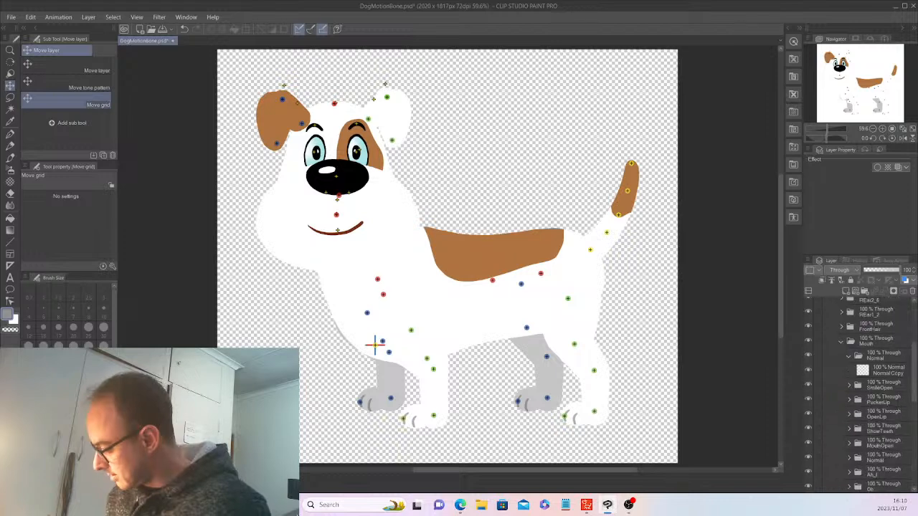
left_click(888, 371)
left_click(850, 385)
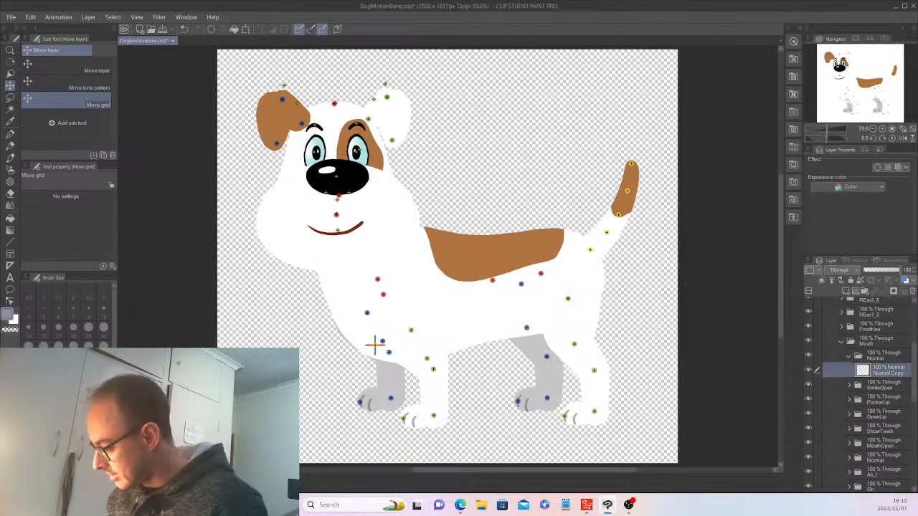
left_click(883, 385)
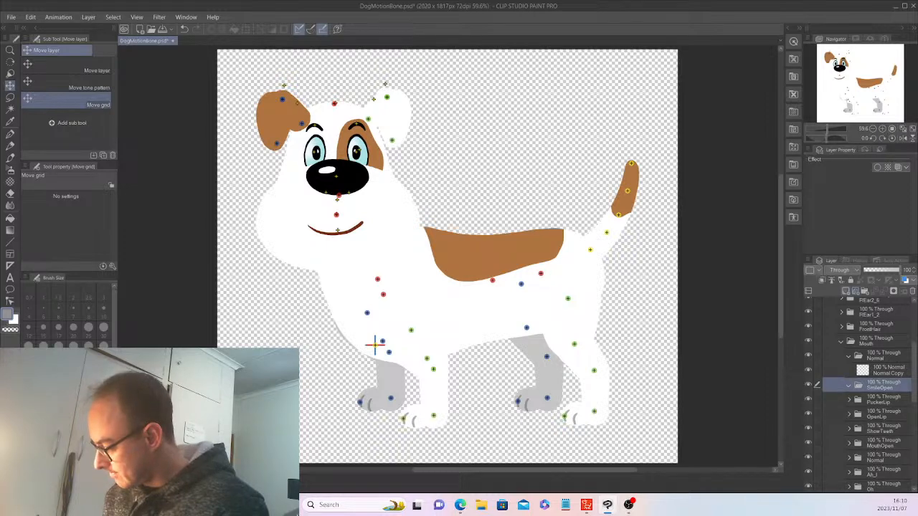
left_click(846, 290)
left_click(888, 370)
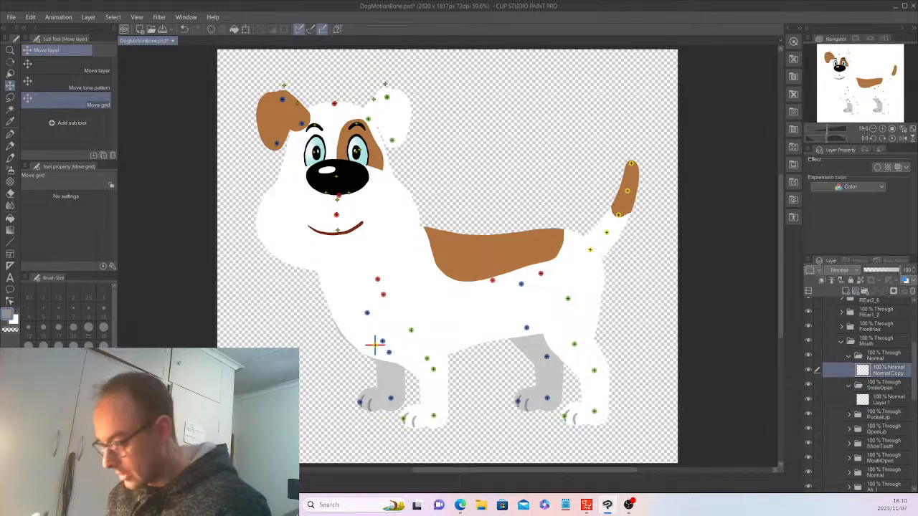
Step: Sample the dark brown colour from the mouth line of the Normal mouth
left_click_drag(374, 345, 443, 345)
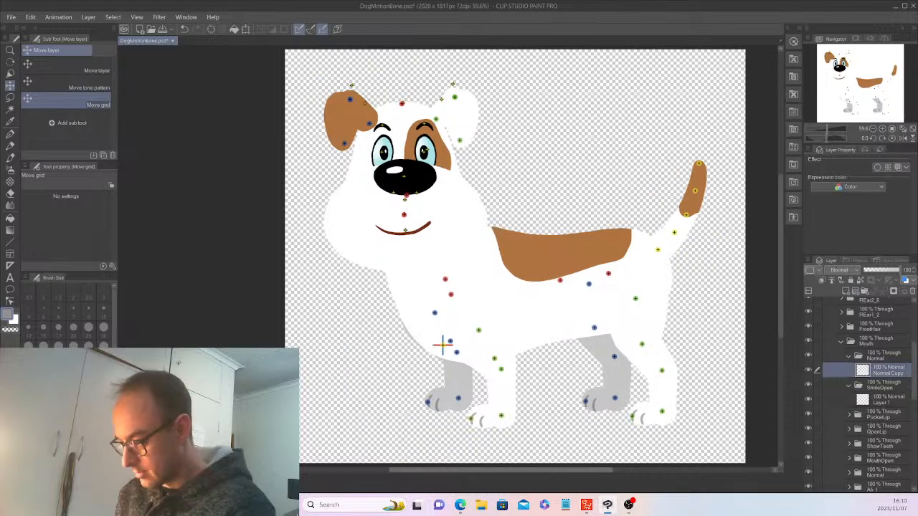
scroll(448, 446, "up", 2)
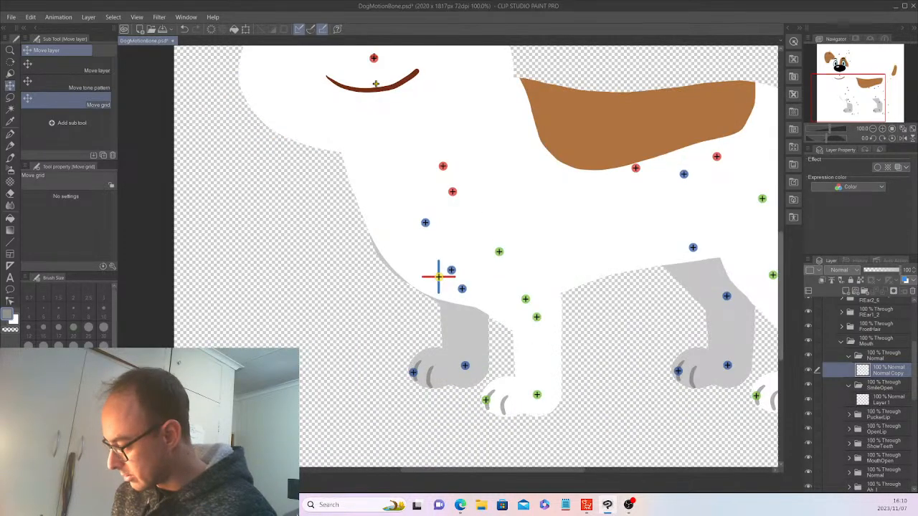
scroll(448, 256, "up", 4)
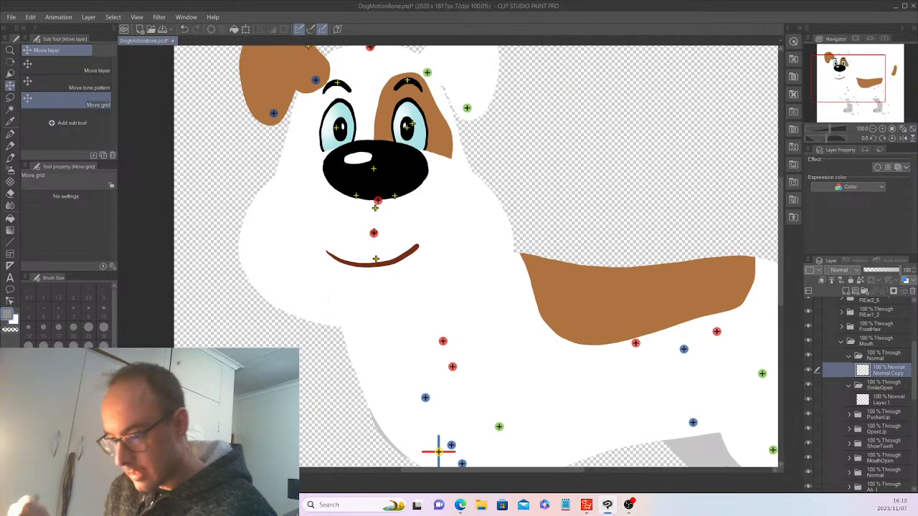
key("i")
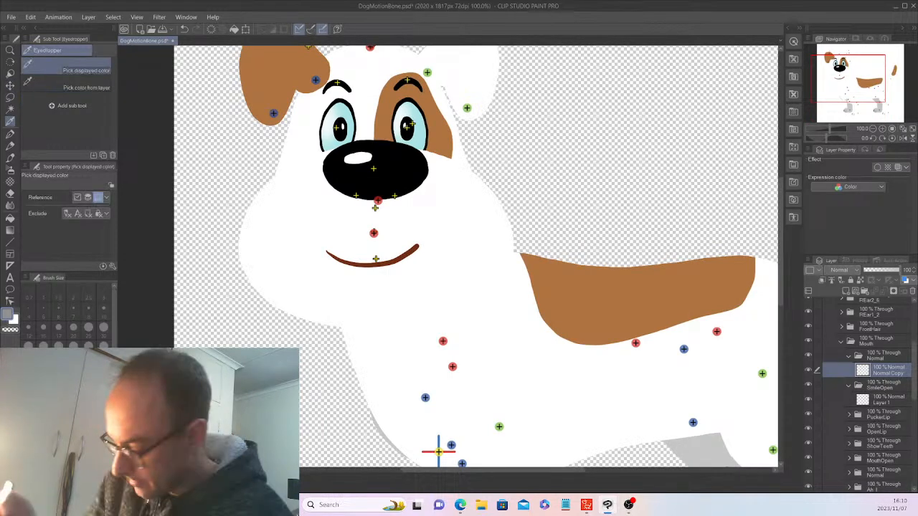
left_click(373, 265)
key("ctrl+plus")
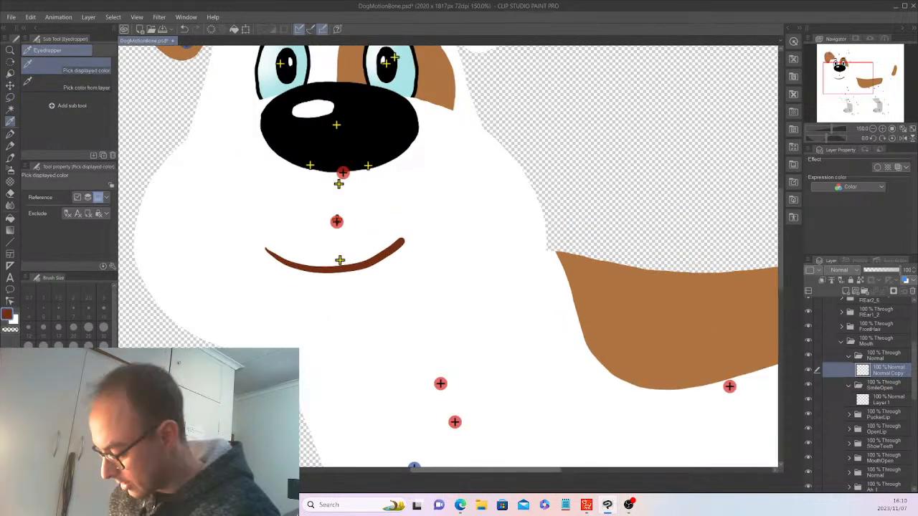
scroll(449, 257, "left", 1)
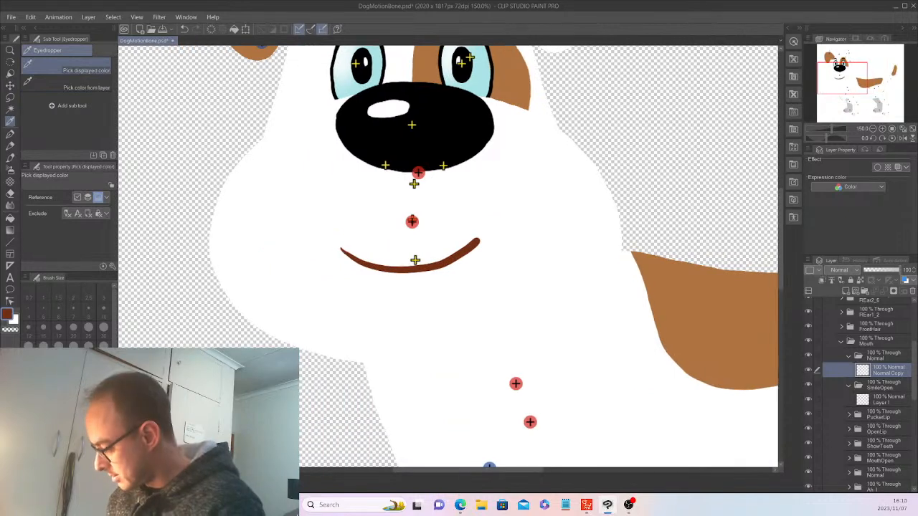
Step: Select the empty layer in the SmileOpen folder, then collapse and hide the Normal mouth folder
left_click(888, 400)
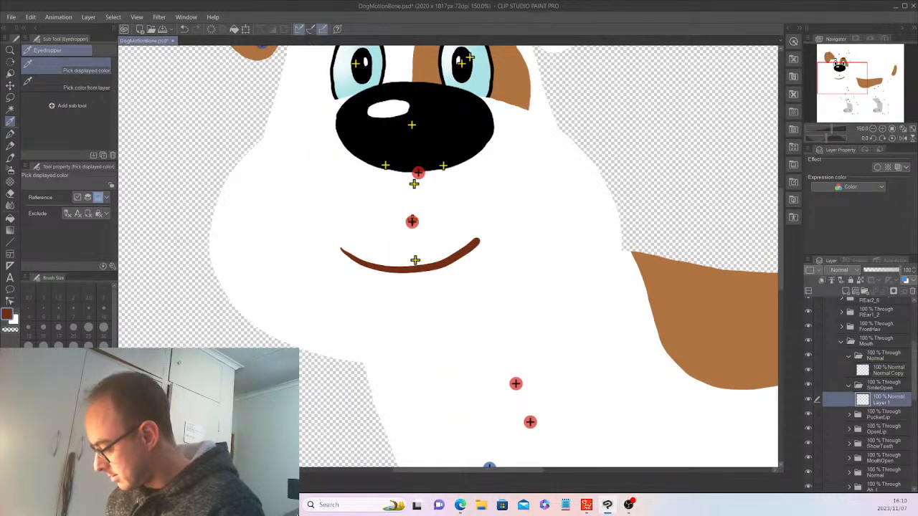
left_click(849, 356)
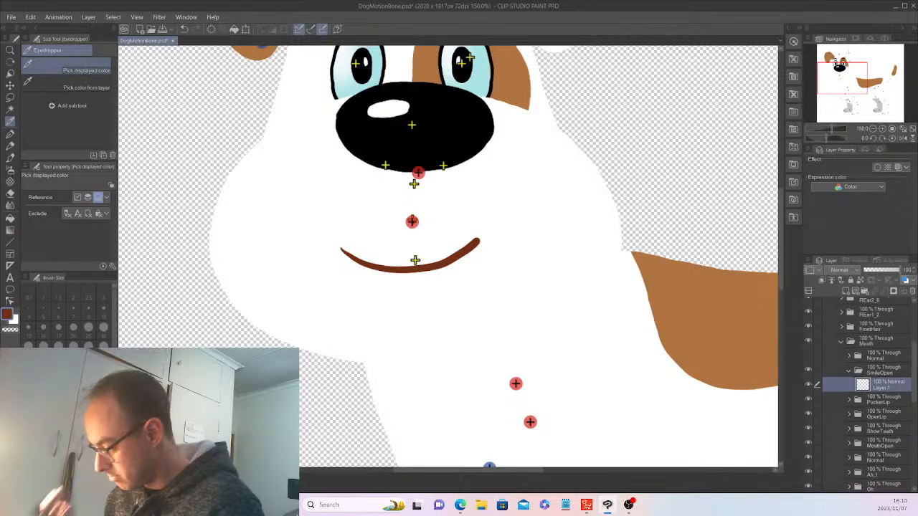
key("ctrl+z")
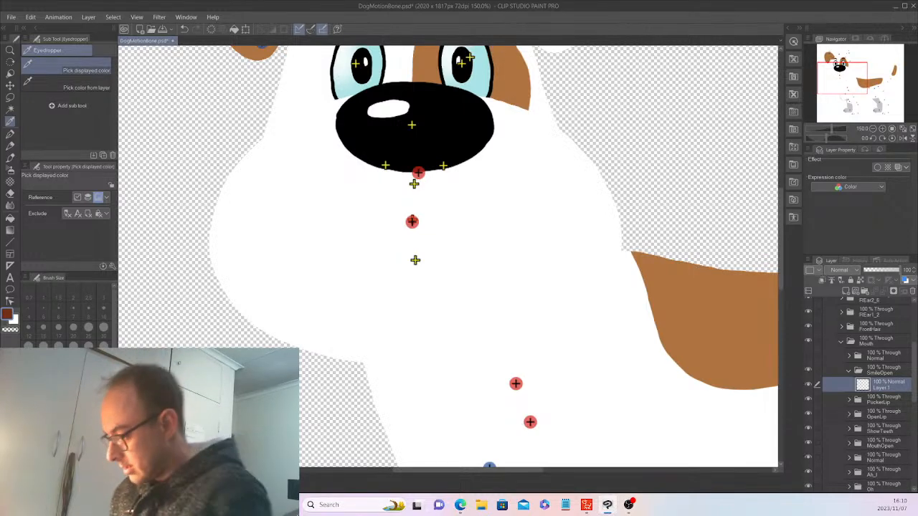
Step: Add a new raster layer above all the folders and sample black from the nose as the drawing colour
scroll(861, 394, "up", 2)
scroll(867, 395, "up", 2)
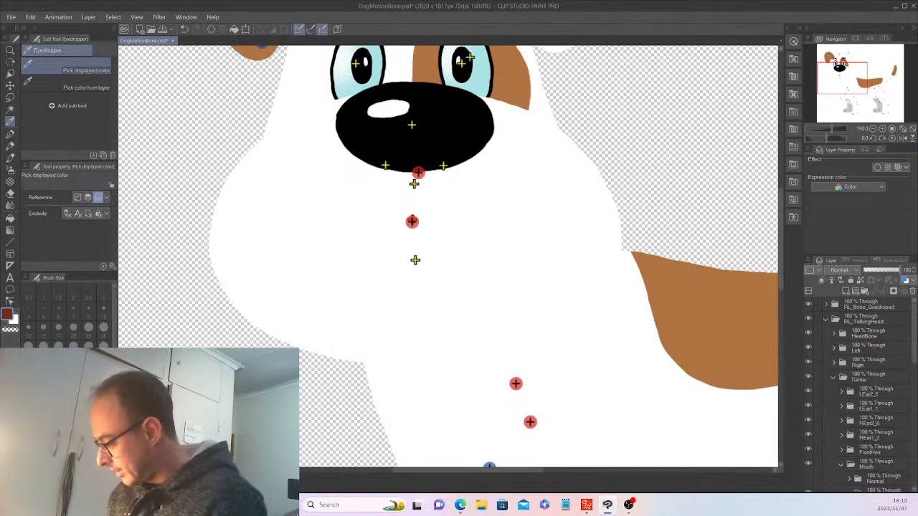
key("ctrl+shift+n")
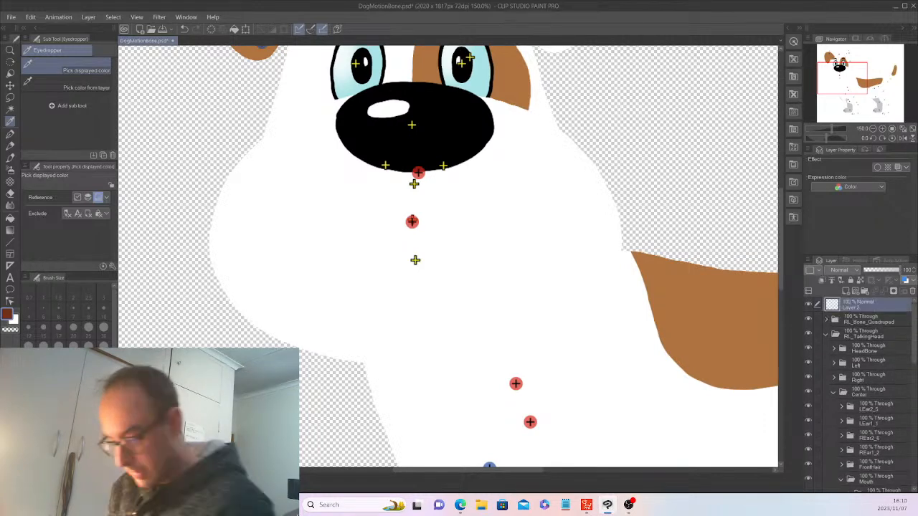
left_click(418, 172)
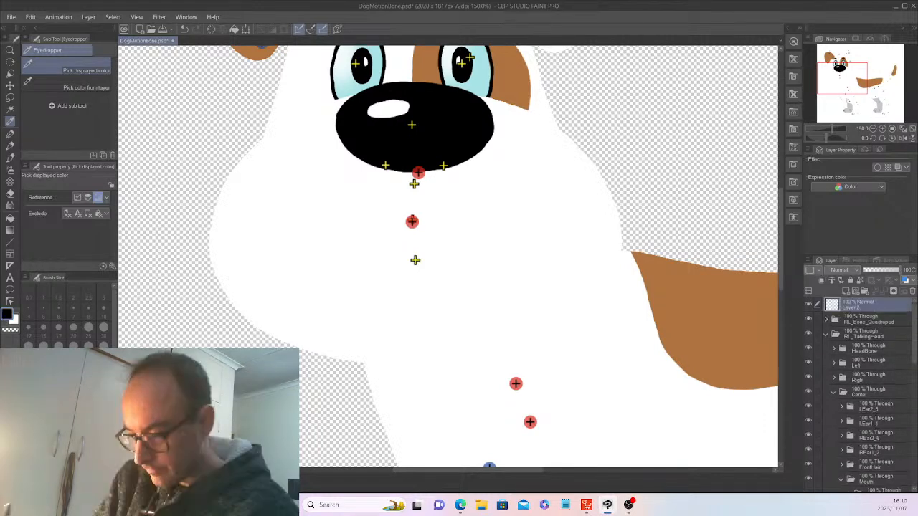
Step: Sketch the curved outline of a wide open smile below the nose with the Pencil at size 30
key("p")
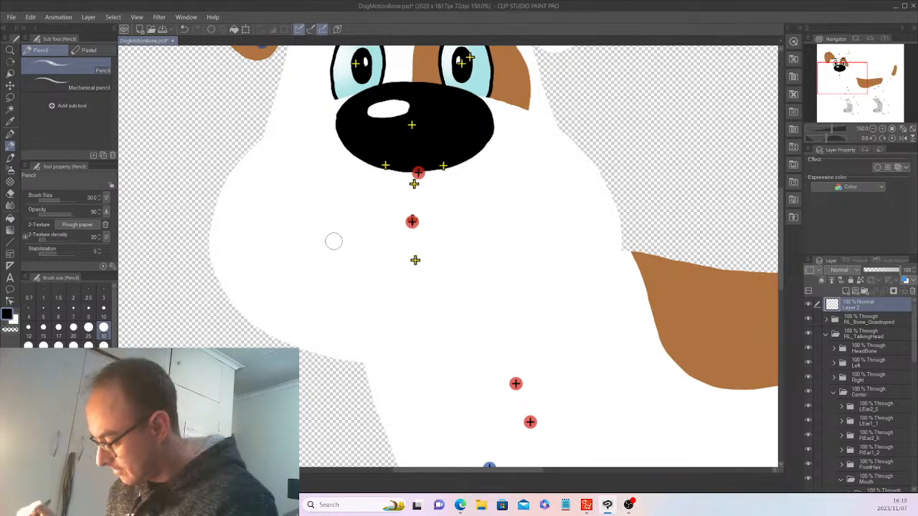
mouse_move(333, 231)
left_mouse_down()
mouse_move(386, 257)
mouse_move(439, 250)
mouse_move(485, 228)
left_mouse_up()
key("ctrl+z")
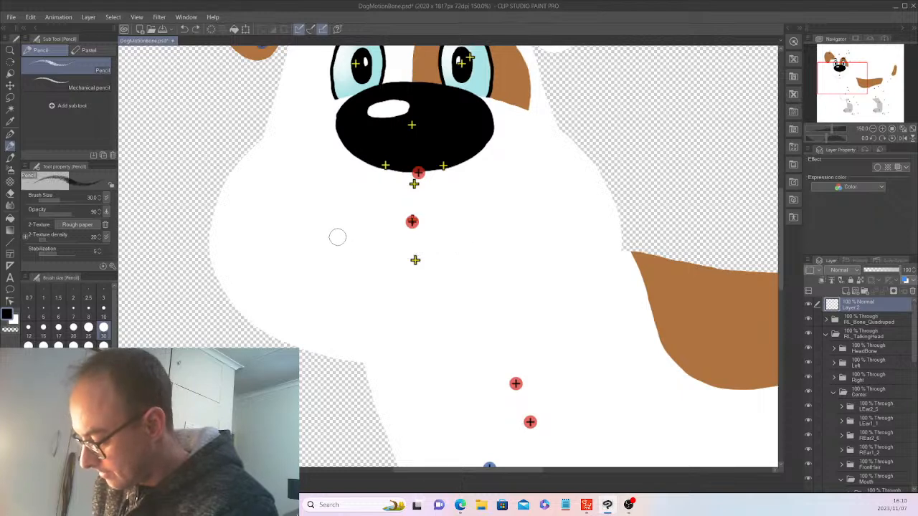
mouse_move(363, 249)
left_mouse_down()
mouse_move(426, 259)
mouse_move(490, 230)
left_mouse_up()
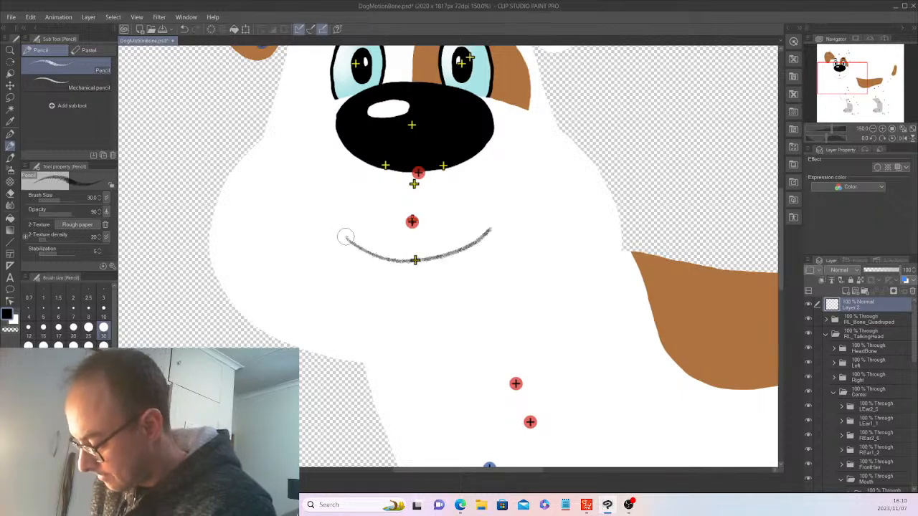
mouse_move(345, 237)
left_mouse_down()
mouse_move(473, 299)
mouse_move(496, 224)
left_mouse_up()
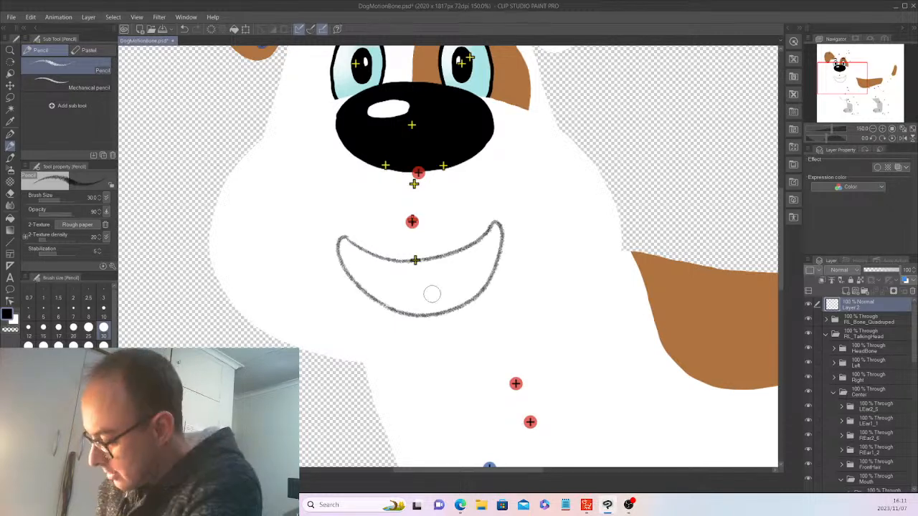
Step: Sketch the tongue and the upper and lower teeth inside the smile, and lower the sketch layer's opacity to 29%
mouse_move(432, 294)
left_mouse_down()
mouse_move(399, 296)
mouse_move(393, 309)
mouse_move(447, 281)
mouse_move(477, 287)
left_mouse_up()
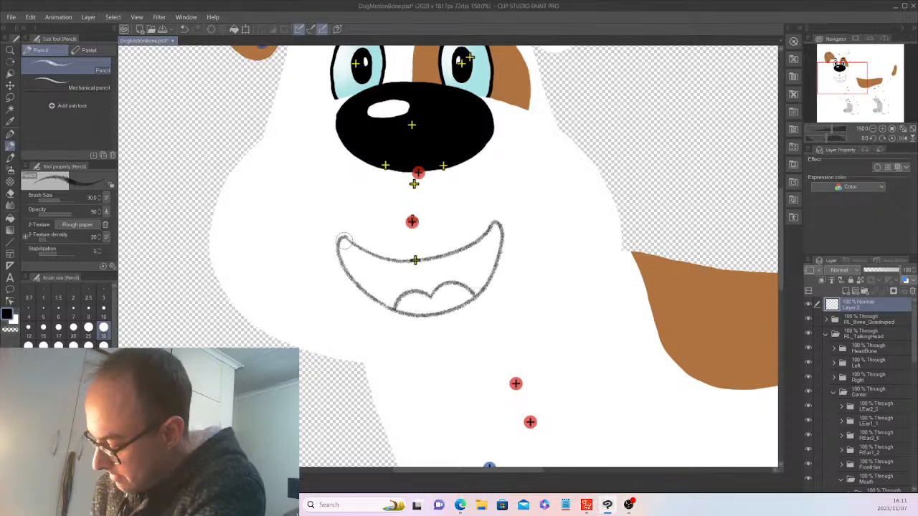
mouse_move(343, 240)
left_mouse_down()
mouse_move(372, 274)
mouse_move(447, 274)
left_mouse_up()
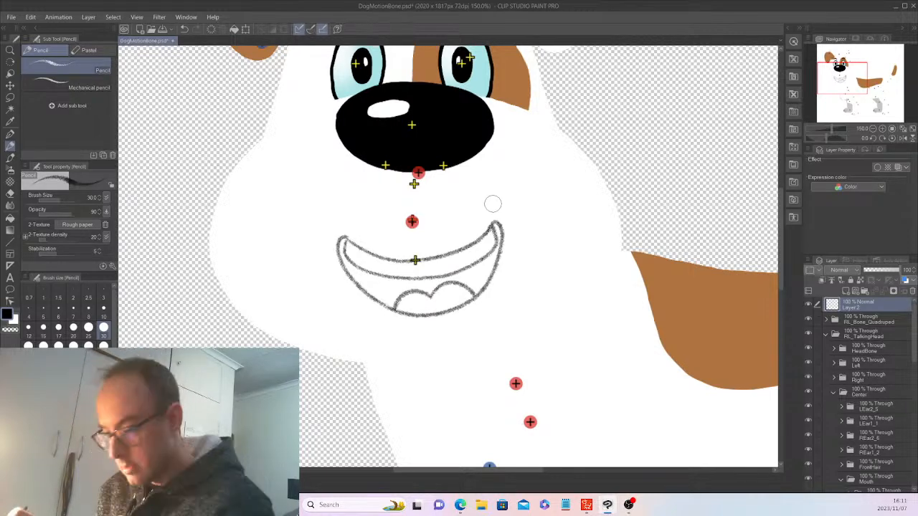
mouse_move(351, 247)
left_mouse_down()
mouse_move(419, 270)
mouse_move(472, 263)
mouse_move(497, 244)
left_mouse_up()
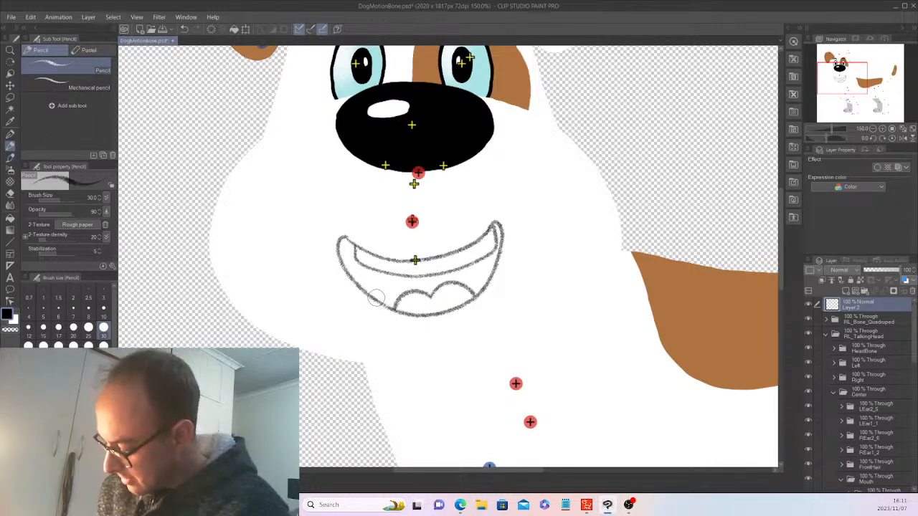
mouse_move(373, 295)
left_mouse_down()
mouse_move(409, 302)
mouse_move(474, 291)
left_mouse_up()
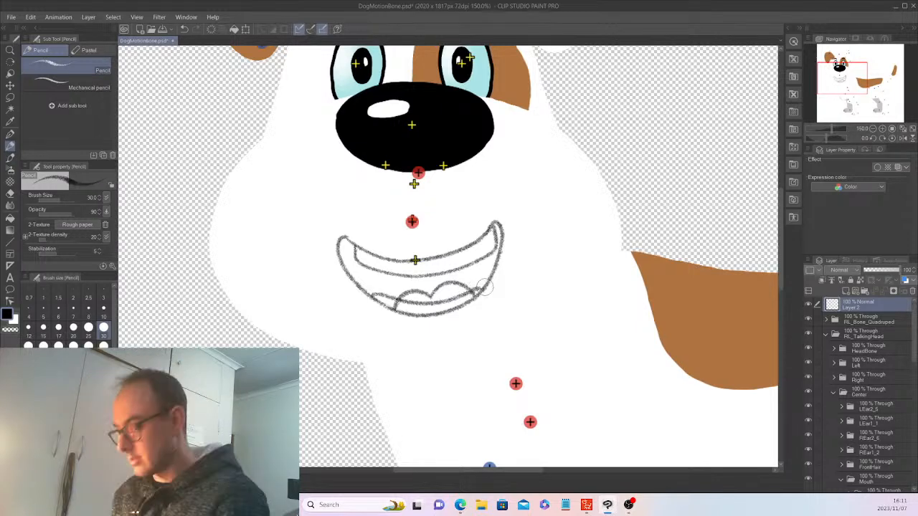
left_click(873, 270)
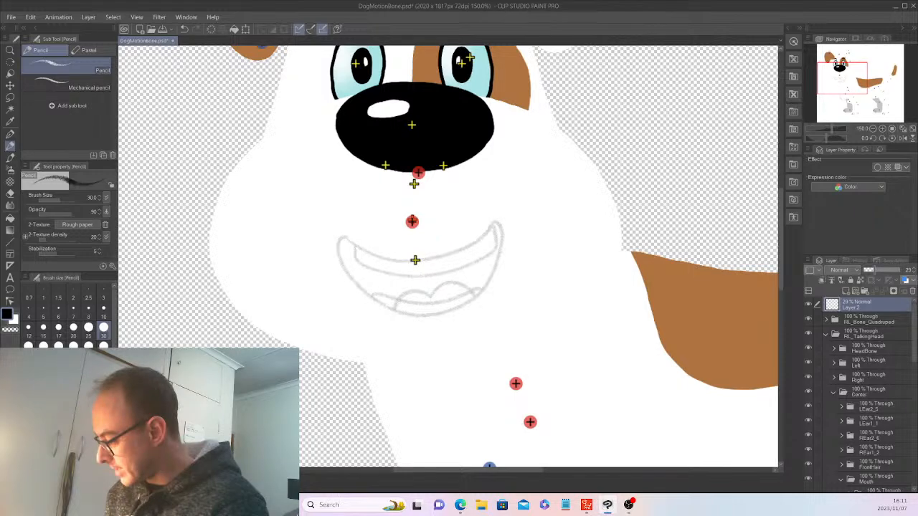
Step: Show the Normal mouth briefly to sample its brown line colour, switch to the G-pen, and hide that mouth again
scroll(861, 388, "down", 5)
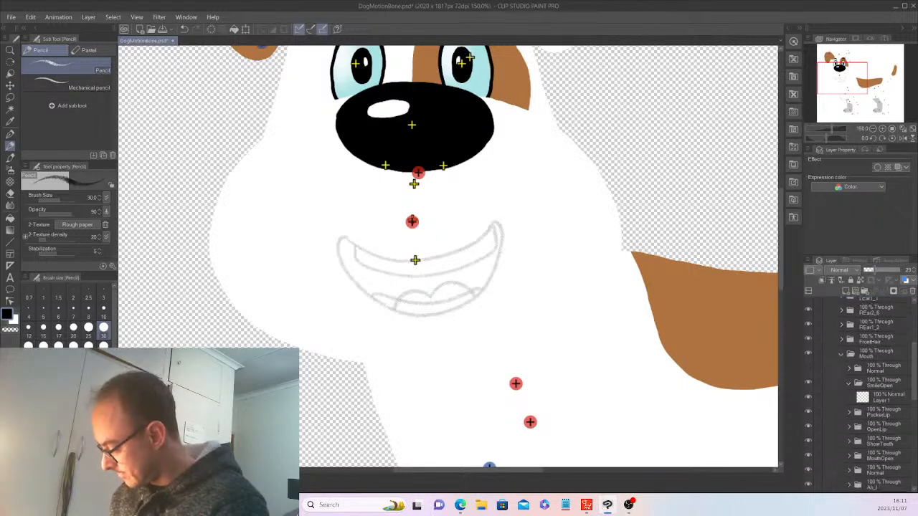
left_click_drag(341, 249, 479, 240)
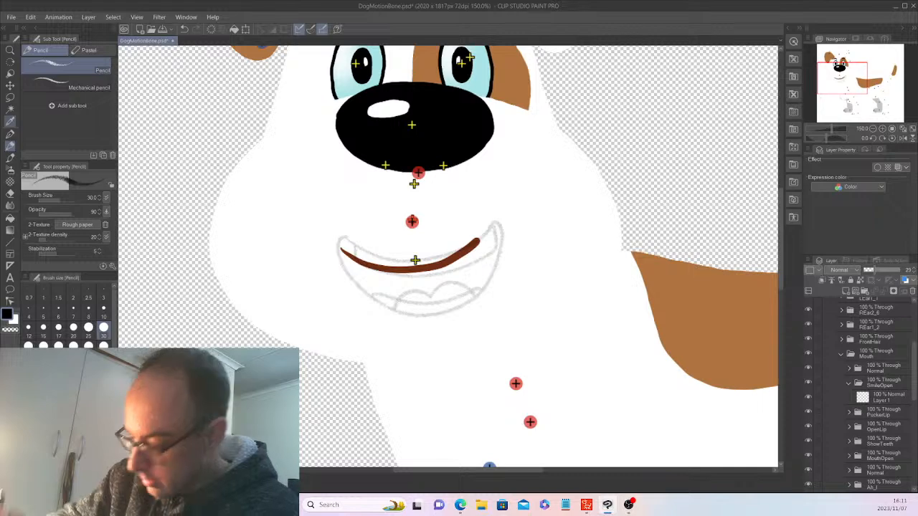
left_click(416, 269, "alt")
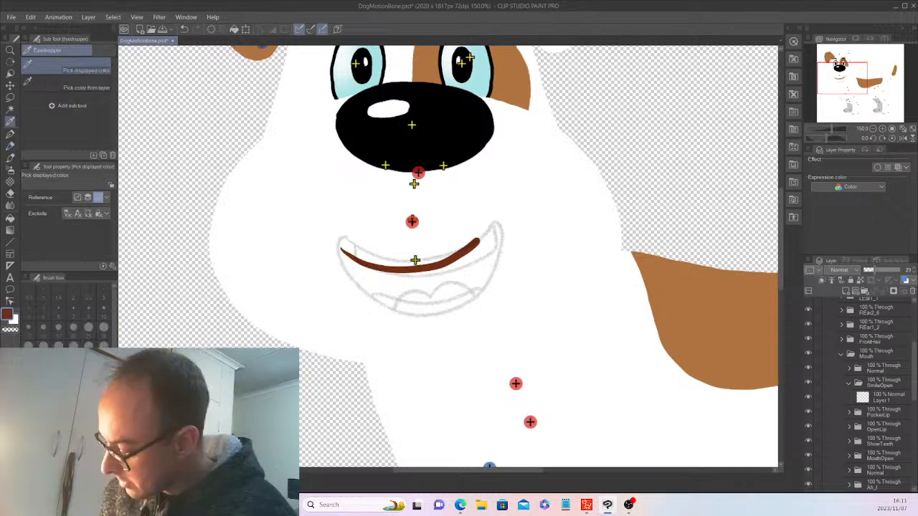
key("p")
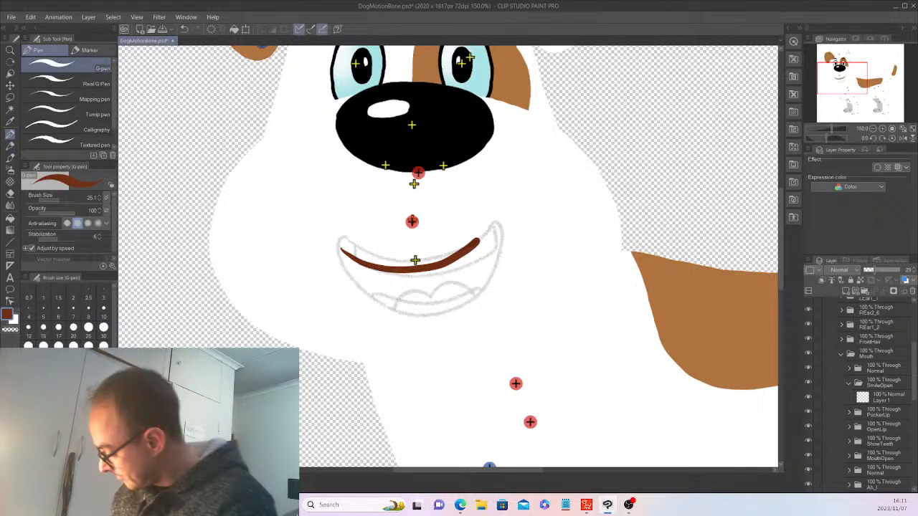
key("ctrl+z")
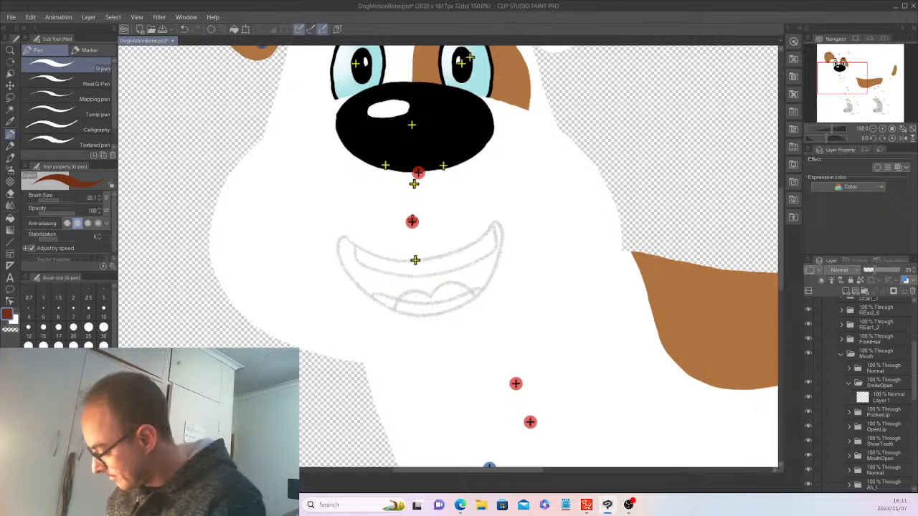
Step: Trace the sketched smile outline in brown on the SmileOpen folder's layer with the G-pen
left_click(888, 397)
scroll(424, 255, "up", 3)
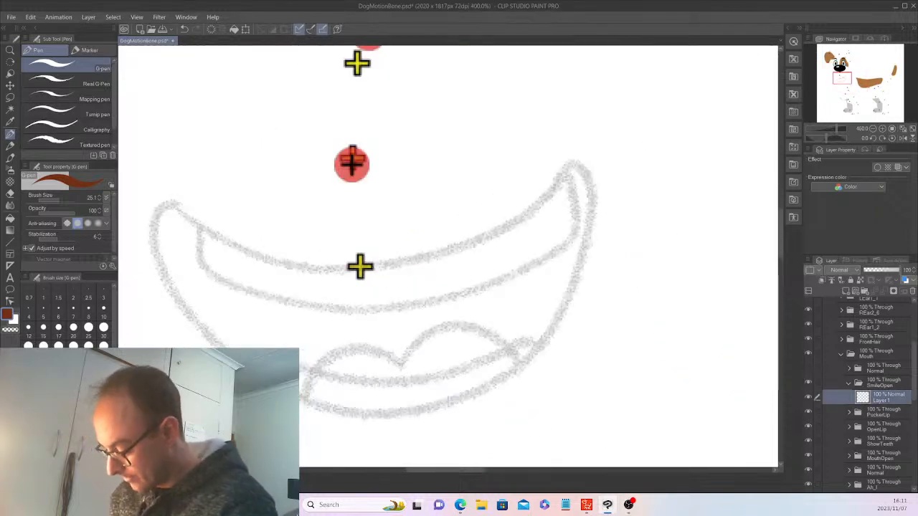
left_click_drag(470, 470, 466, 471)
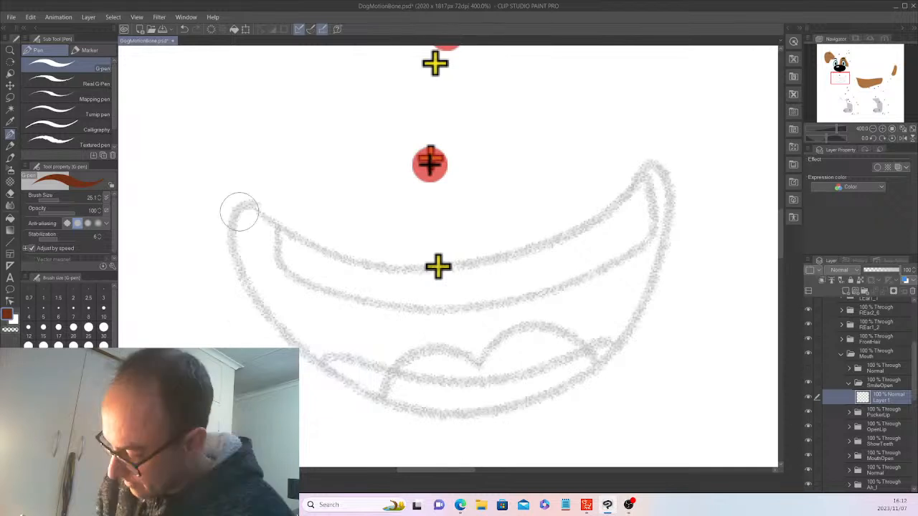
mouse_move(232, 221)
left_mouse_down()
mouse_move(528, 254)
mouse_move(586, 225)
mouse_move(646, 161)
mouse_move(665, 177)
mouse_move(668, 202)
mouse_move(649, 290)
mouse_move(325, 374)
mouse_move(246, 195)
left_mouse_up()
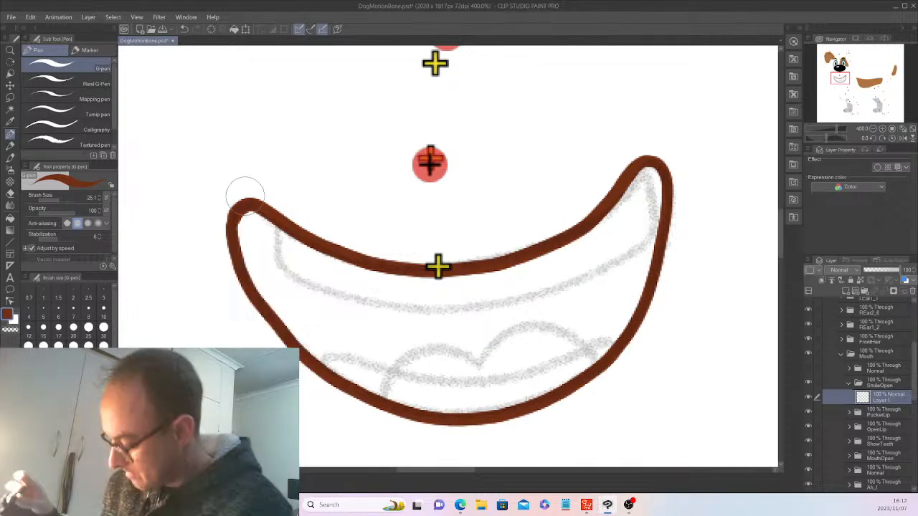
Step: Add a new raster layer in the SmileOpen folder and place it beneath the smile outline layer
scroll(246, 195, "down", 4)
left_click_drag(559, 470, 527, 471)
scroll(529, 442, "up", 3)
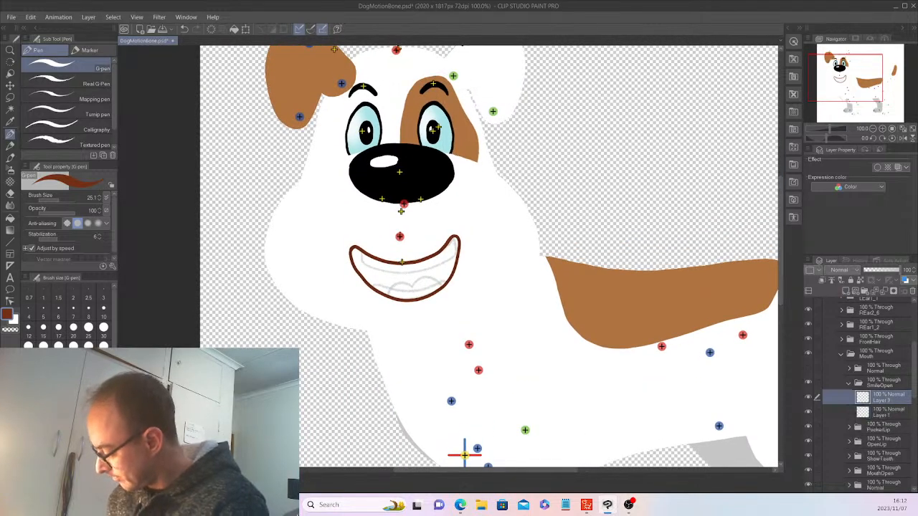
key("ctrl+shift+n")
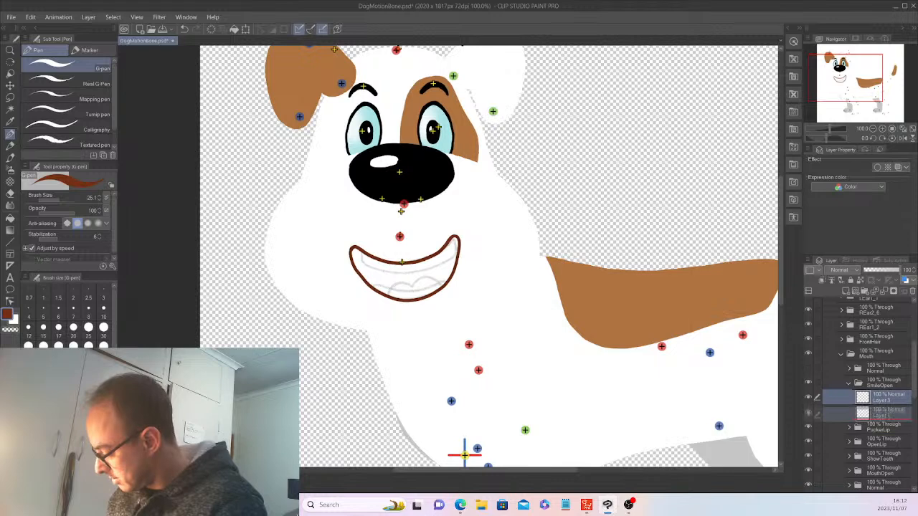
left_click_drag(890, 413, 890, 417)
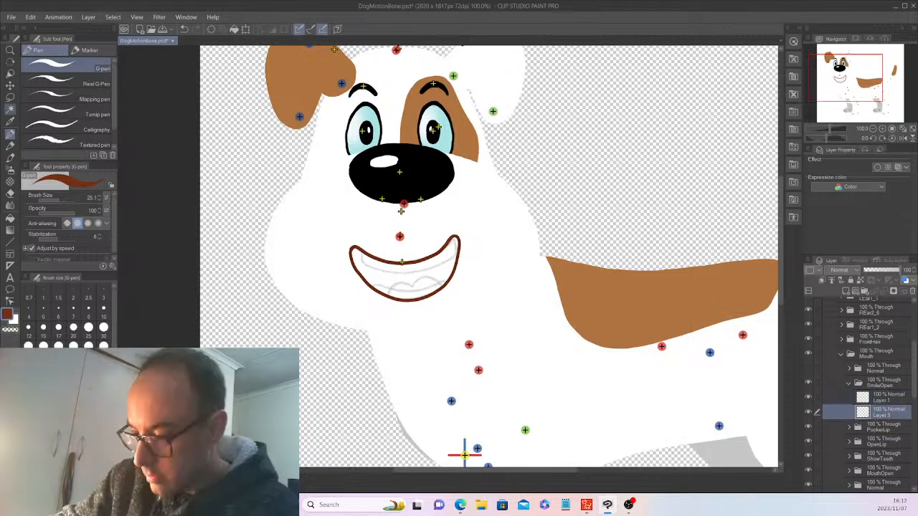
Step: Fill the smile's interior with dark brown on the layer beneath the outline, using an auto selection expanded by 3 px
key("w")
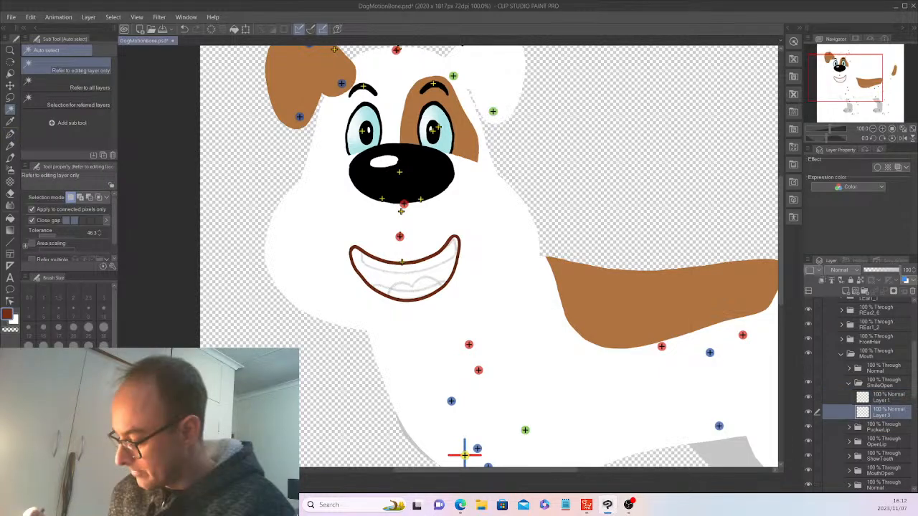
left_click(888, 398)
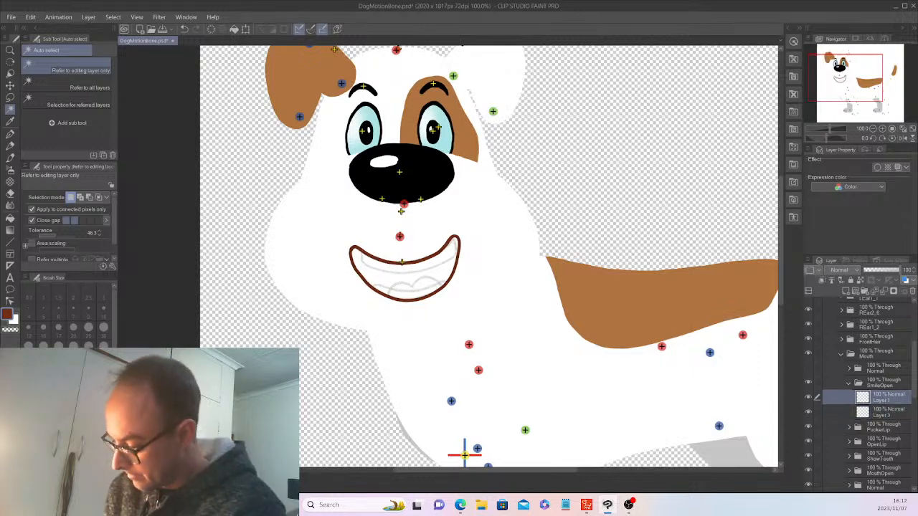
left_click(407, 278)
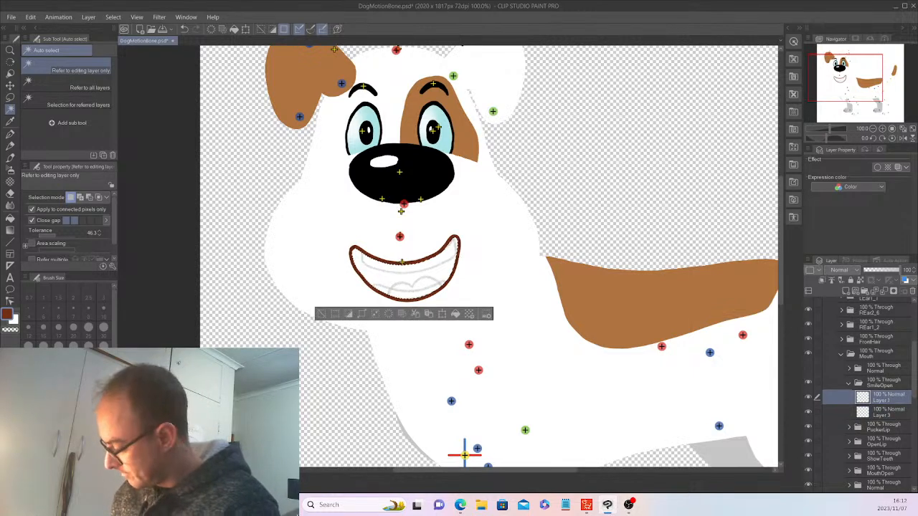
left_click(112, 16)
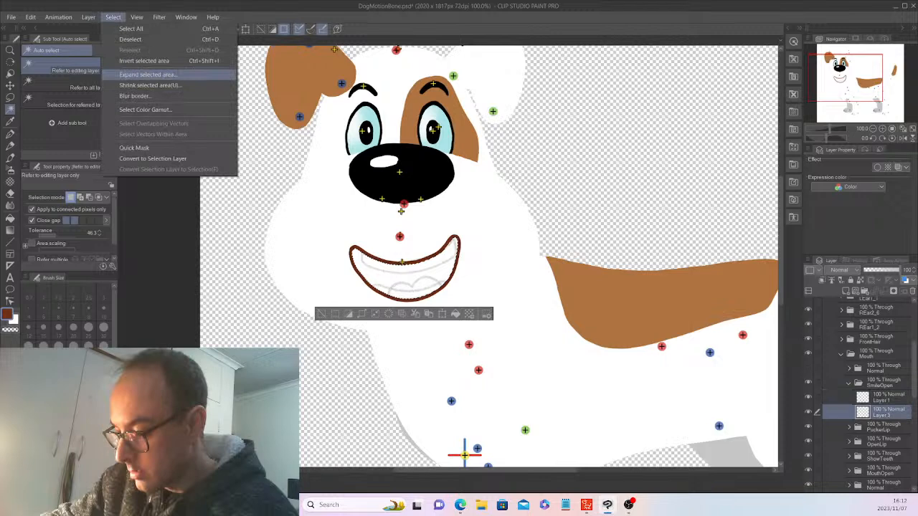
left_click(146, 75)
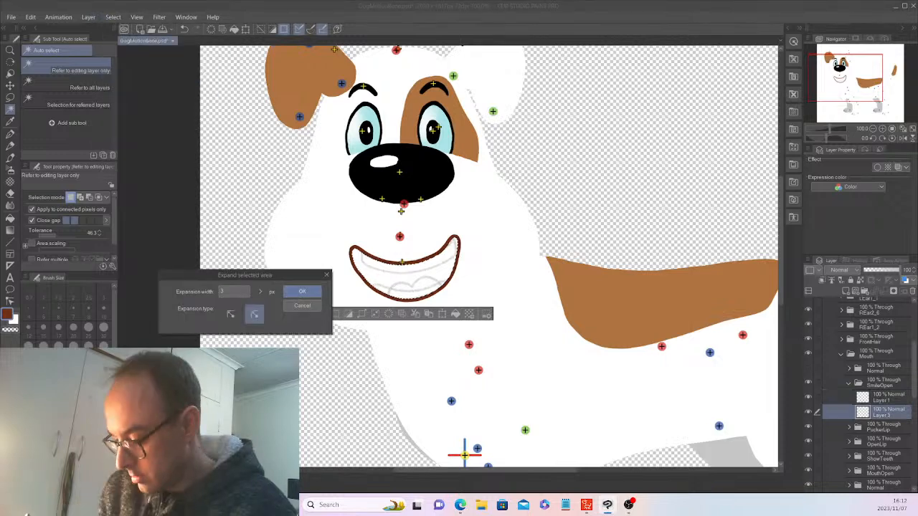
key("Return")
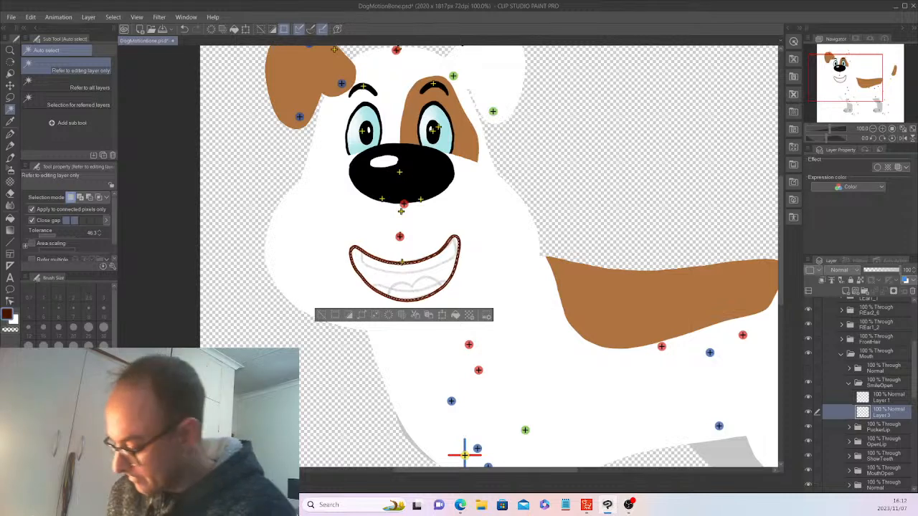
key("alt+Delete")
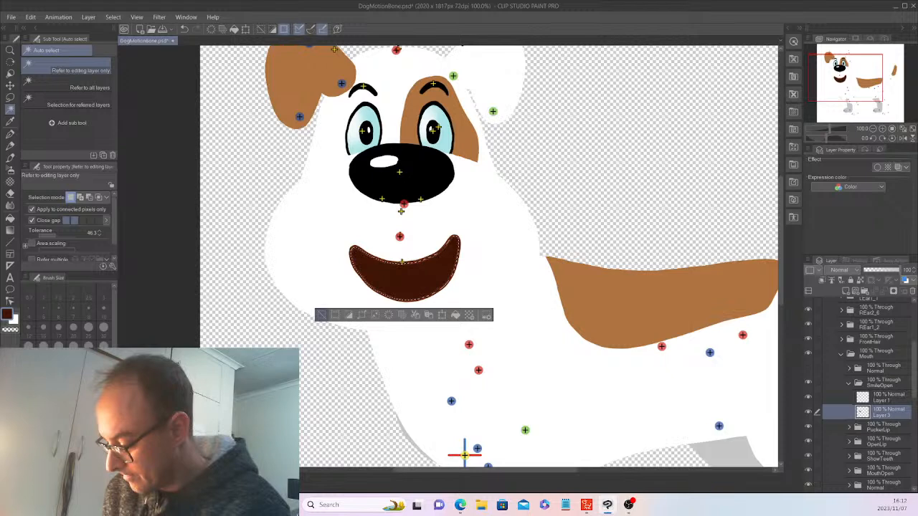
left_click(322, 315)
Step: On a new raster layer between the outline and the dark fill, paint the upper and lower teeth white with the G-pen
scroll(325, 305, "up", 4)
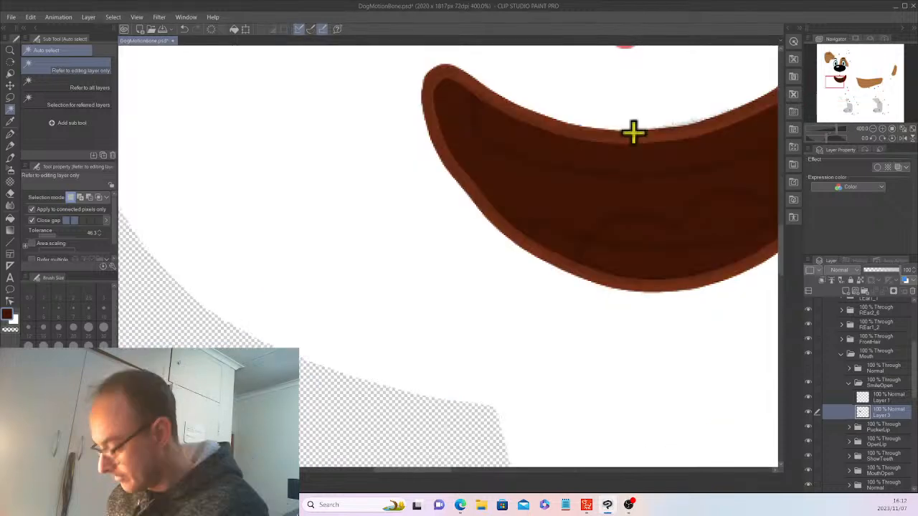
key("ctrl+shift+n")
left_click_drag(412, 471, 443, 470)
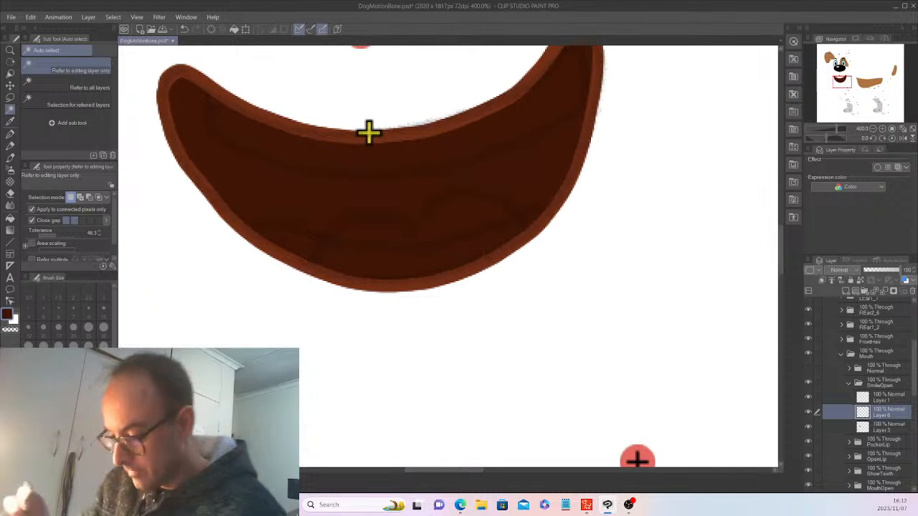
key("p")
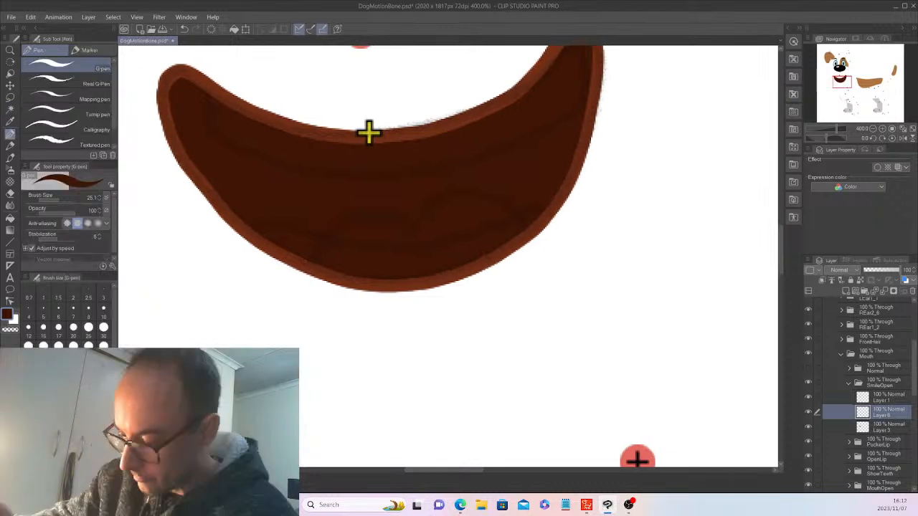
key("x")
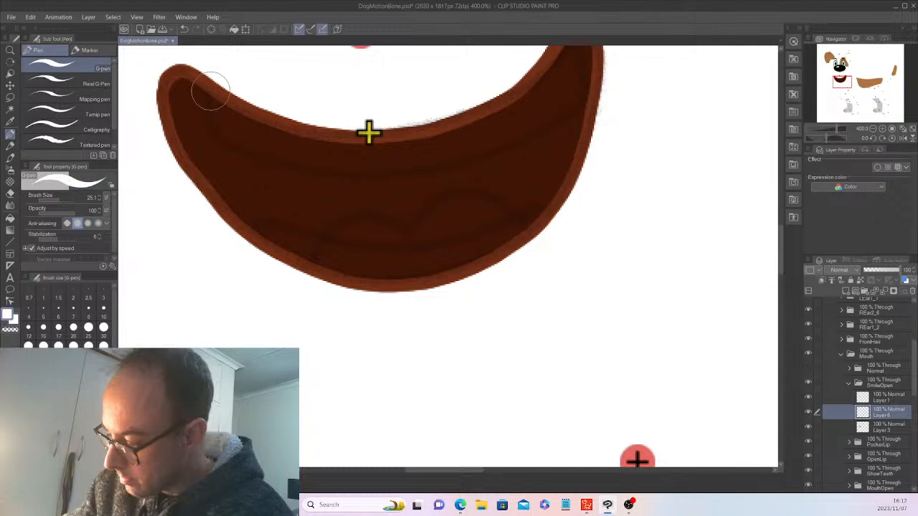
mouse_move(208, 93)
left_mouse_down()
mouse_move(320, 159)
mouse_move(431, 148)
left_mouse_up()
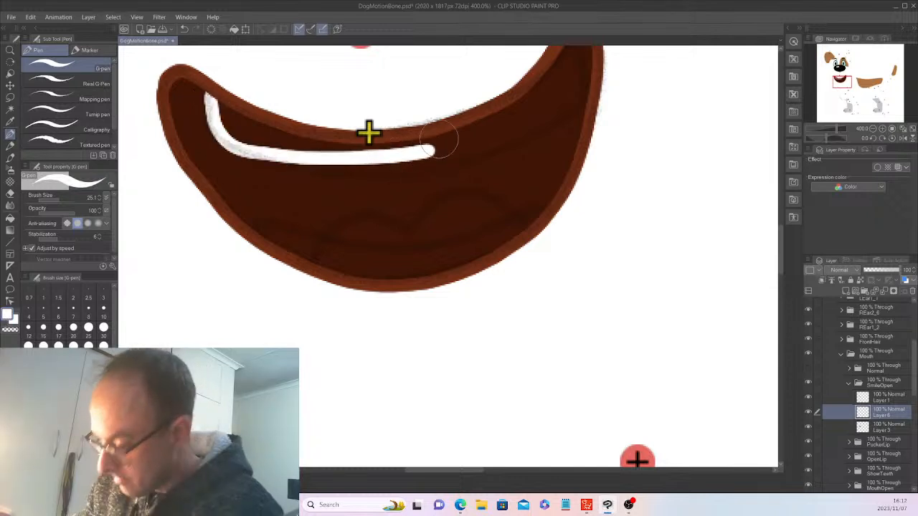
key("ctrl+z")
left_click_drag(368, 131, 368, 227)
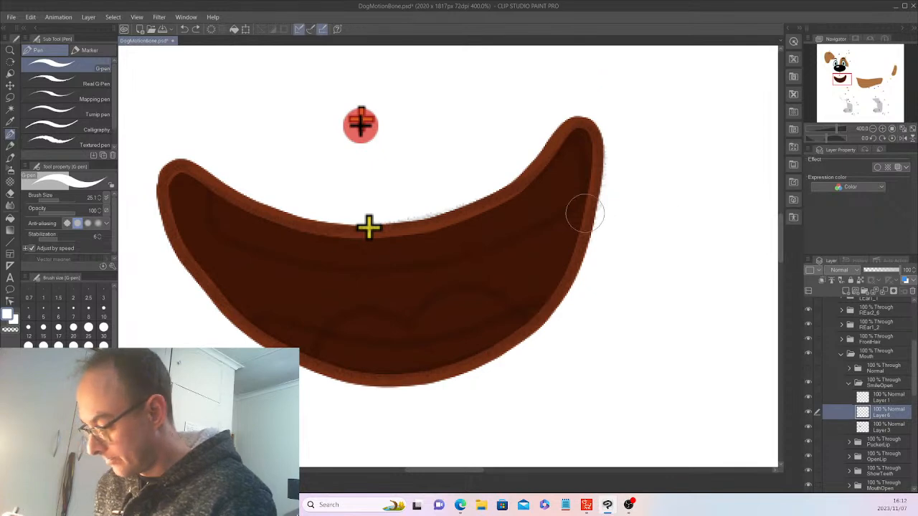
mouse_move(210, 192)
left_mouse_down()
mouse_move(243, 249)
mouse_move(567, 173)
mouse_move(561, 129)
left_mouse_up()
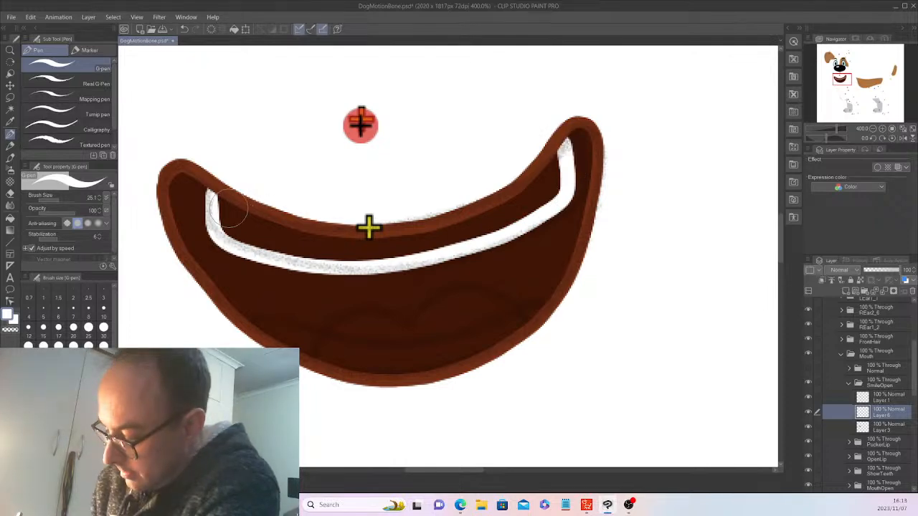
mouse_move(214, 197)
left_mouse_down()
mouse_move(230, 232)
mouse_move(273, 241)
left_mouse_up()
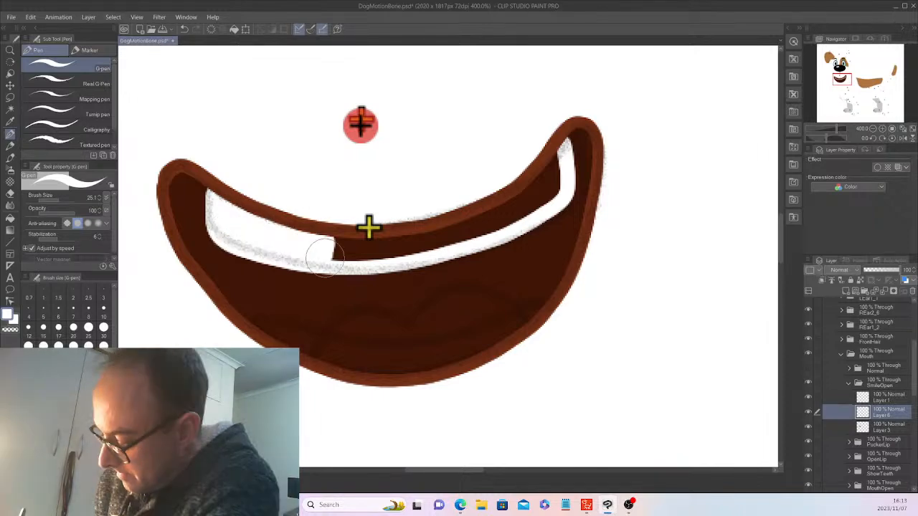
mouse_move(320, 256)
left_mouse_down()
mouse_move(473, 231)
mouse_move(533, 188)
mouse_move(555, 158)
mouse_move(552, 194)
mouse_move(557, 179)
mouse_move(482, 231)
mouse_move(534, 201)
left_mouse_up()
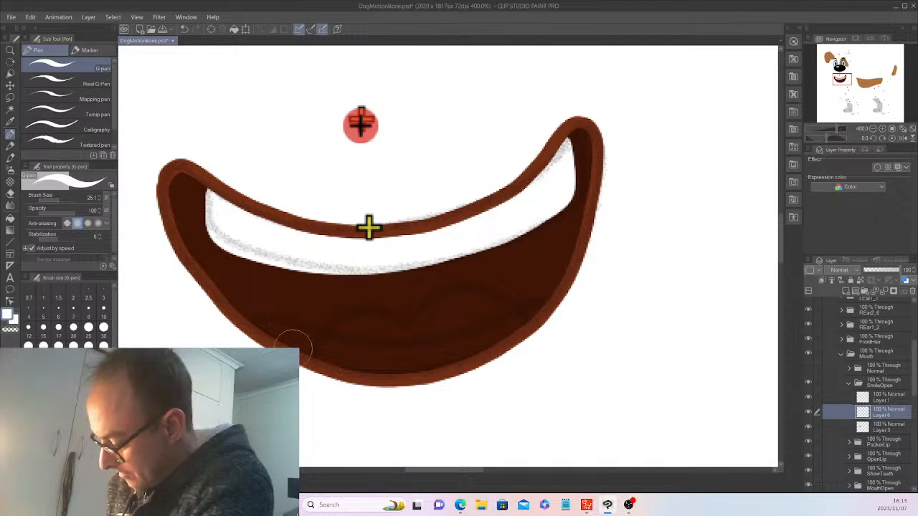
mouse_move(274, 330)
left_mouse_down()
mouse_move(390, 345)
mouse_move(285, 333)
mouse_move(321, 356)
mouse_move(333, 349)
mouse_move(403, 367)
mouse_move(532, 307)
mouse_move(488, 345)
mouse_move(442, 363)
mouse_move(462, 350)
left_mouse_up()
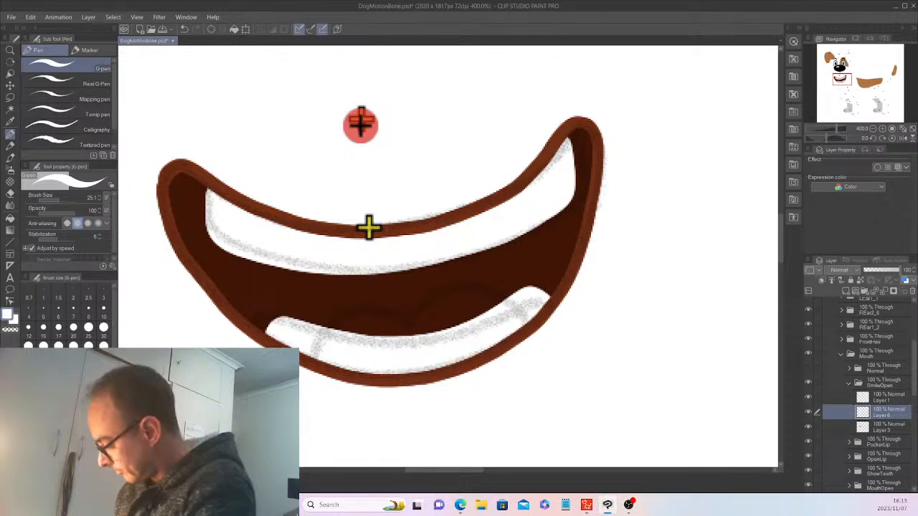
Step: Add a raster layer beneath the teeth layer and paint the two-humped tongue in salmon pink behind the lower teeth
left_click(882, 428)
left_click(846, 291)
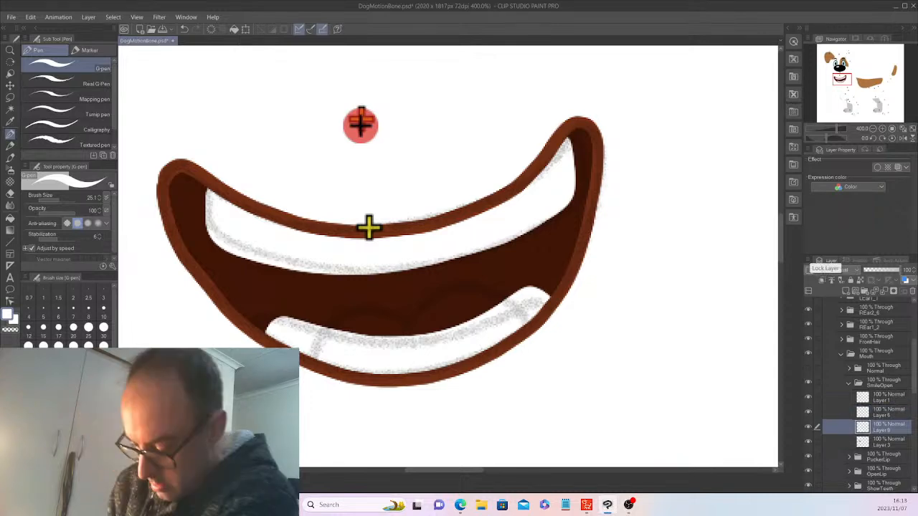
left_click(68, 419)
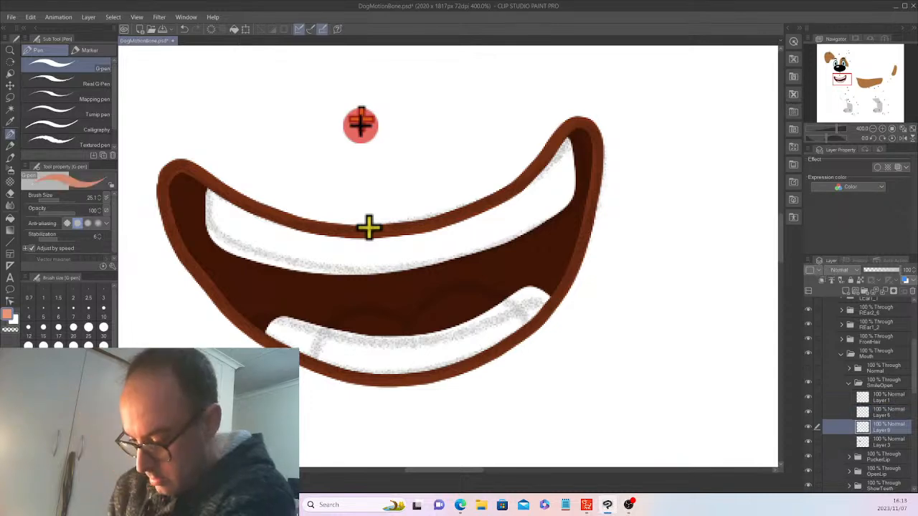
left_click(406, 327)
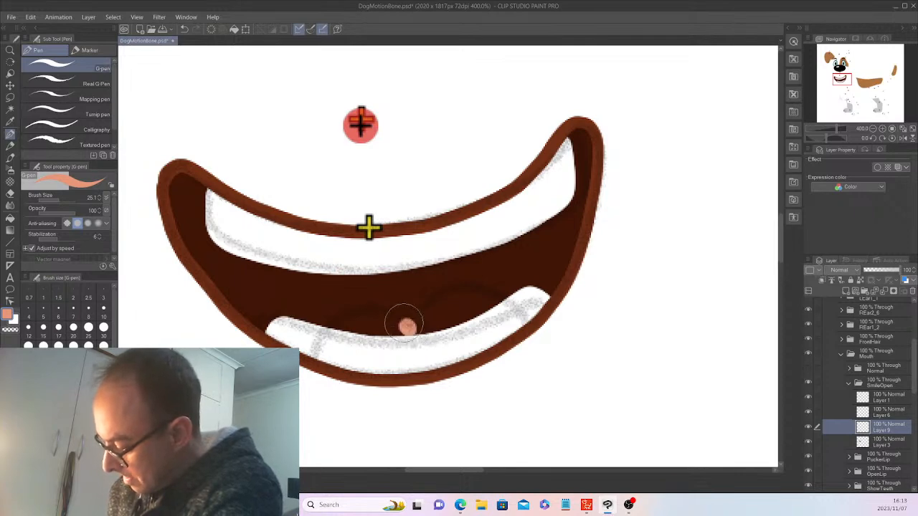
left_click_drag(339, 331, 495, 312)
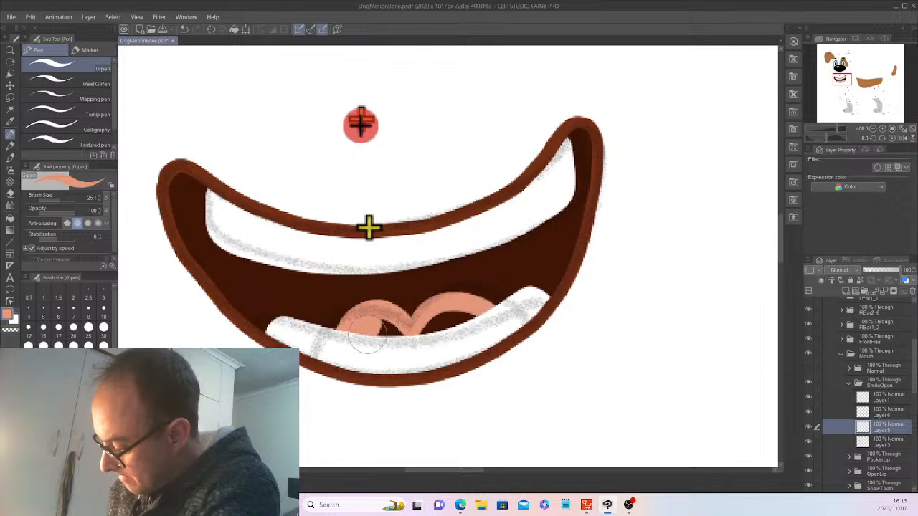
left_click_drag(368, 334, 497, 319)
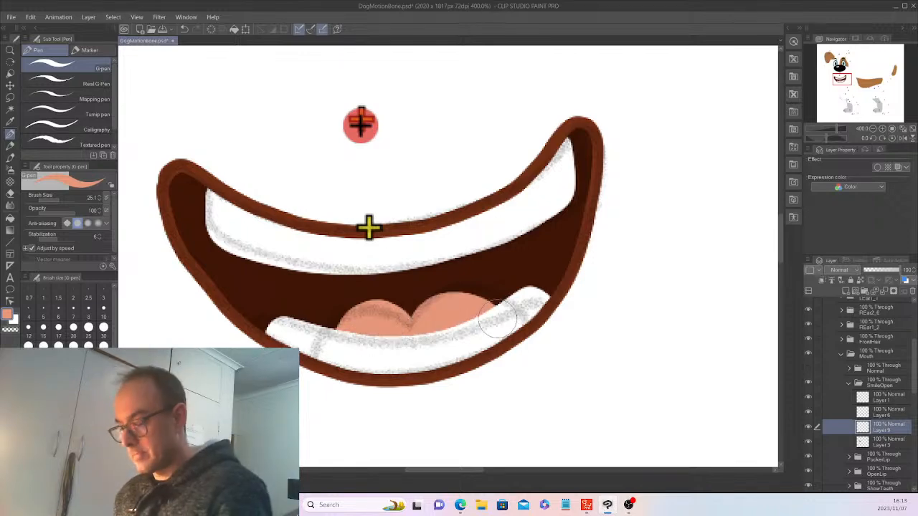
scroll(497, 319, "down", 2)
scroll(516, 430, "down", 2)
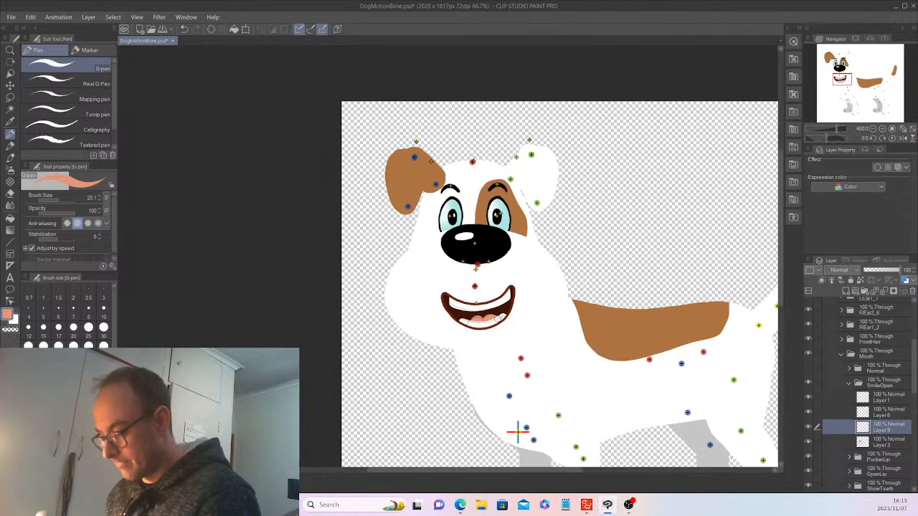
scroll(515, 423, "down", 2)
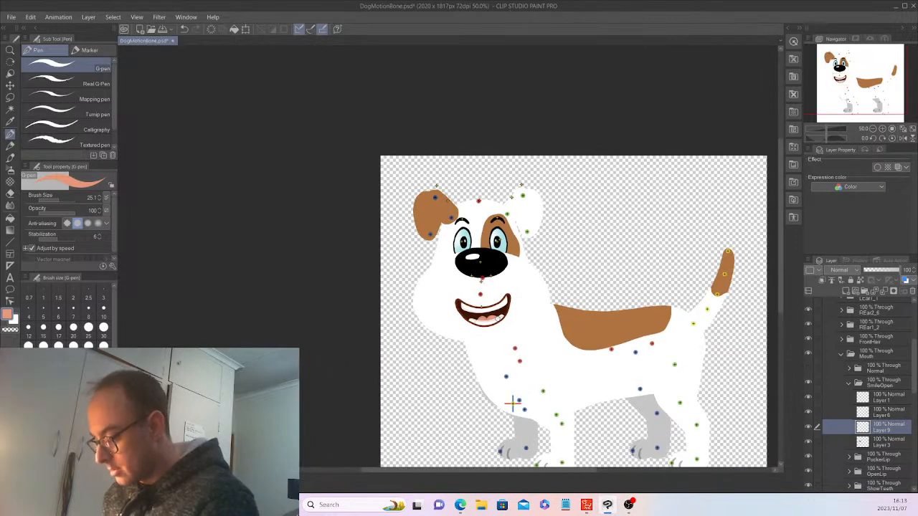
Step: Nudge the whole SmileOpen folder upward and slightly left on the face with the Move layer tool
scroll(870, 394, "up", 3)
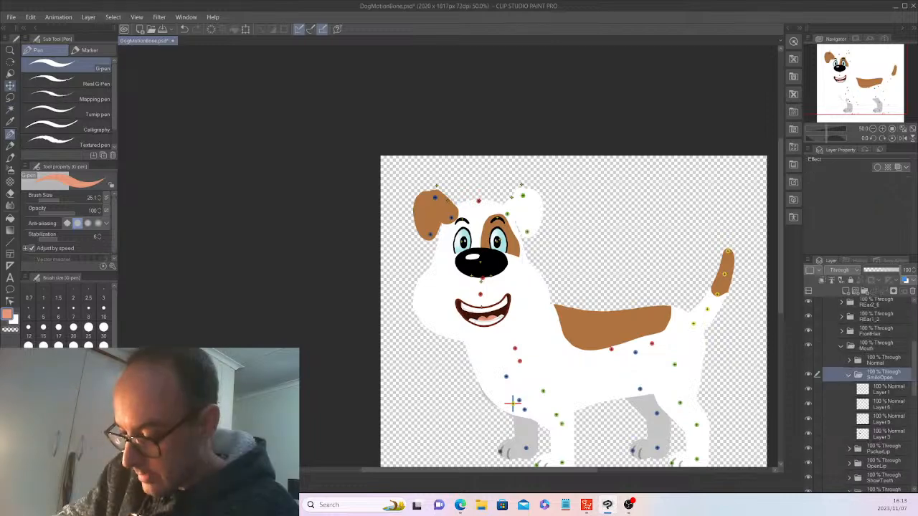
left_click(10, 85)
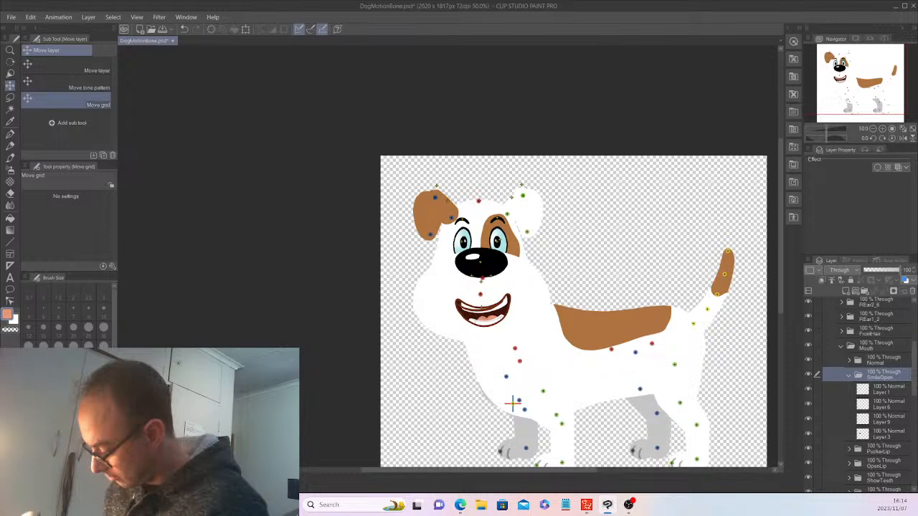
left_click(888, 389)
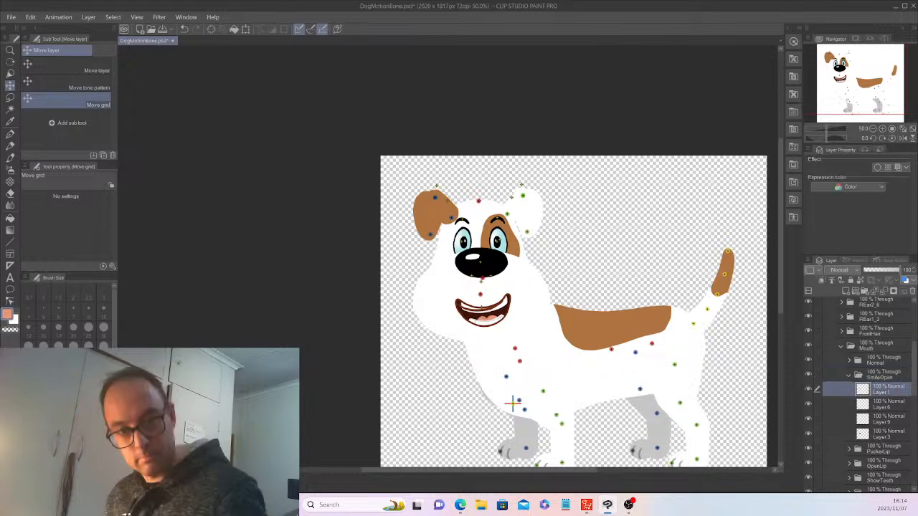
left_click(888, 434, "shift")
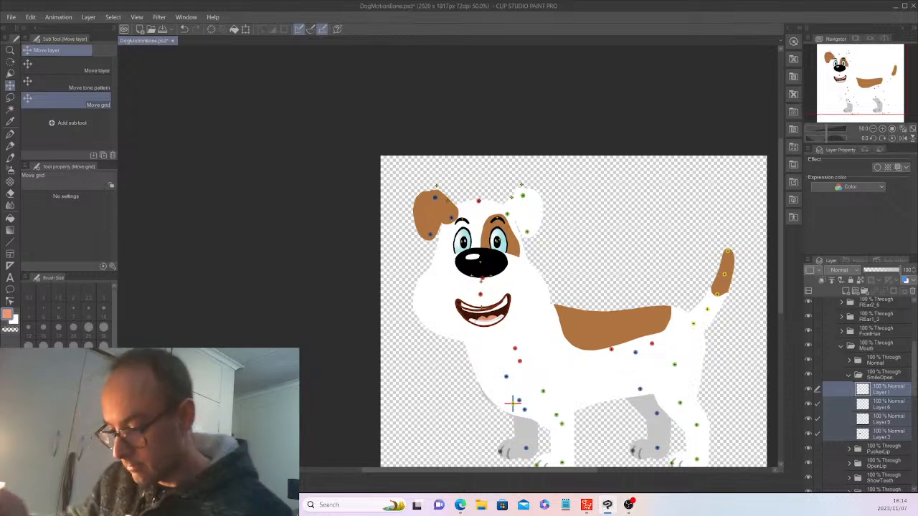
key("k")
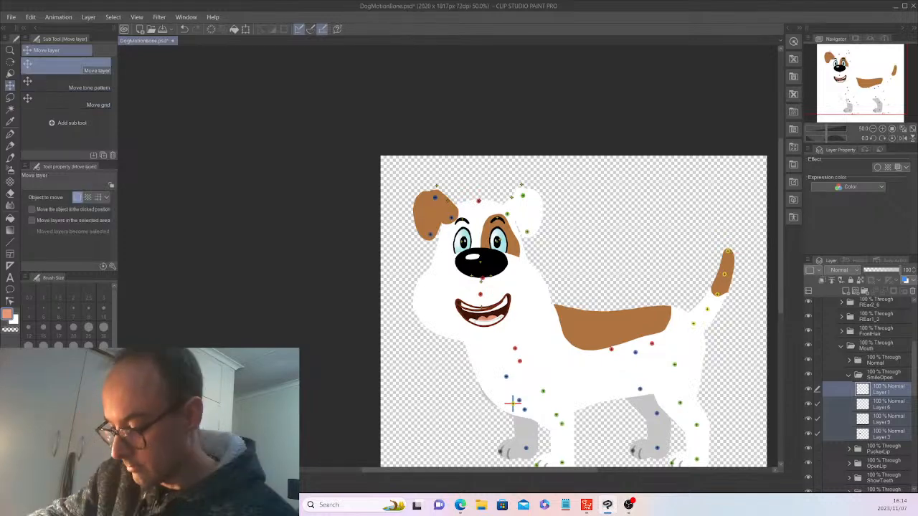
key("alt+bracketright")
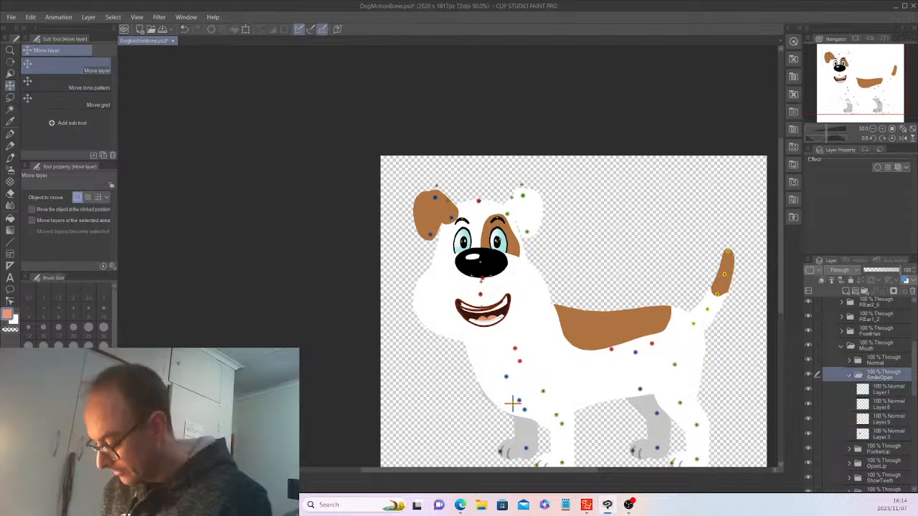
key("Up")
key("Up")
key("Up")
key("Up")
key("Up")
key("Up")
key("Left")
key("Left")
key("Left")
key("Up")
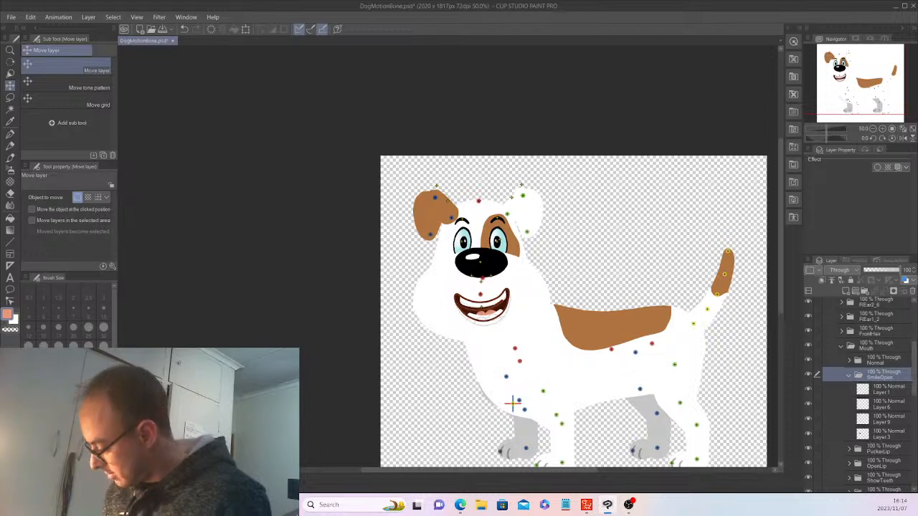
Step: Collapse the SmileOpen folder and add a new raster layer inside the PuckerLip folder
left_click(850, 375)
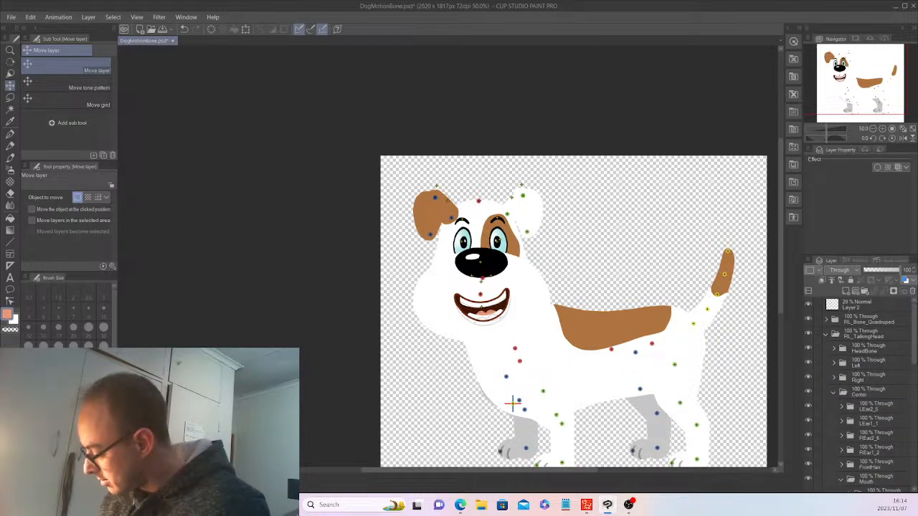
key("ctrl+shift+n")
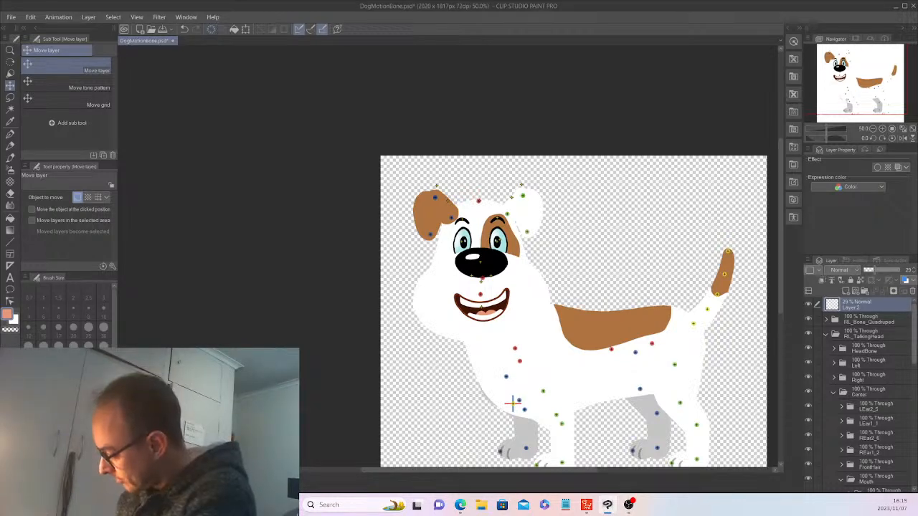
scroll(860, 395, "down", 4)
scroll(861, 394, "down", 1)
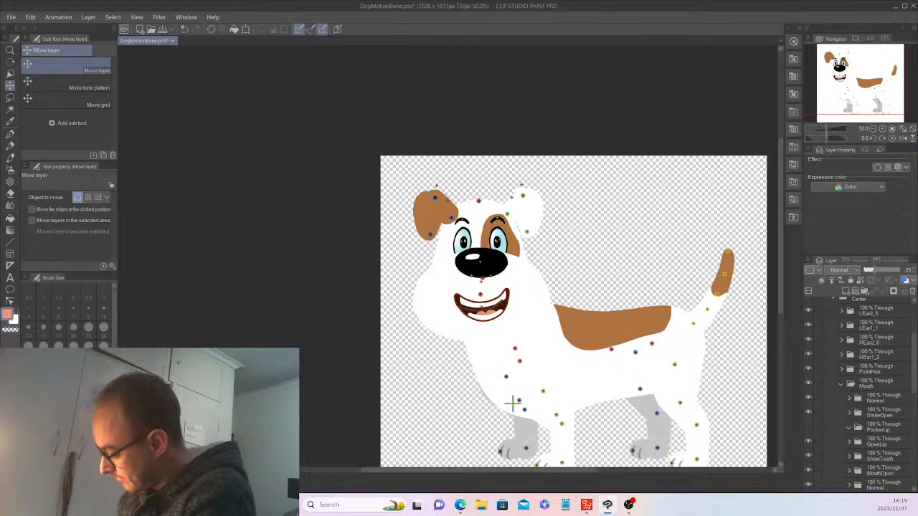
left_click(849, 427)
key("ctrl+shift+n")
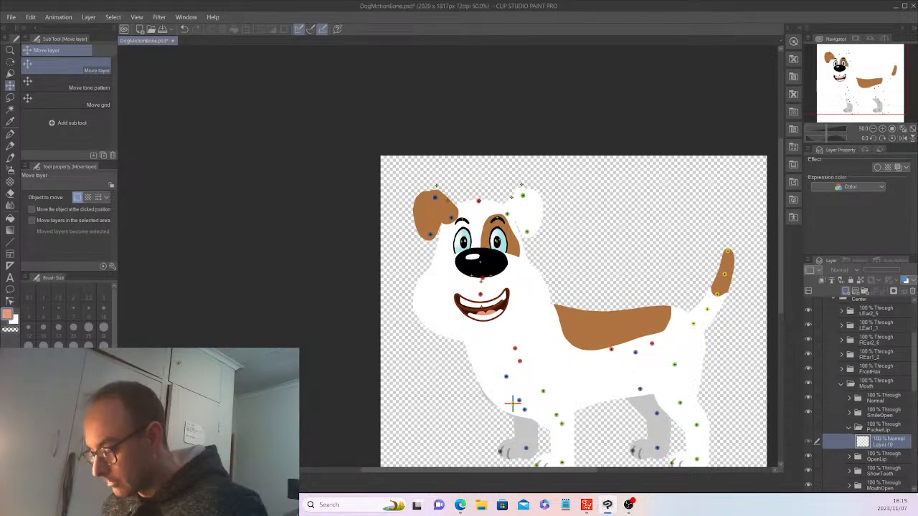
Step: Select the semi-transparent sketch layer above the folders and hide the SmileOpen and Normal mouths
scroll(861, 387, "up", 2)
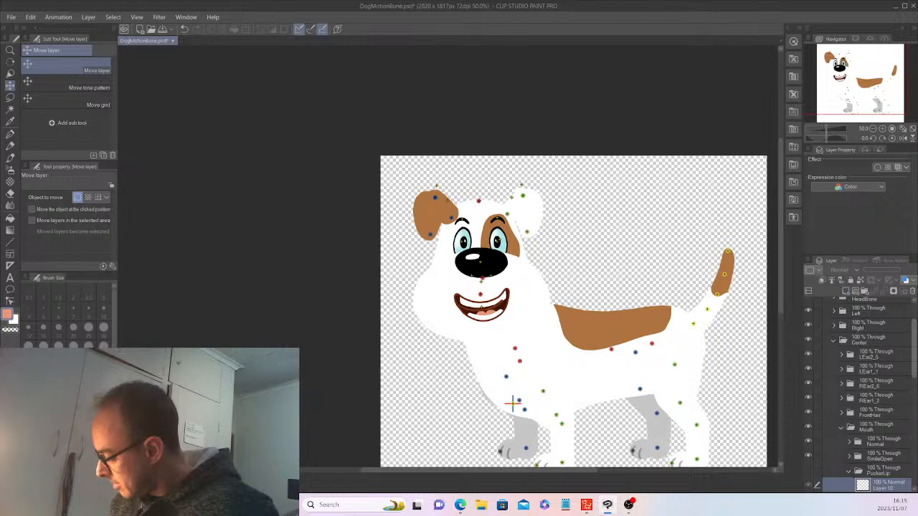
scroll(861, 387, "up", 2)
left_click(872, 304)
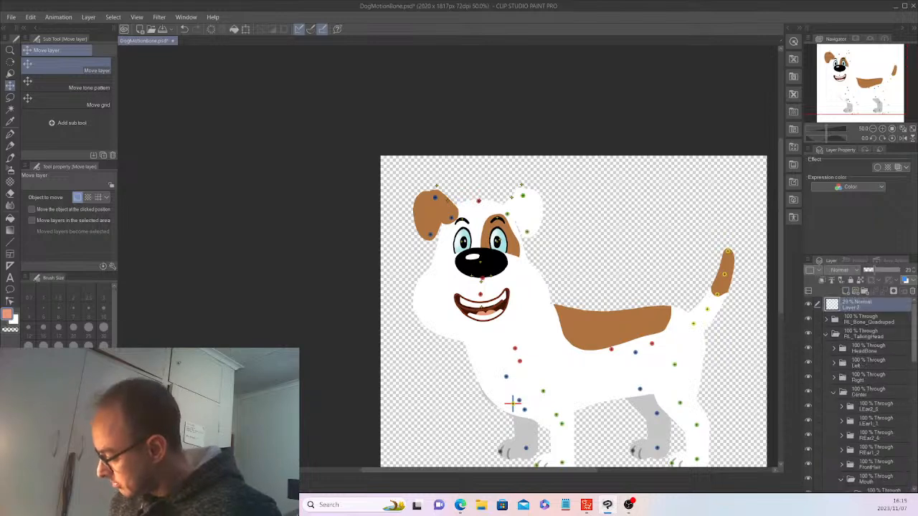
scroll(860, 388, "down", 4)
left_click(809, 362)
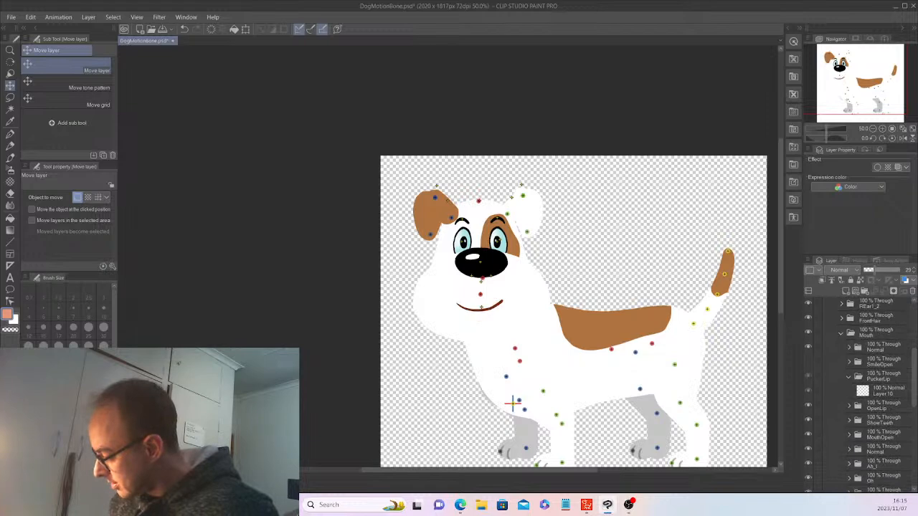
scroll(861, 388, "up", 4)
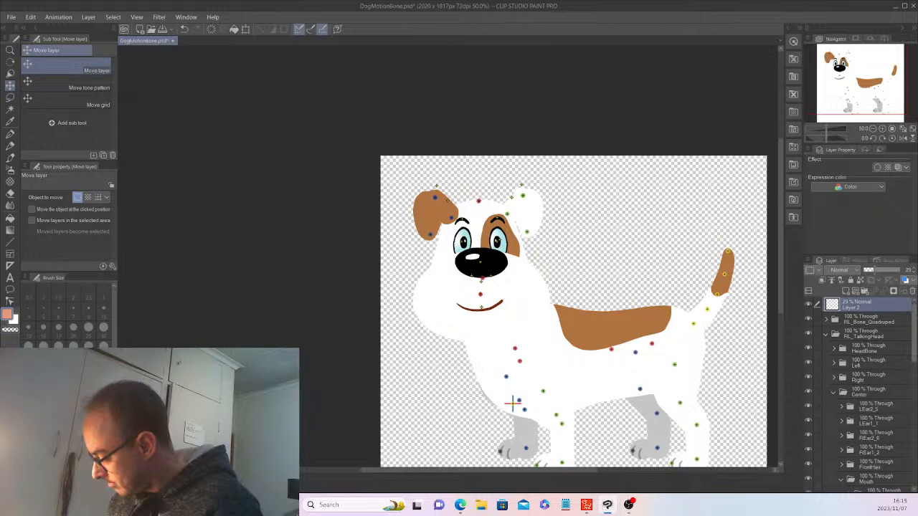
key("ctrl+z")
key("ctrl+z")
key("ctrl+z")
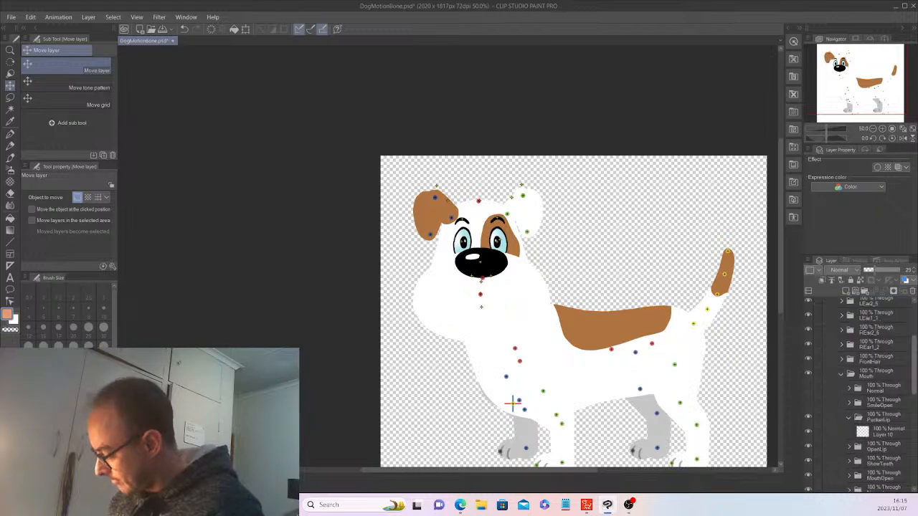
Step: With the black Pencil, sketch a puckered mouth beneath the nose: a small looped inner opening inside a figure-eight outer contour
key("p")
key("b")
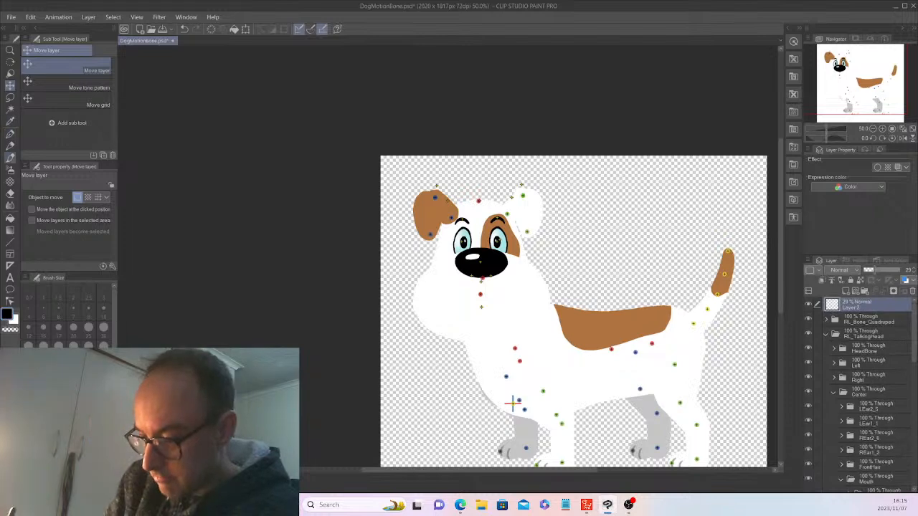
key("p")
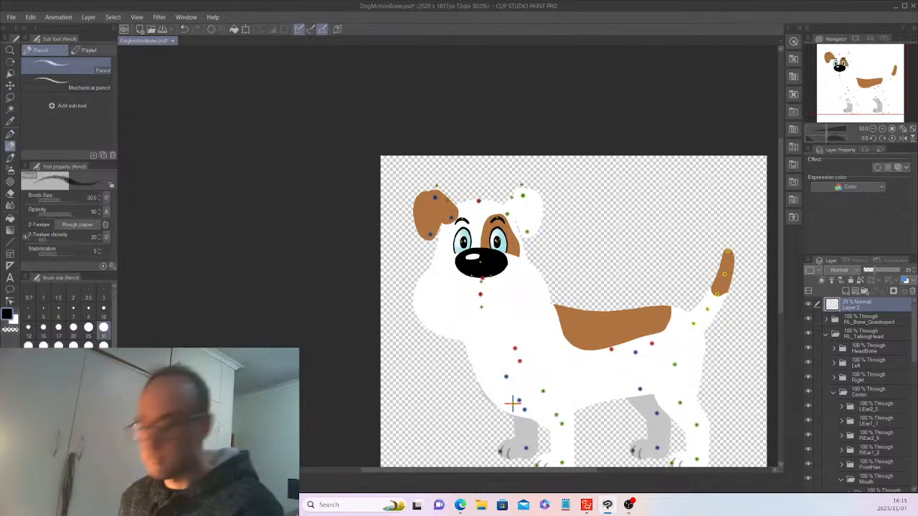
key("ctrl+plus")
key("ctrl+plus")
key("ctrl+plus")
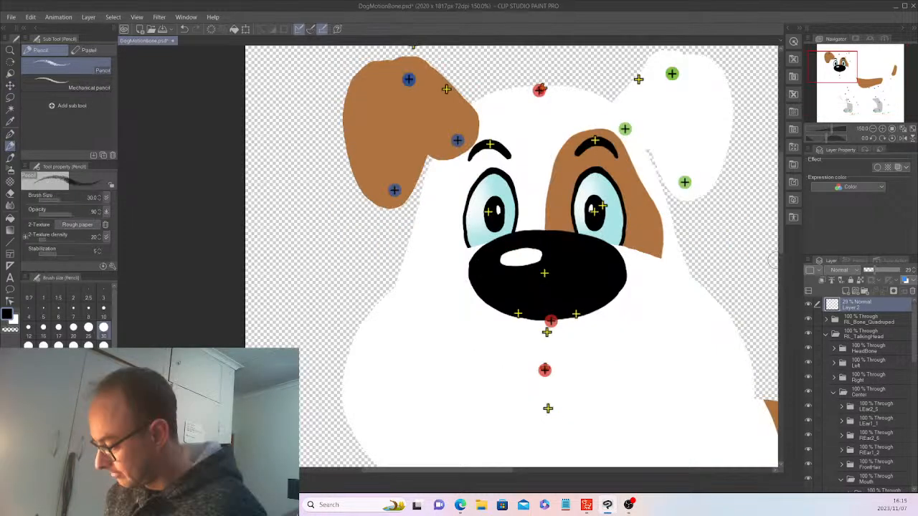
scroll(537, 295, "down", 3)
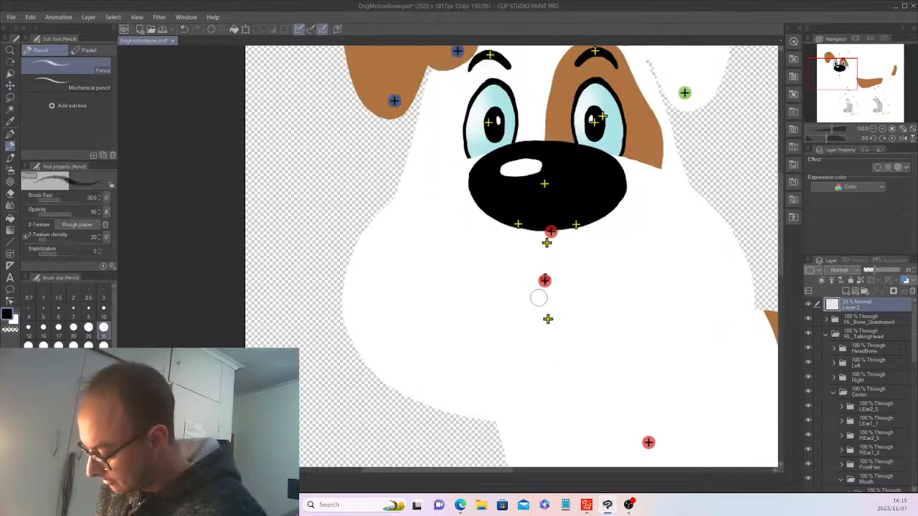
mouse_move(478, 307)
left_mouse_down()
mouse_move(501, 281)
mouse_move(512, 293)
mouse_move(505, 323)
mouse_move(499, 288)
left_mouse_up()
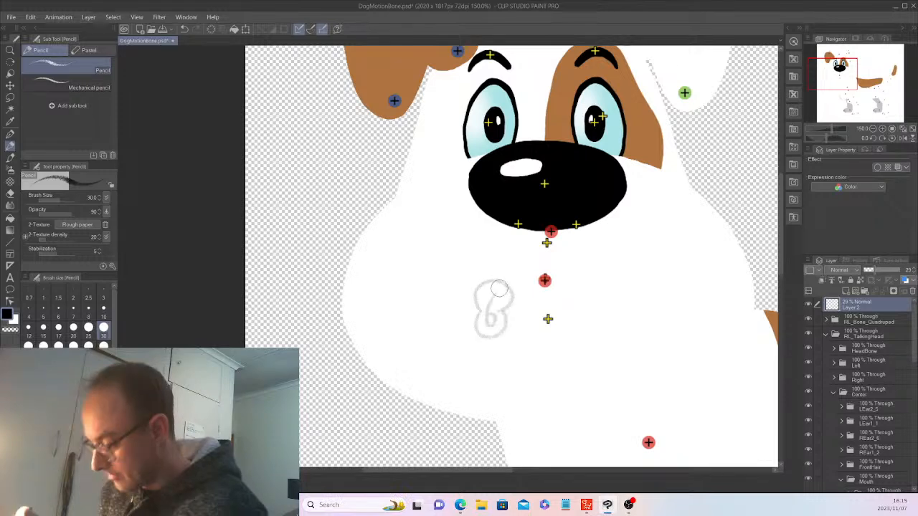
key("ctrl+z")
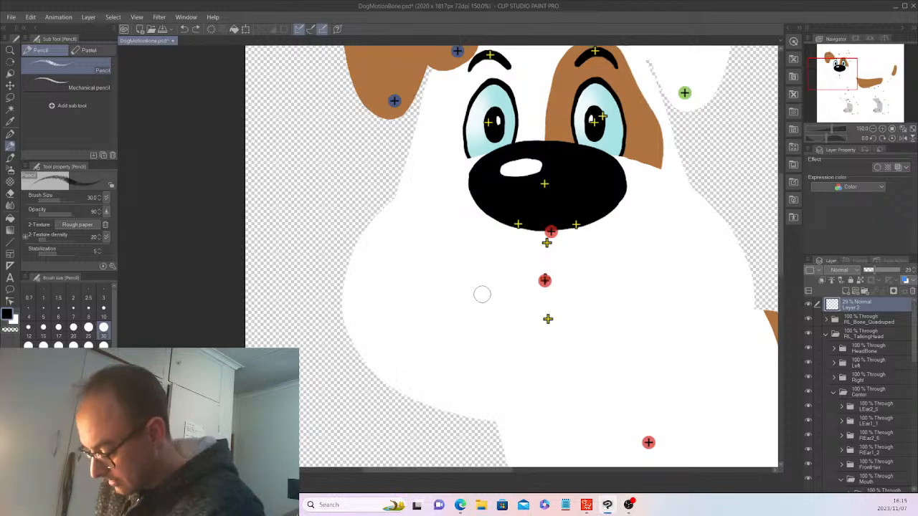
mouse_move(478, 306)
left_mouse_down()
mouse_move(488, 334)
mouse_move(485, 317)
left_mouse_up()
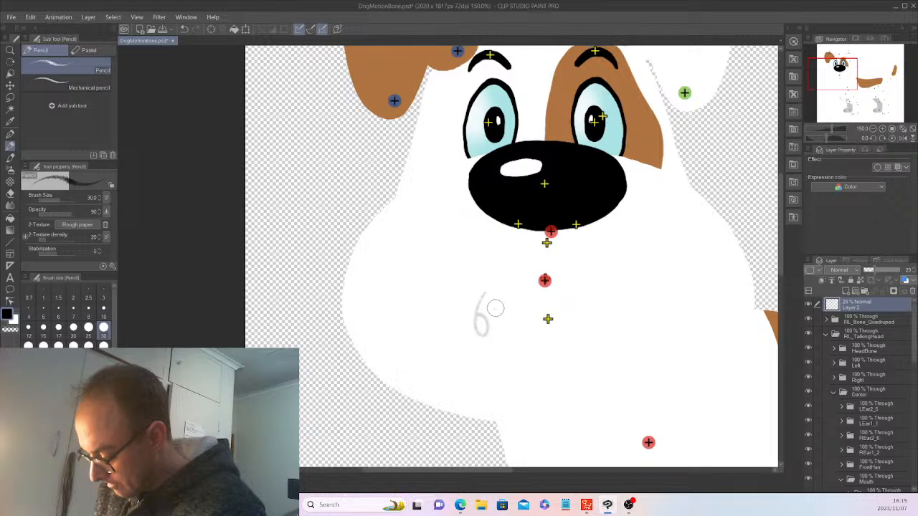
mouse_move(500, 298)
left_mouse_down()
mouse_move(459, 316)
mouse_move(452, 337)
mouse_move(501, 350)
mouse_move(501, 313)
left_mouse_up()
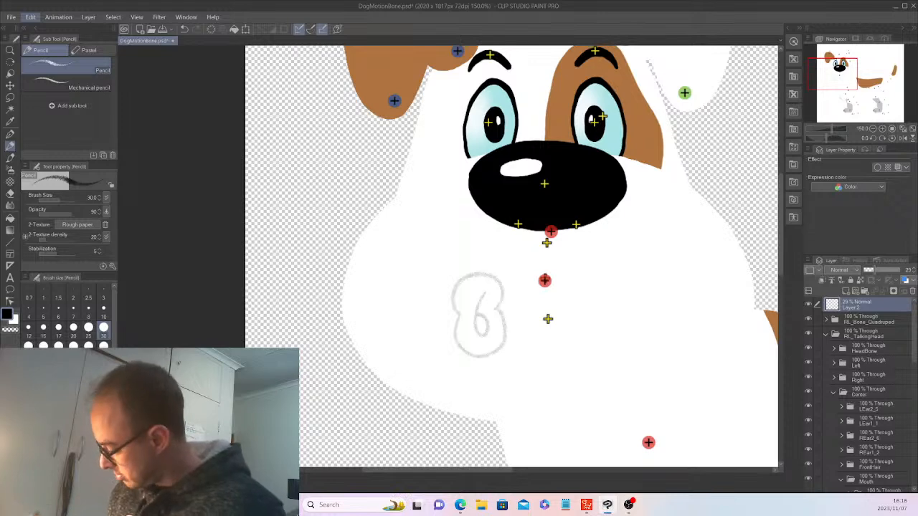
Step: Sample the reddish-brown line colour from the Normal mouth, hide it again, and trace the inner loop on the PuckerLip layer with the G-pen
scroll(861, 387, "down", 3)
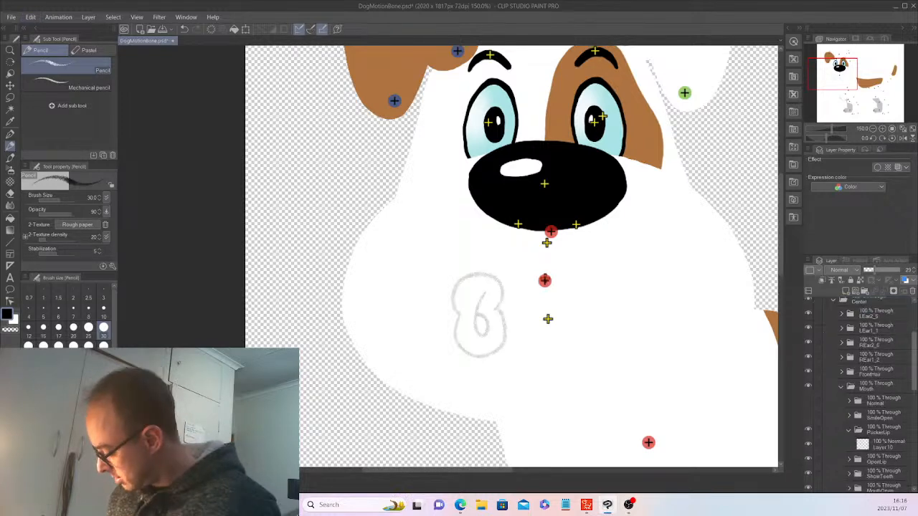
left_click(808, 401)
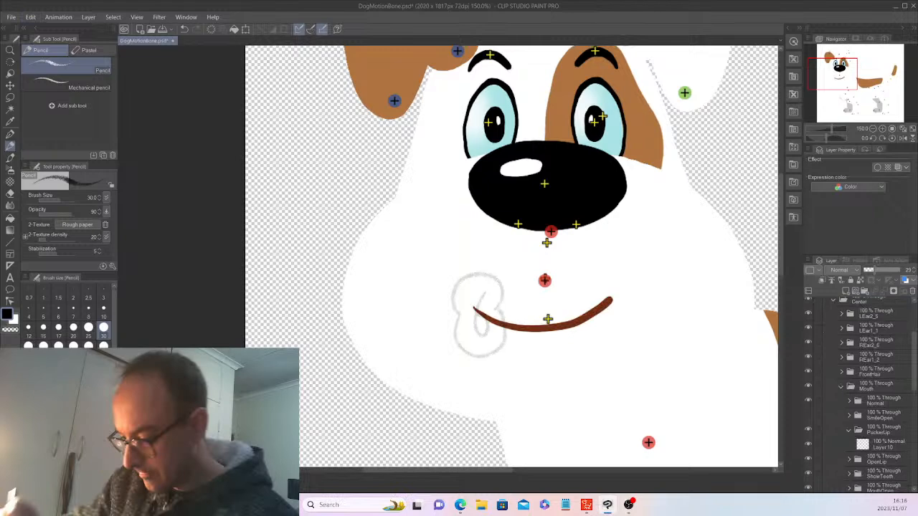
key("i")
left_click(538, 328)
key("p")
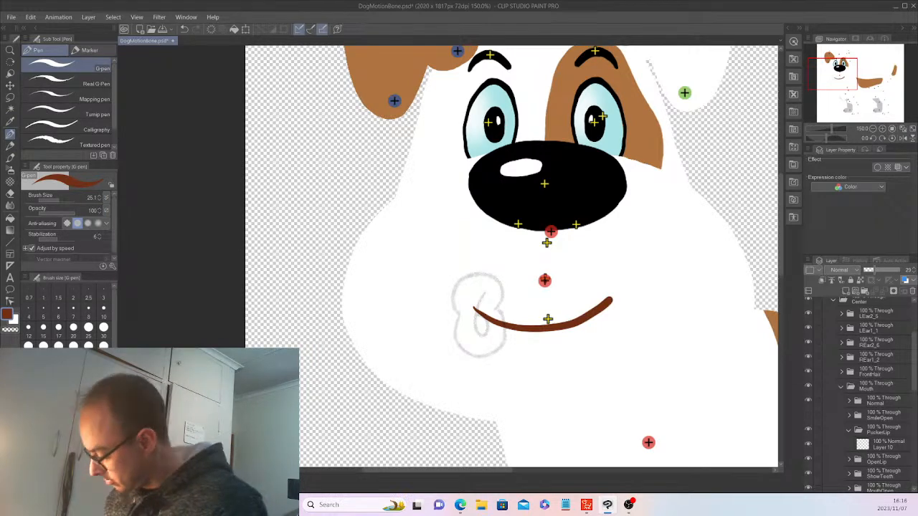
left_click(808, 401)
left_click(888, 444)
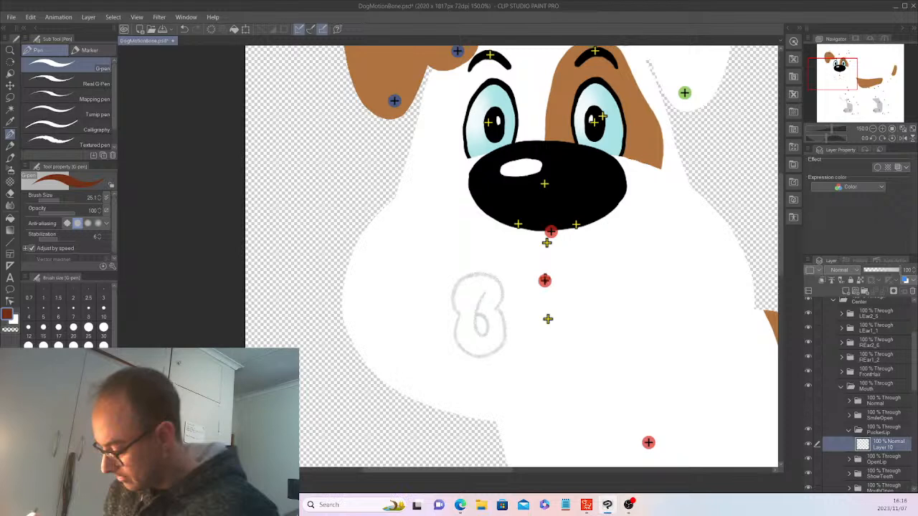
left_click_drag(475, 329, 491, 298)
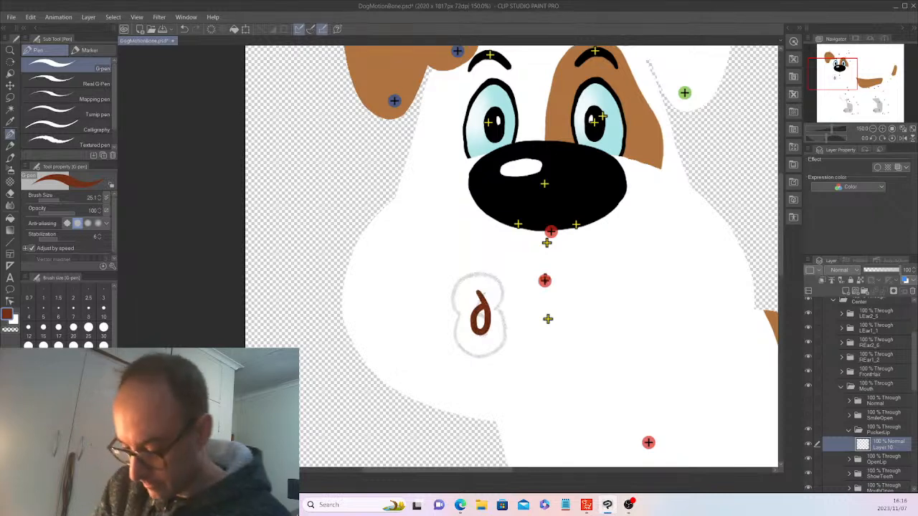
Step: On a new layer above the brown loop in the PuckerLip folder, trace the outer contour in light grey and hide the sketch layer
key("x")
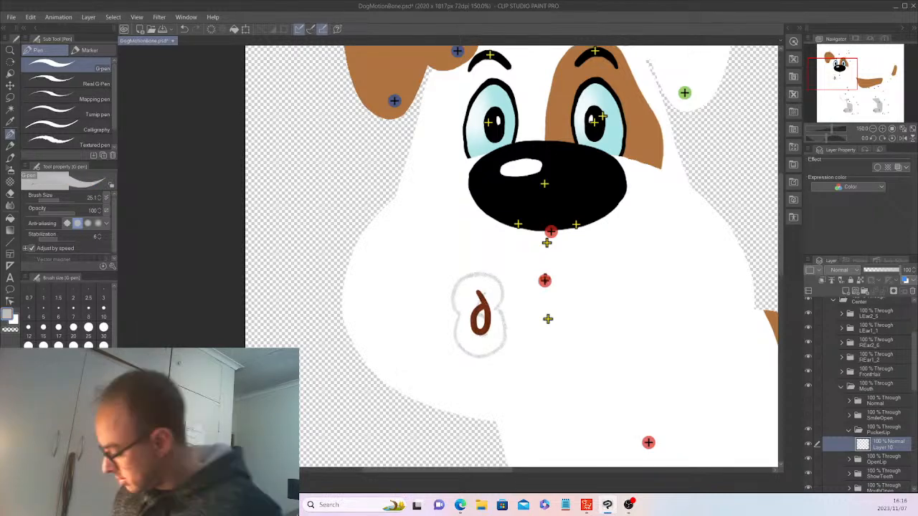
left_click(820, 280)
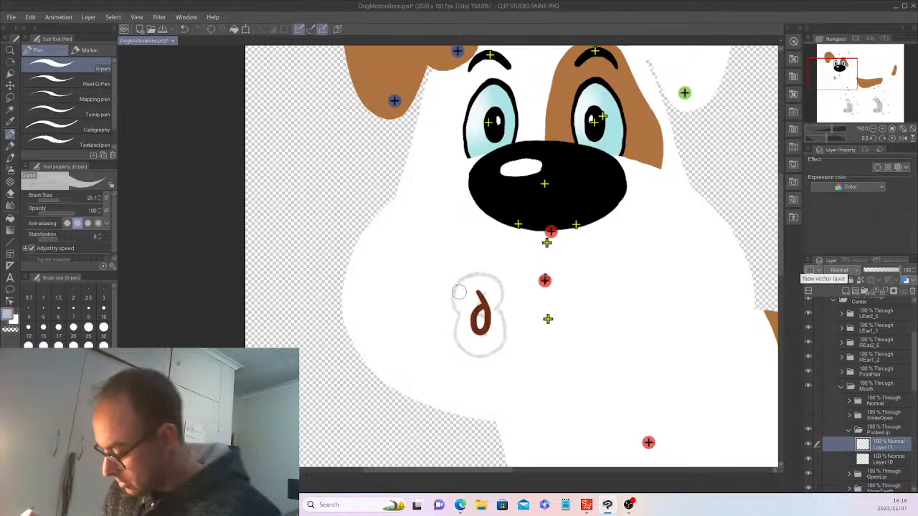
mouse_move(454, 307)
left_mouse_down()
mouse_move(481, 270)
mouse_move(504, 283)
mouse_move(510, 345)
mouse_move(512, 307)
left_mouse_up()
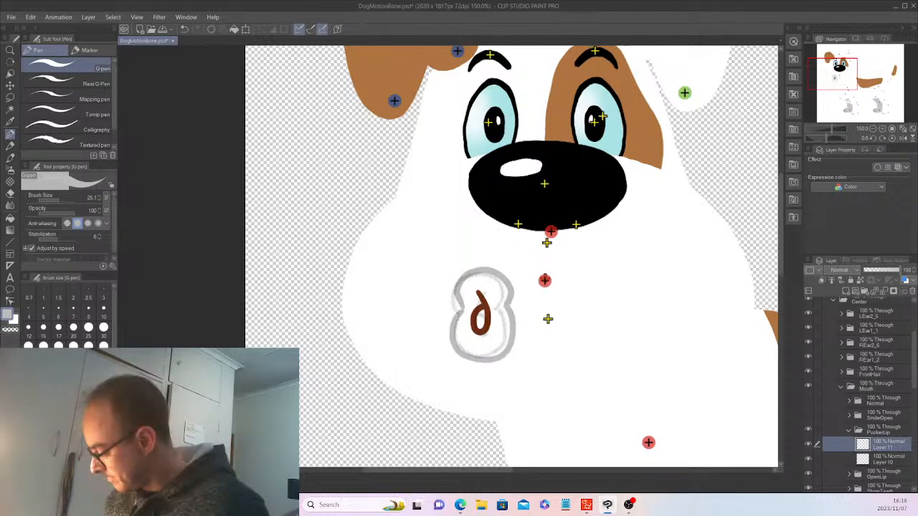
scroll(861, 394, "up", 3)
left_click(808, 304)
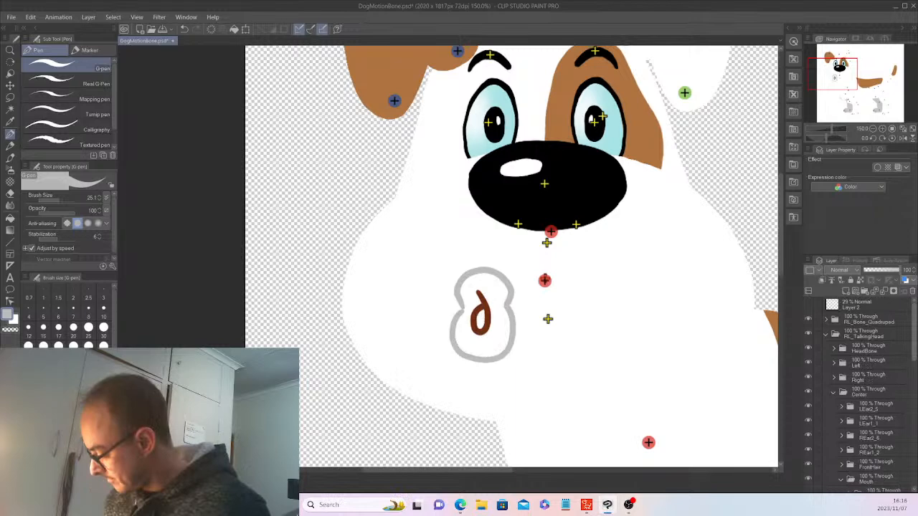
Step: Sample the dark brown mouth interior from the SmileOpen mouth, showing its folder only while picking the colour
scroll(861, 395, "down", 3)
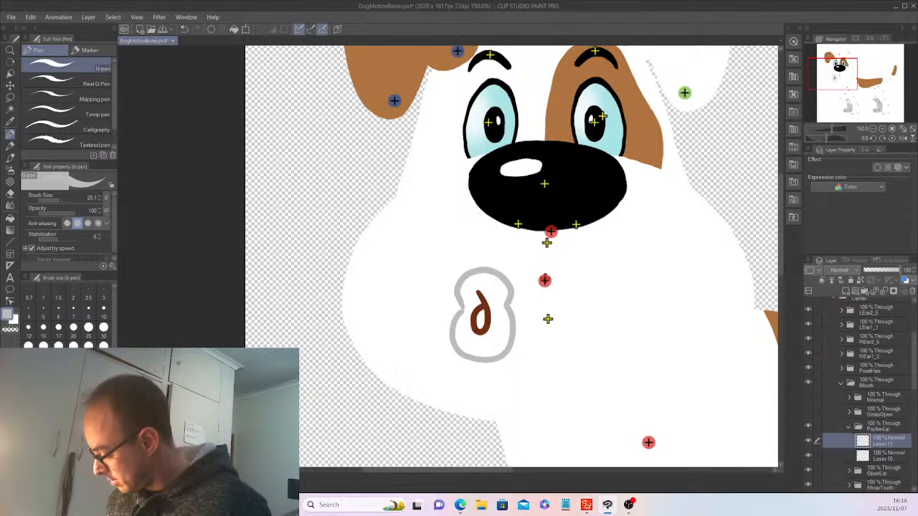
left_click(809, 412)
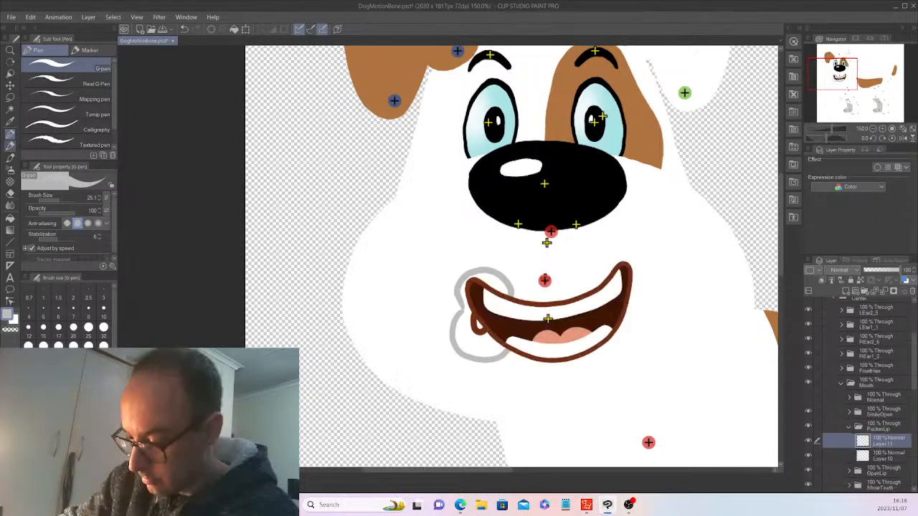
left_click(518, 326, "alt")
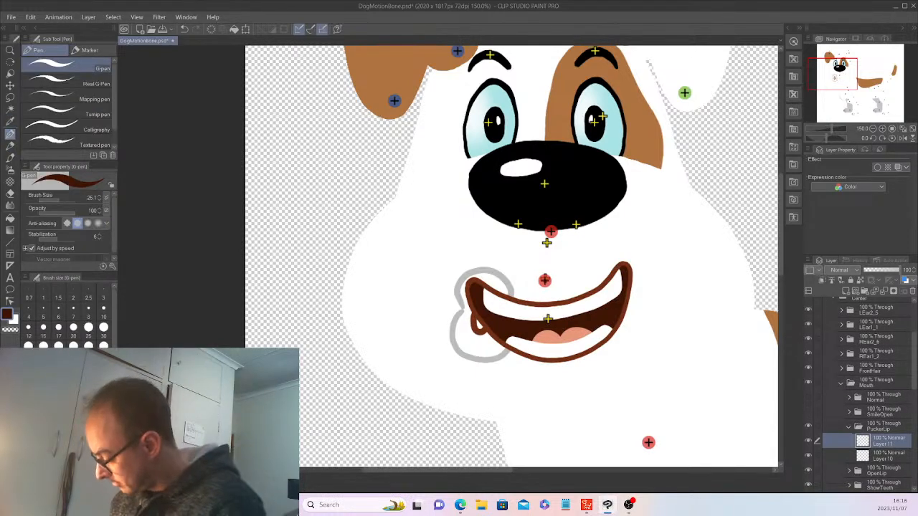
left_click(808, 412)
Step: Add a raster layer beneath the brown loop's layer and paint the inside of the loop dark brown with the G-pen
left_click(888, 456)
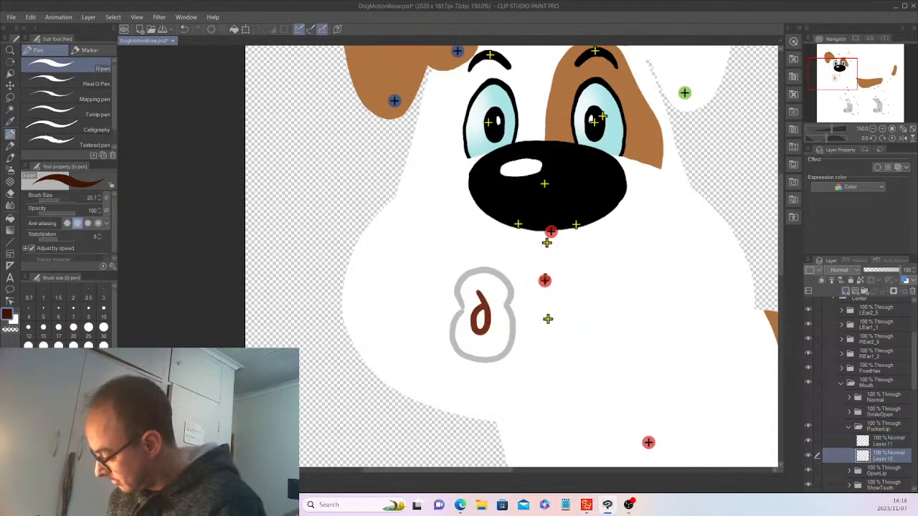
key("ctrl+shift+n")
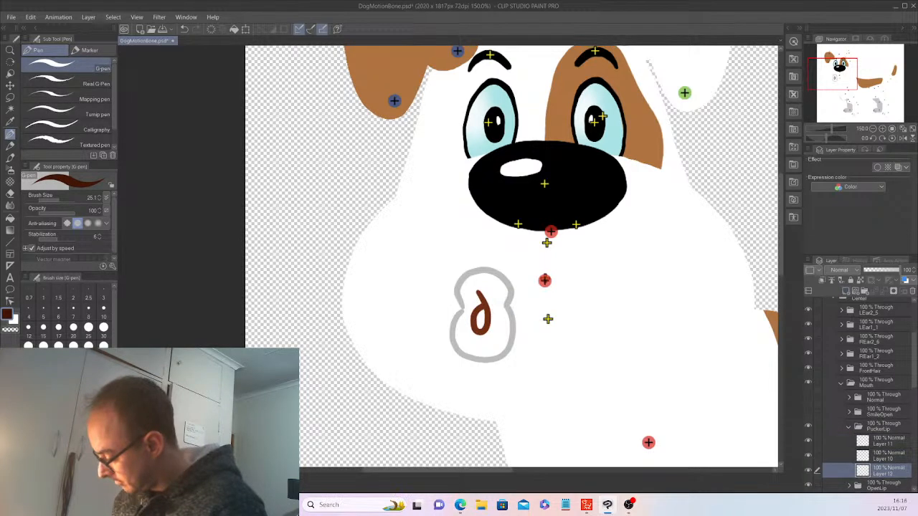
key("ctrl+plus")
key("ctrl+plus")
key("ctrl+plus")
left_click_drag(532, 409, 529, 422)
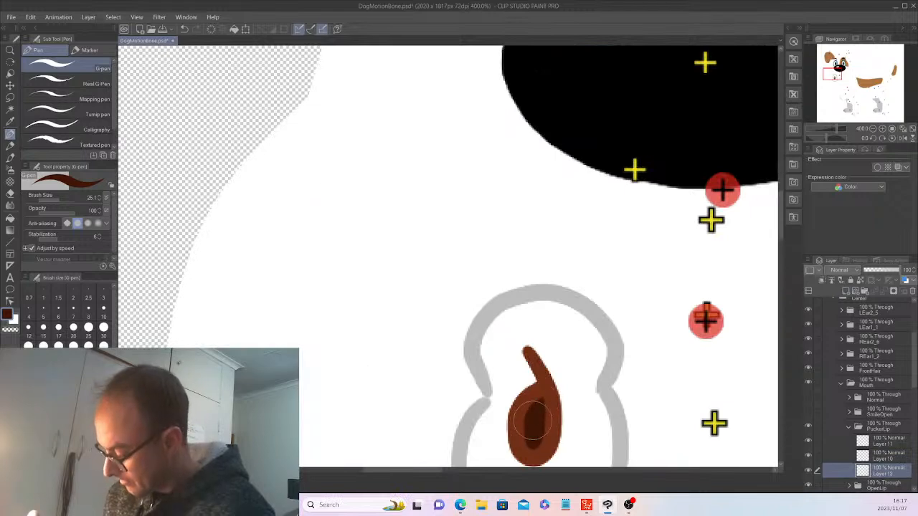
Step: Move the whole PuckerLip folder across the muzzle with the Move layer tool so the mouth sits centred beneath the nose
key("ctrl+minus")
key("ctrl+minus")
key("ctrl+minus")
key("ctrl+minus")
key("ctrl+minus")
key("ctrl+minus")
left_click_drag(914, 360, 914, 369)
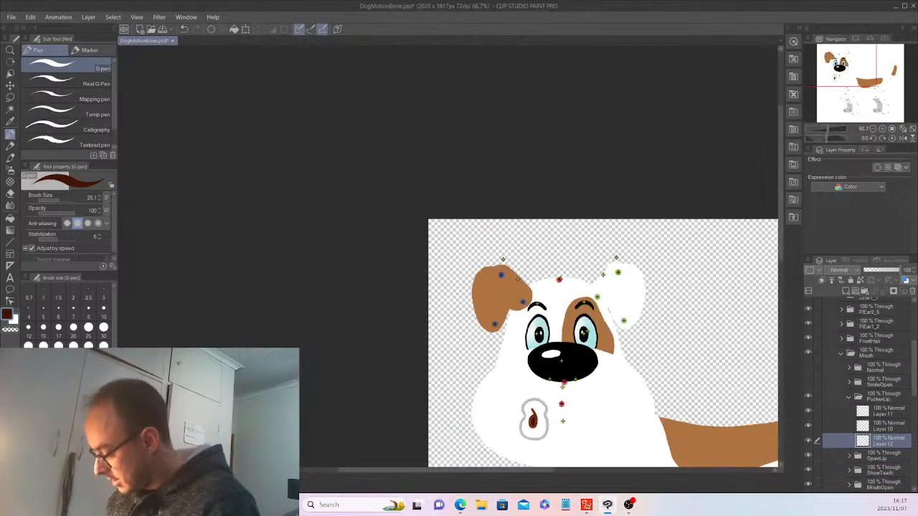
left_click(879, 396)
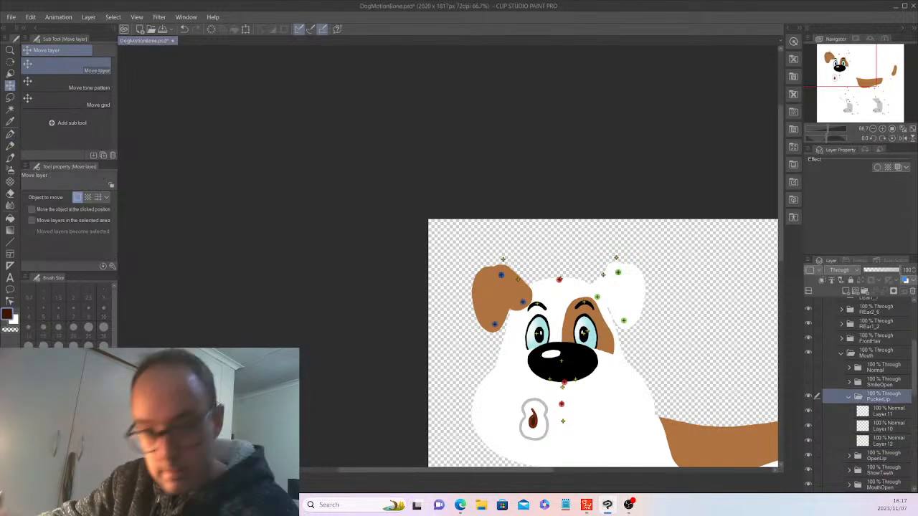
left_click_drag(534, 420, 562, 419)
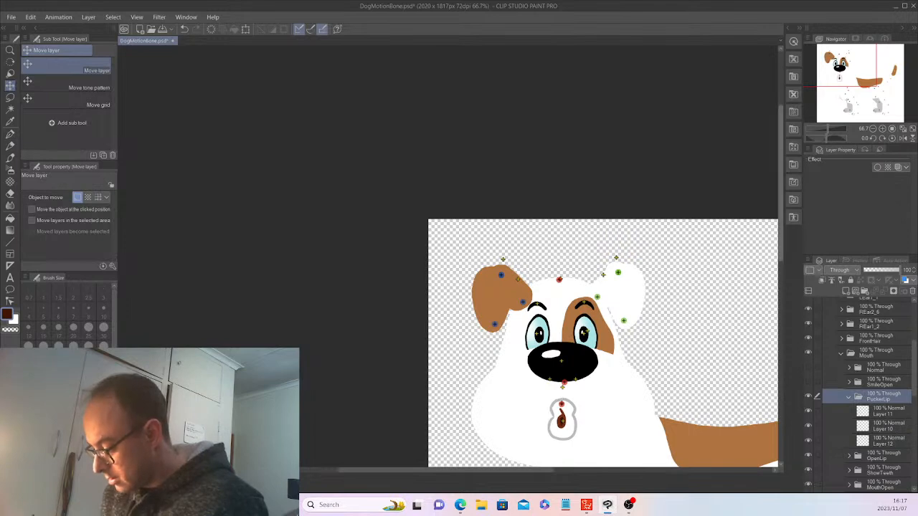
scroll(603, 344, "down", 3)
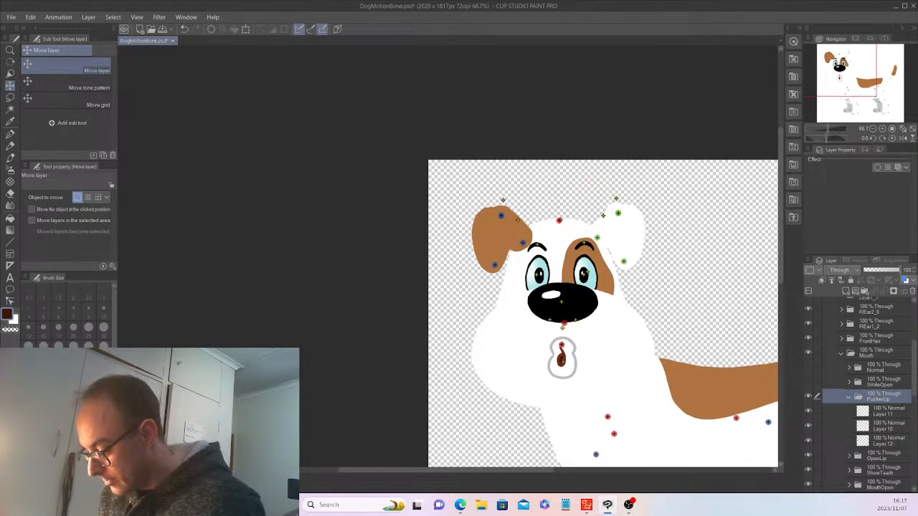
left_click_drag(561, 358, 563, 357)
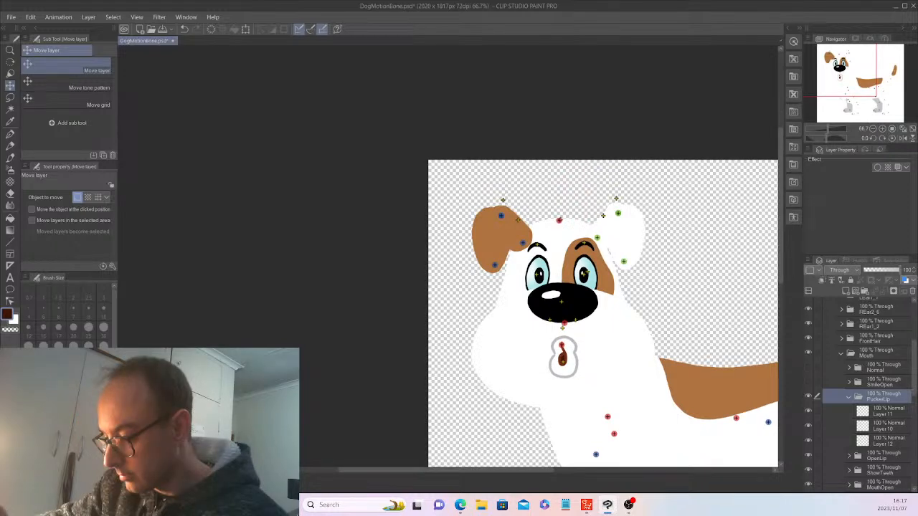
Step: Scale the PuckerLip folder's mouth down slightly, collapse the folder and save the PSD
key("ctrl+t")
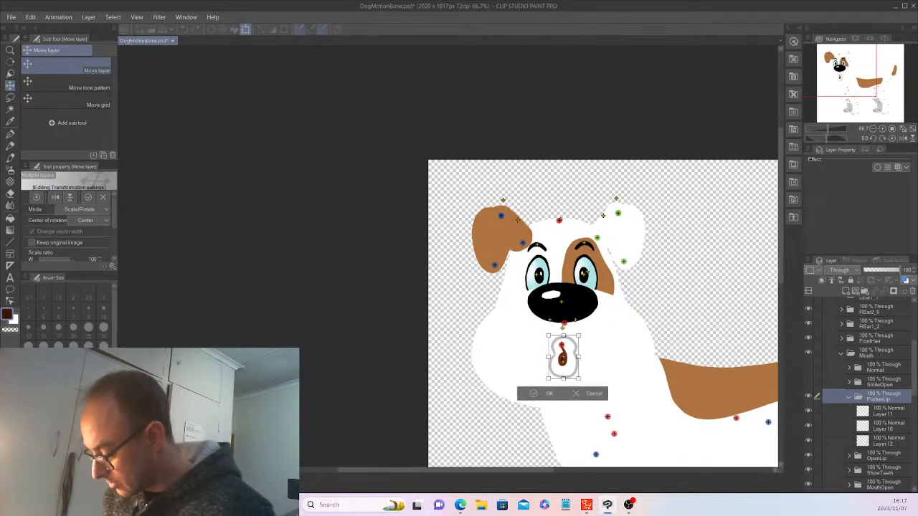
left_click_drag(577, 377, 575, 372)
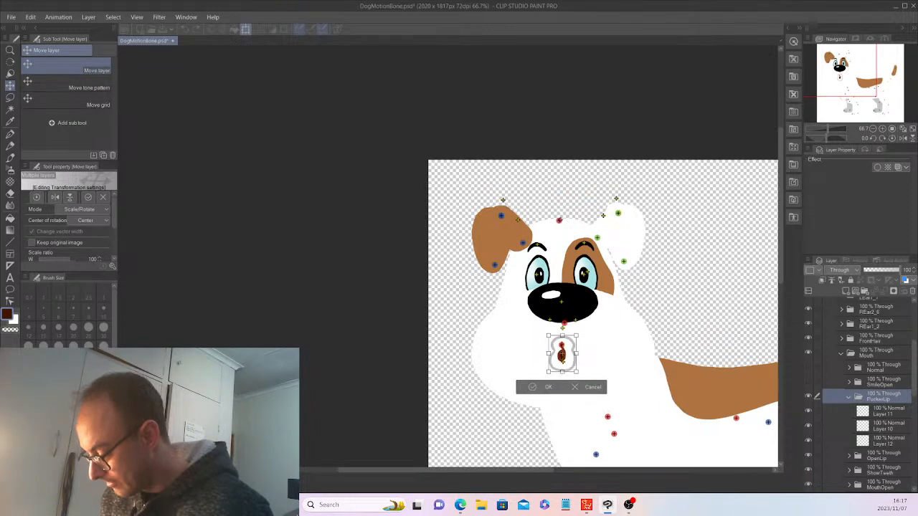
key("Return")
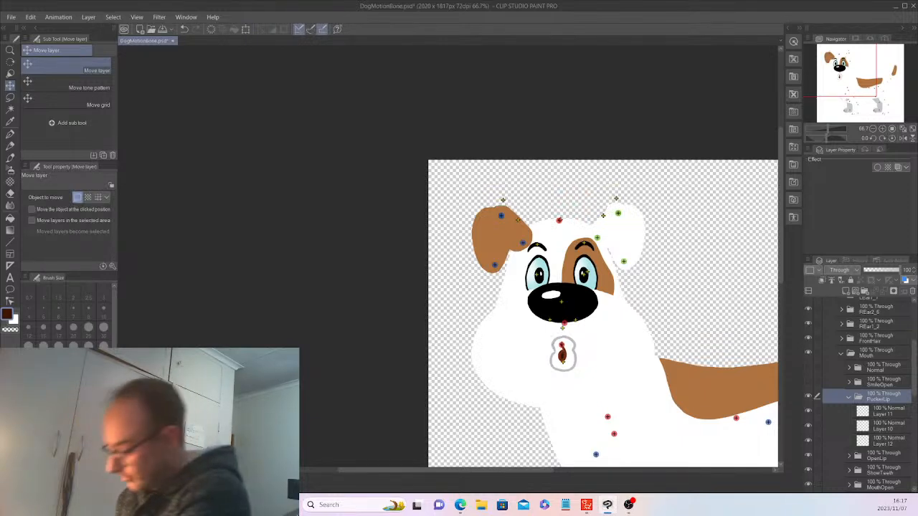
left_click(849, 397)
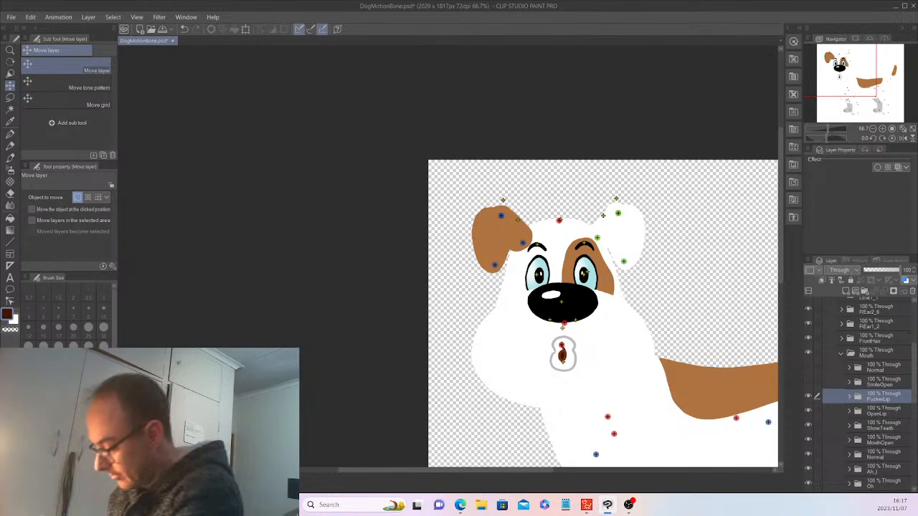
left_click(12, 16)
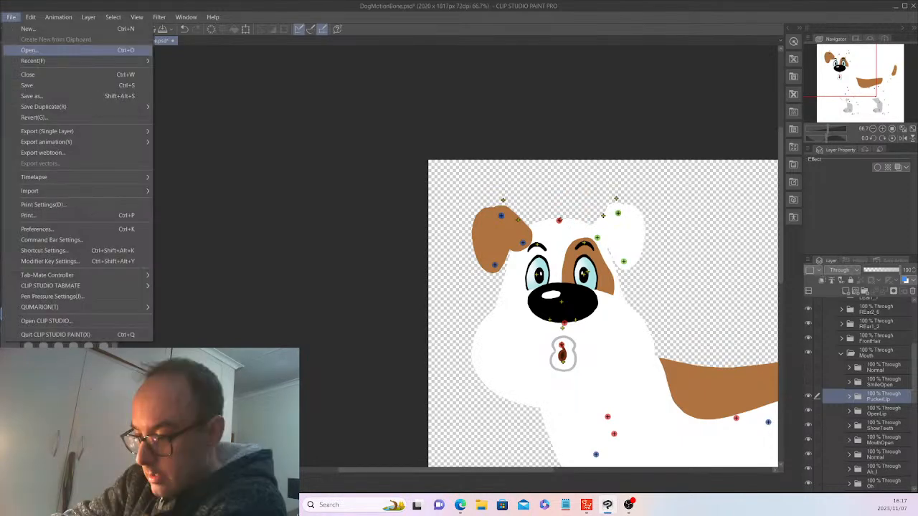
left_click(27, 85)
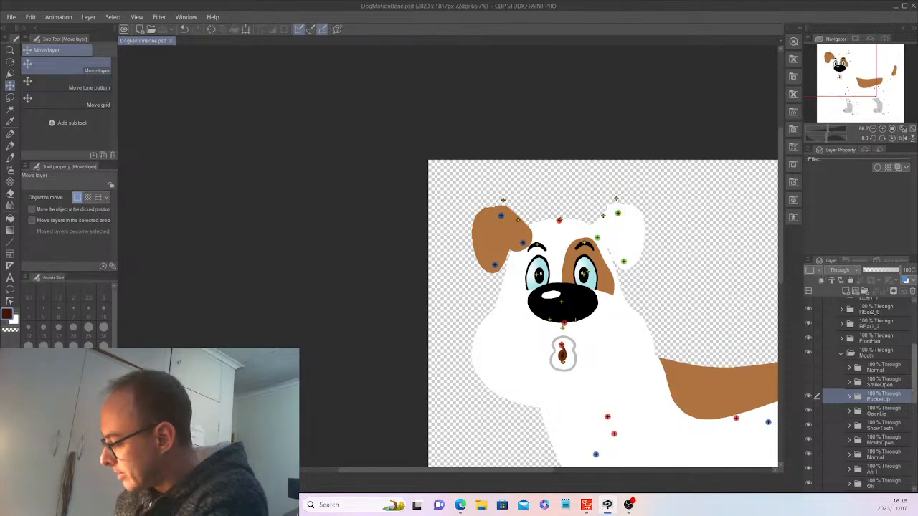
Step: Copy the closed-smile mouth layer from the first Normal folder in the Mouth group and collapse that folder
scroll(861, 395, "down", 3)
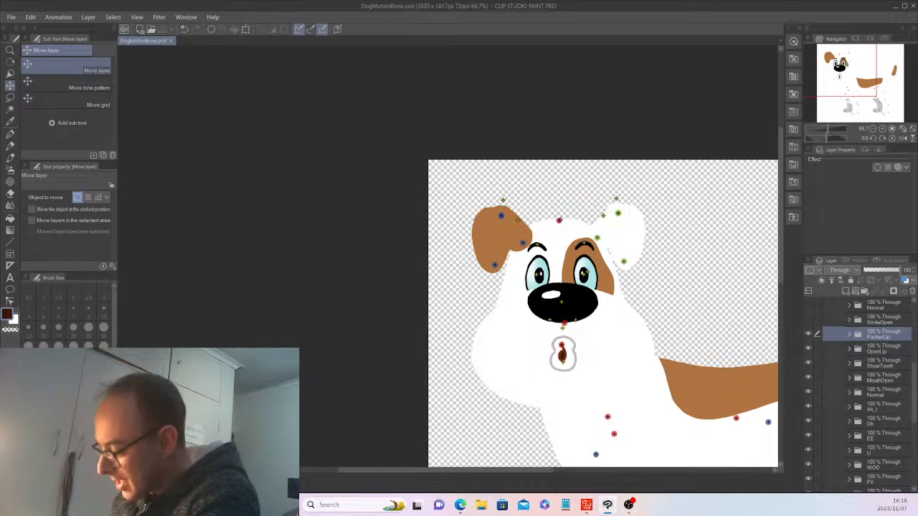
scroll(867, 394, "down", 2)
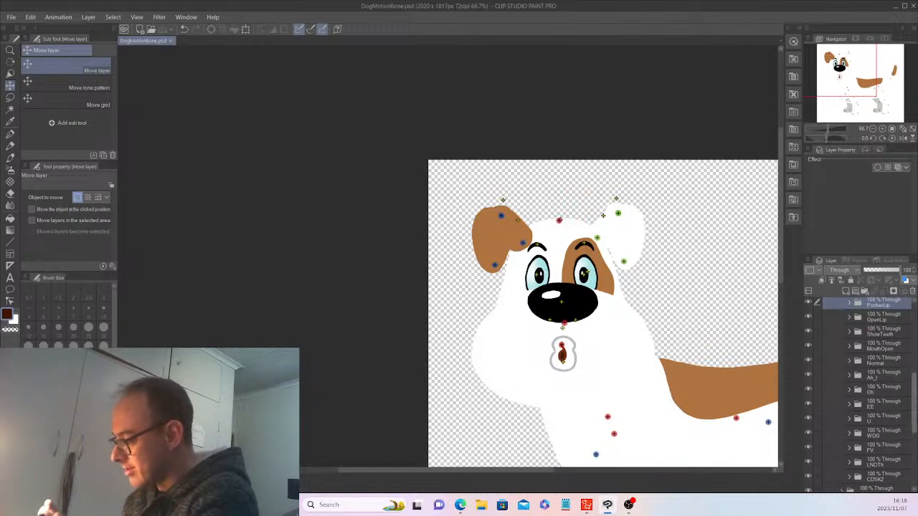
scroll(867, 394, "up", 3)
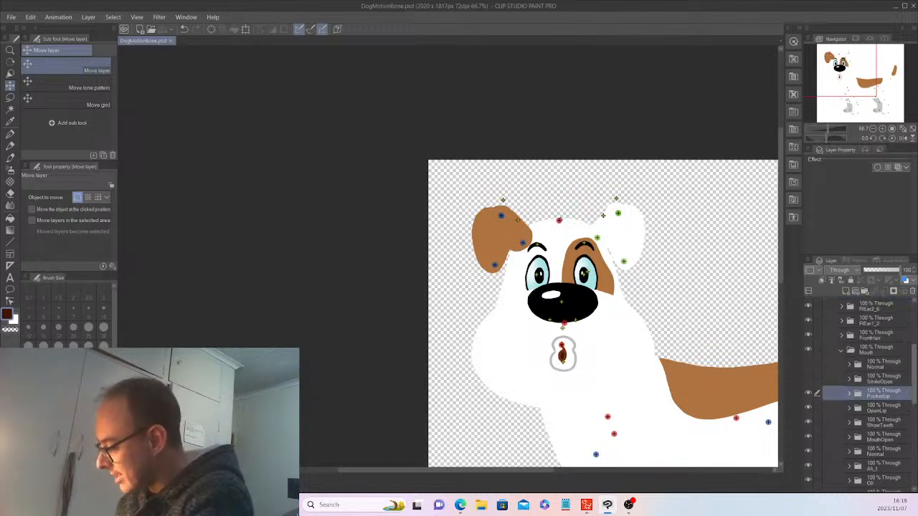
scroll(861, 394, "up", 2)
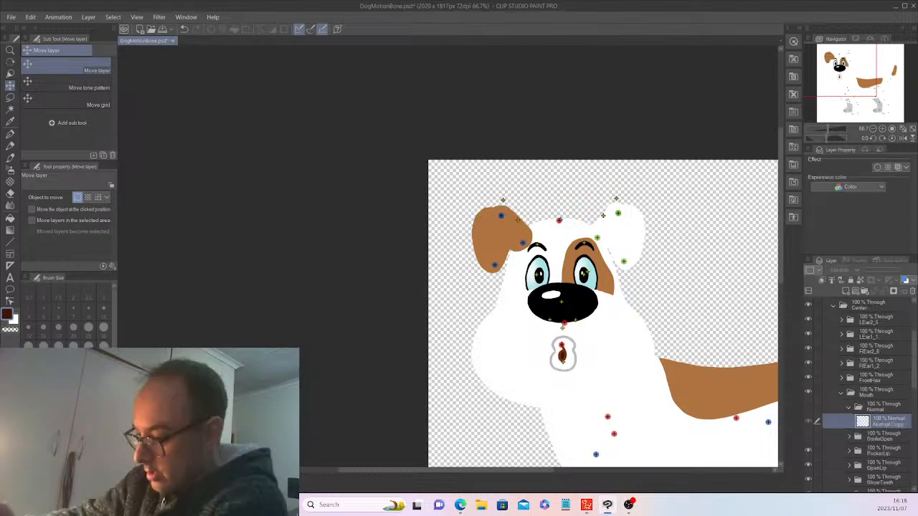
left_click(849, 408)
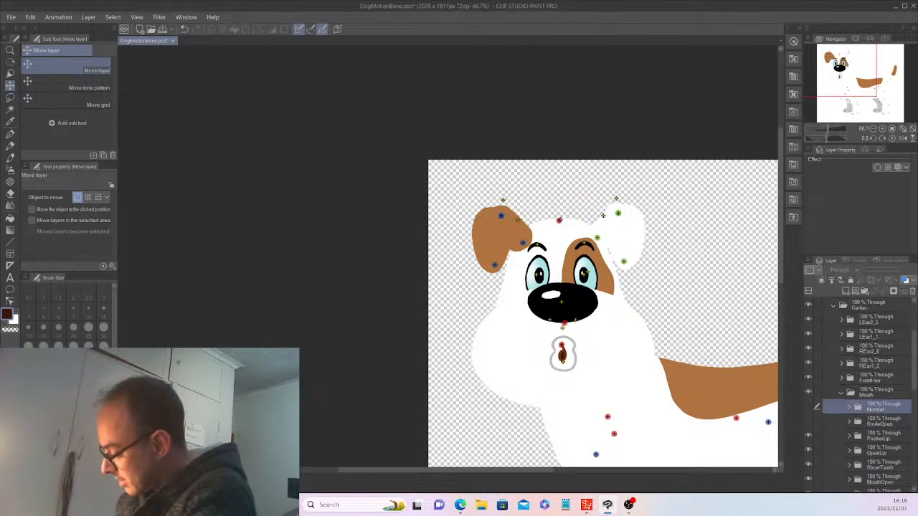
Step: Paste the closed-smile mouth into the second Normal folder, between MouthOpen and Ah_I, and hide that folder
scroll(861, 407, "down", 2)
scroll(861, 394, "down", 4)
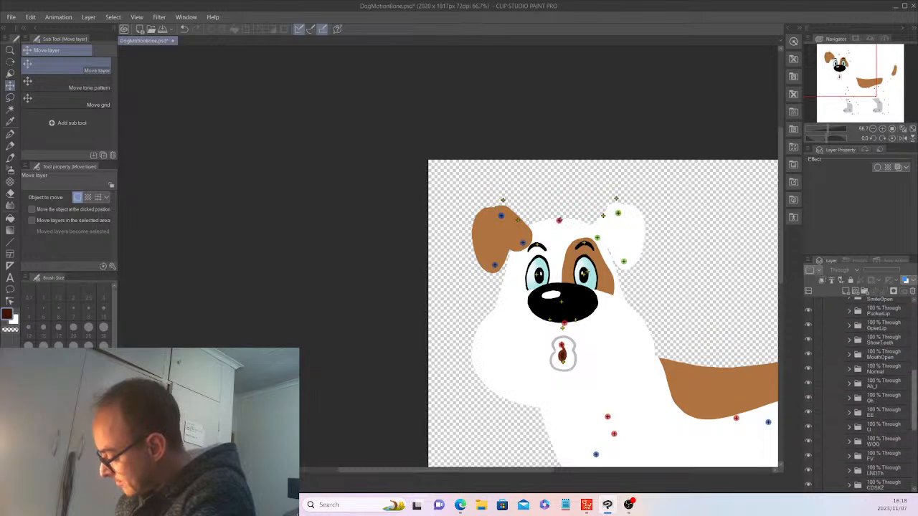
scroll(861, 395, "down", 1)
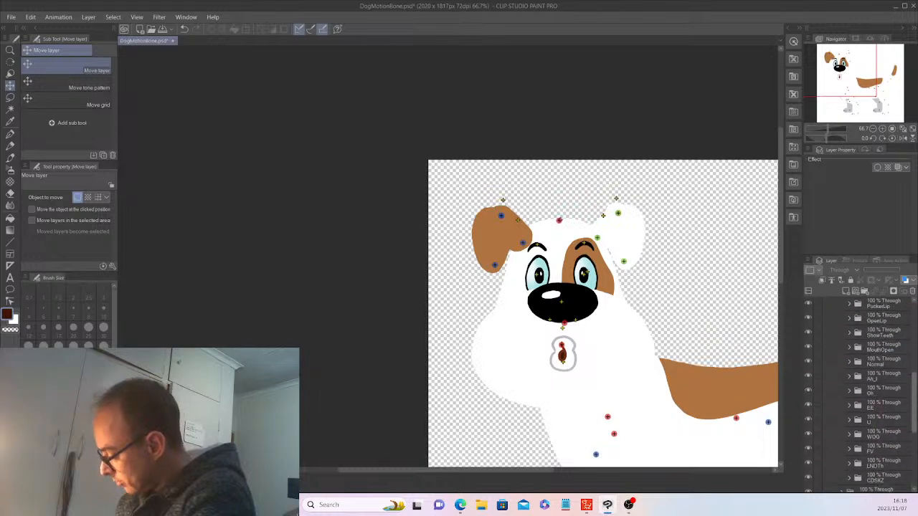
scroll(861, 395, "up", 1)
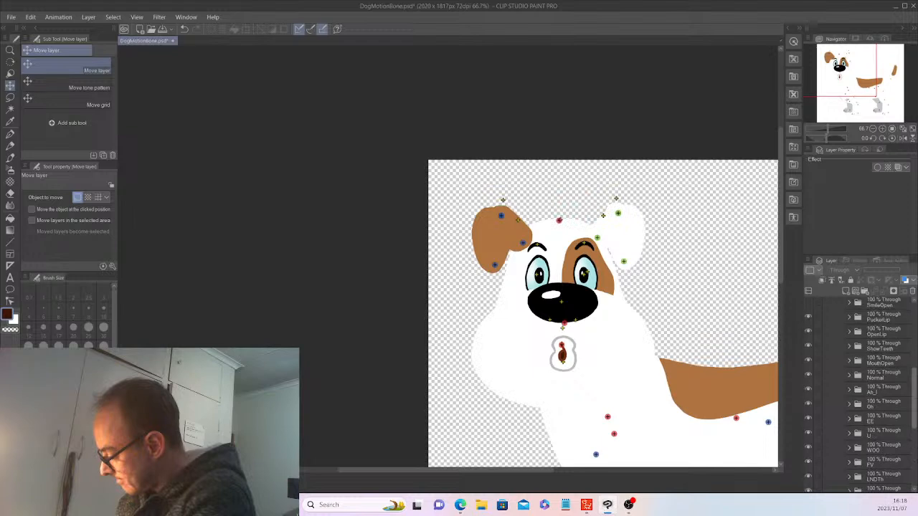
left_click(30, 17)
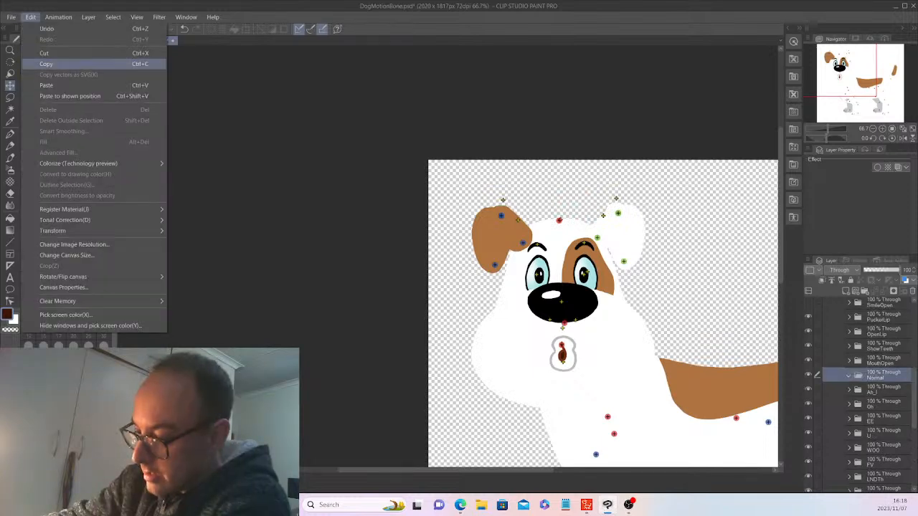
left_click(72, 87)
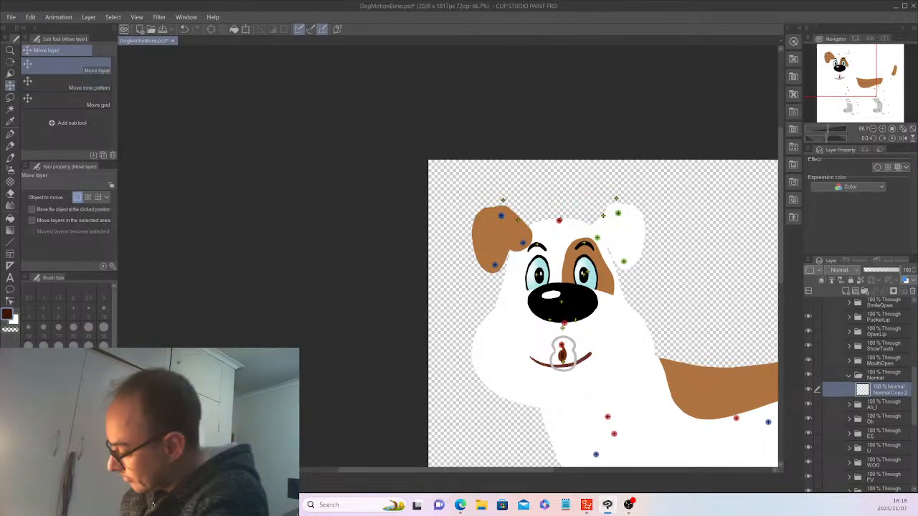
left_click(849, 376)
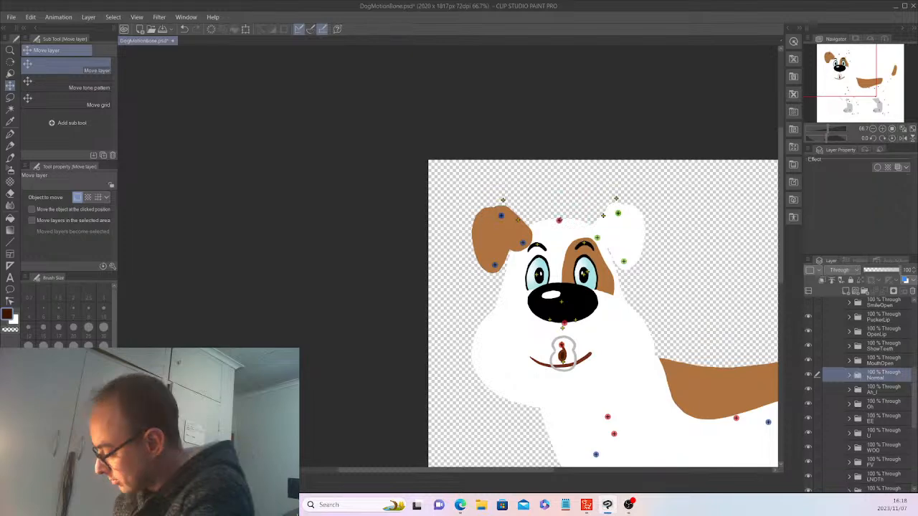
left_click(809, 375)
Step: Hide the PuckerLip folder and add a raster layer inside the ShowTeeth folder
scroll(808, 375, "up", 2)
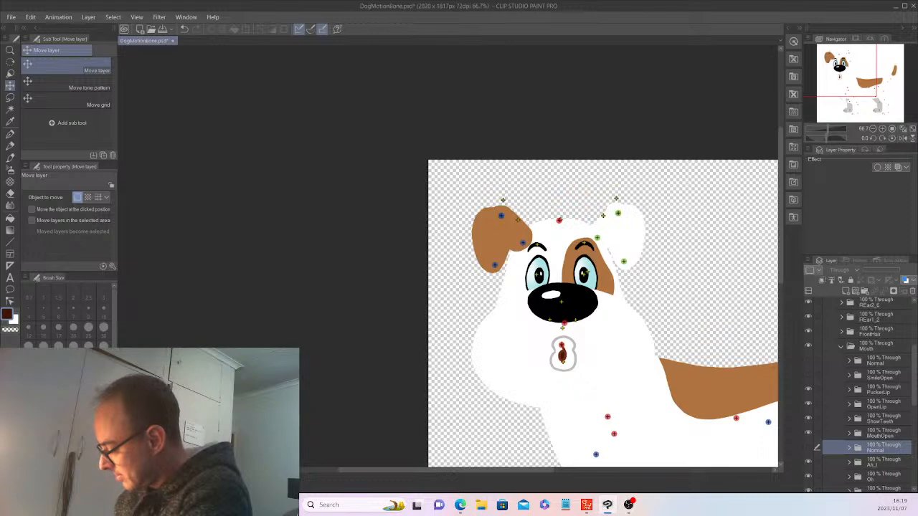
left_click(809, 390)
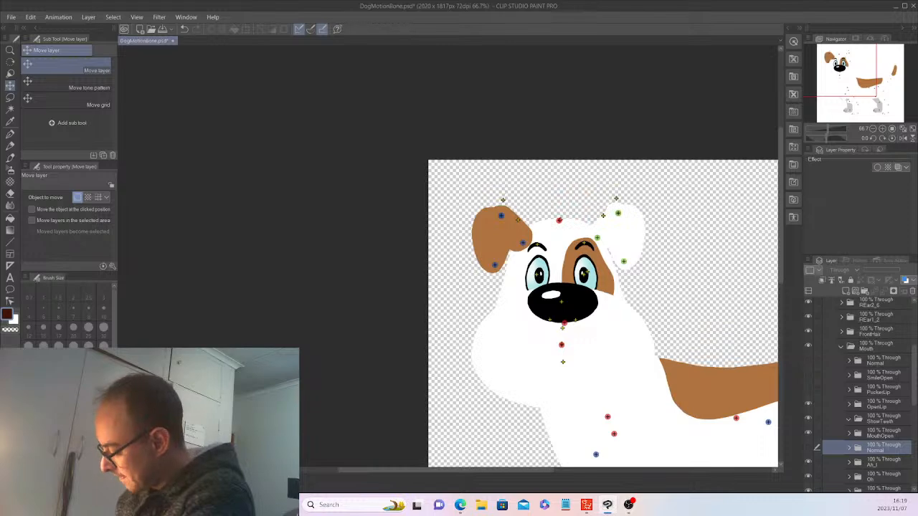
key("ctrl+shift+n")
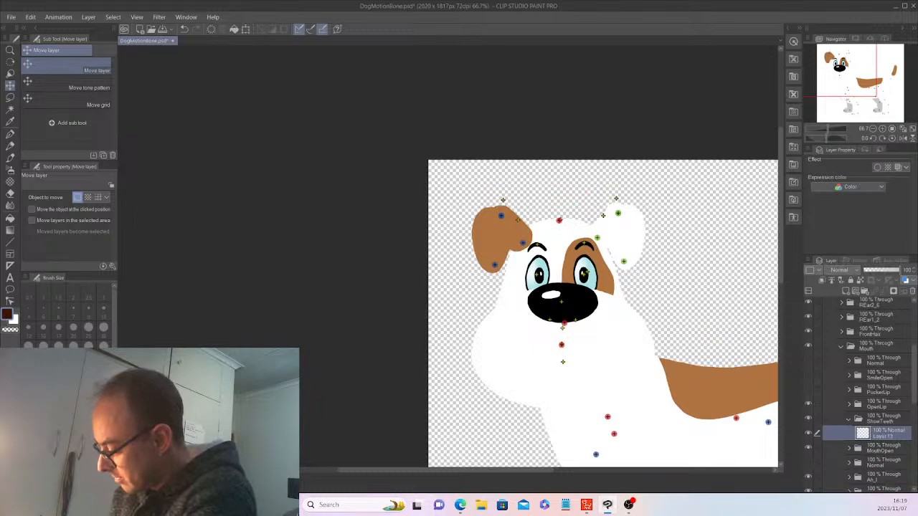
Step: Show the 29% opacity sketch layer at the top of the layer stack and clear the old pucker sketch from it
left_click_drag(914, 375, 914, 327)
left_click(808, 305)
left_click(861, 305)
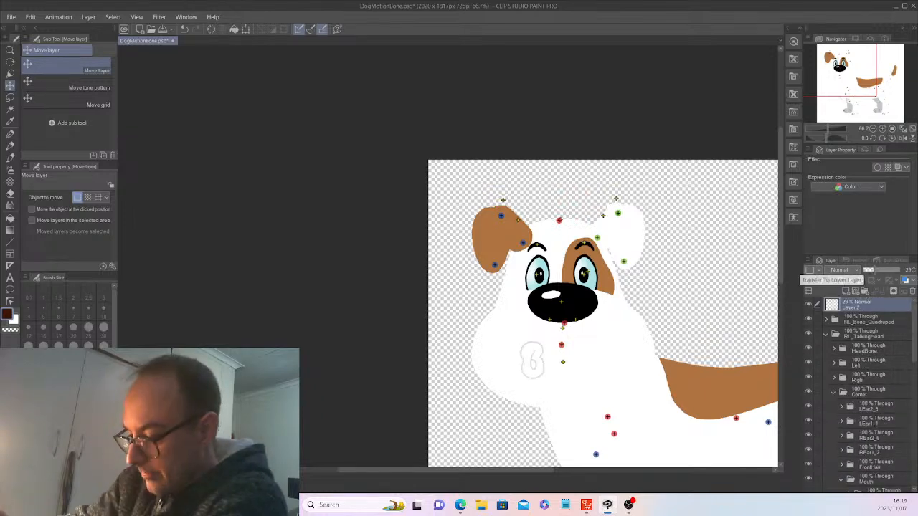
left_click(833, 280)
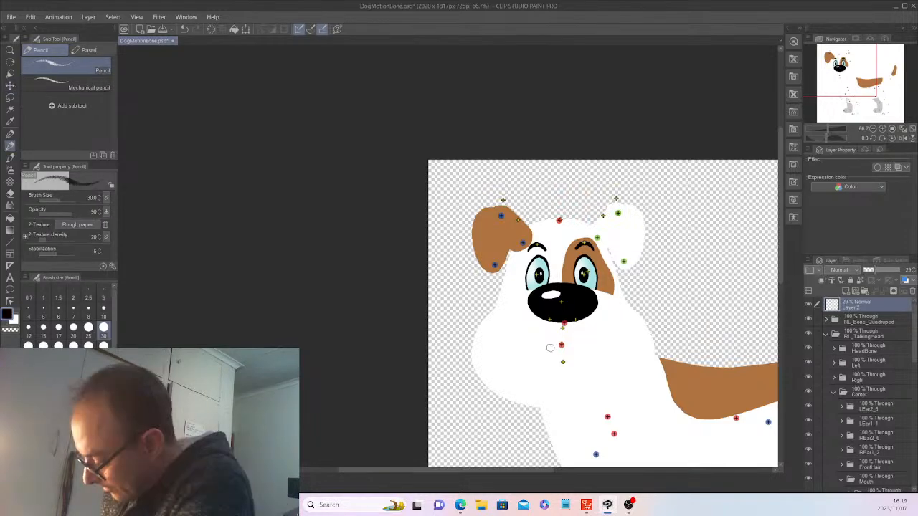
Step: Sketch a wide bone-shaped mouth outline with a zigzag row of teeth beneath the nose, using the size 30 Pencil
mouse_move(549, 349)
left_mouse_down()
mouse_move(514, 351)
mouse_move(516, 372)
mouse_move(541, 373)
mouse_move(568, 347)
left_mouse_up()
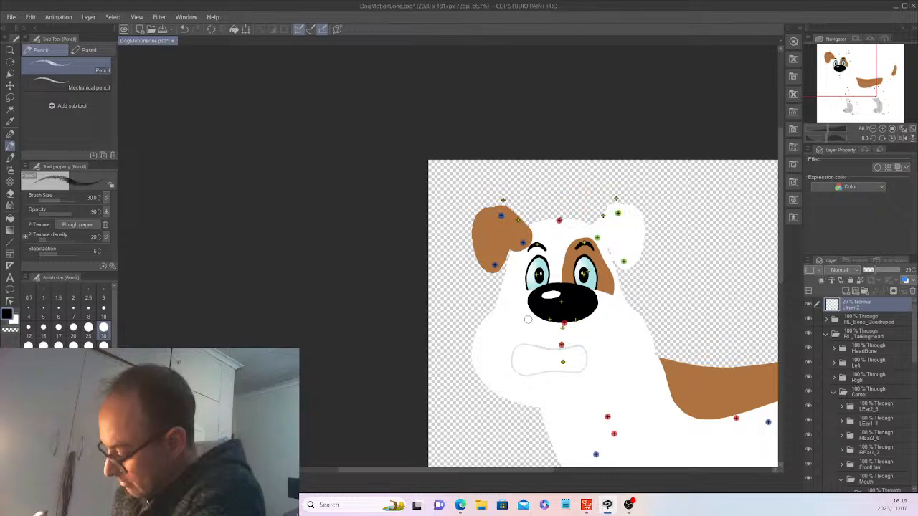
scroll(528, 320, "up", 4)
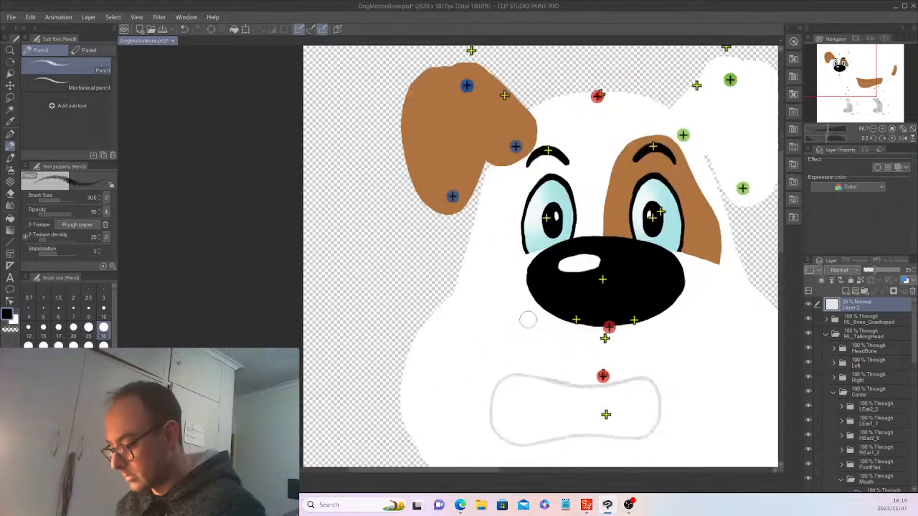
scroll(540, 256, "down", 3)
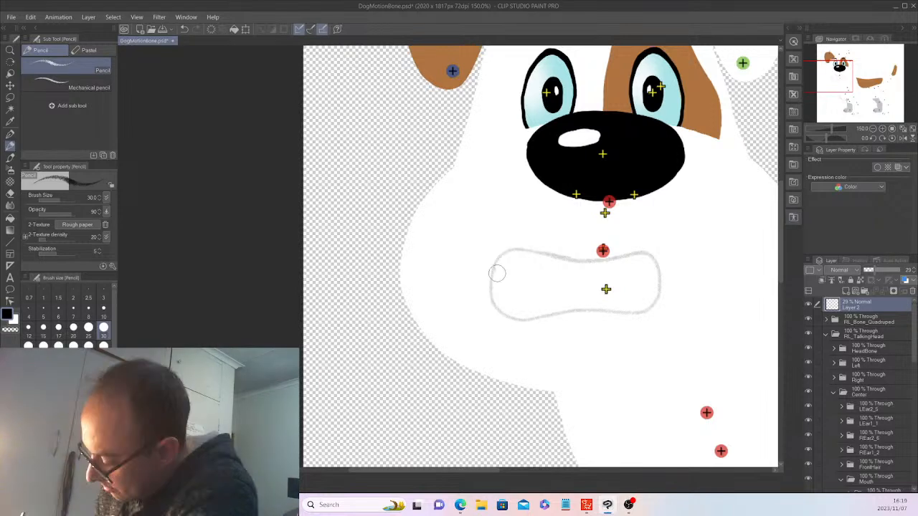
left_click_drag(497, 274, 650, 272)
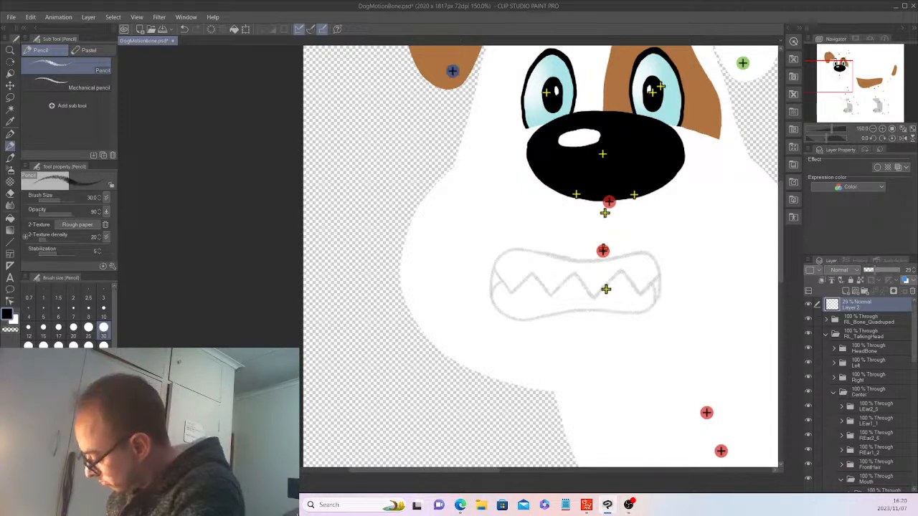
Step: Sample the brown line colour from the Normal mouth for the G-pen, showing its folder only while picking the colour
scroll(861, 387, "down", 3)
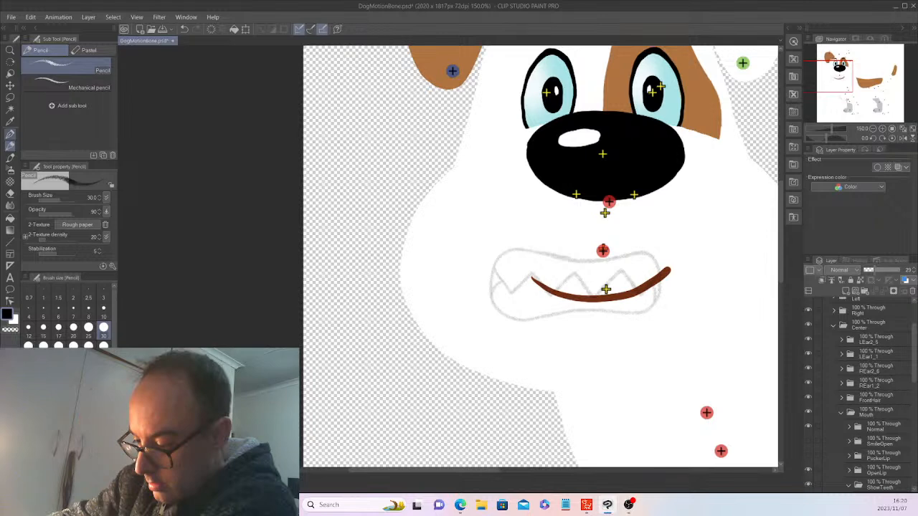
key("i")
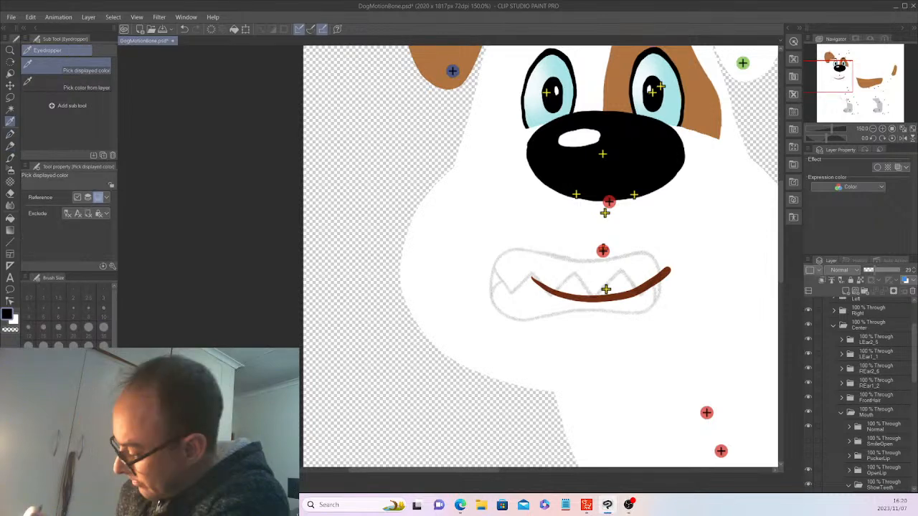
key("p")
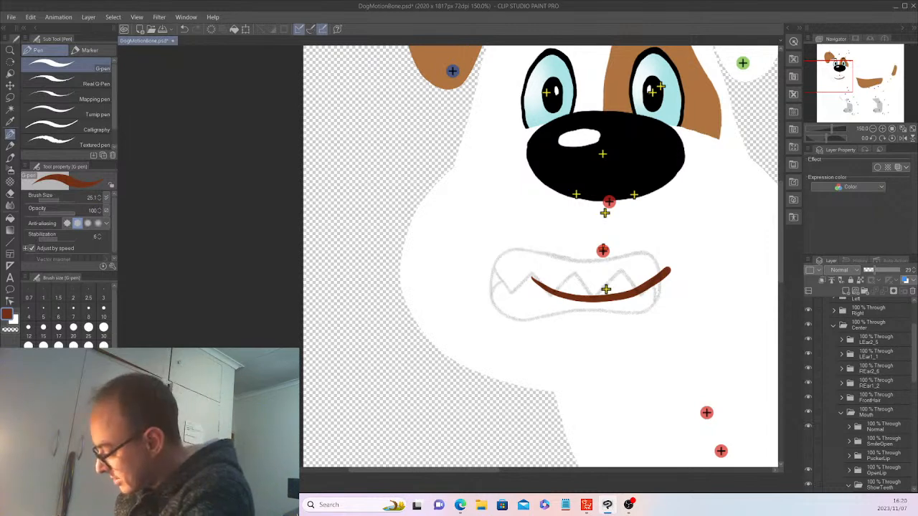
left_click_drag(915, 353, 915, 360)
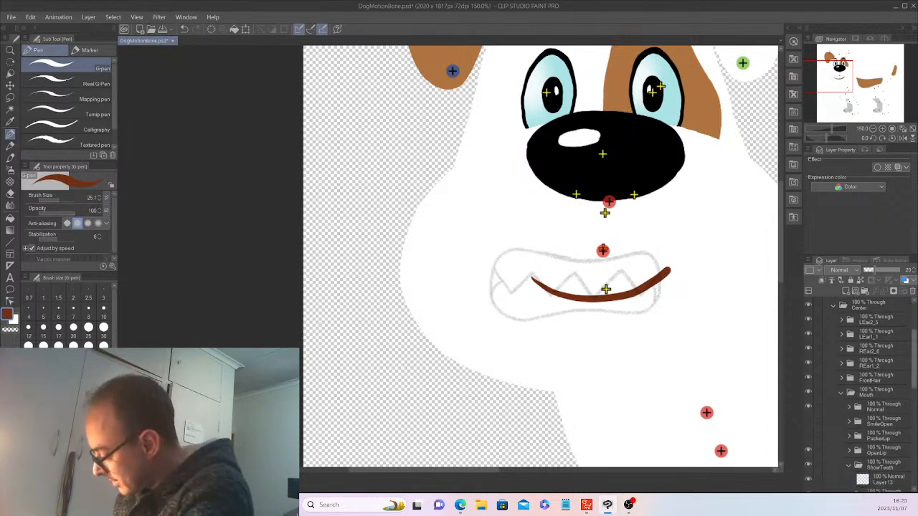
scroll(809, 389, "down", 1)
left_click(809, 390)
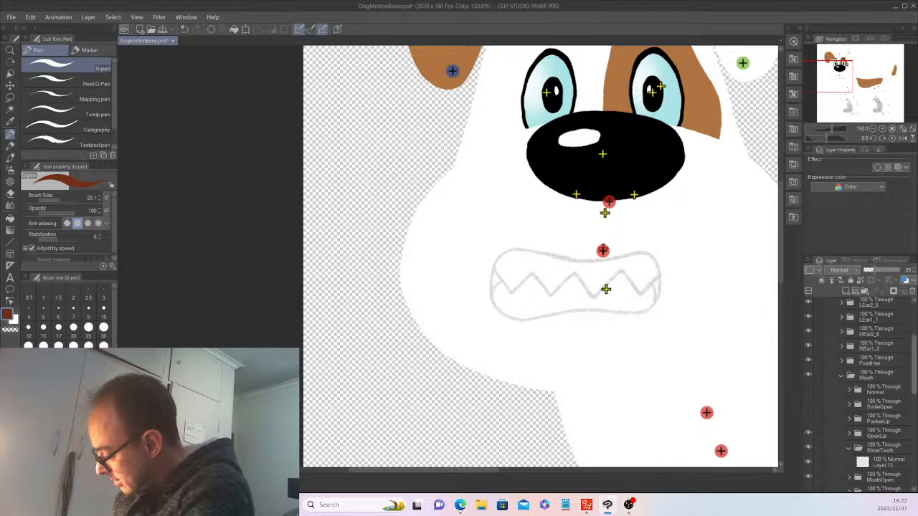
Step: Ink the bone-shaped mouth outline on the ShowTeeth layer over the sketch, using the brown G-pen at size 25.1
left_click(889, 462)
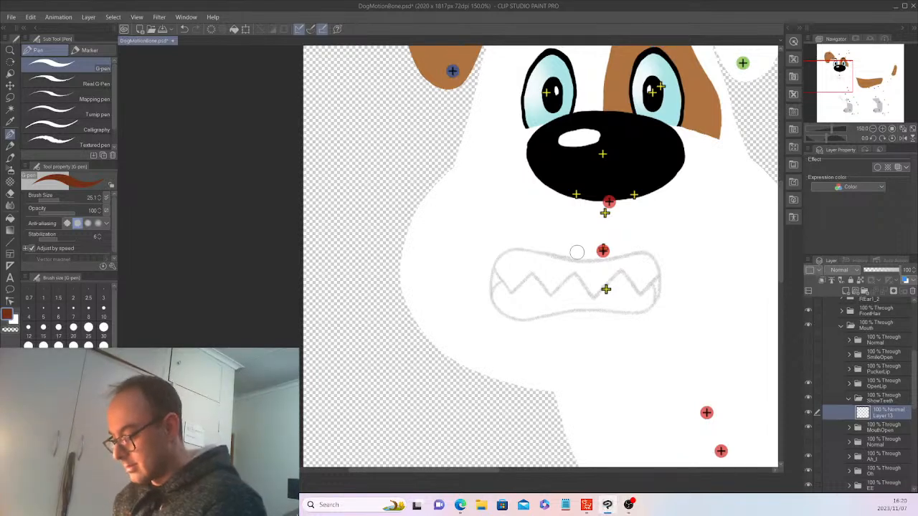
scroll(578, 251, "up", 1)
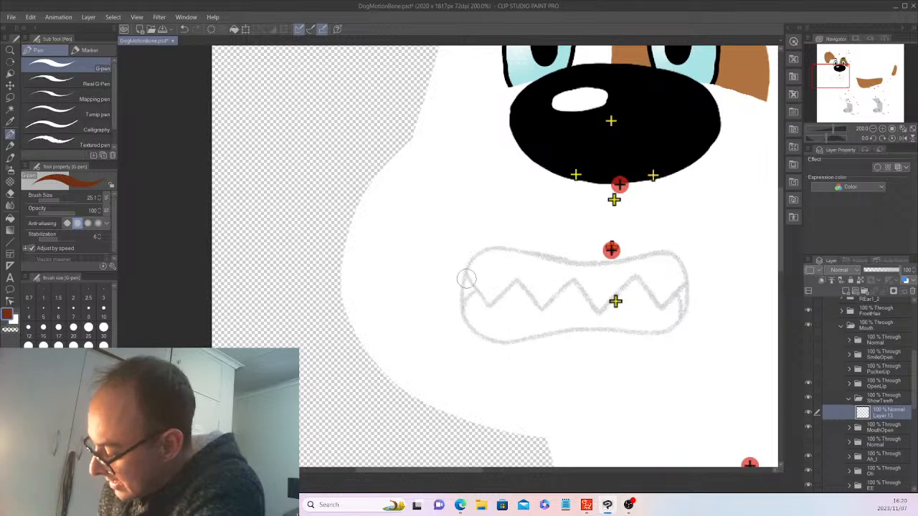
mouse_move(465, 285)
left_mouse_down()
mouse_move(471, 261)
mouse_move(532, 250)
mouse_move(669, 254)
mouse_move(688, 279)
mouse_move(688, 298)
mouse_move(678, 330)
mouse_move(665, 337)
mouse_move(603, 330)
mouse_move(513, 345)
mouse_move(478, 334)
mouse_move(467, 264)
left_mouse_up()
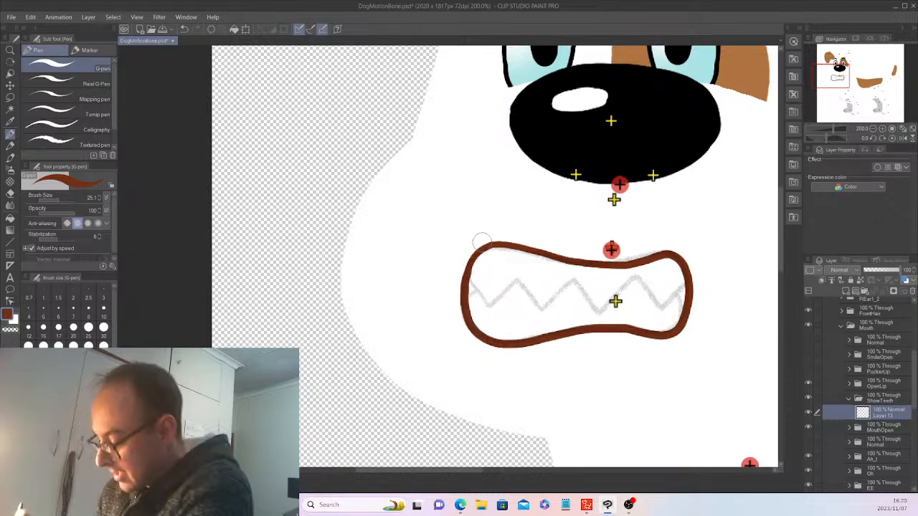
Step: Ink a zigzag teeth line across the inside of the mouth, undoing the first attempt, and fill both mouth corners with brown
mouse_move(466, 281)
left_mouse_down()
mouse_move(520, 280)
mouse_move(544, 309)
mouse_move(570, 276)
mouse_move(606, 316)
mouse_move(634, 271)
mouse_move(657, 310)
mouse_move(671, 288)
left_mouse_up()
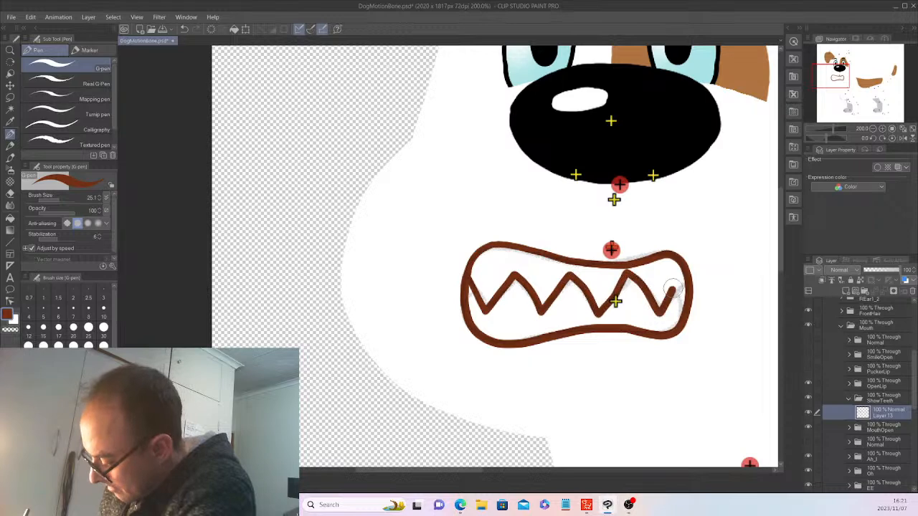
key("ctrl+z")
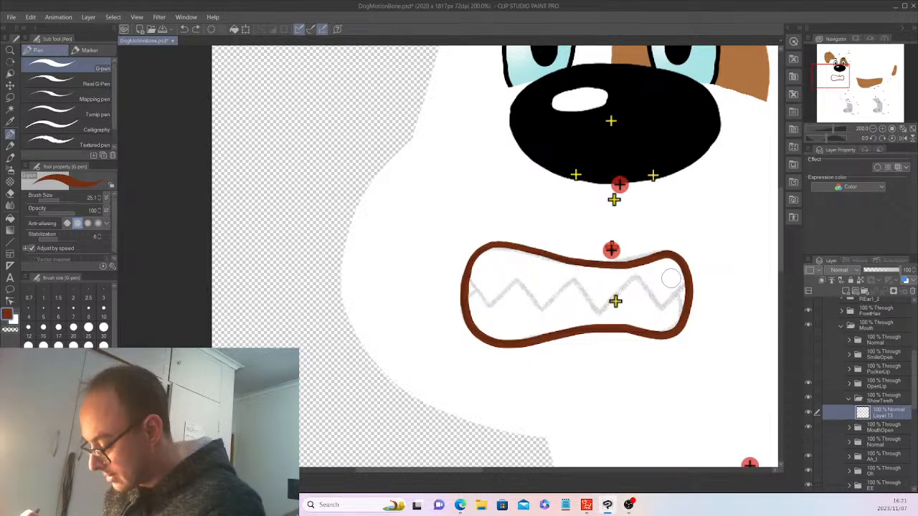
mouse_move(471, 281)
left_mouse_down()
mouse_move(616, 300)
mouse_move(649, 287)
mouse_move(663, 311)
mouse_move(687, 276)
left_mouse_up()
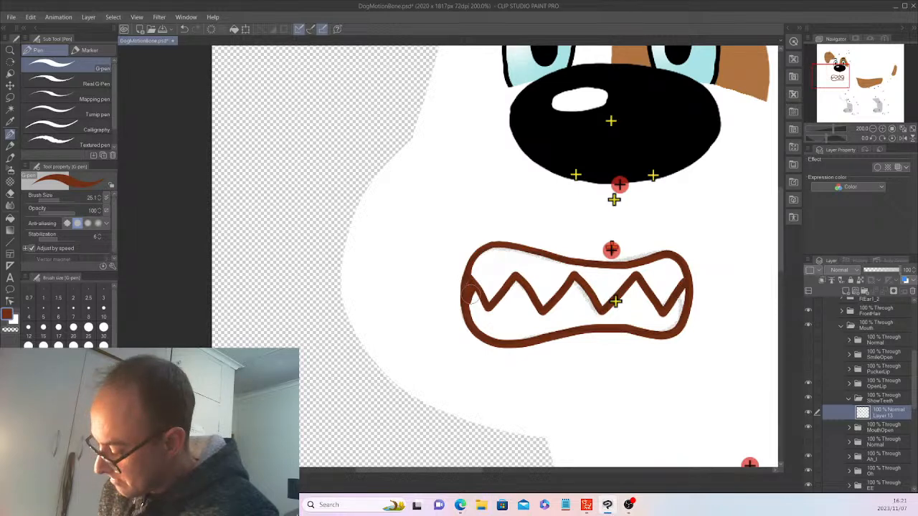
left_click_drag(471, 294, 467, 306)
mouse_move(685, 289)
left_mouse_down()
mouse_move(684, 315)
mouse_move(685, 295)
left_mouse_up()
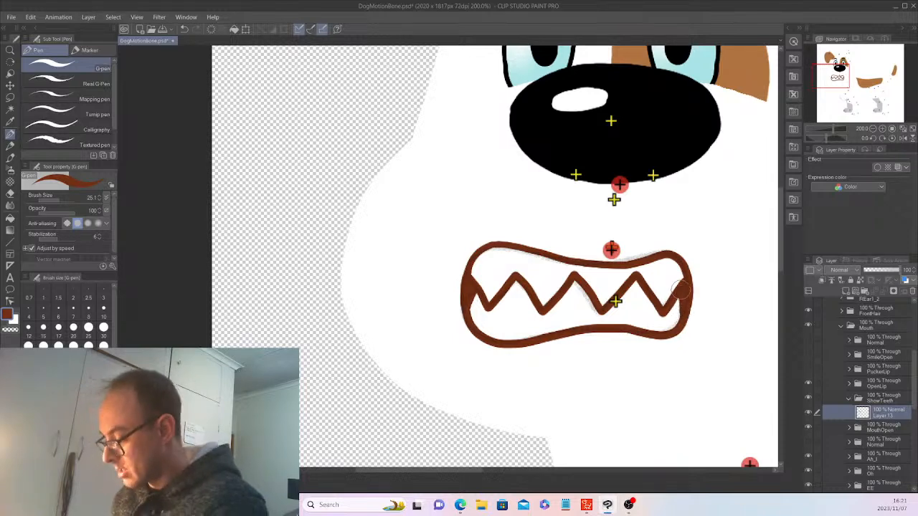
Step: Hide the sketch, add a raster layer beneath the line art in the ShowTeeth folder, and switch the drawing colour to white
key("ctrl+s")
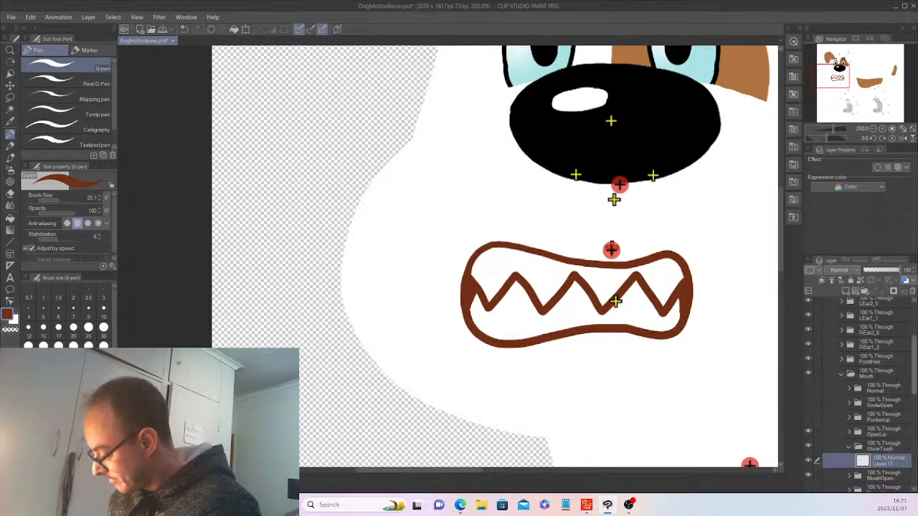
key("ctrl+shift+n")
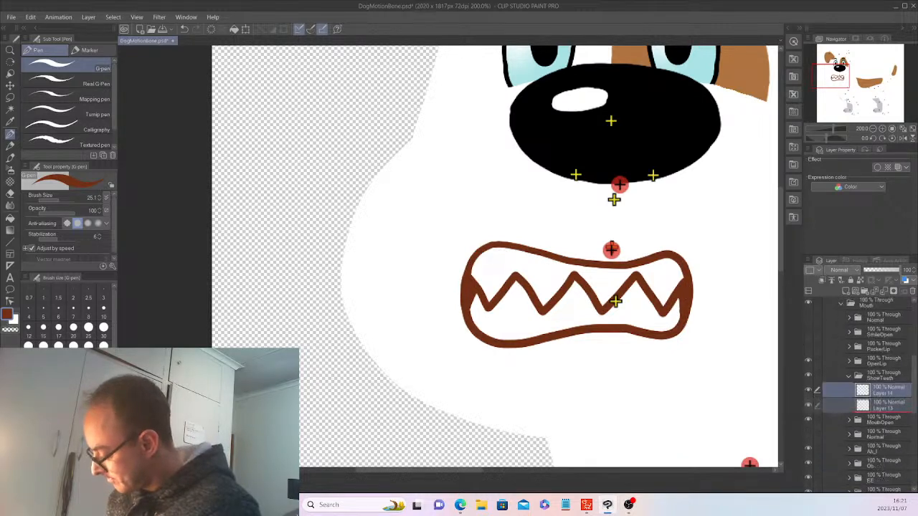
key("x")
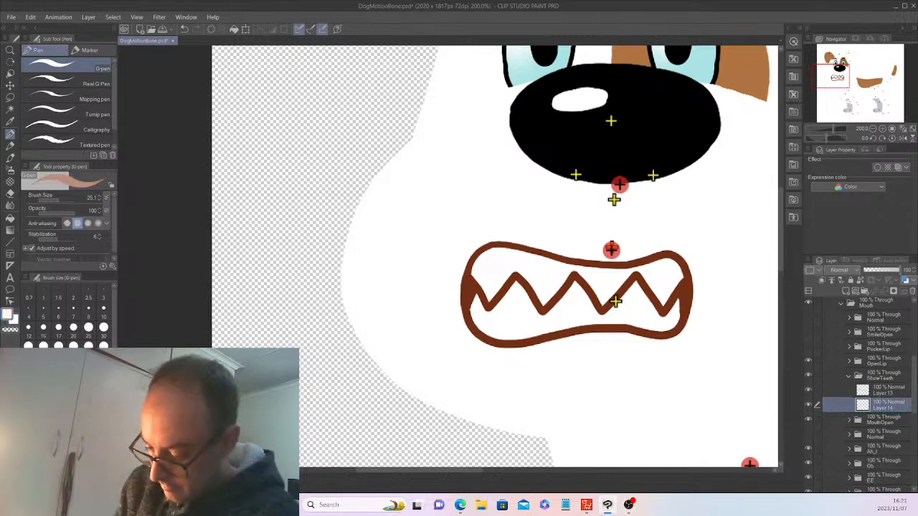
Step: Hide the Face and Snout folders so that less white lies behind the mouth
key("ctrl+plus")
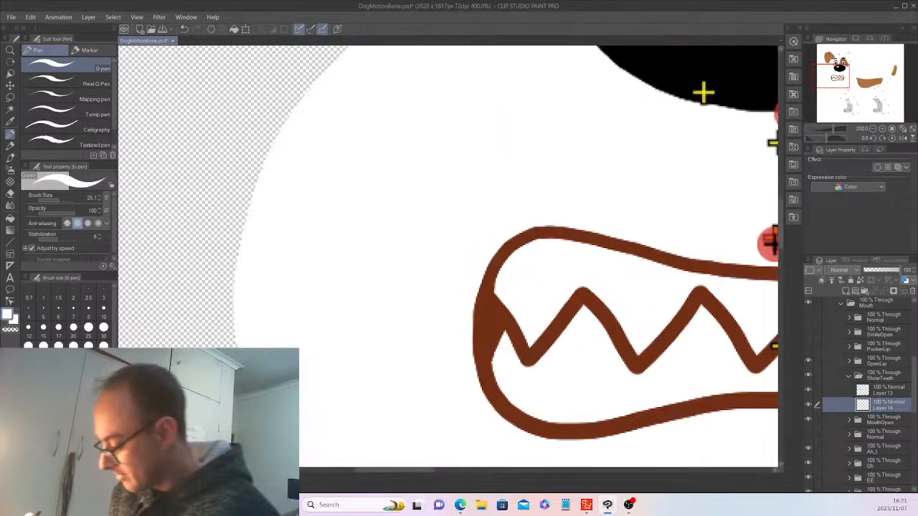
key("ctrl+minus")
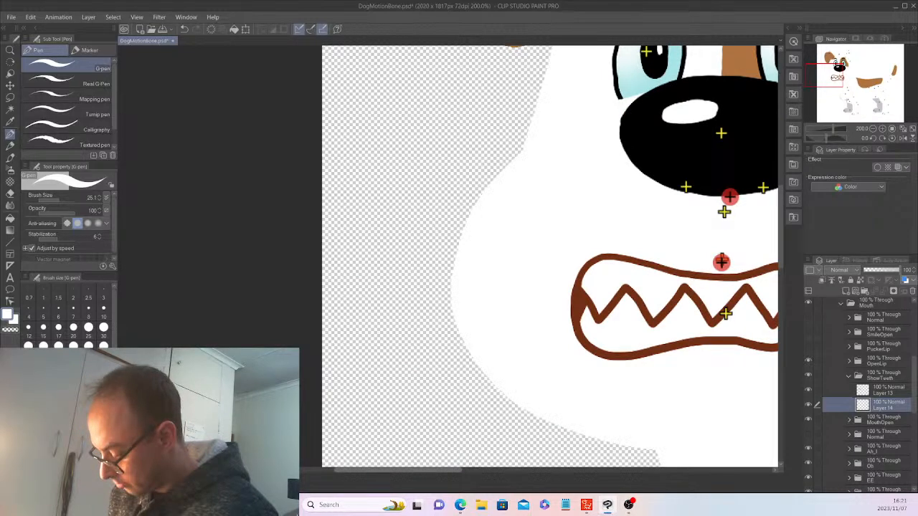
left_click_drag(448, 471, 492, 471)
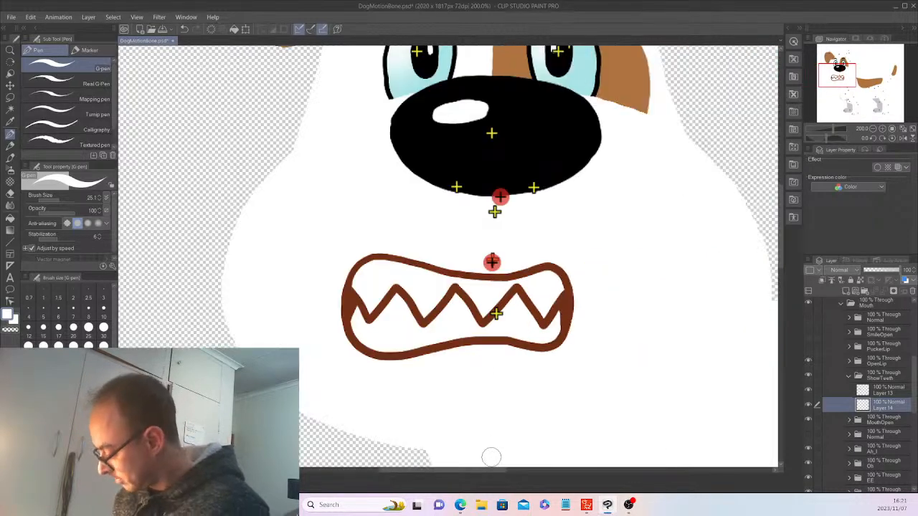
scroll(861, 394, "down", 5)
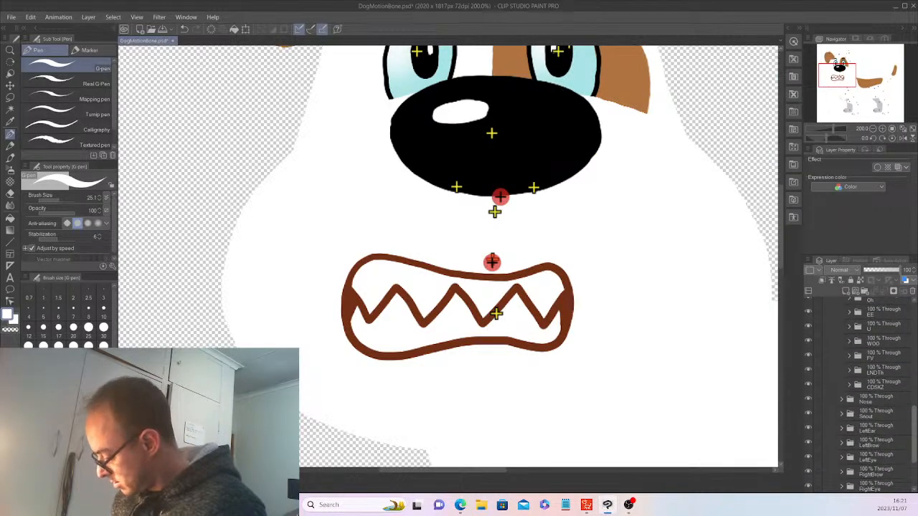
scroll(868, 395, "down", 2)
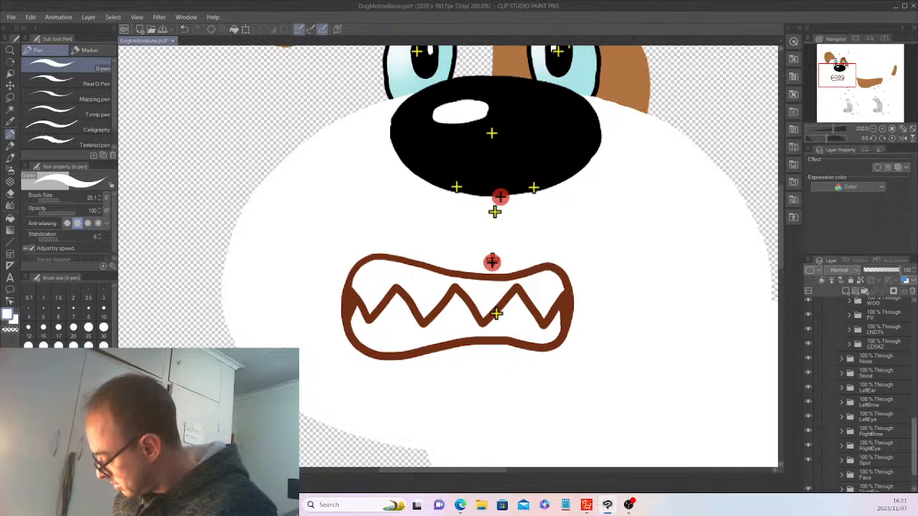
scroll(861, 395, "down", 1)
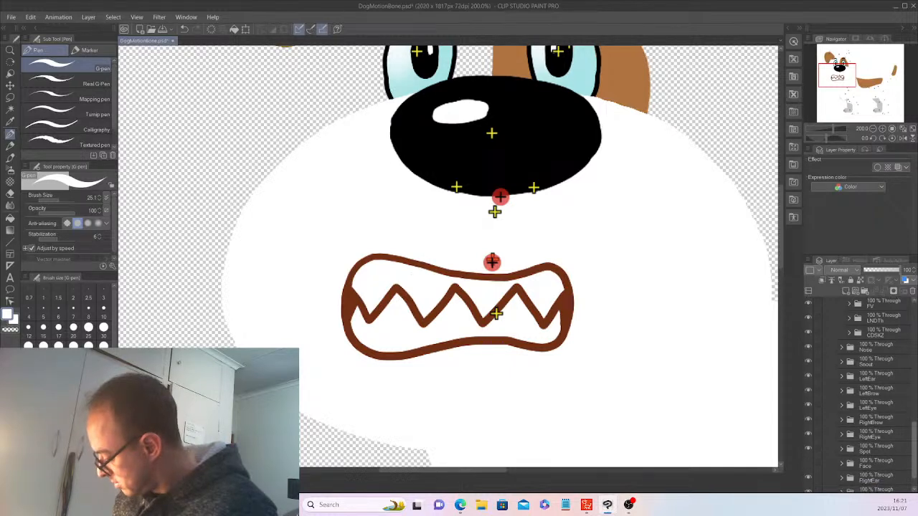
scroll(861, 394, "up", 1)
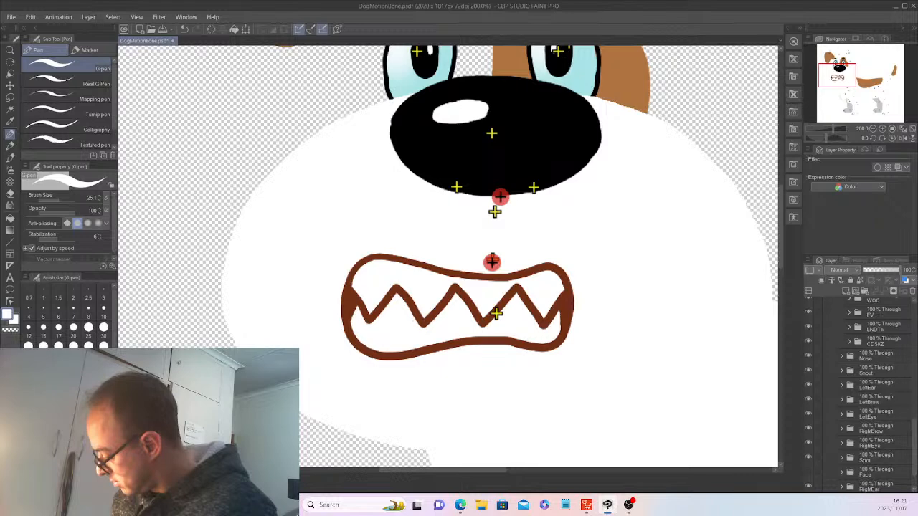
left_click(809, 371)
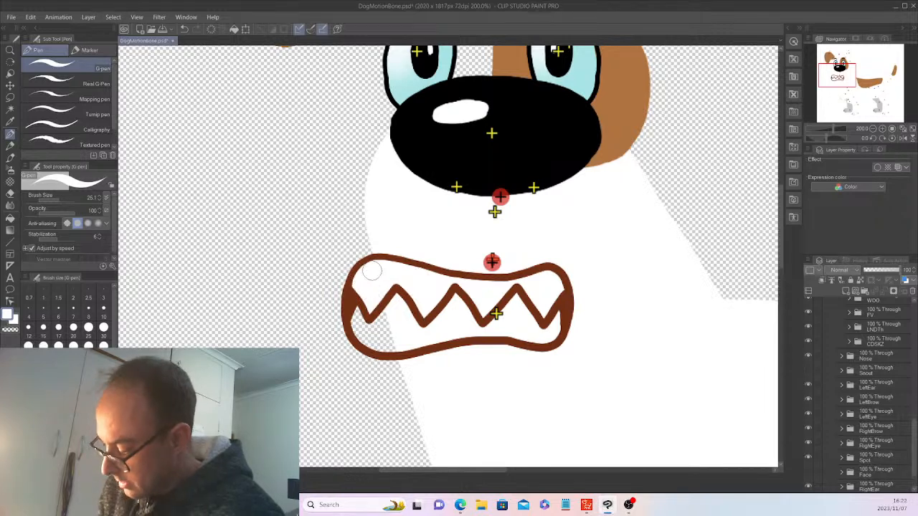
Step: Move the whole ShowTeeth folder sideways off the dog's white body onto the transparent canvas area
left_click_drag(914, 446, 914, 404)
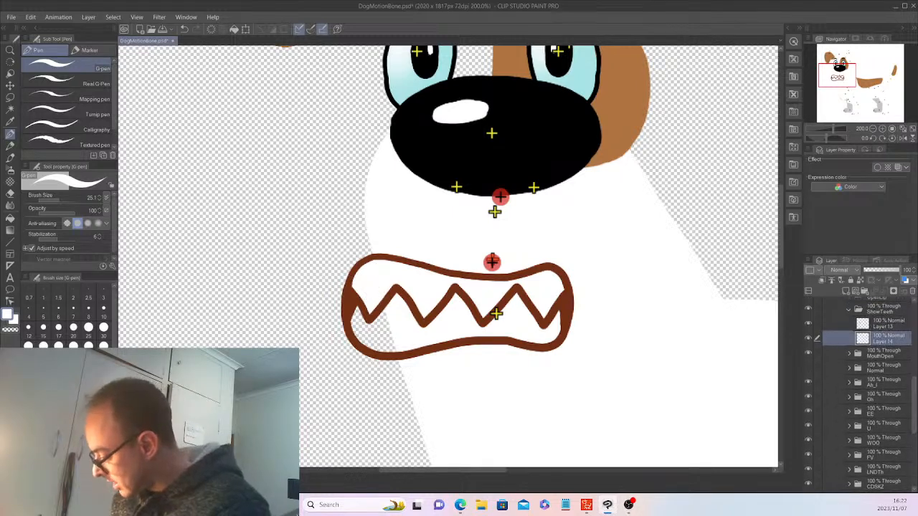
left_click(883, 309)
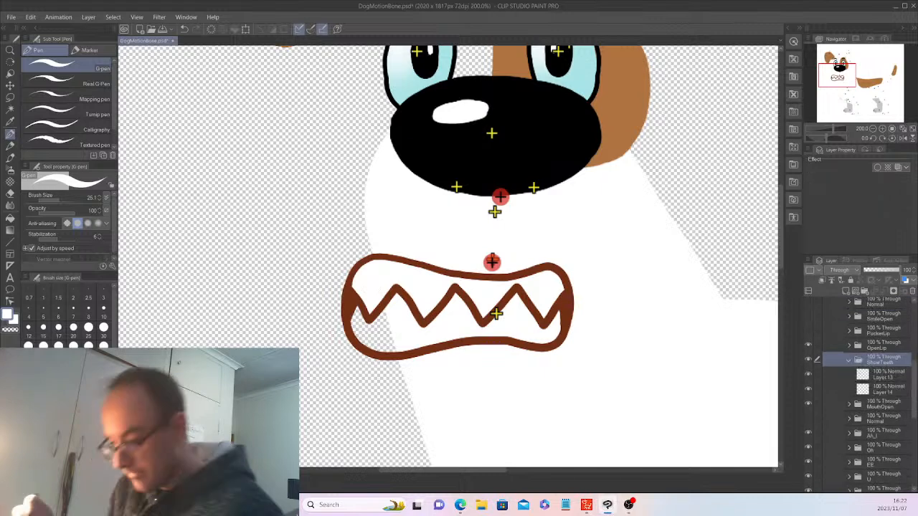
key("k")
left_click_drag(459, 307, 245, 272)
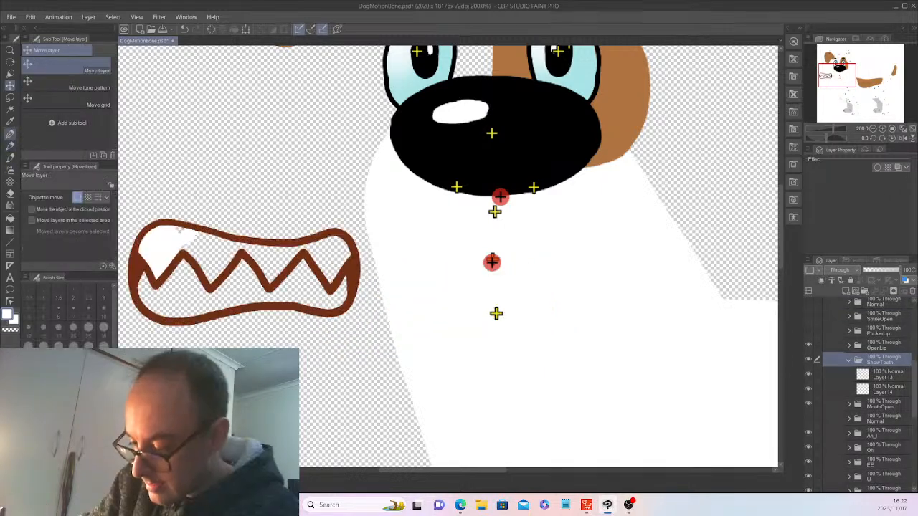
key("p")
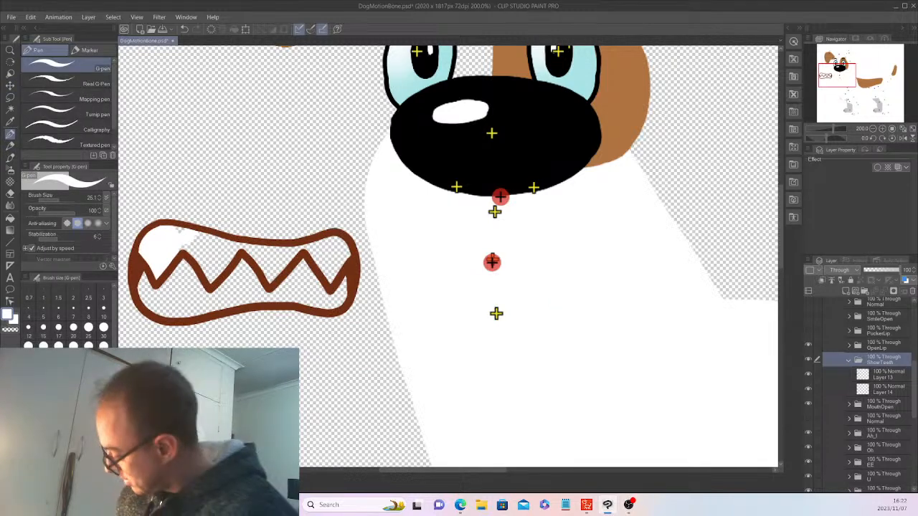
left_click(889, 389)
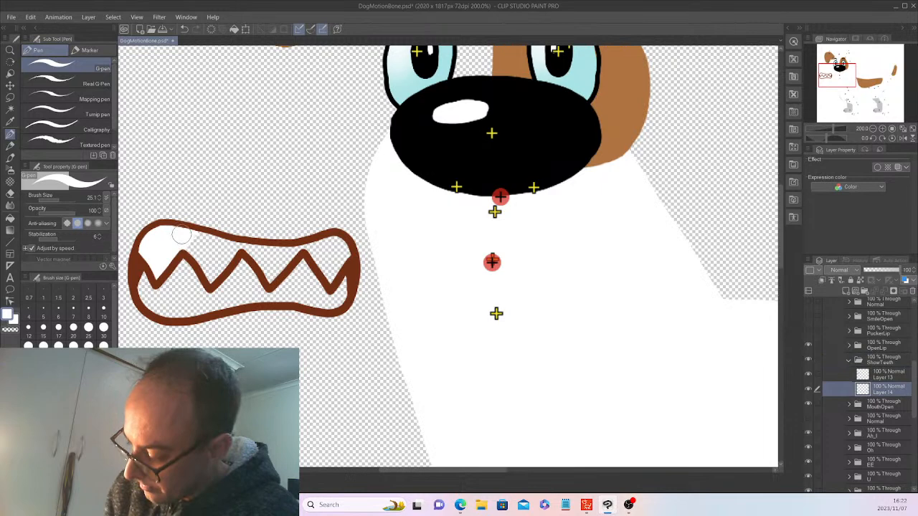
mouse_move(182, 233)
left_mouse_down()
mouse_move(192, 256)
mouse_move(221, 244)
mouse_move(204, 236)
mouse_move(239, 250)
mouse_move(228, 257)
mouse_move(253, 256)
left_mouse_up()
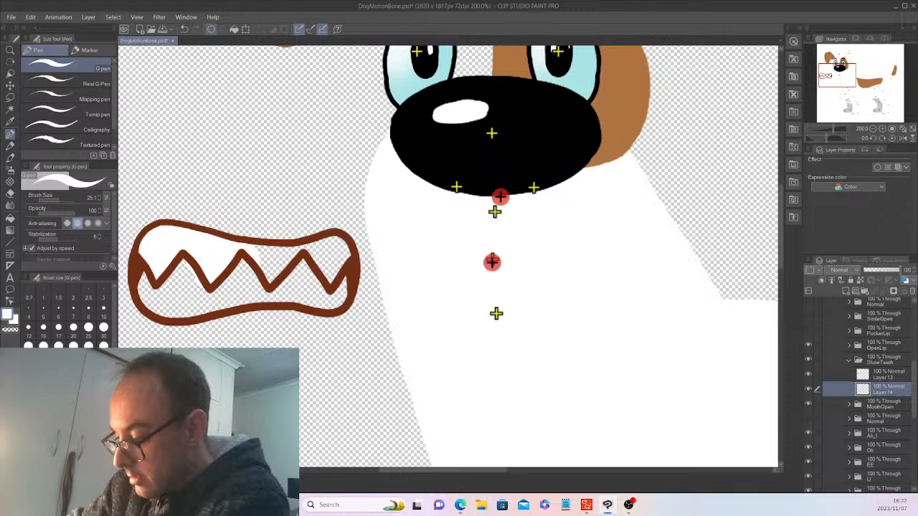
key("Delete")
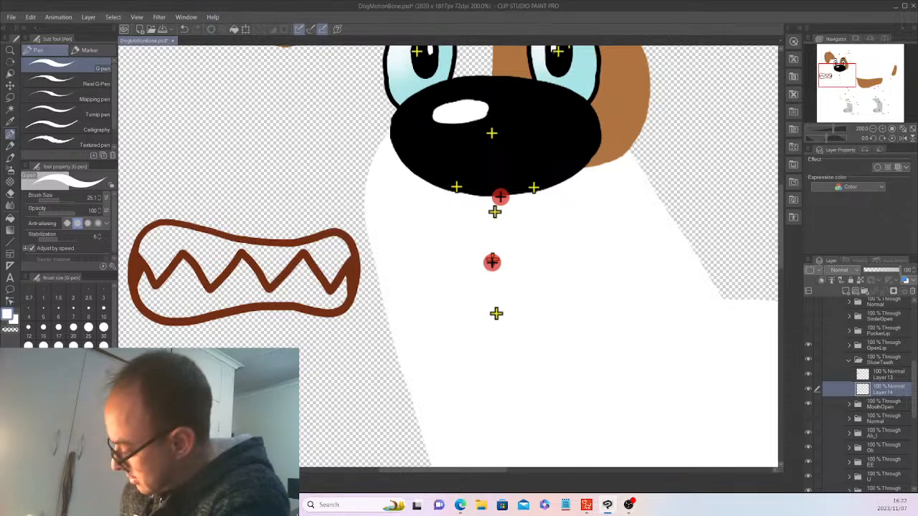
Step: Auto-select the areas inside the mouth above and below the zigzag on the line-art layer and expand the selection
left_click(888, 374)
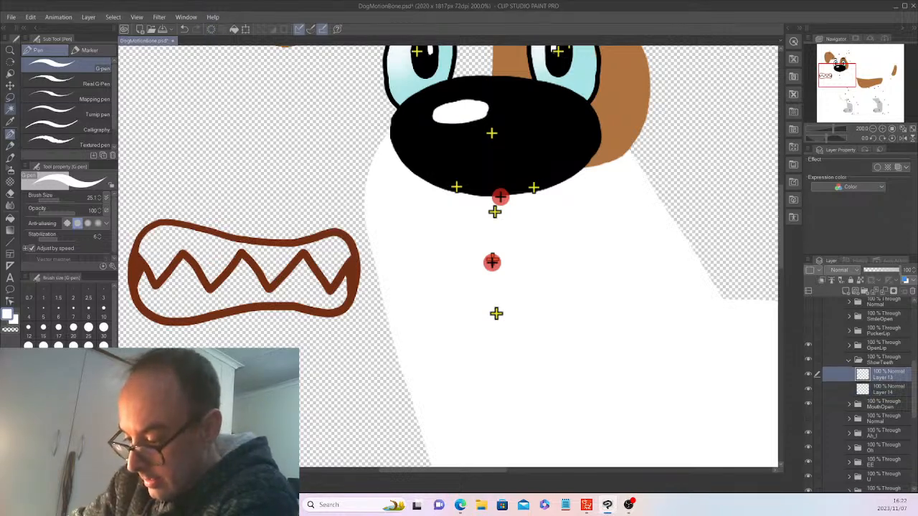
left_click(10, 109)
left_click(213, 257)
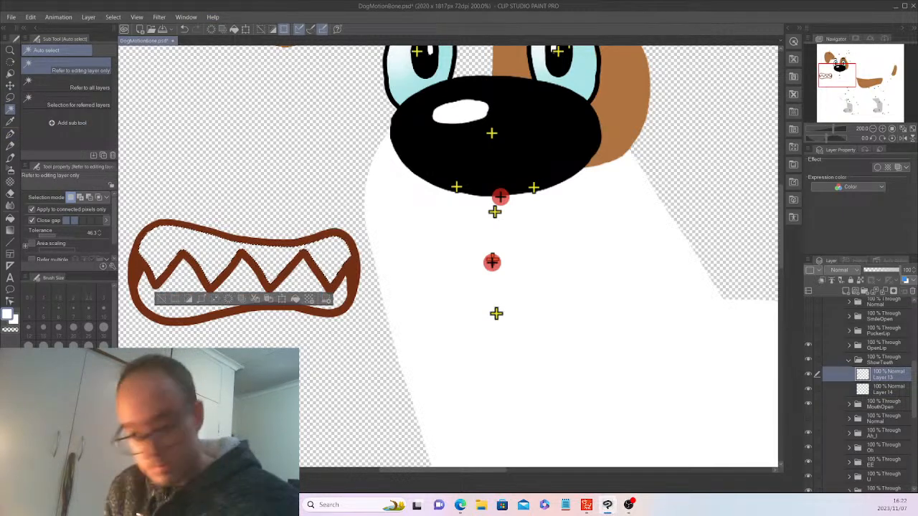
left_click(241, 279, "shift")
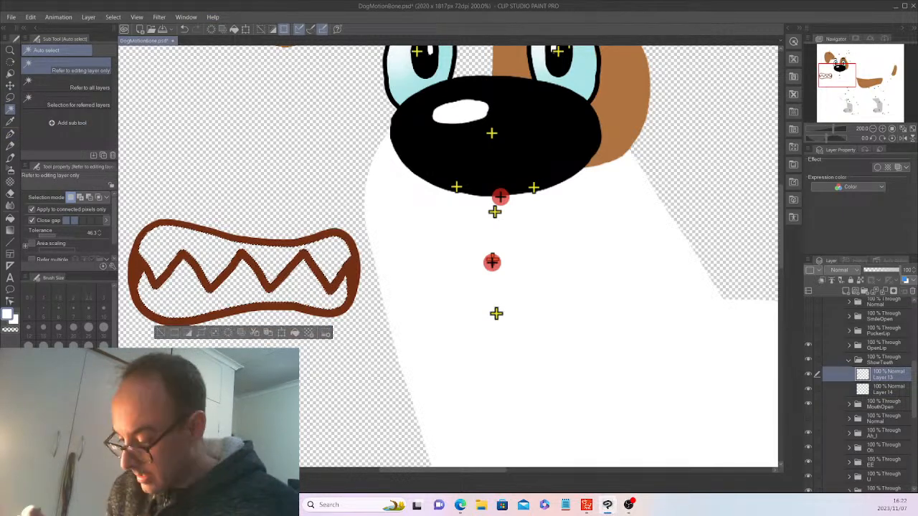
left_click(113, 17)
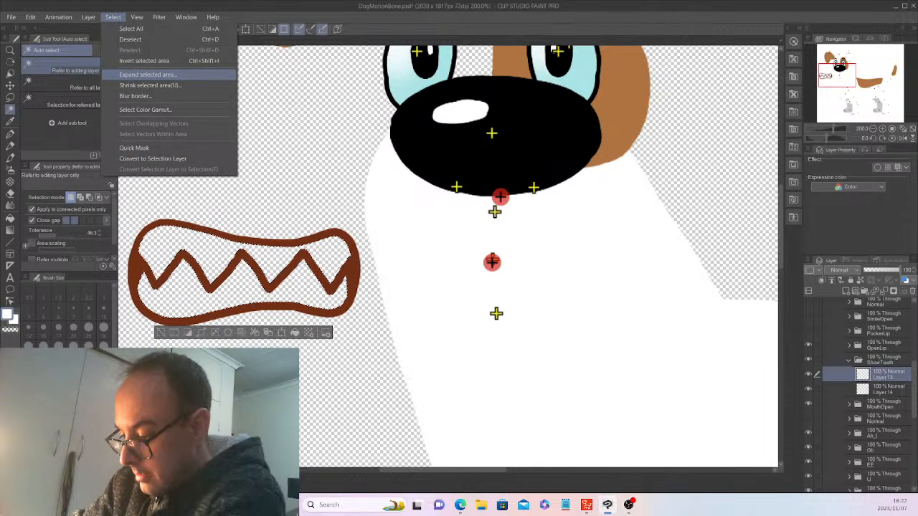
left_click(147, 74)
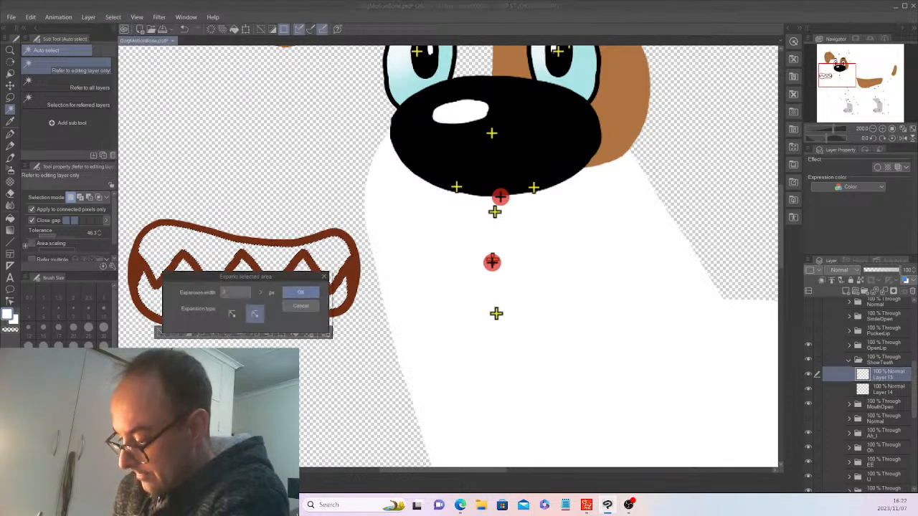
key("Return")
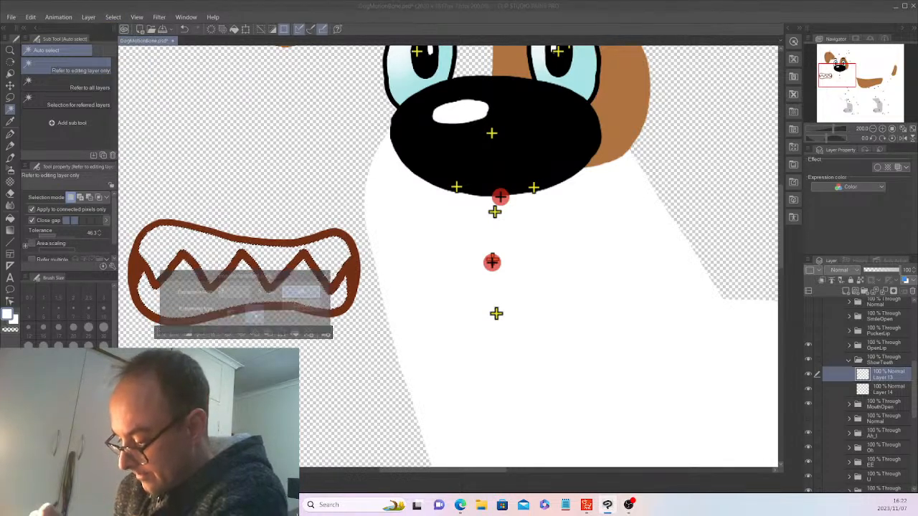
Step: Fill the selected teeth areas with white on the layer beneath the line art and clear the selection
left_click(888, 390)
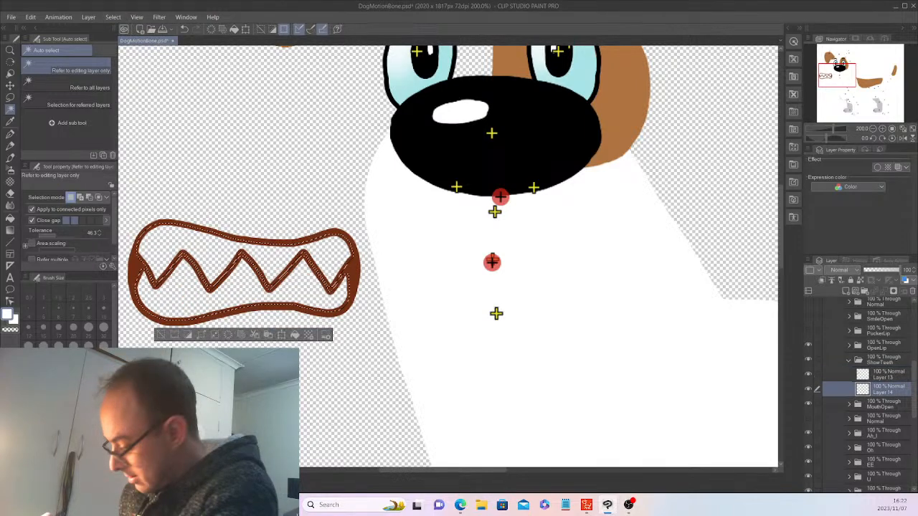
key("alt+BackSpace")
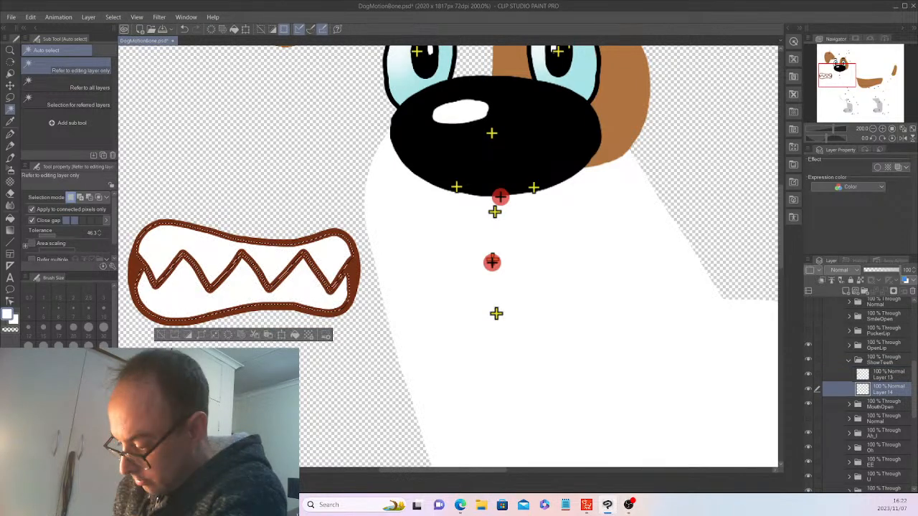
key("ctrl+d")
Step: Turn the Snout and Face folders back on and select the ShowTeeth folder
left_click(883, 360)
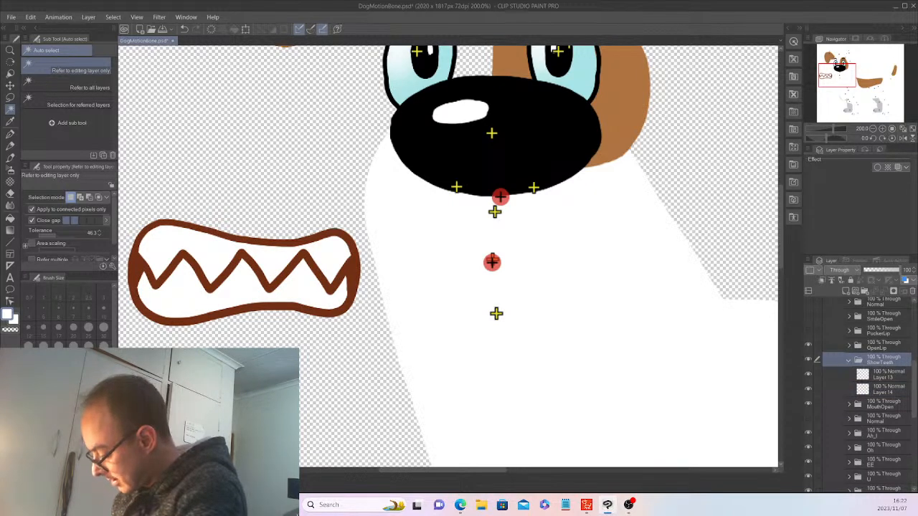
scroll(861, 388, "down", 5)
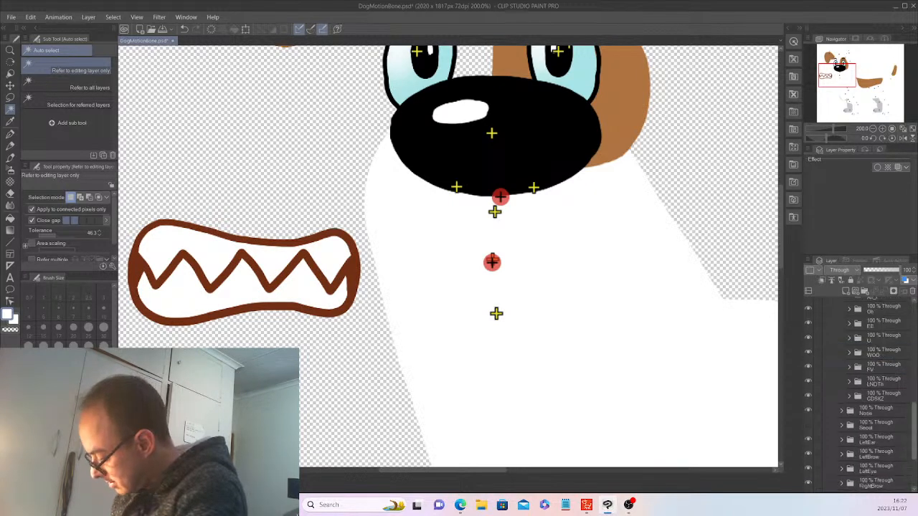
scroll(860, 393, "down", 1)
left_click(808, 393)
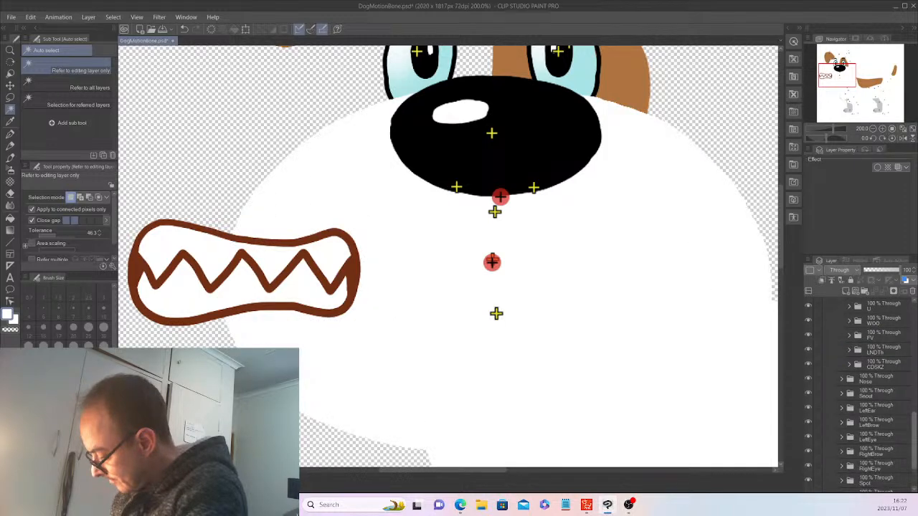
scroll(861, 430, "down", 2)
left_click(809, 446)
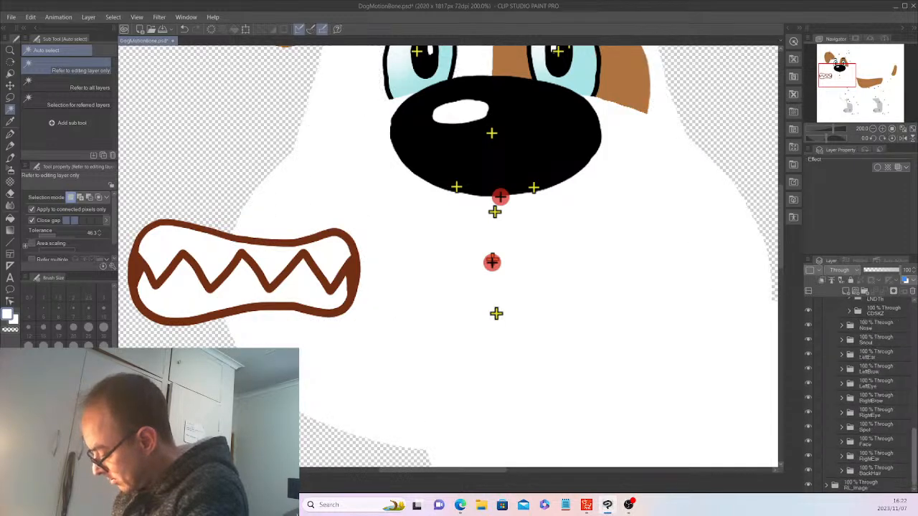
scroll(861, 430, "up", 6)
scroll(861, 395, "up", 3)
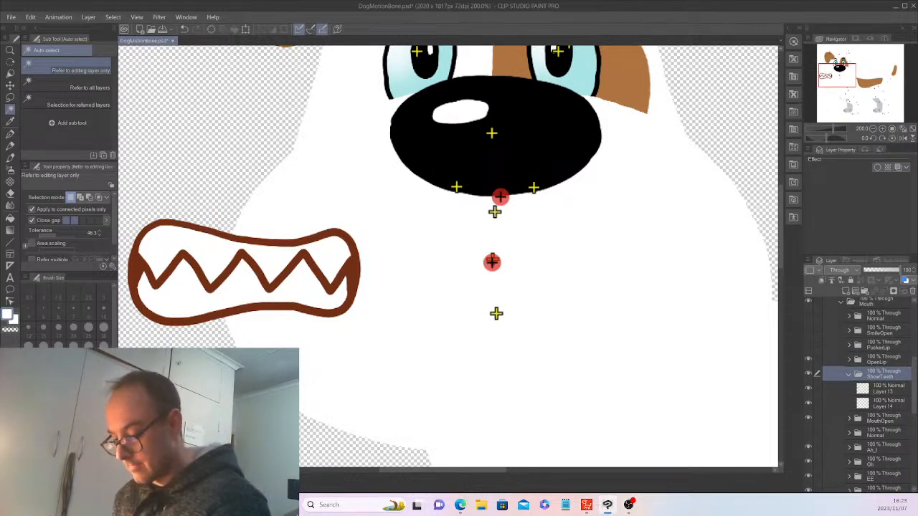
Step: Flip both ShowTeeth layers horizontally and move the mouth back onto the snout beneath the nose
key("ctrl+minus")
key("ctrl+minus")
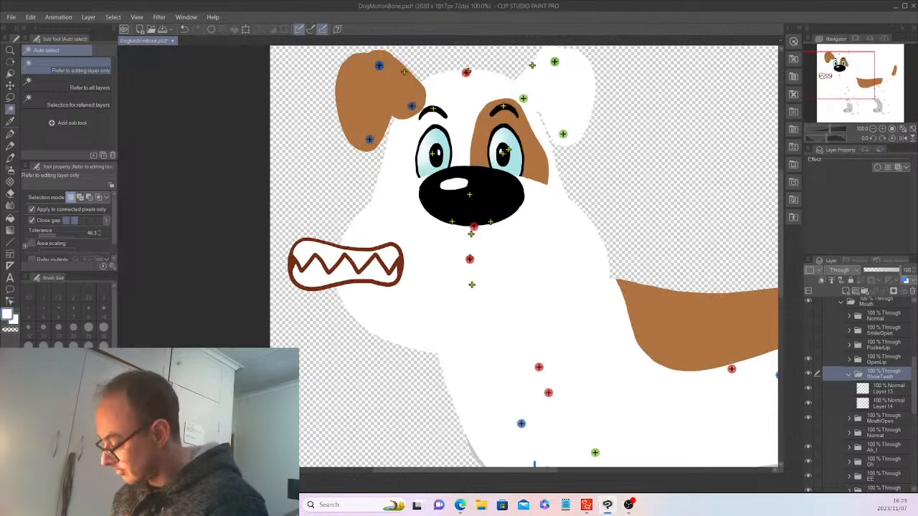
left_click(888, 389)
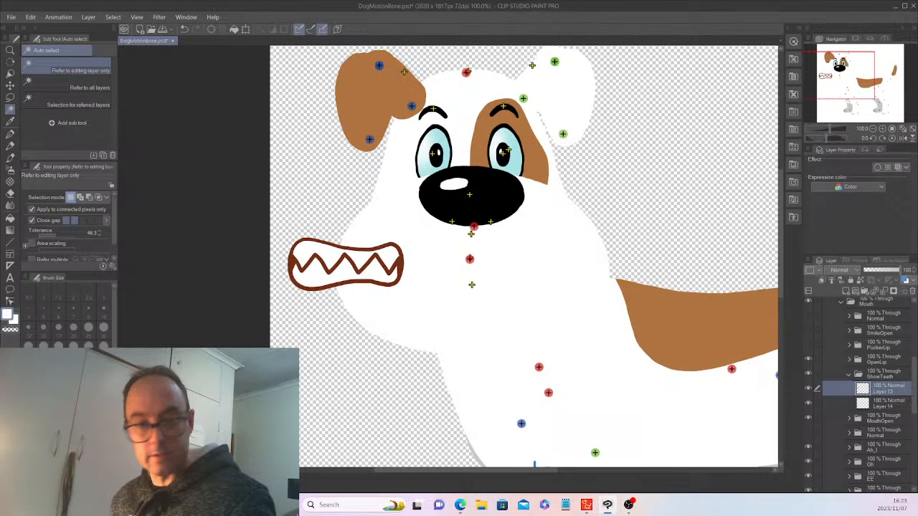
left_click(888, 404, "shift")
left_click(30, 17)
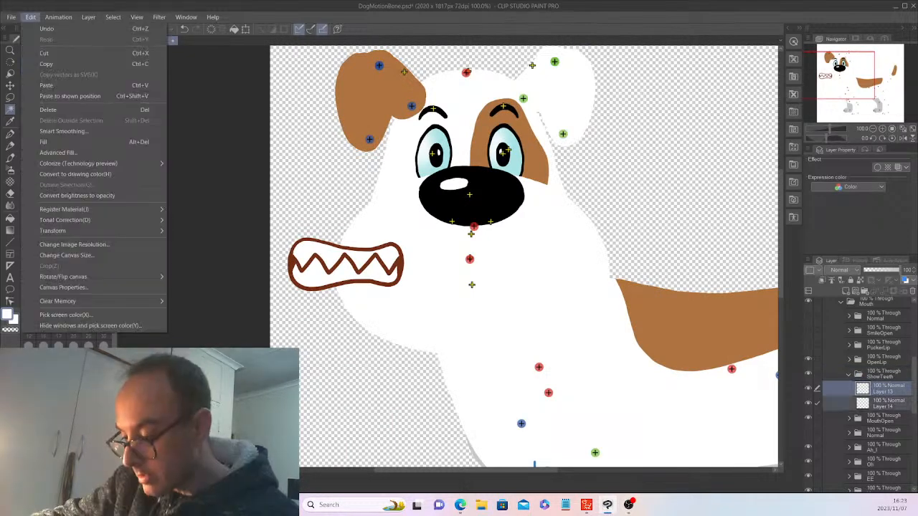
mouse_move(11, 17)
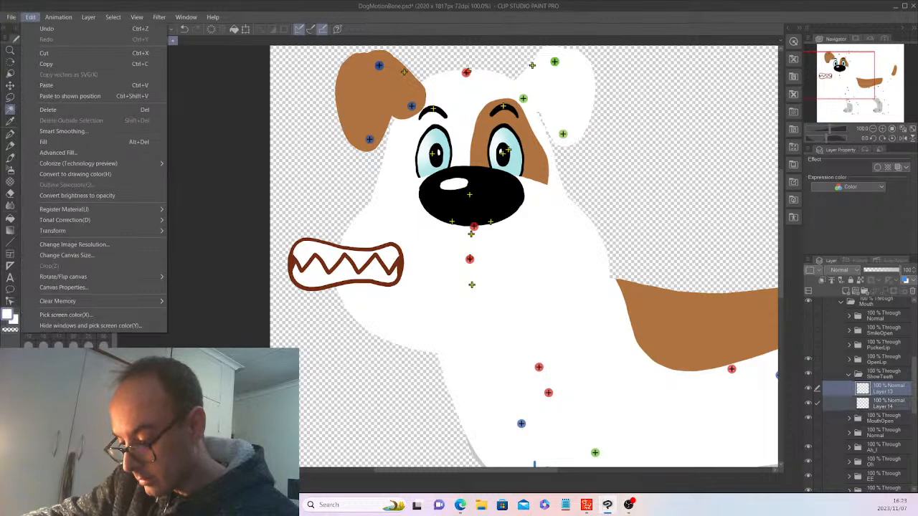
mouse_move(53, 231)
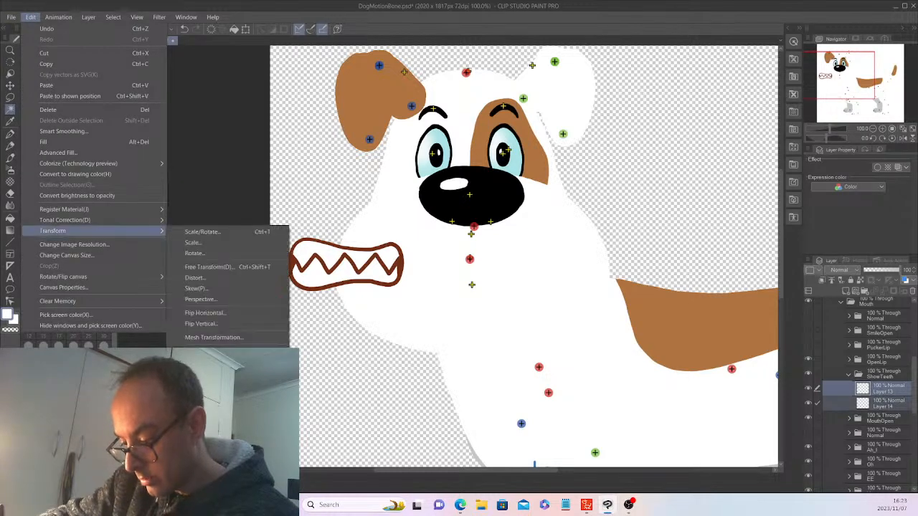
left_click(203, 232)
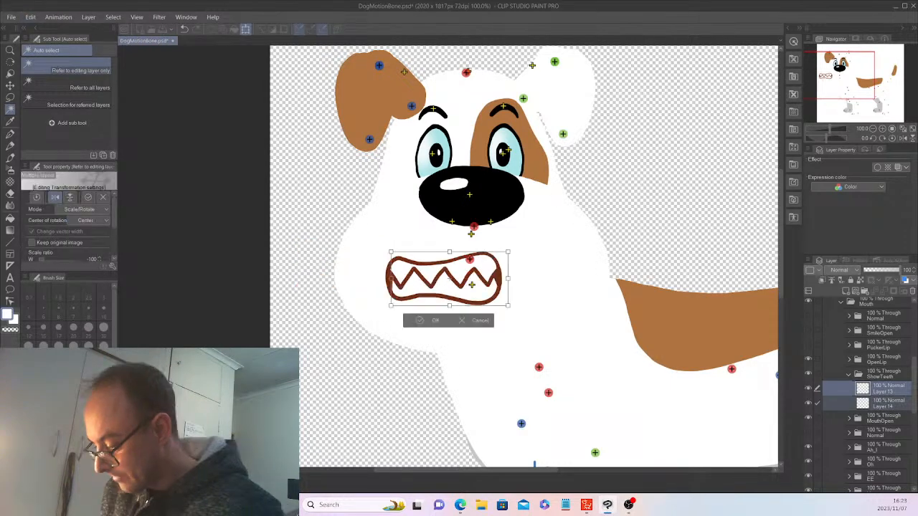
mouse_move(450, 279)
left_mouse_down()
mouse_move(475, 266)
mouse_move(475, 243)
mouse_move(473, 266)
left_mouse_up()
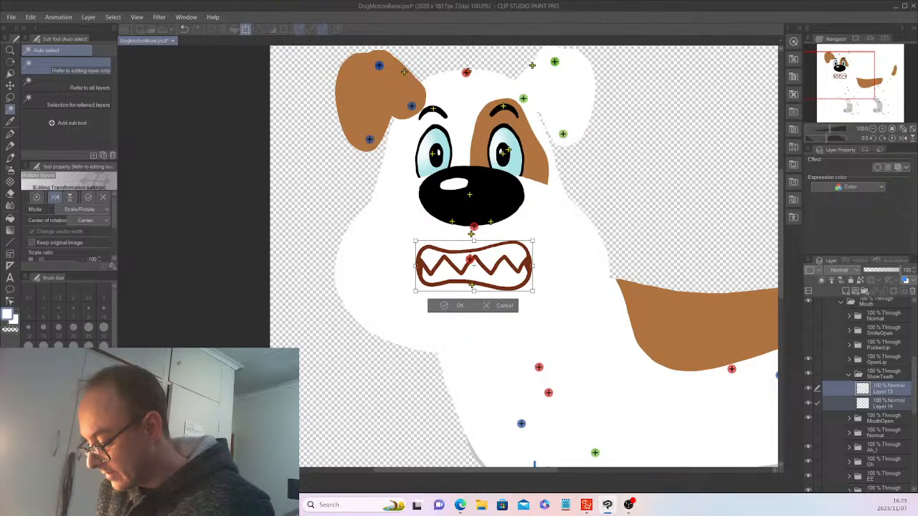
Step: Widen the ShowTeeth mouth slightly, recentre it under the nose and apply the transformation
left_click_drag(415, 265, 403, 266)
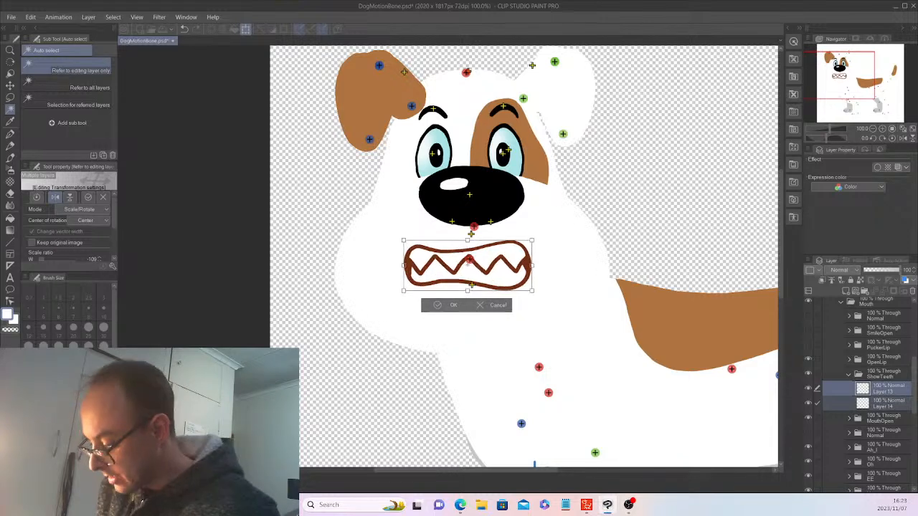
left_click_drag(468, 266, 474, 265)
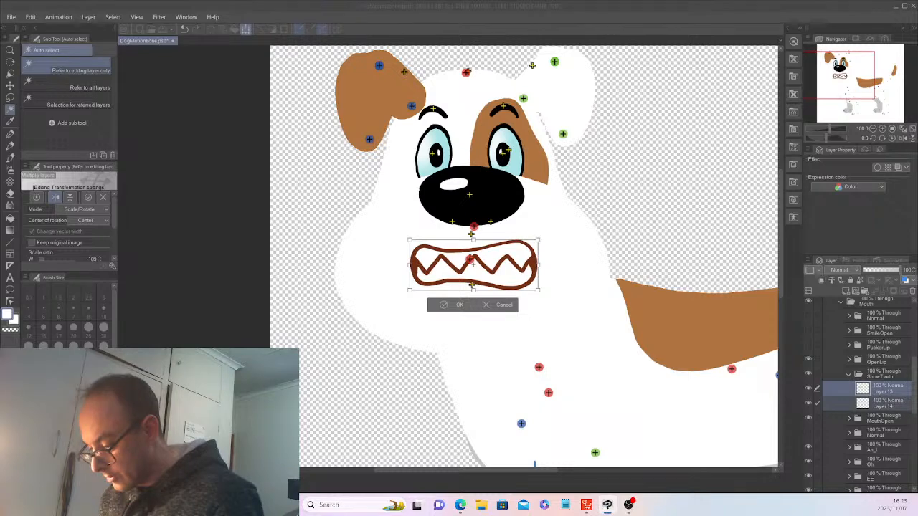
key("ctrl+s")
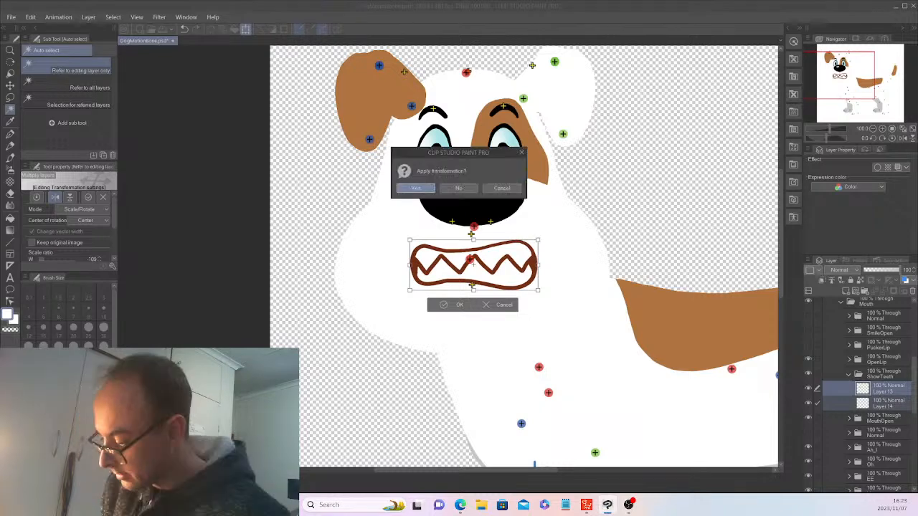
key("Return")
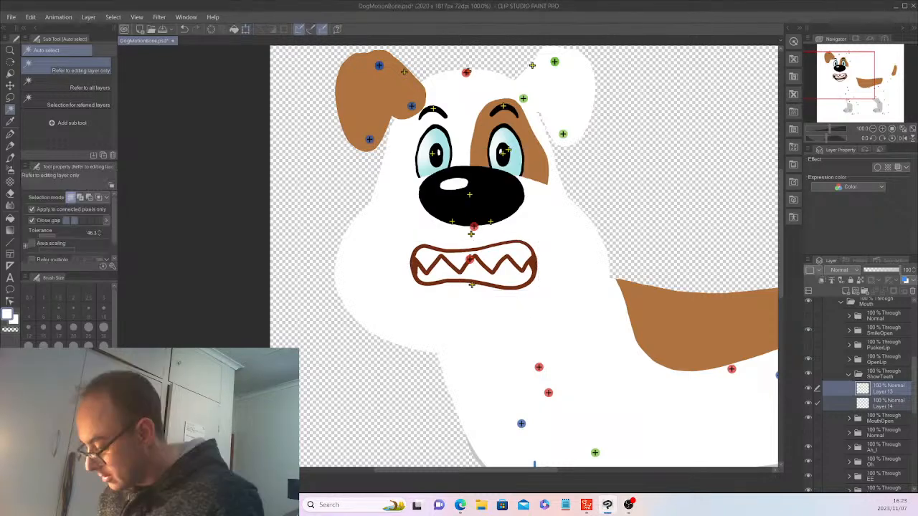
Step: Lower the ShowTeeth folder to match the SmileOpen mouth, showing SmileOpen only for comparison, and collapse the ShowTeeth folder
left_click(808, 330)
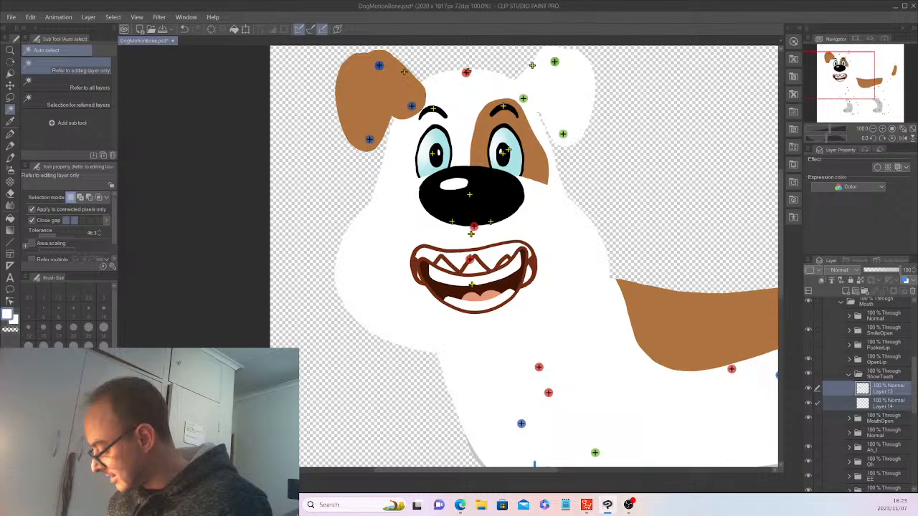
left_click(881, 374)
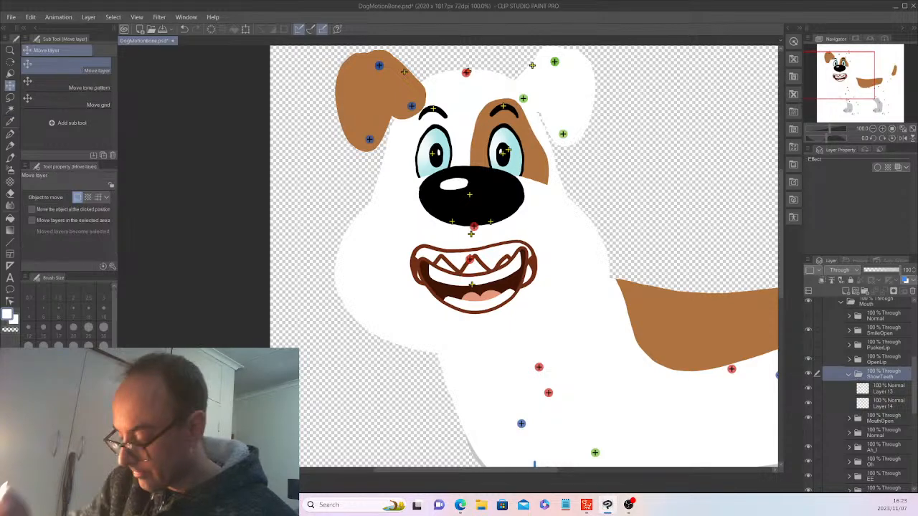
key("k")
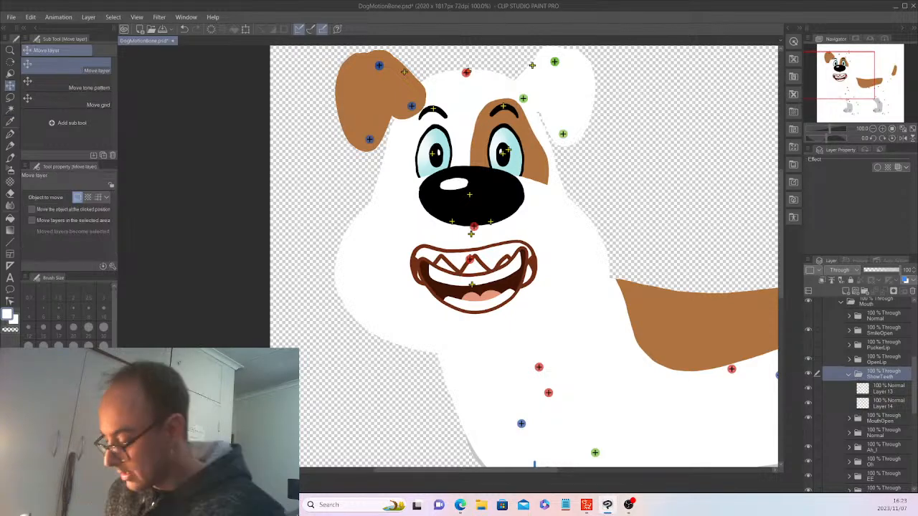
key("Down")
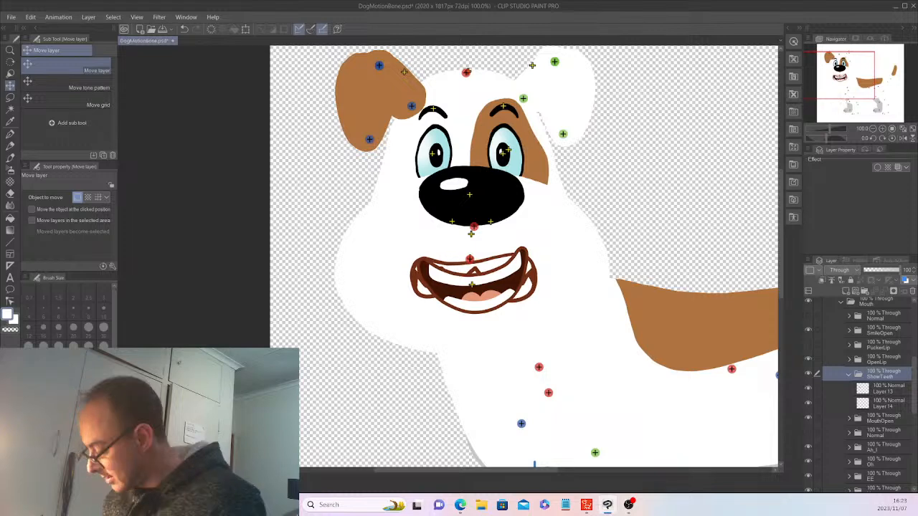
left_click(849, 374)
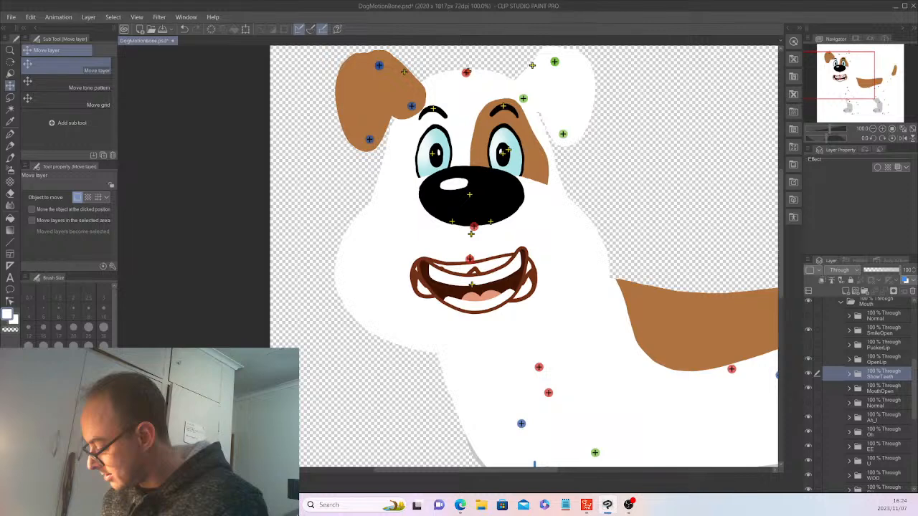
left_click(808, 331)
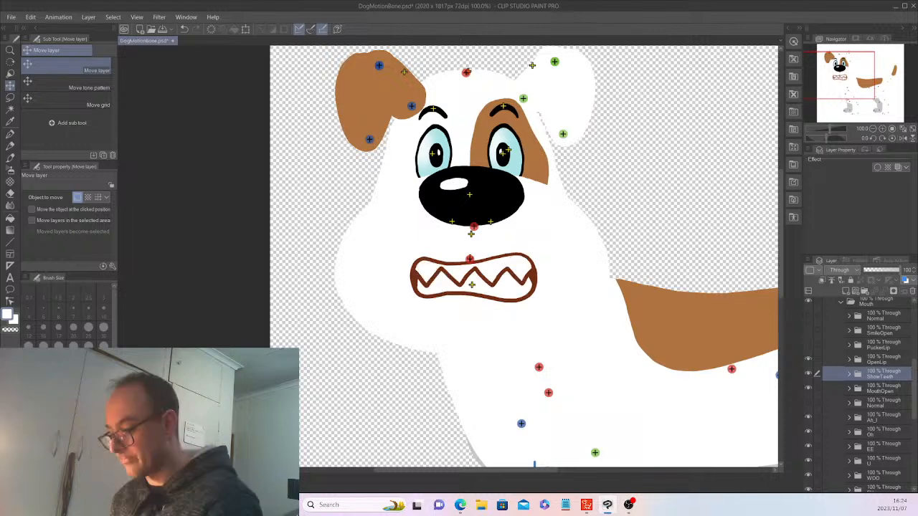
Step: Add a new raster layer inside the MouthOpen folder and hide the ShowTeeth folder
key("ctrl+minus")
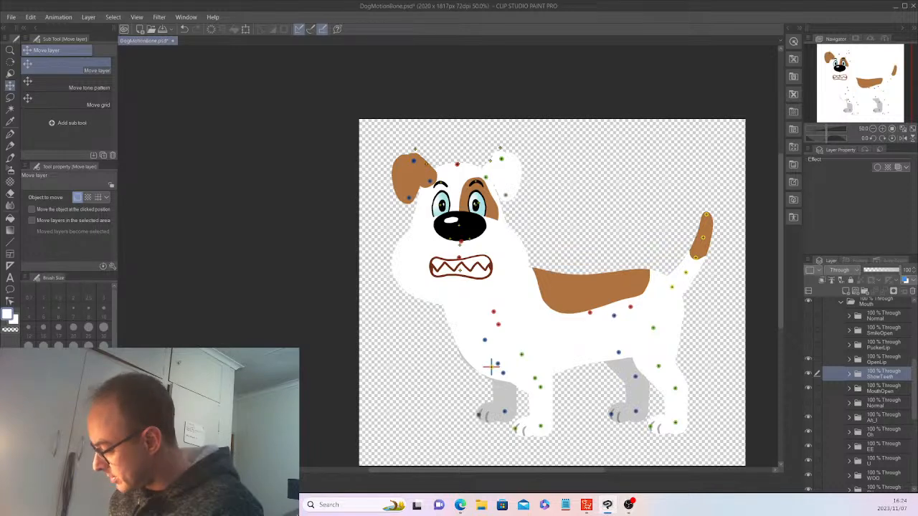
left_click(881, 389)
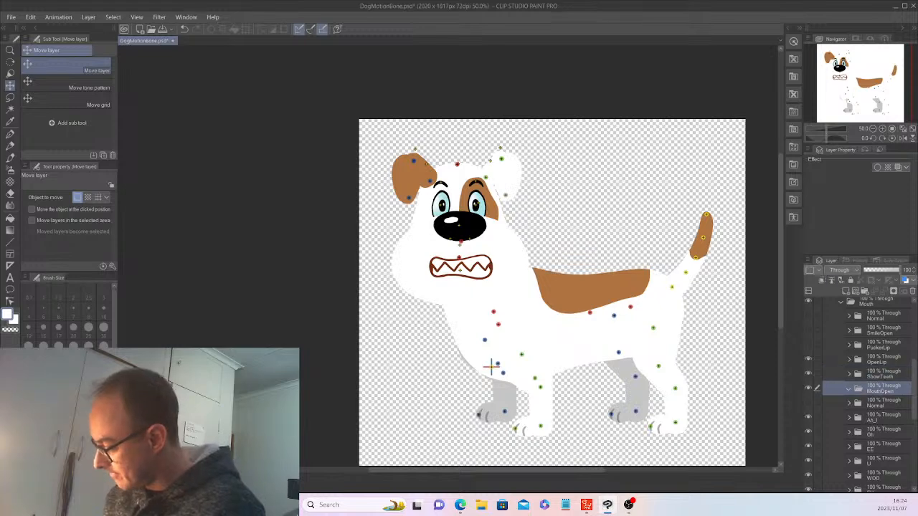
key("ctrl+shift+n")
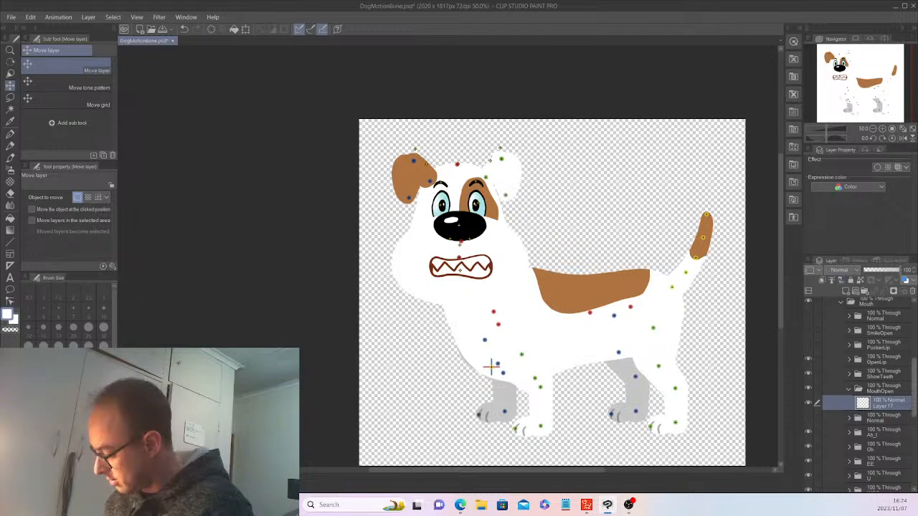
scroll(868, 396, "down", 1)
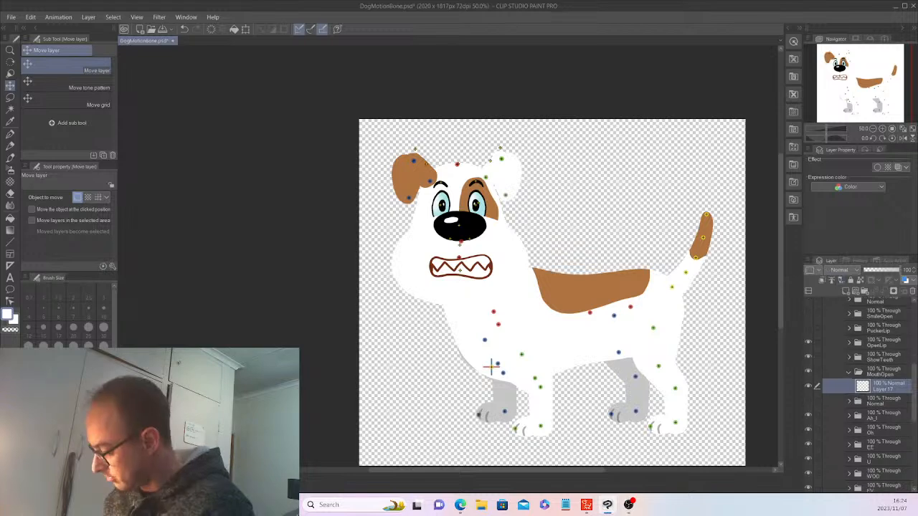
left_click(808, 358)
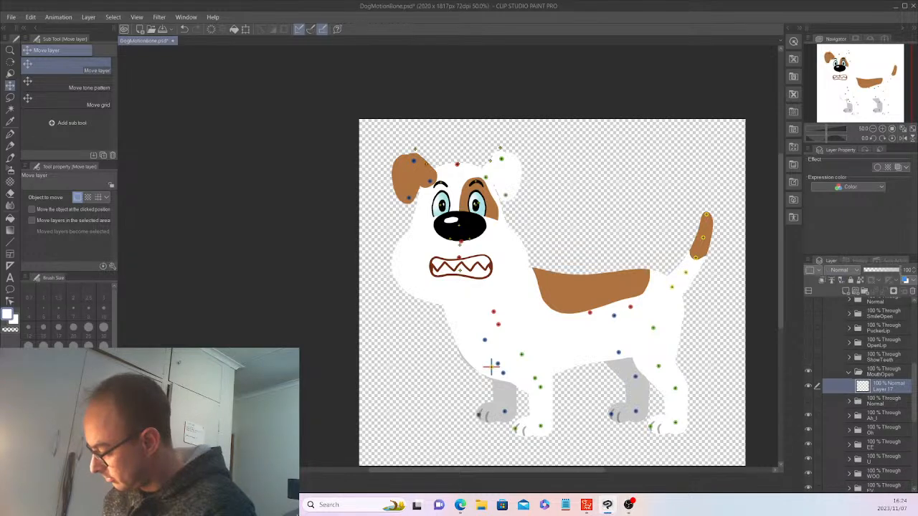
Step: Show the rough sketch layer above all folders, clear its old teeth sketch and switch the drawing colour to black
scroll(861, 387, "up", 8)
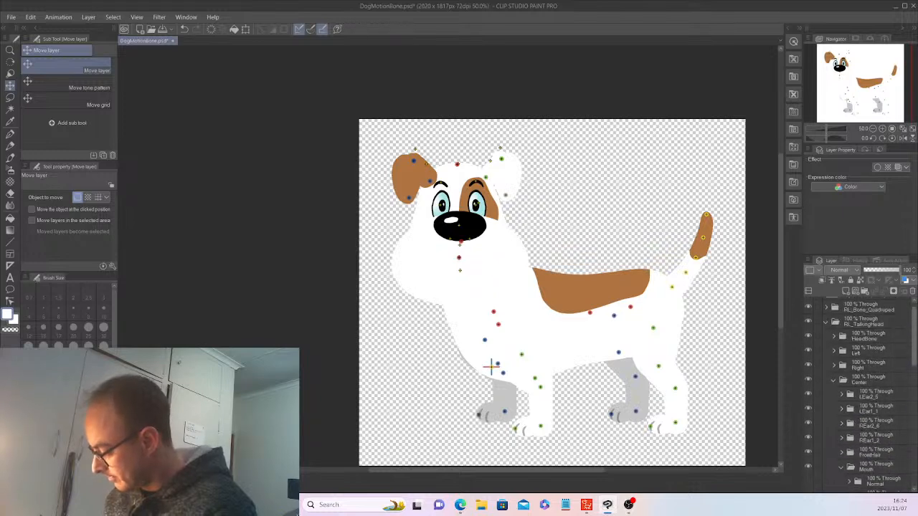
key("ctrl+z")
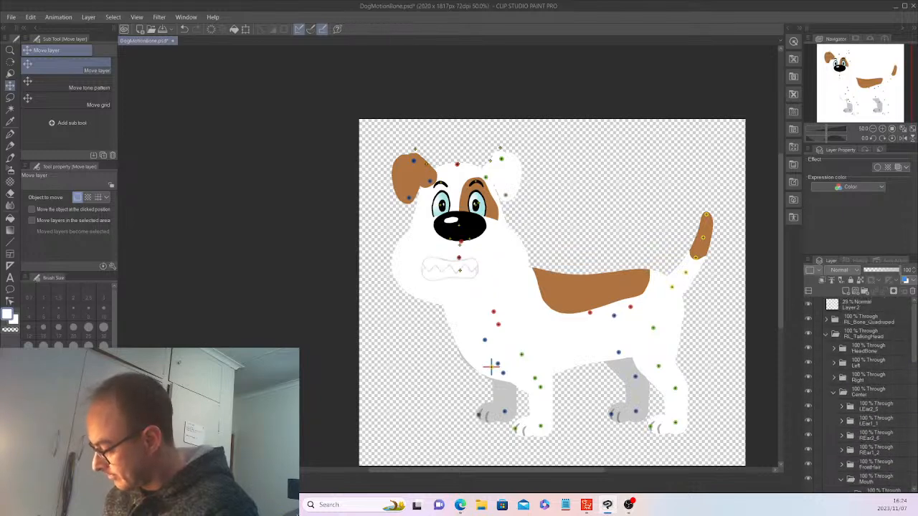
left_click(861, 305)
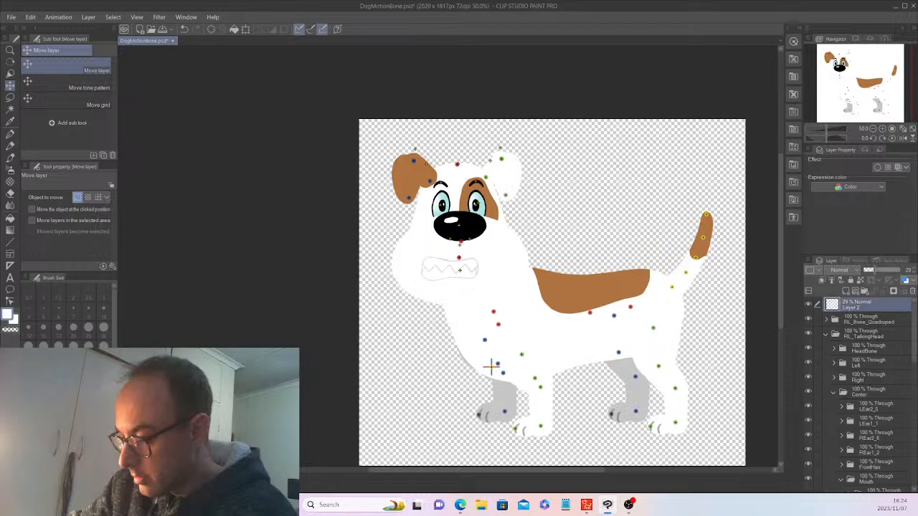
key("ctrl+y")
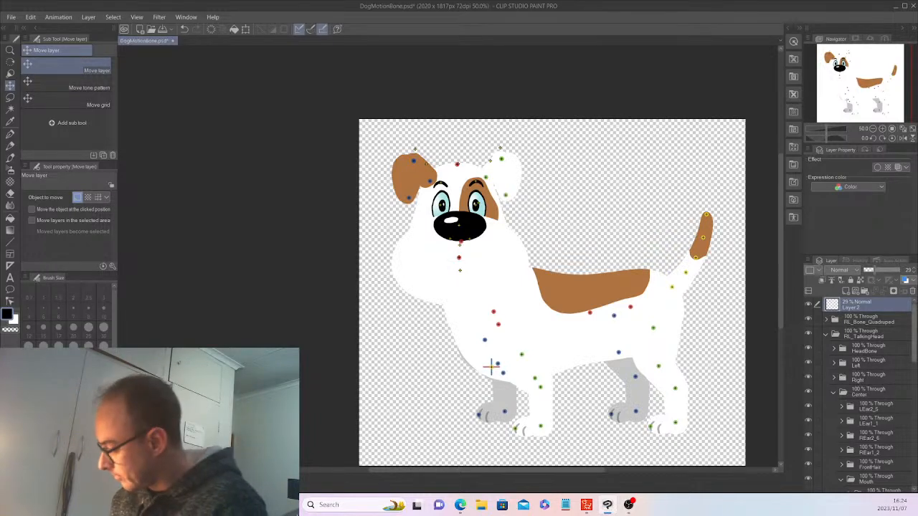
scroll(868, 395, "down", 3)
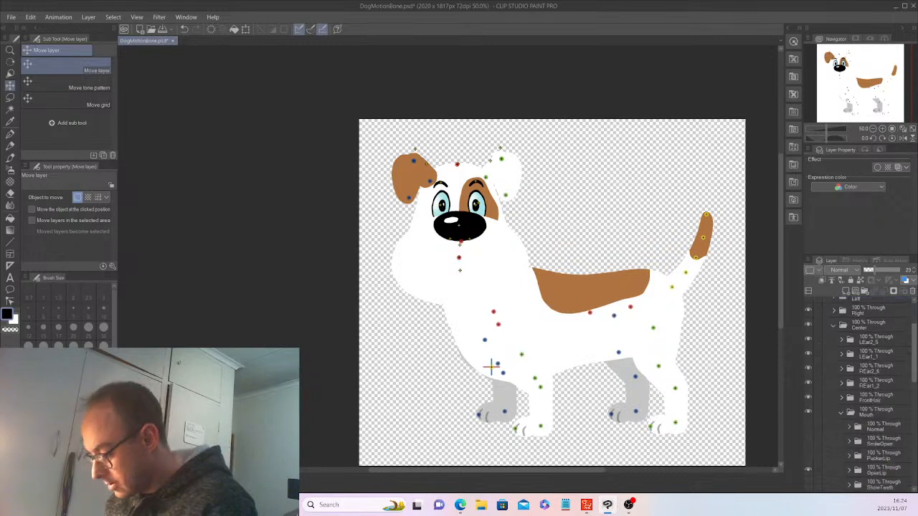
scroll(868, 395, "up", 3)
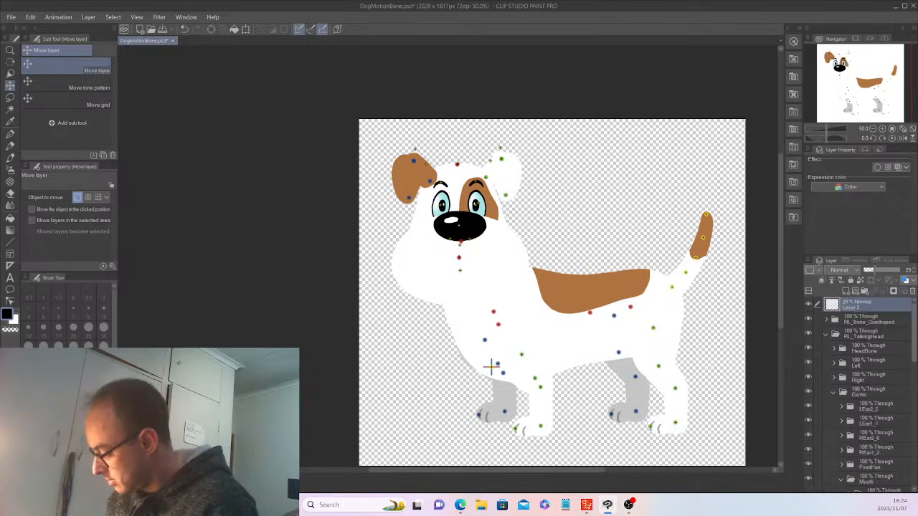
scroll(746, 356, "up", 2)
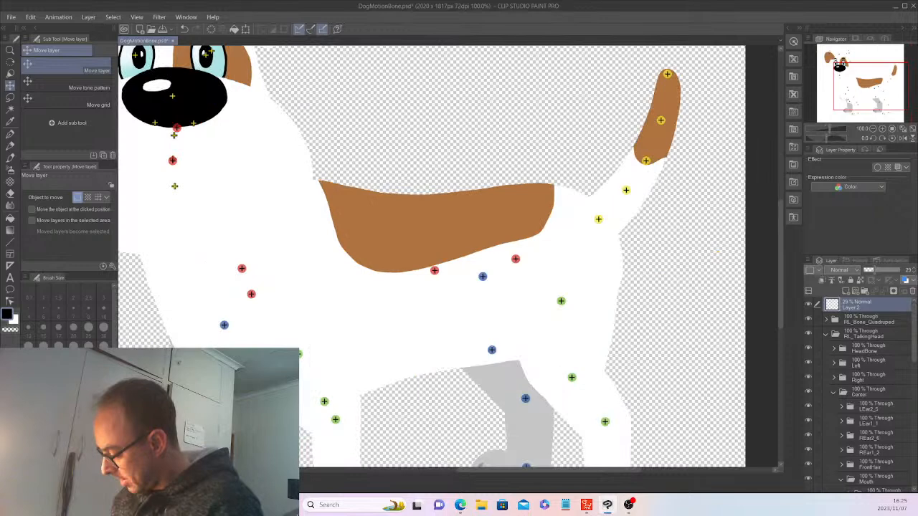
left_click_drag(549, 471, 489, 471)
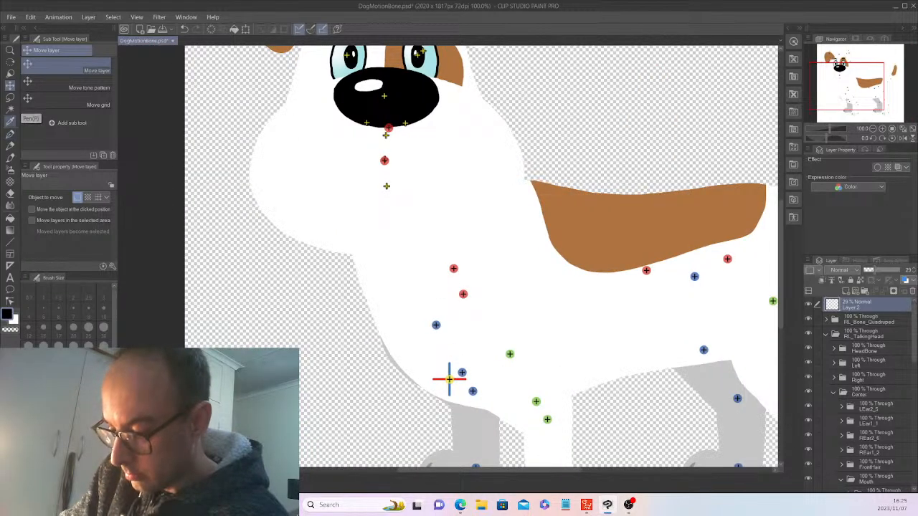
Step: Sketch a wide rounded rectangular open mouth below the nose on the rough layer with the Pencil
key("p")
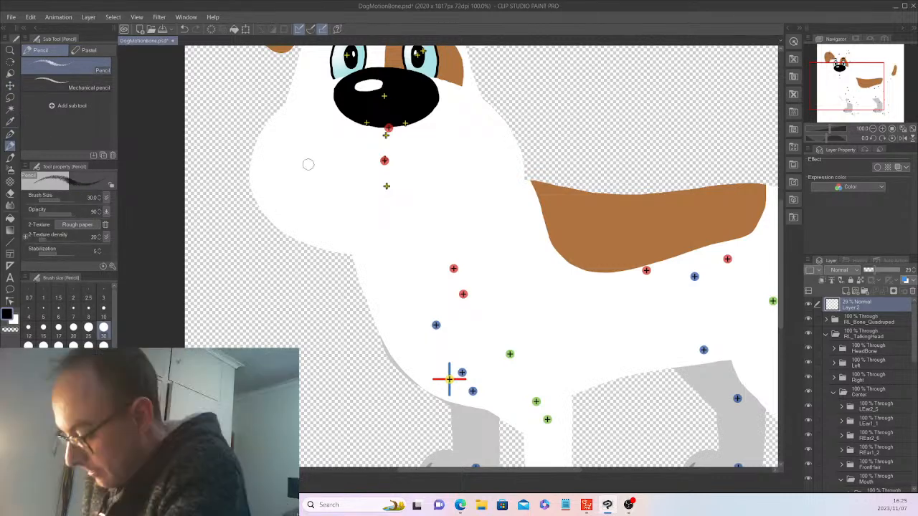
left_click_drag(357, 164, 420, 159)
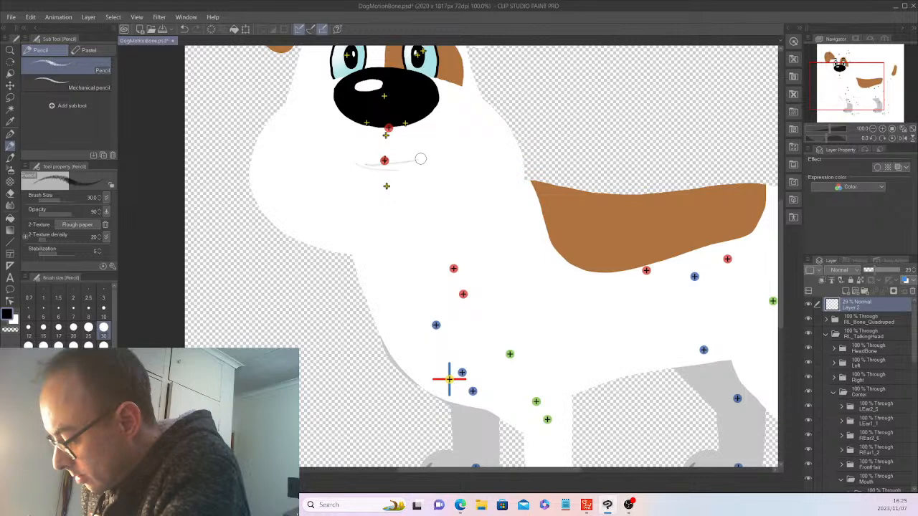
mouse_move(353, 166)
left_mouse_down()
mouse_move(346, 211)
mouse_move(357, 221)
mouse_move(377, 229)
mouse_move(388, 226)
mouse_move(372, 223)
mouse_move(417, 220)
left_mouse_up()
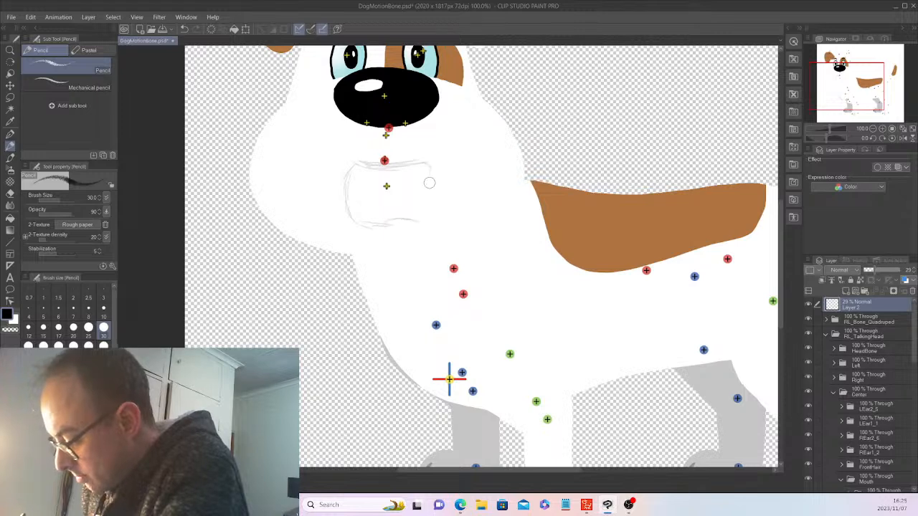
mouse_move(426, 165)
left_mouse_down()
mouse_move(436, 208)
mouse_move(401, 223)
left_mouse_up()
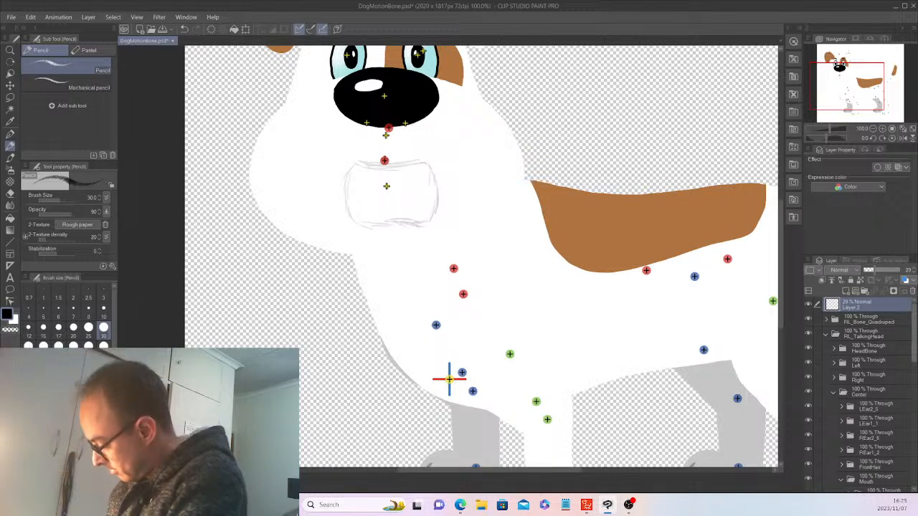
Step: Sample the reddish-brown lip colour from an existing mouth, switch to the G-pen and select the empty layer in the MouthOpen folder
scroll(861, 388, "down", 2)
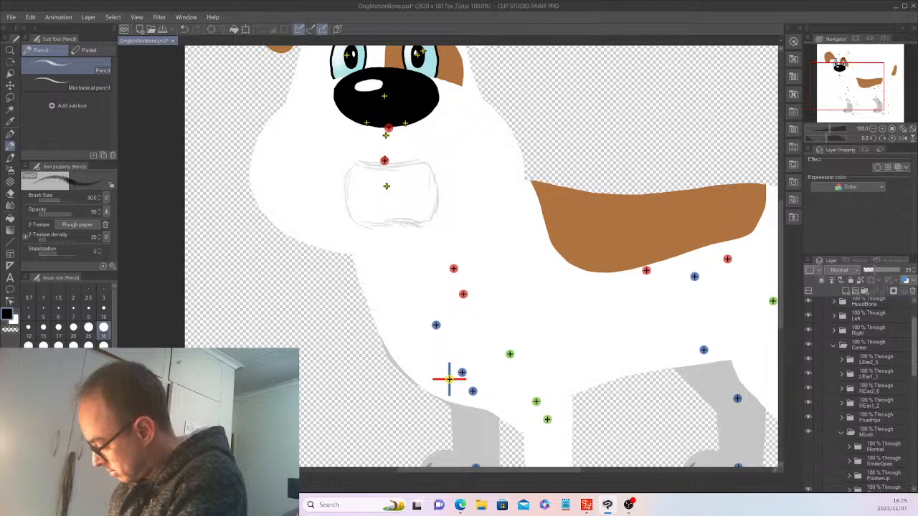
scroll(861, 394, "down", 2)
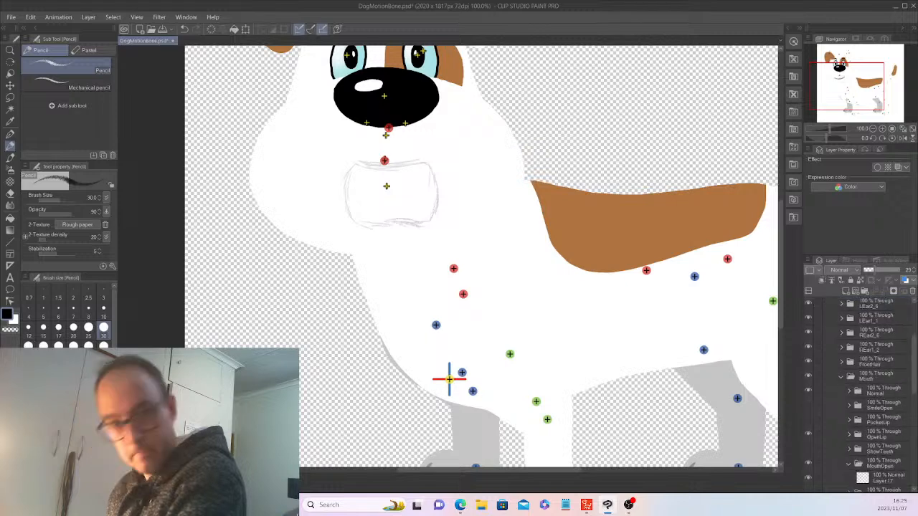
key("i")
left_click(402, 191)
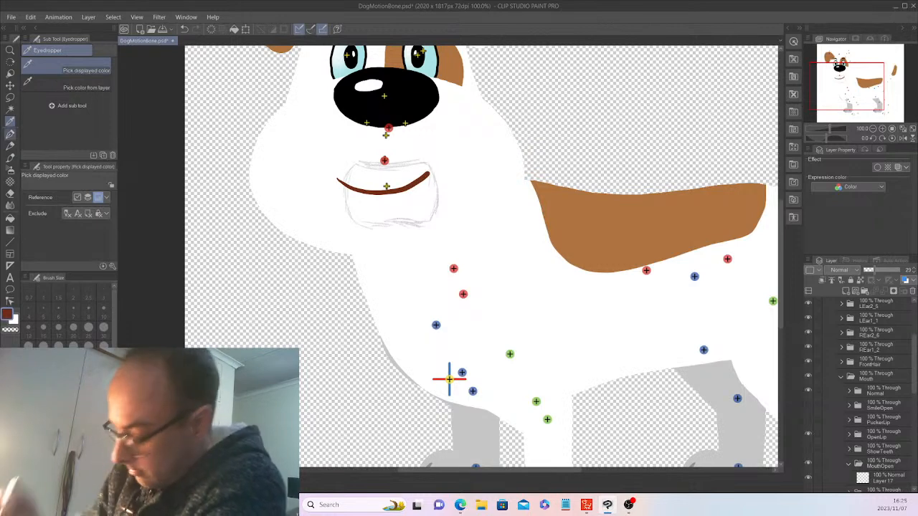
key("p")
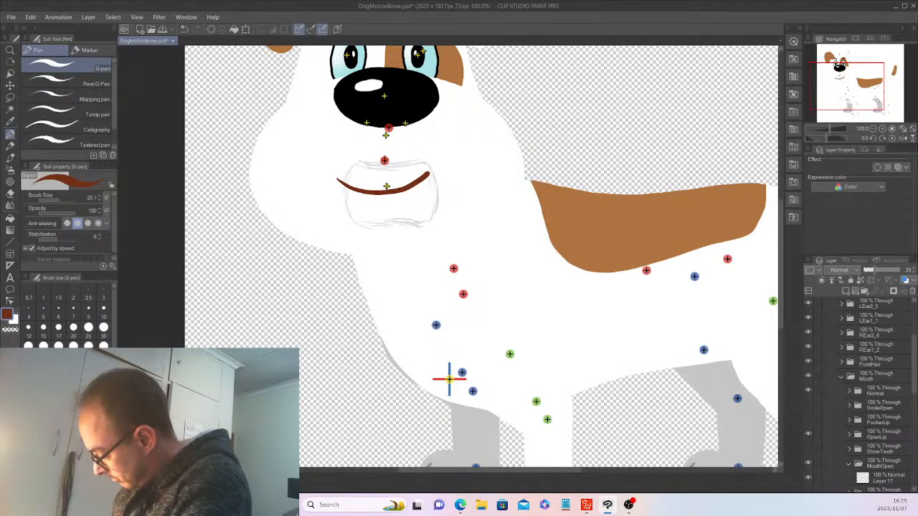
left_click(888, 478)
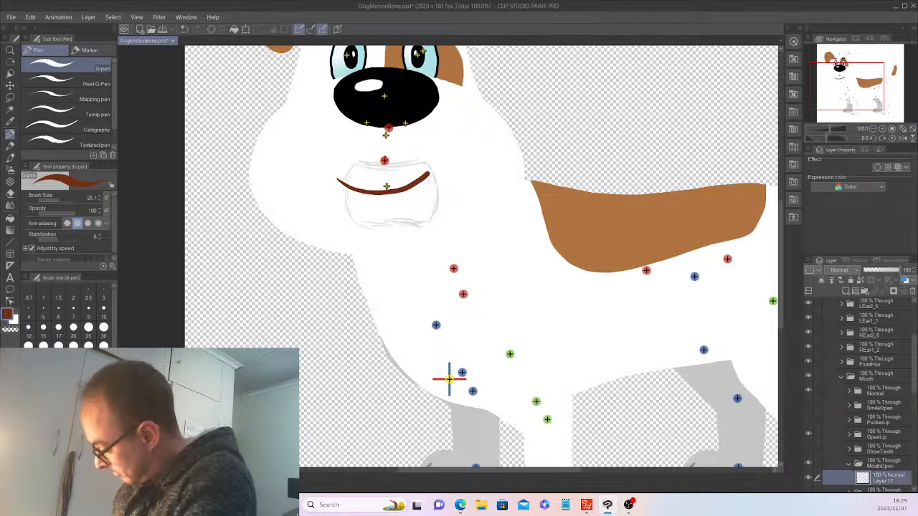
key("ctrl+z")
scroll(449, 257, "up", 2)
key("ctrl+plus")
key("ctrl+plus")
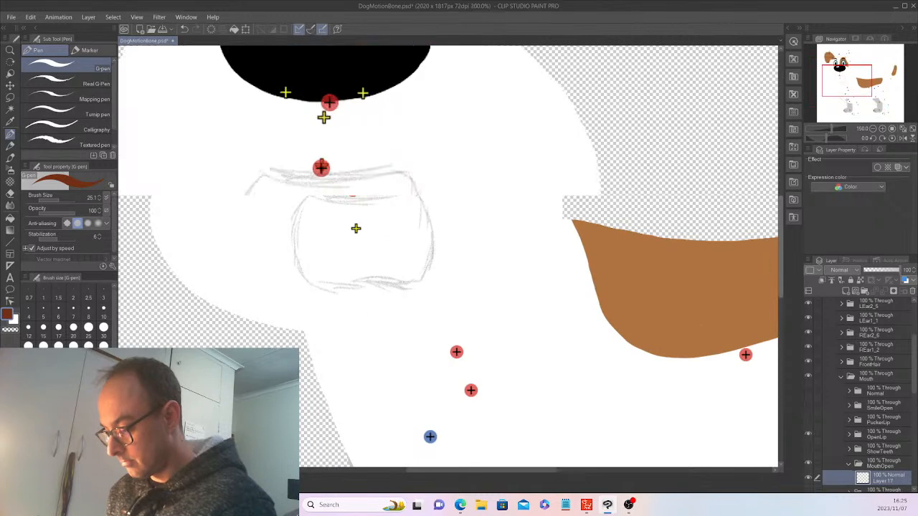
scroll(448, 257, "left", 1)
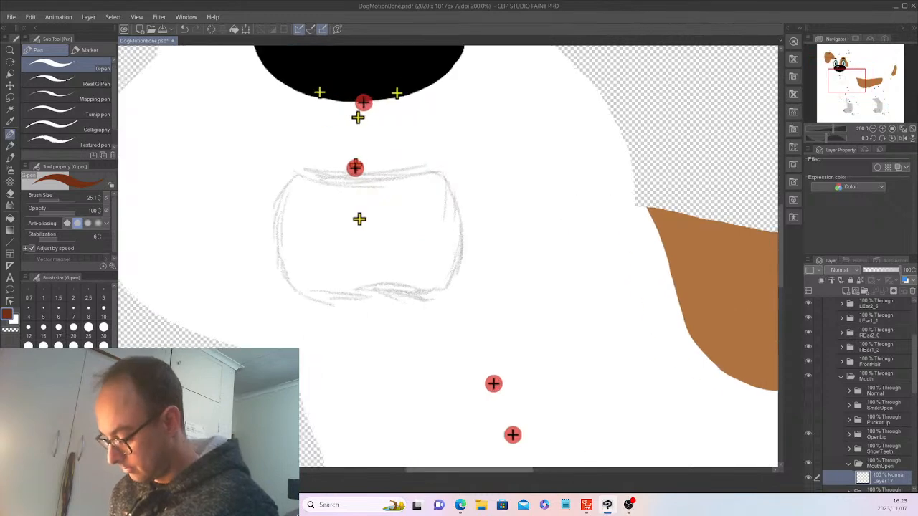
scroll(499, 455, "left", 3)
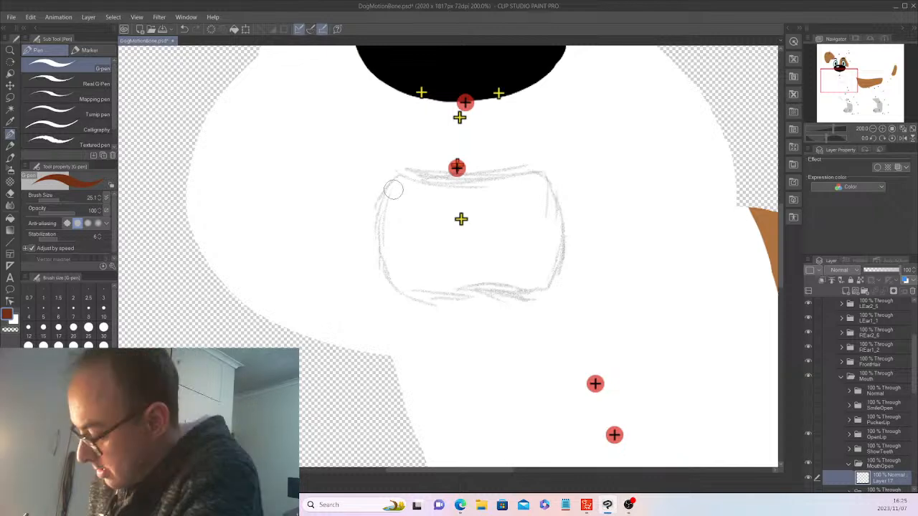
mouse_move(393, 190)
left_mouse_down()
mouse_move(548, 172)
mouse_move(563, 200)
mouse_move(567, 244)
mouse_move(472, 291)
mouse_move(386, 185)
left_mouse_up()
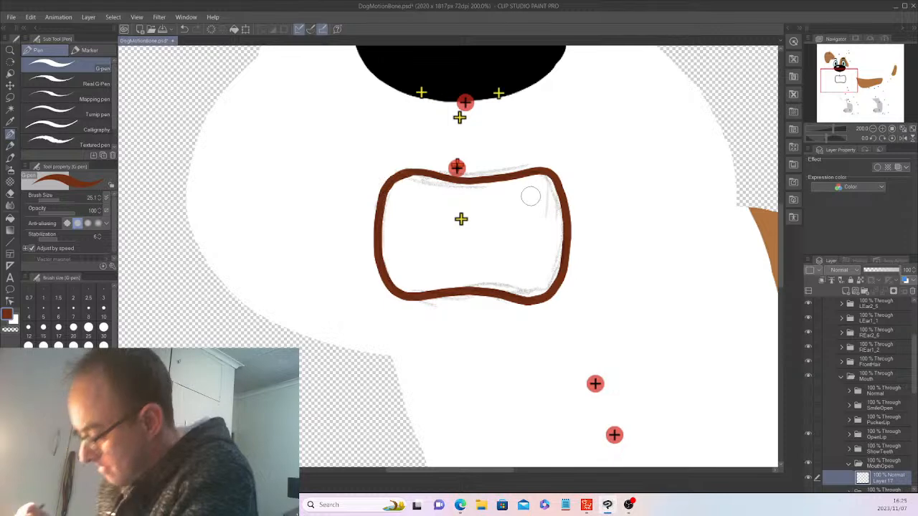
scroll(530, 195, "down", 2)
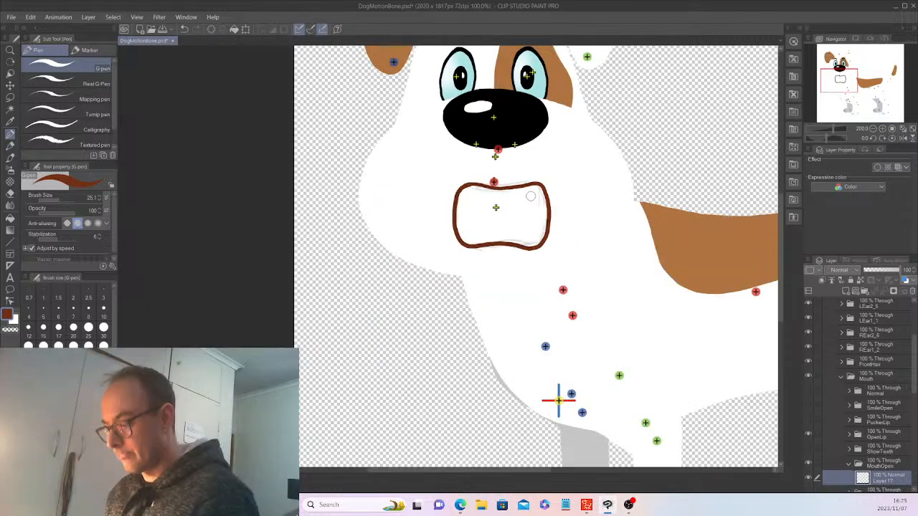
scroll(530, 196, "up", 2)
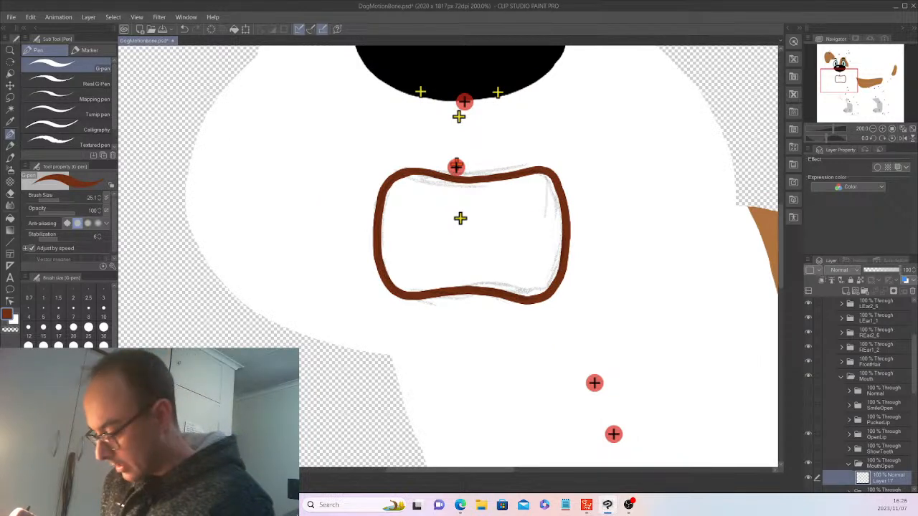
key("ctrl+z")
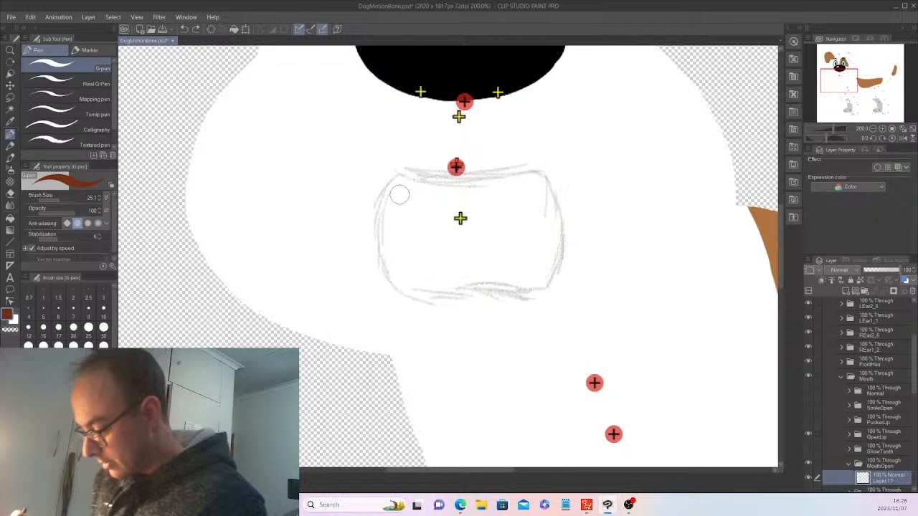
mouse_move(467, 180)
left_mouse_down()
mouse_move(500, 177)
mouse_move(556, 287)
mouse_move(520, 302)
mouse_move(411, 294)
mouse_move(416, 174)
mouse_move(531, 173)
left_mouse_up()
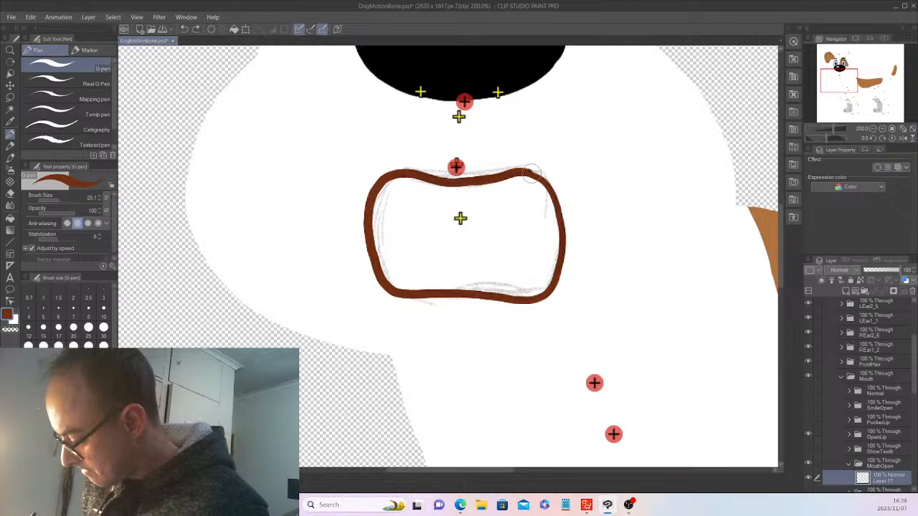
key("ctrl+z")
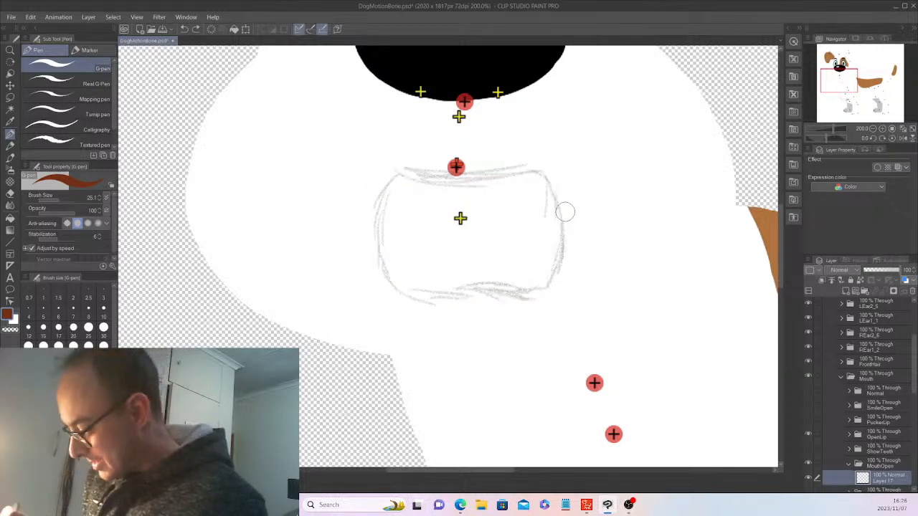
Step: Ink the open mouth's closed outline over the rough sketch with the reddish-brown G-pen, dipping the upper and lower edges inward
mouse_move(460, 178)
left_mouse_down()
mouse_move(555, 197)
mouse_move(509, 293)
mouse_move(370, 220)
mouse_move(391, 174)
mouse_move(486, 176)
left_mouse_up()
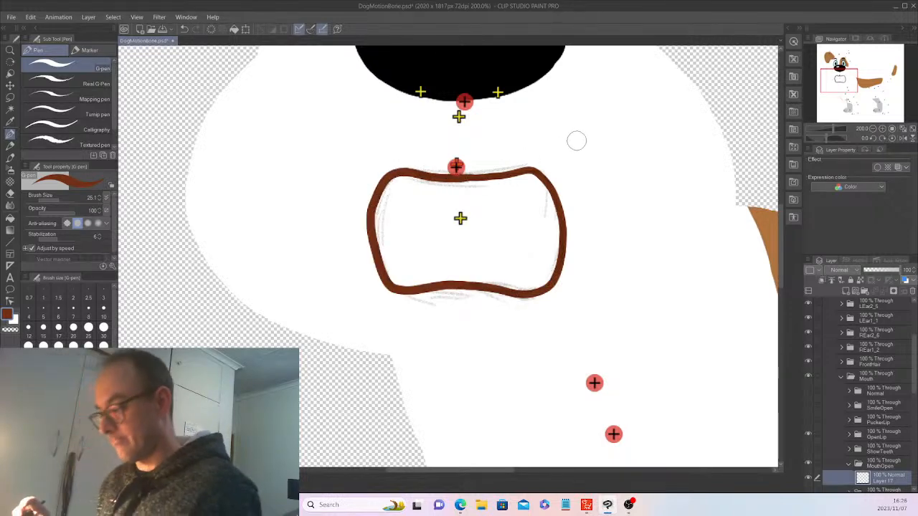
scroll(576, 141, "down", 4)
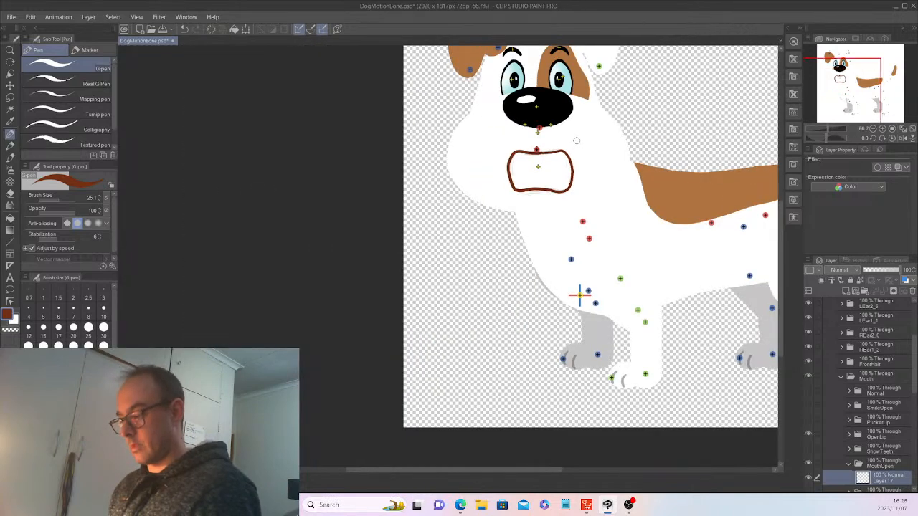
scroll(577, 141, "up", 4)
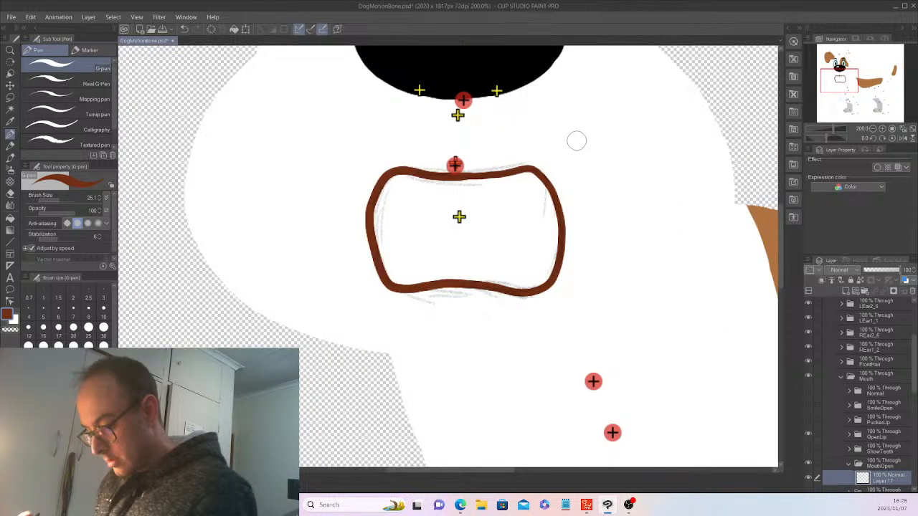
Step: Transform the MouthOpen outline to narrow it slightly from its left side and apply the transformation
scroll(577, 140, "up", 2)
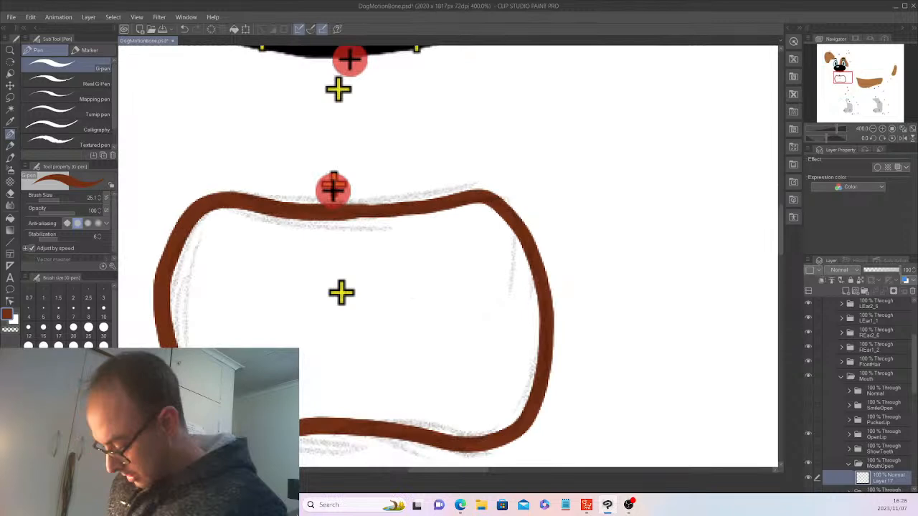
left_click_drag(464, 471, 448, 470)
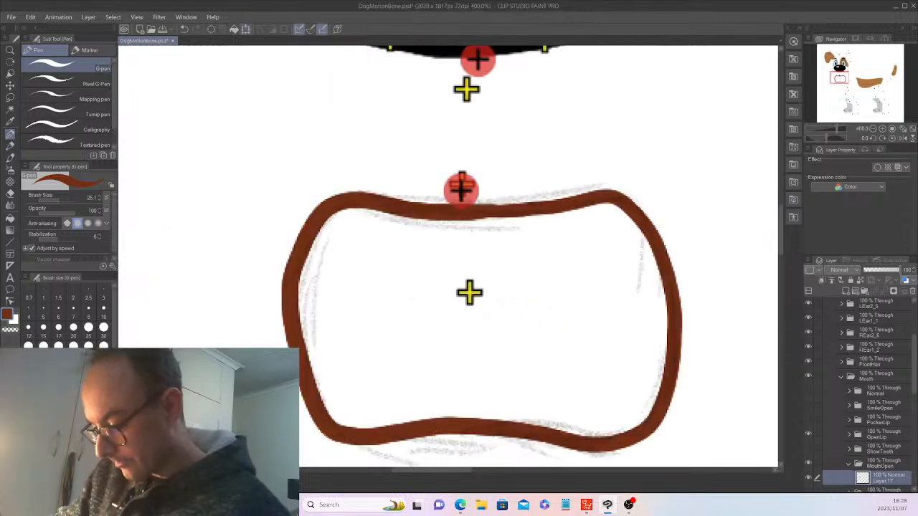
key("ctrl+t")
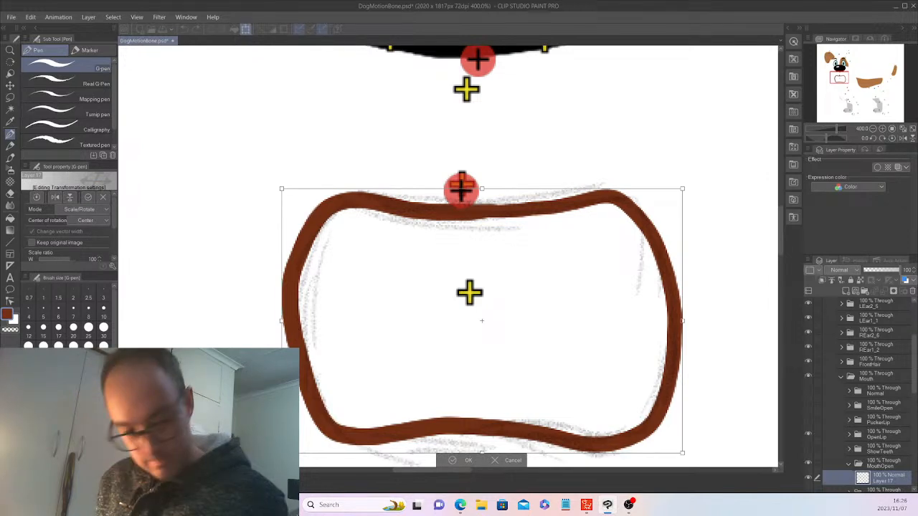
left_click_drag(282, 321, 286, 320)
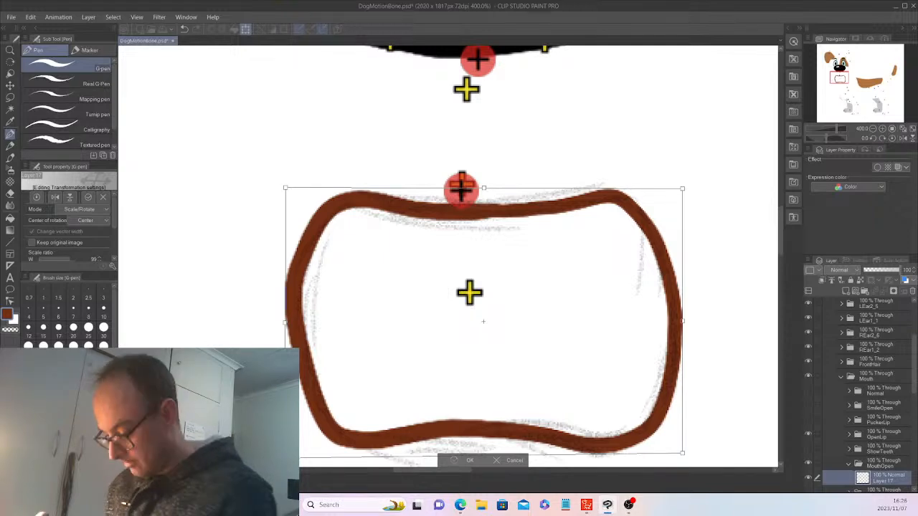
key("Return")
Step: Hide the rough sketch layer above all the folders
key("ctrl+alt+0")
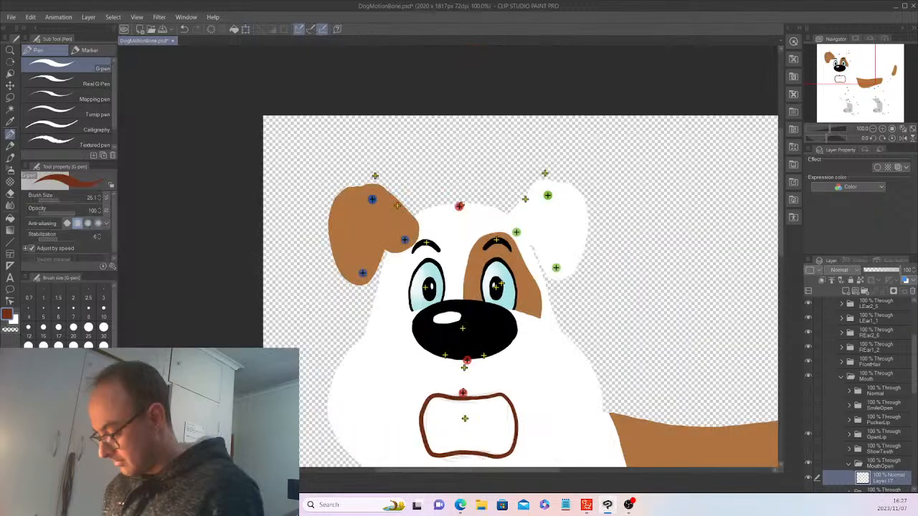
scroll(520, 257, "down", 2)
left_click_drag(915, 365, 915, 330)
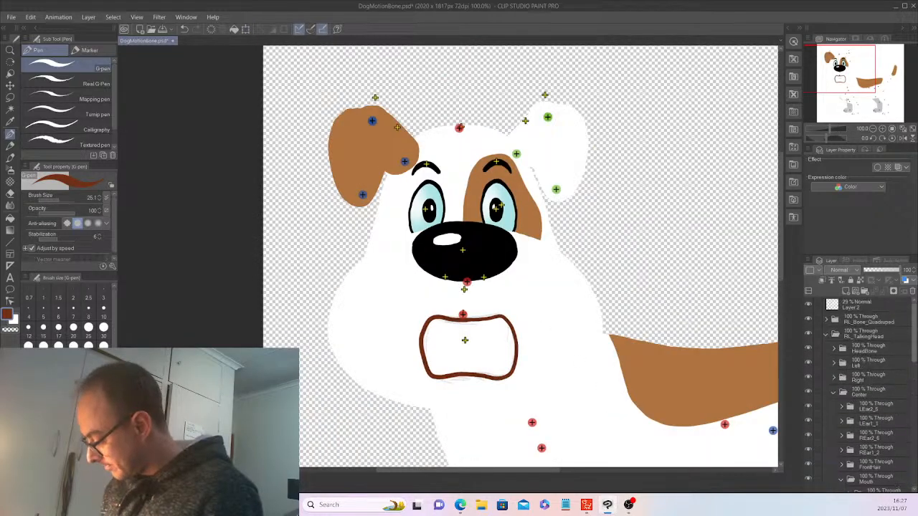
left_click(809, 304)
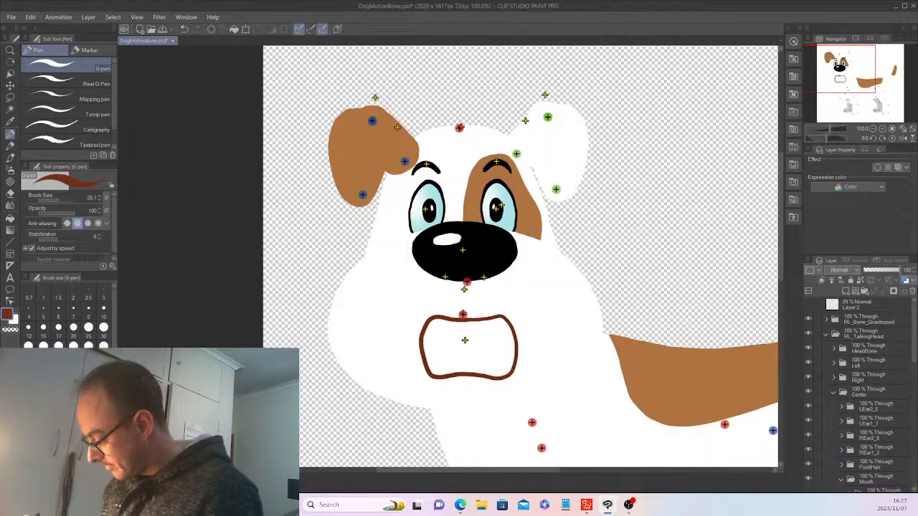
Step: Show the SmileOpen mouth, sample its dark brown interior colour and return to the G-pen
scroll(868, 395, "down", 3)
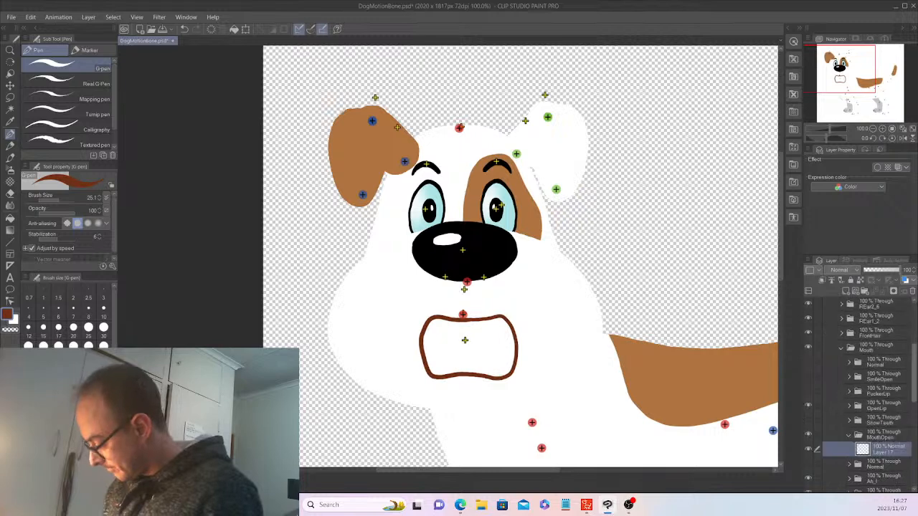
scroll(868, 395, "down", 1)
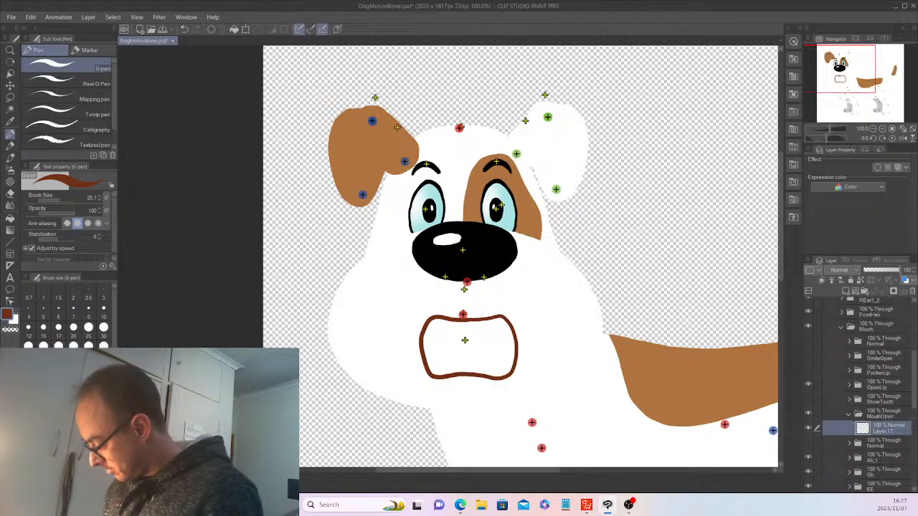
left_click(809, 356)
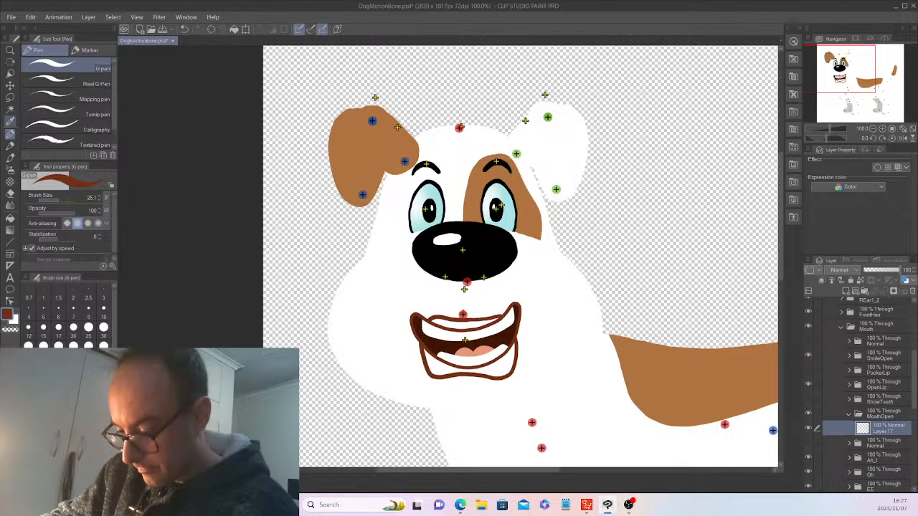
key("i")
left_click(446, 346)
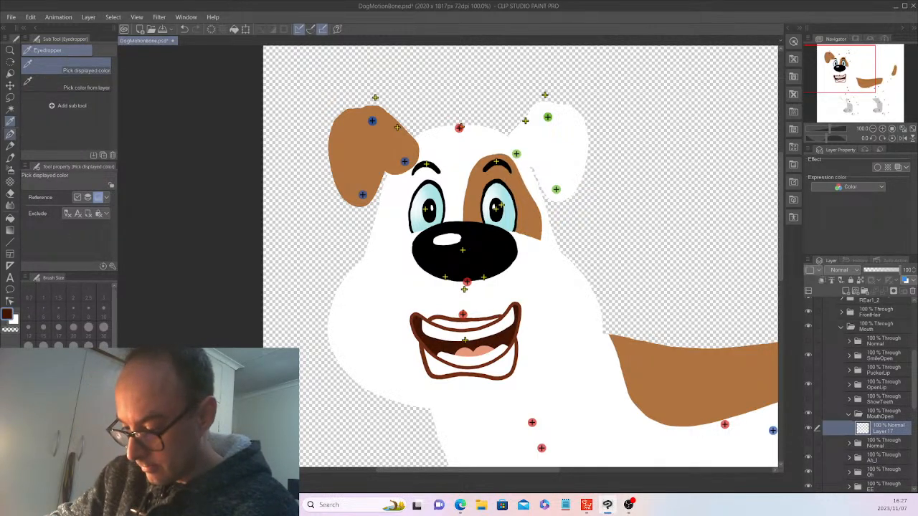
key("p")
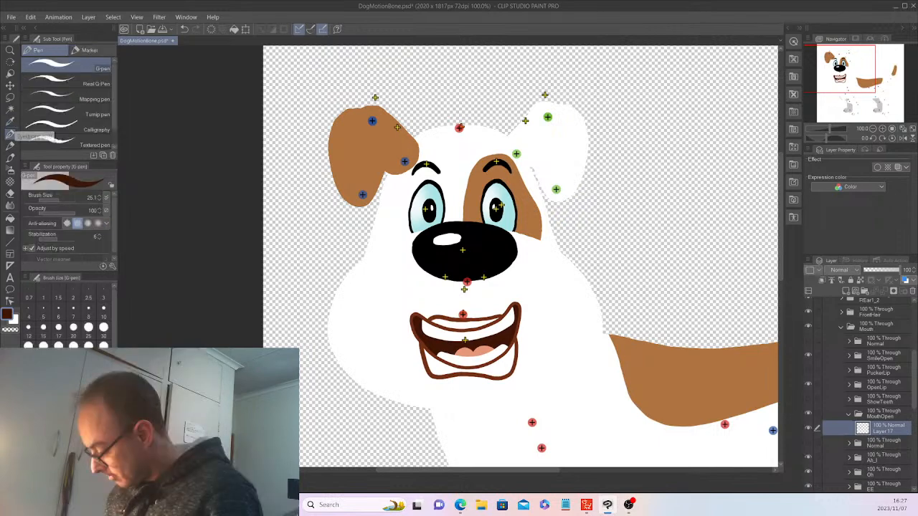
Step: Hide the OpenLip folder while keeping the MouthOpen outline shown over the SmileOpen mouth
left_click(809, 429)
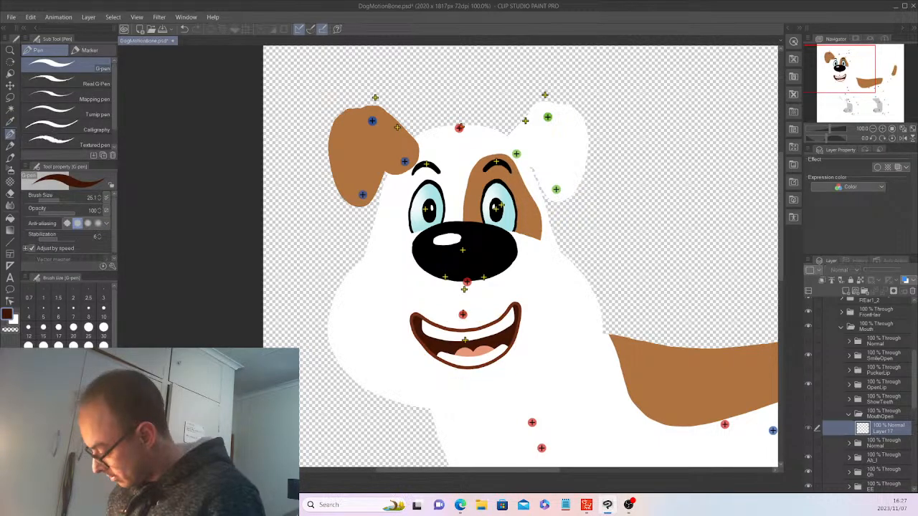
left_click(809, 414)
left_click(809, 384)
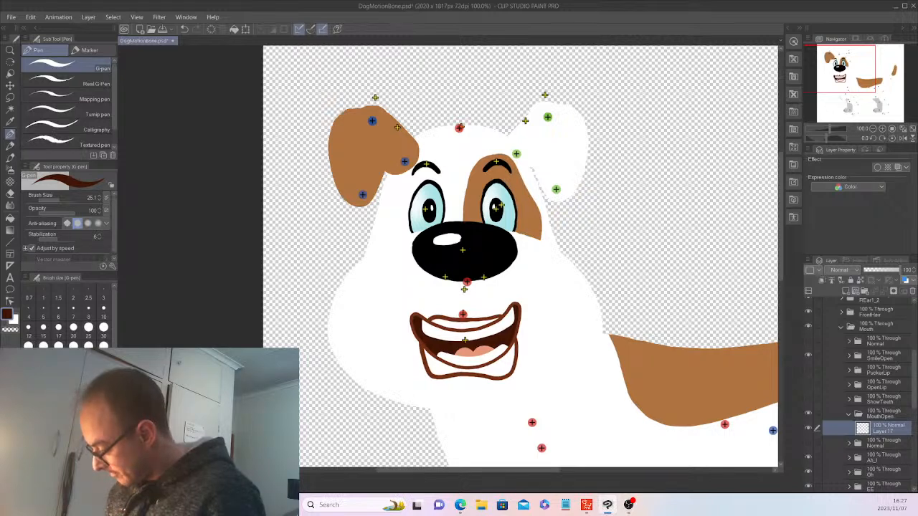
Step: Fill the MouthOpen interior with dark brown on a new layer beneath the outline, using an expanded selection of the area inside it
key("ctrl+shift+n")
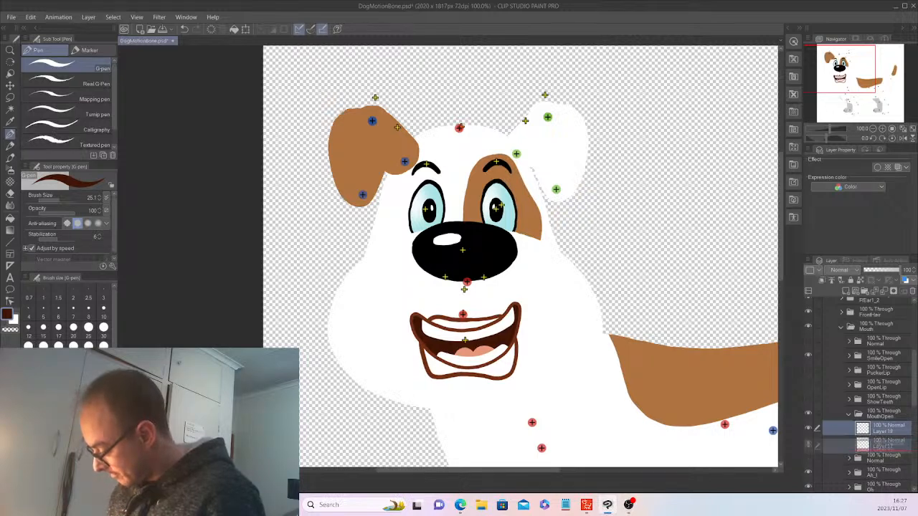
left_click_drag(888, 430, 888, 447)
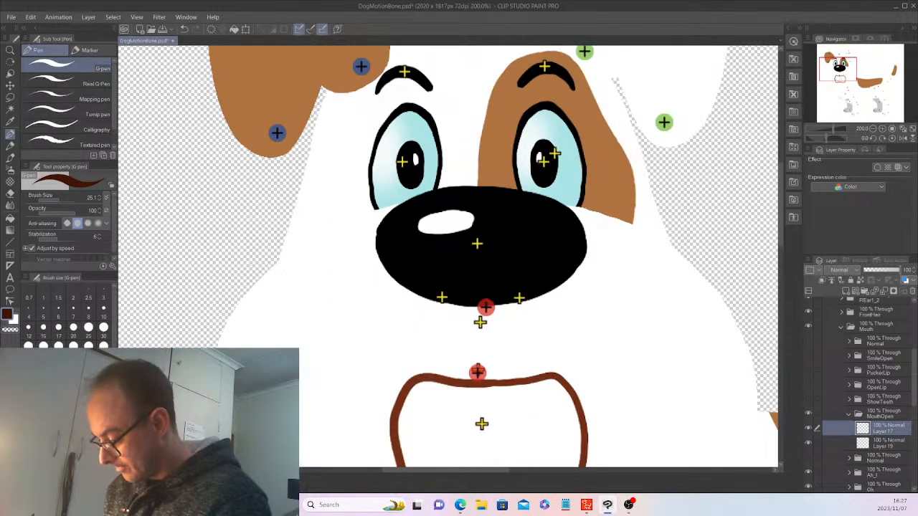
left_click_drag(781, 205, 780, 248)
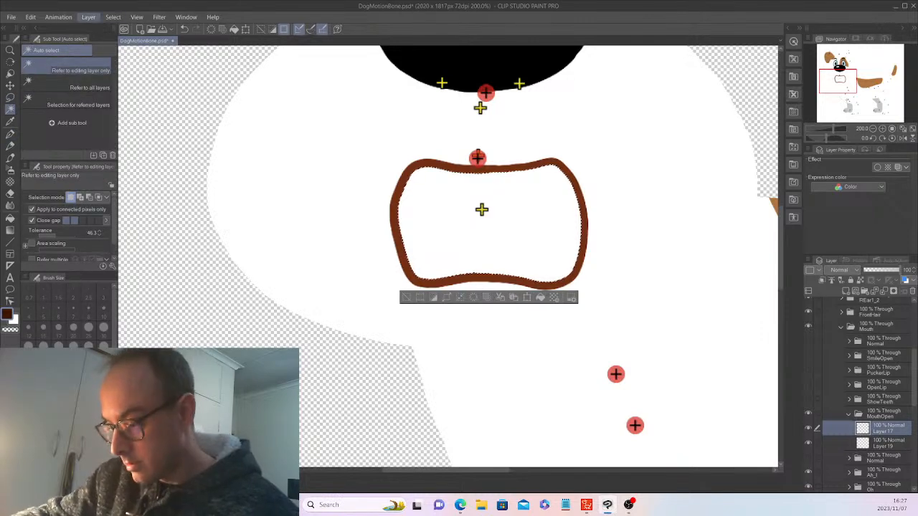
left_click(114, 18)
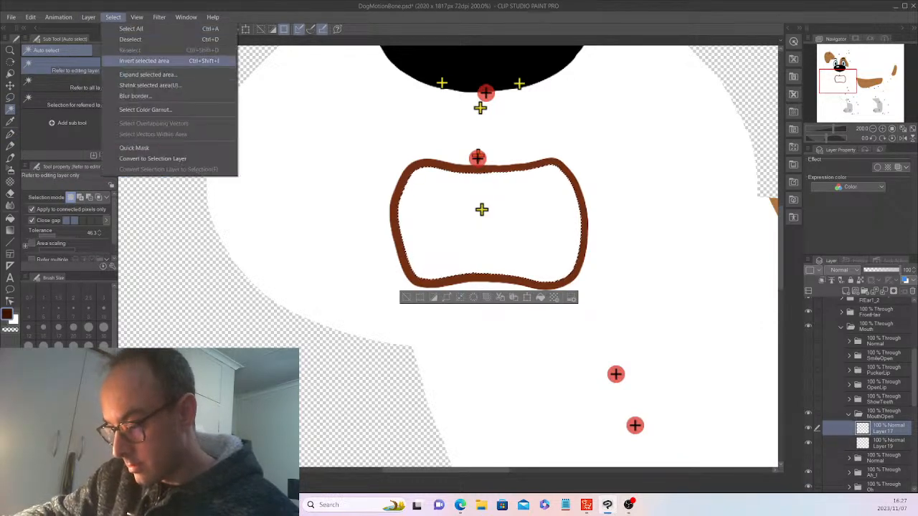
left_click(147, 74)
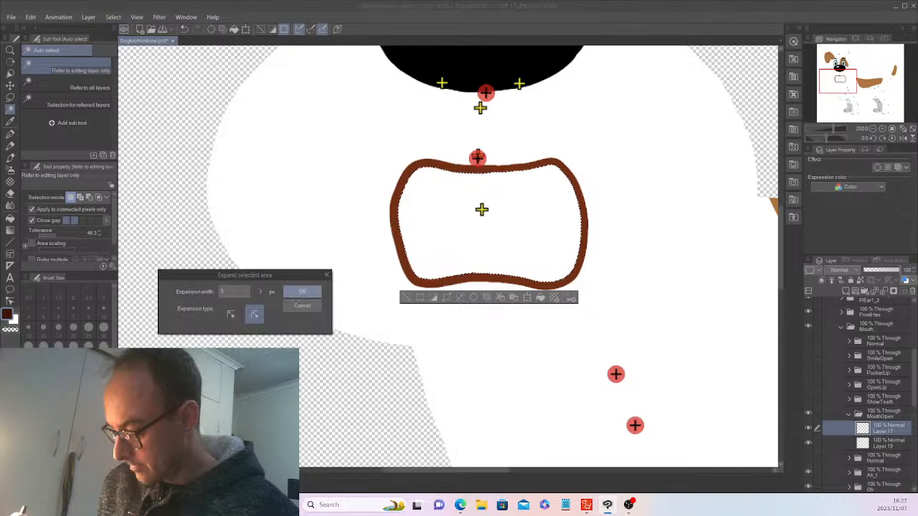
key("Return")
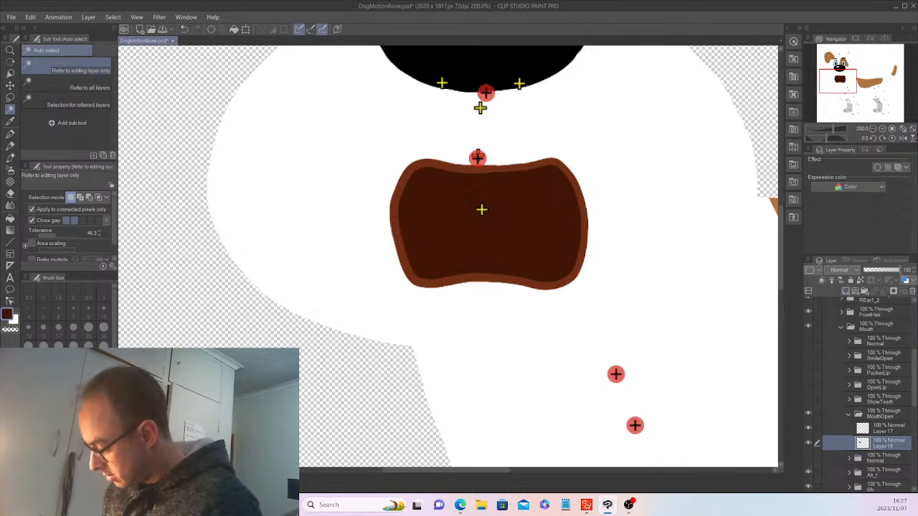
Step: Paint white upper and lower teeth inside the MouthOpen outline on a new layer between the outline and the dark brown fill
key("ctrl+shift+n")
key("x")
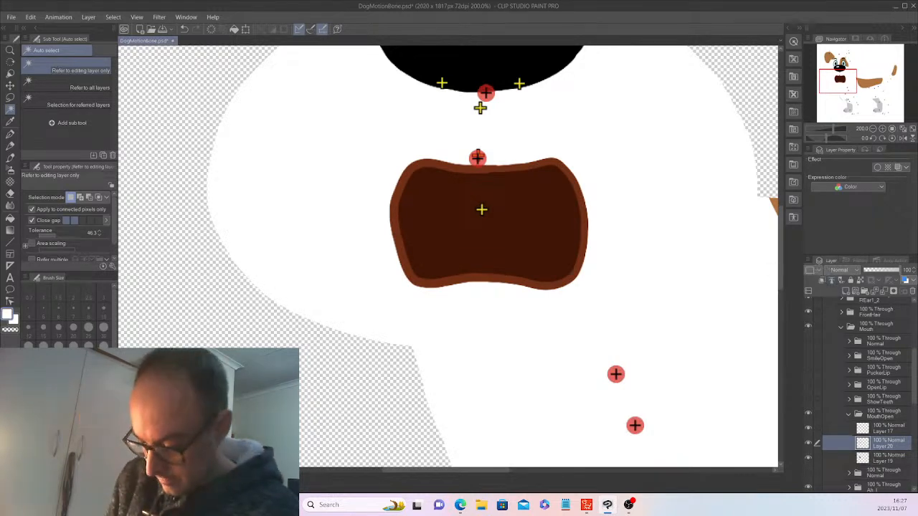
key("p")
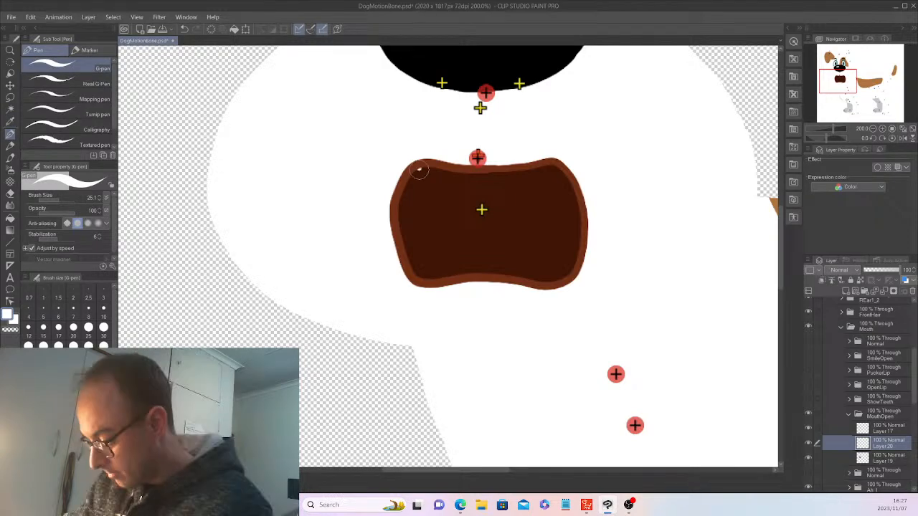
left_click_drag(419, 170, 508, 180)
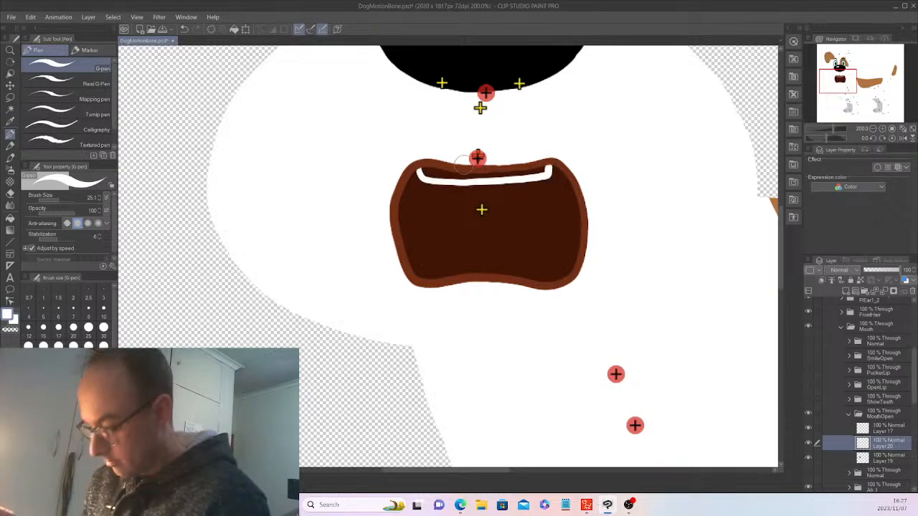
key("ctrl+z")
mouse_move(420, 172)
left_mouse_down()
mouse_move(422, 180)
mouse_move(539, 181)
mouse_move(543, 159)
left_mouse_up()
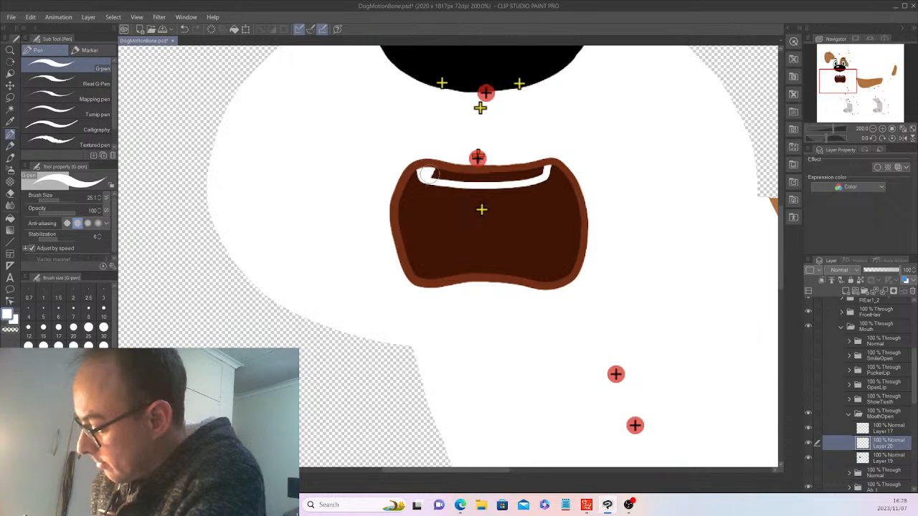
left_click_drag(428, 175, 547, 173)
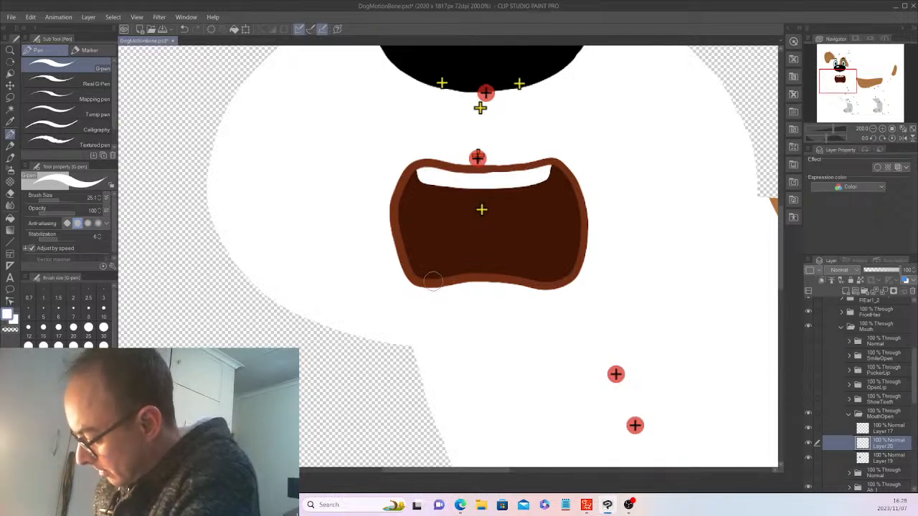
left_click(432, 275)
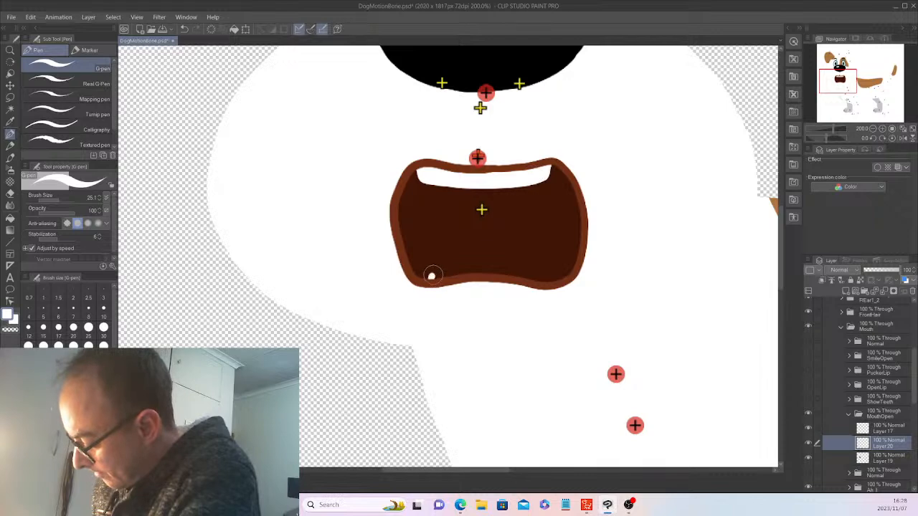
left_click_drag(432, 275, 549, 269)
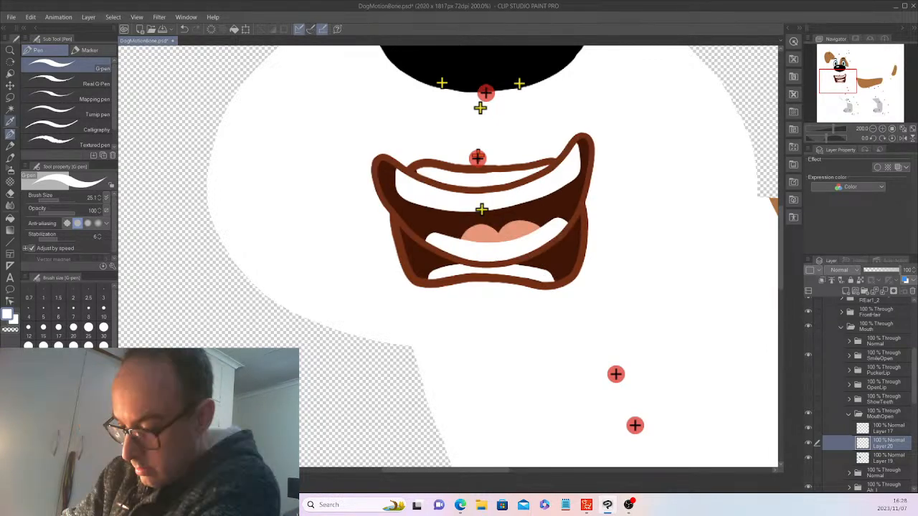
Step: Sample the pink tongue colour from the SmileOpen mouth and hide the SmileOpen folder
left_click(10, 121)
left_click(495, 234)
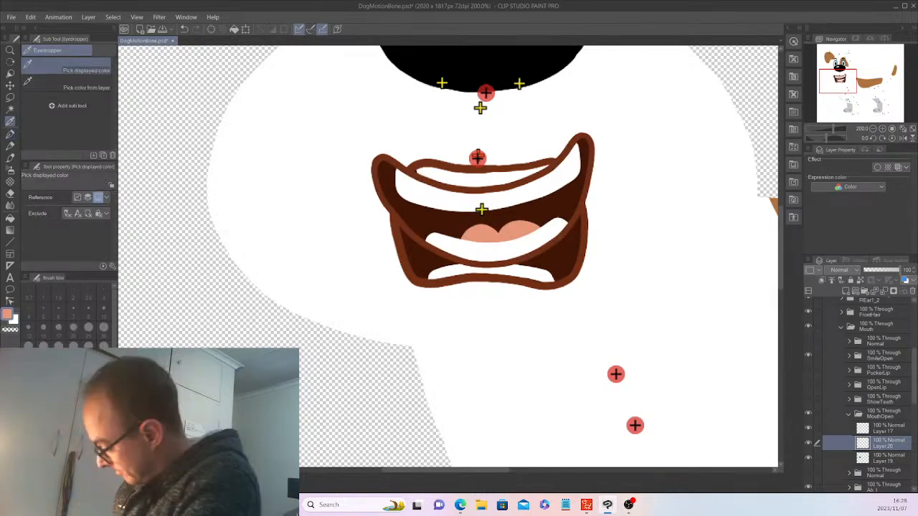
left_click(809, 356)
Step: Draw and fill a two-lobed pink tongue behind the lower teeth on a new layer above MouthOpen's dark brown fill
left_click(888, 458)
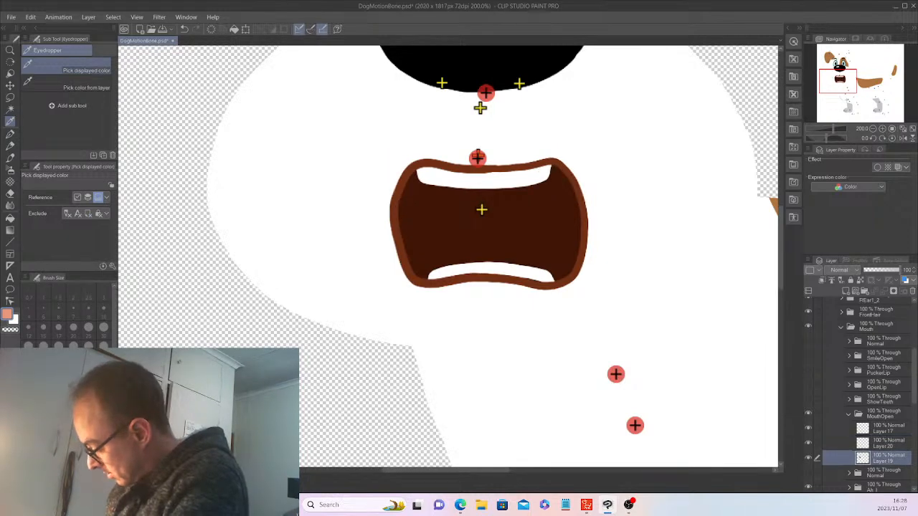
left_click(846, 291)
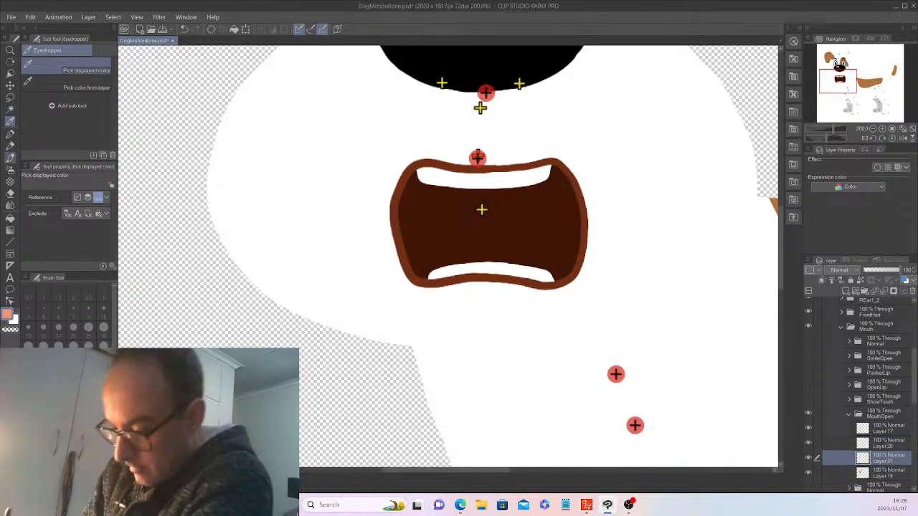
key("p")
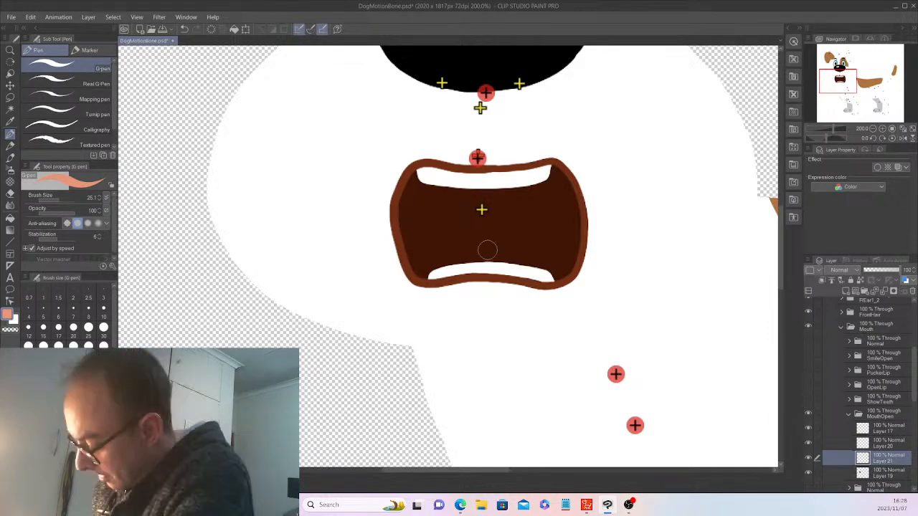
mouse_move(487, 249)
left_mouse_down()
mouse_move(463, 244)
mouse_move(507, 240)
mouse_move(525, 256)
left_mouse_up()
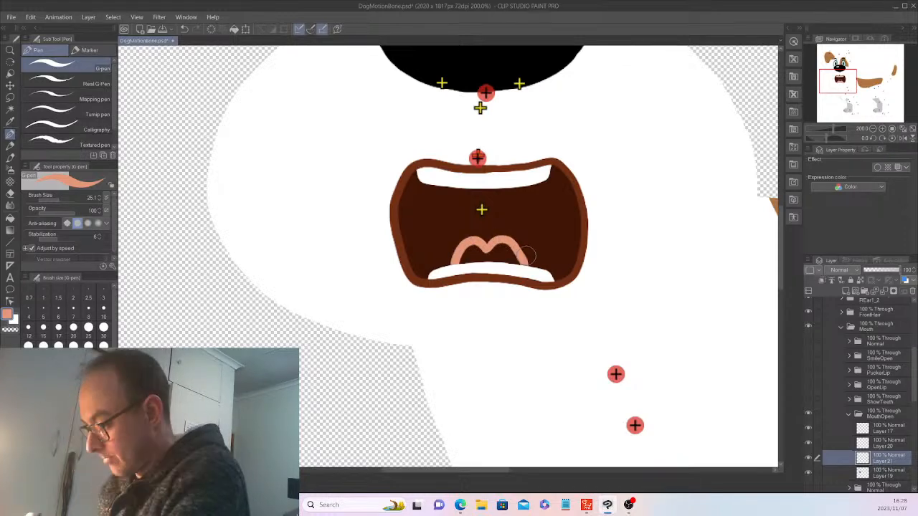
mouse_move(461, 261)
left_mouse_down()
mouse_move(505, 249)
mouse_move(503, 261)
mouse_move(480, 261)
mouse_move(518, 263)
left_mouse_up()
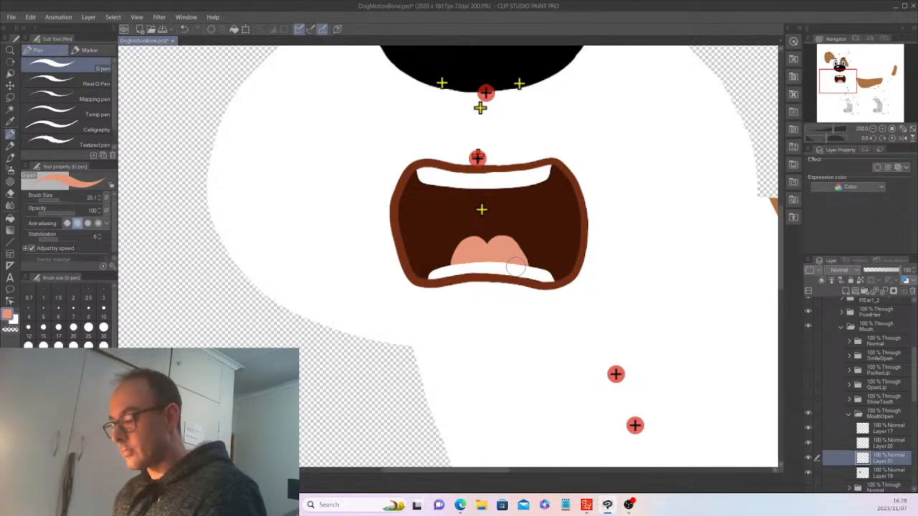
Step: Nudge the whole MouthOpen folder slightly upward using the SmileOpen mouth as a temporary reference, and collapse the MouthOpen folder
scroll(517, 267, "down", 4)
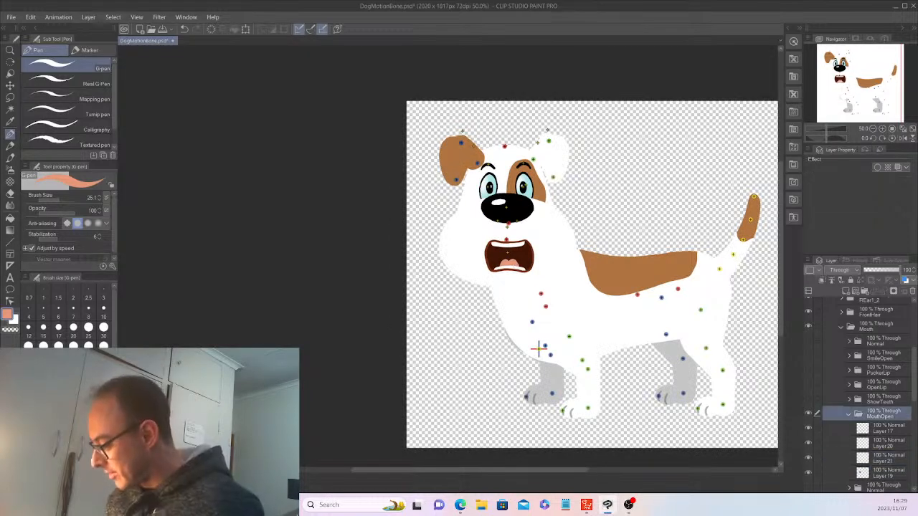
left_click(808, 356)
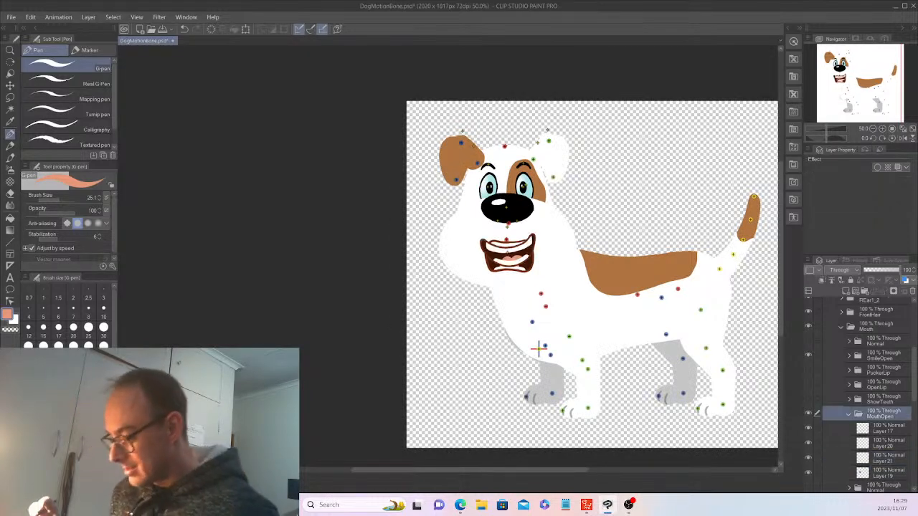
key("k")
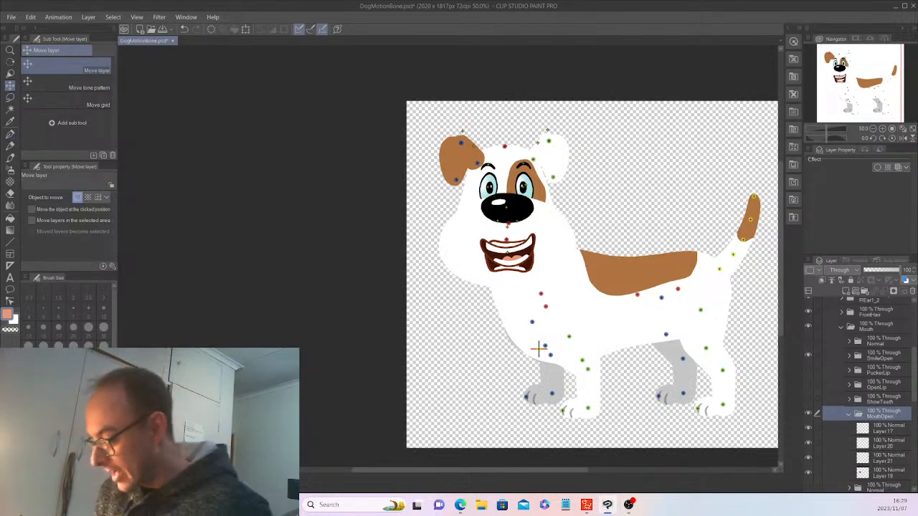
key("Up")
key("Up")
key("Up")
key("Up")
key("Up")
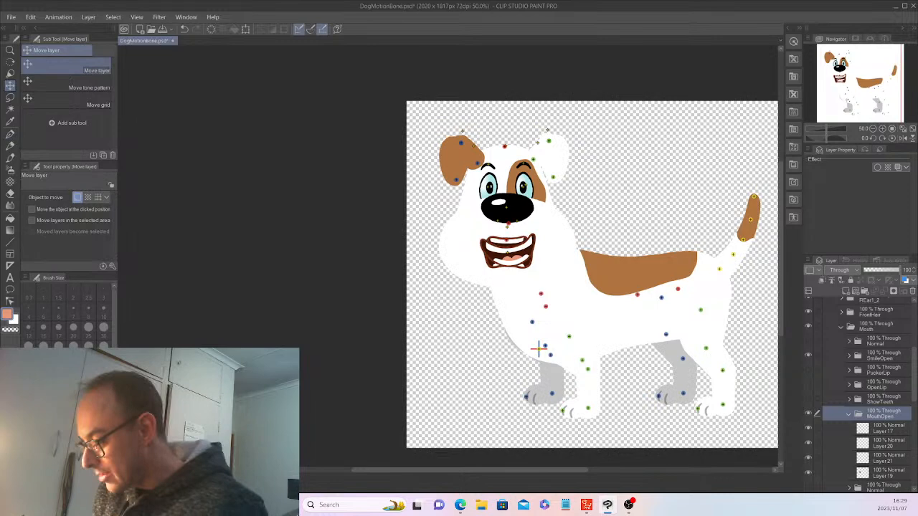
key("Up")
key("Up")
key("Up")
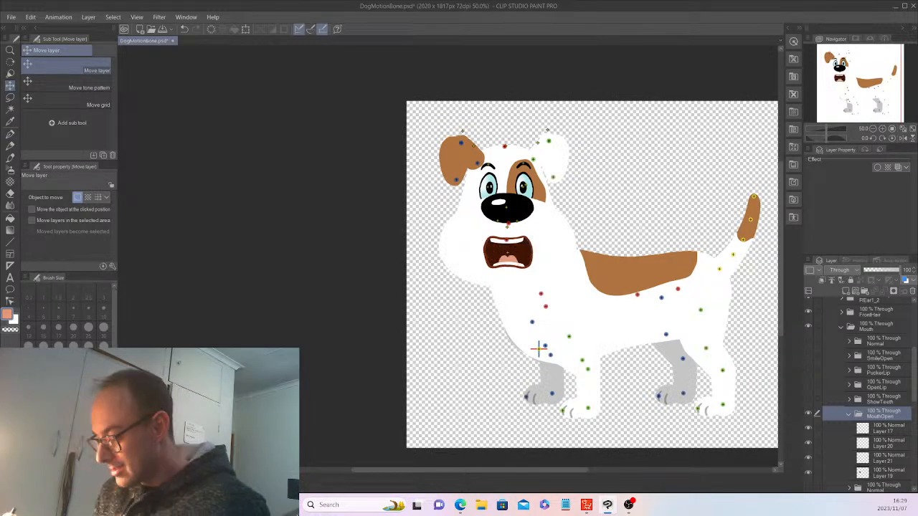
key("Up")
key("Up")
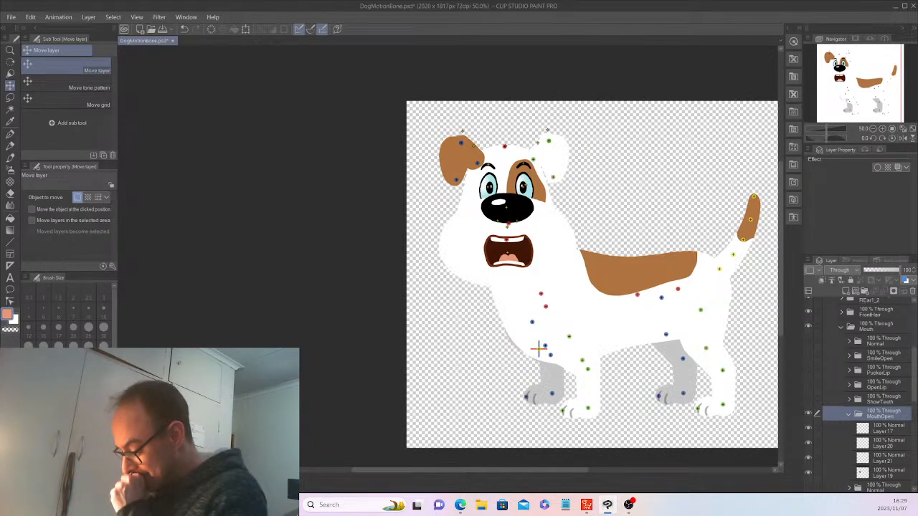
left_click(849, 414)
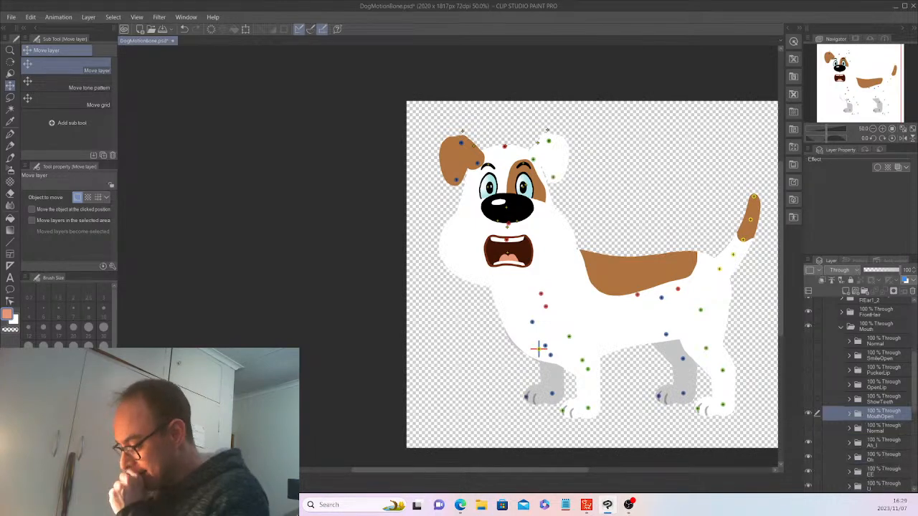
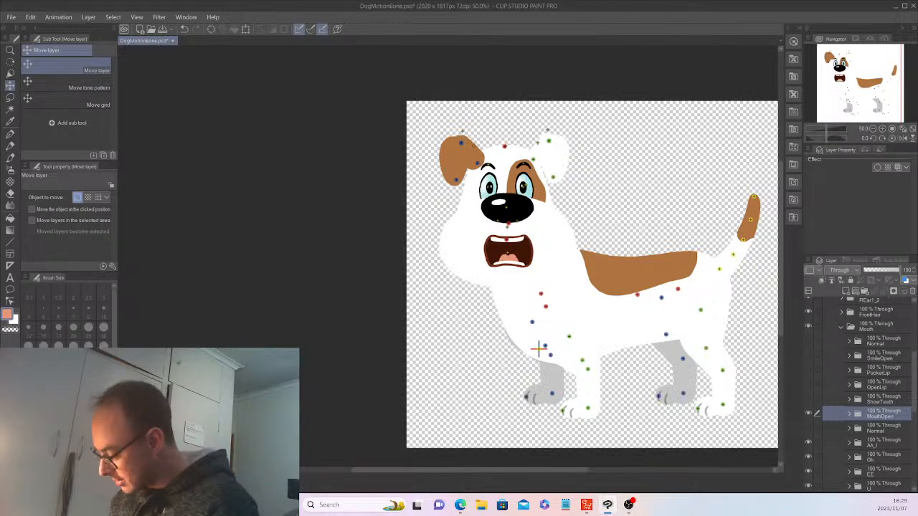
Step: Copy the four mouth layers from the MouthOpen folder into the Ah_I folder and hide MouthOpen
key("alt+[")
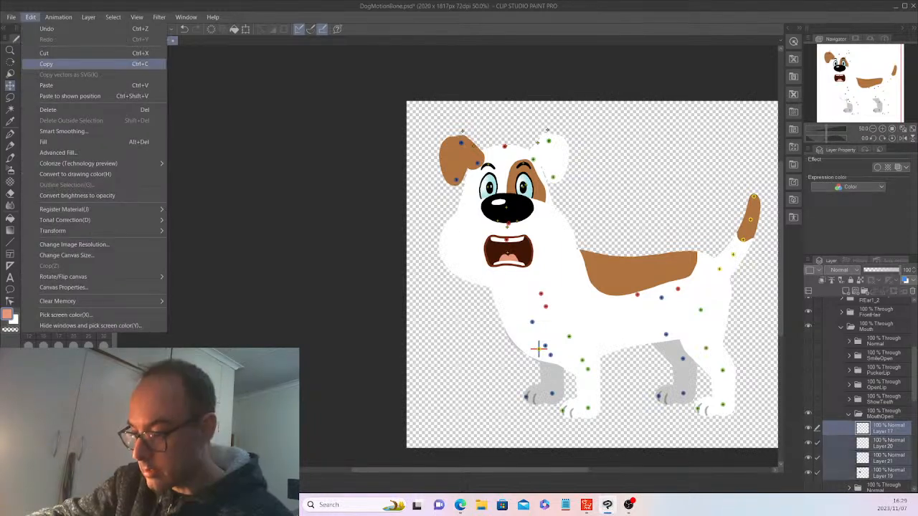
left_click(47, 64)
left_click(850, 414)
left_click_drag(915, 381, 914, 396)
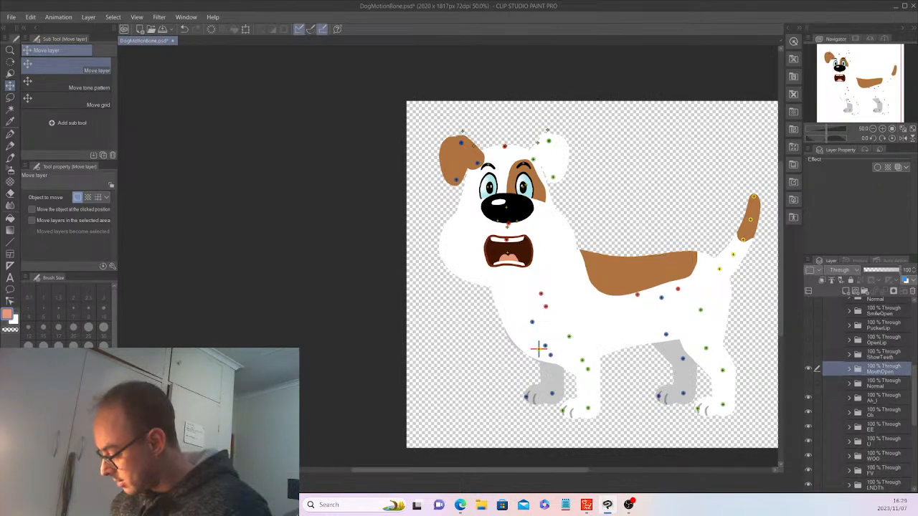
left_click(849, 398)
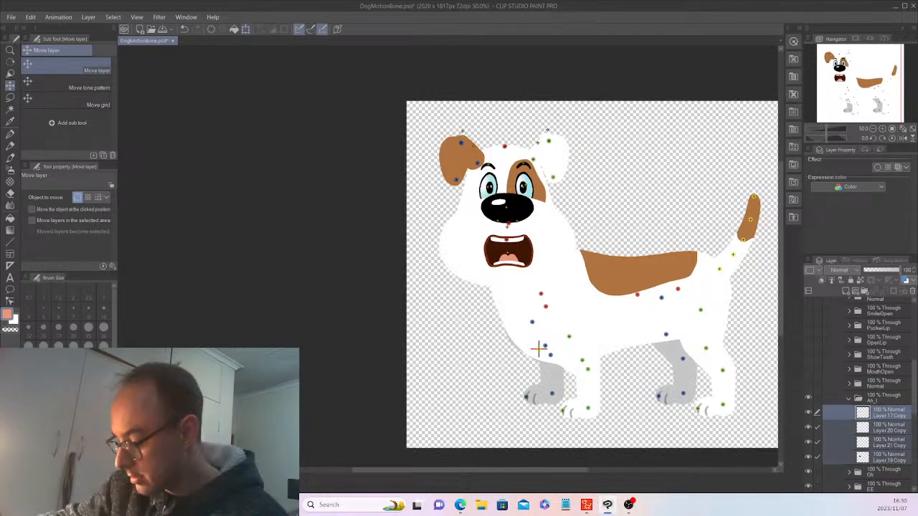
Step: Scale the copied Ah_I mouth down to about 84% width, flatten it slightly, and reposition it below the nose
key("ctrl+t")
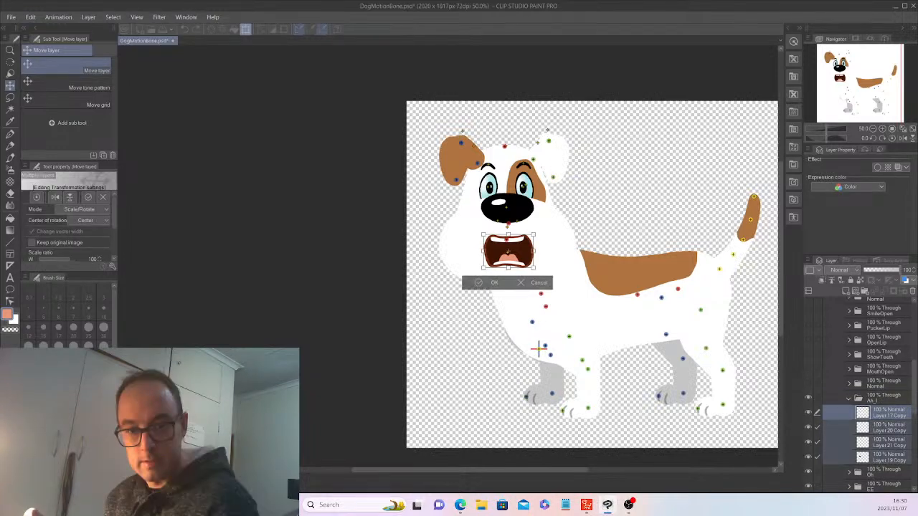
scroll(497, 256, "up", 3)
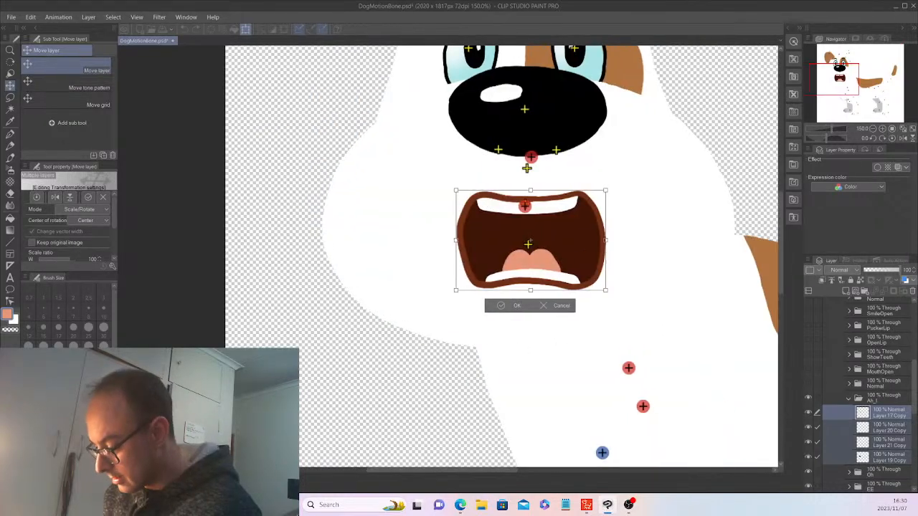
left_click_drag(456, 190, 480, 223)
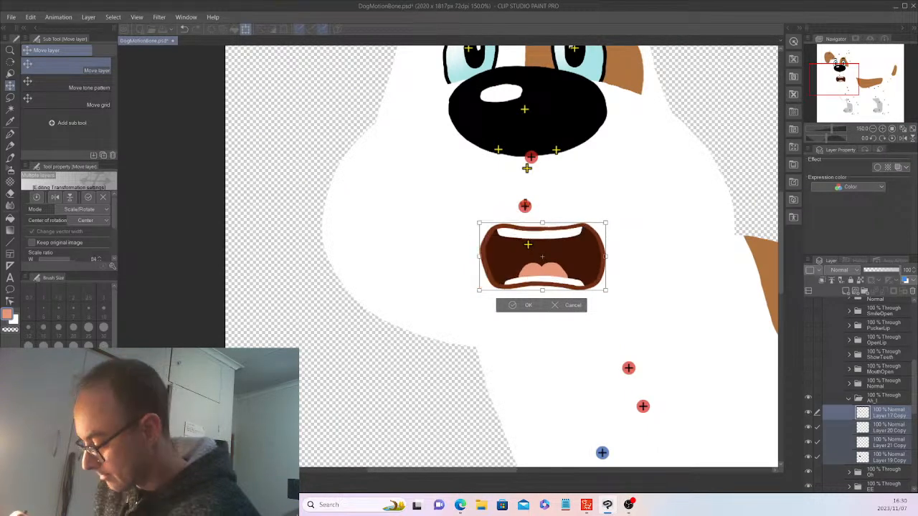
left_click_drag(542, 257, 526, 239)
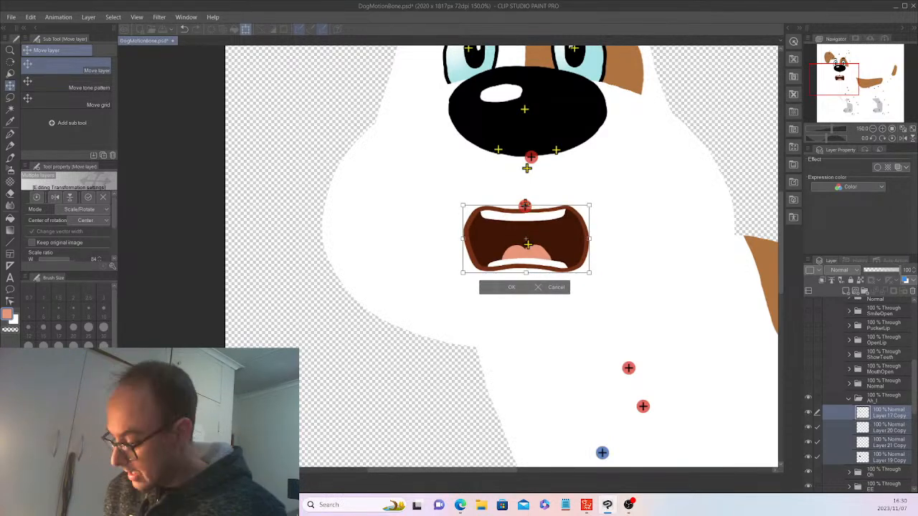
Step: Distort the Ah_I mouth so its lower corners spread outward and its upper corners pull inward, and apply the transformation
left_click_drag(463, 272, 457, 275)
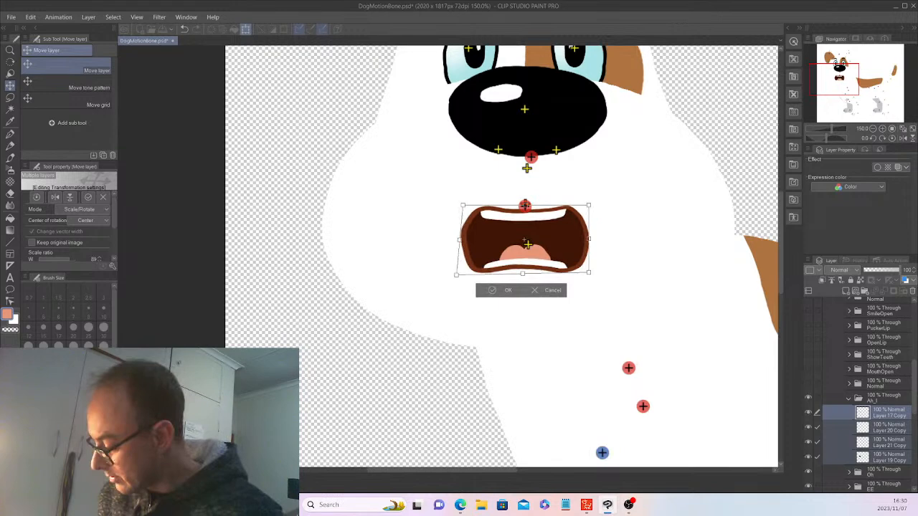
left_click_drag(588, 273, 598, 274)
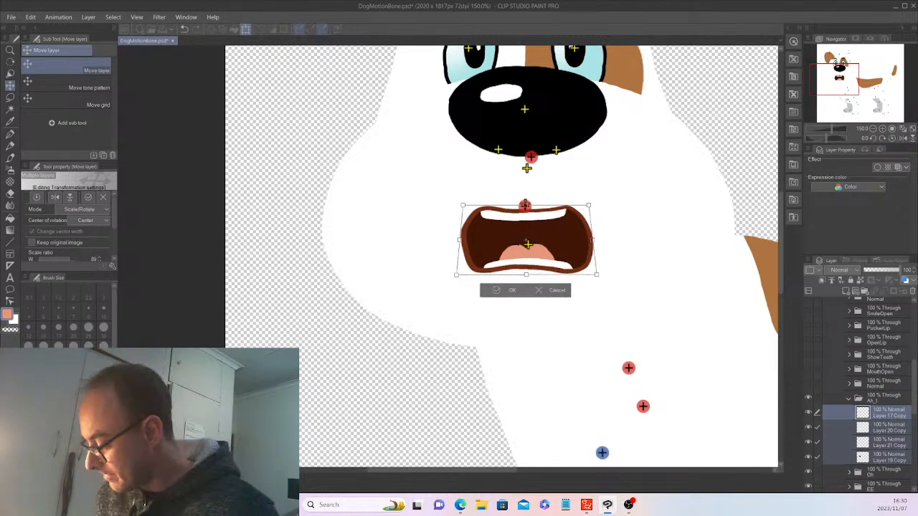
left_click_drag(463, 206, 471, 204)
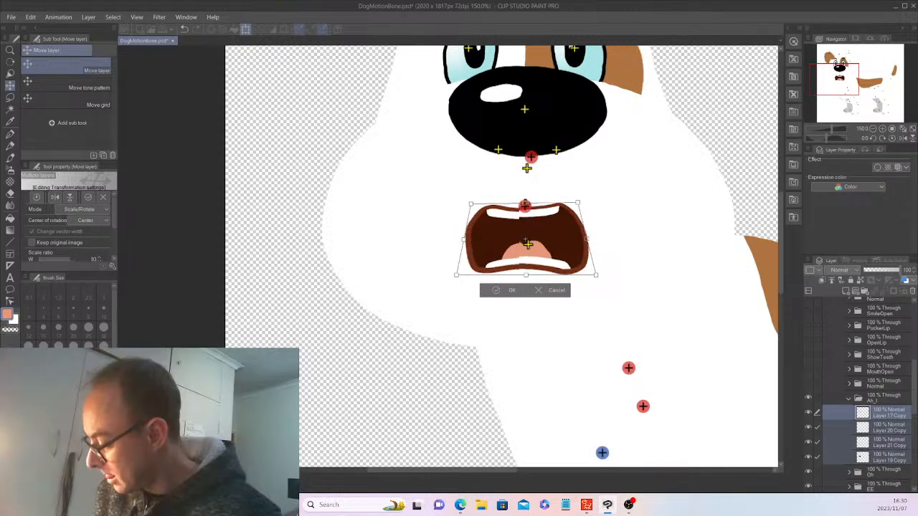
left_click_drag(589, 205, 580, 203)
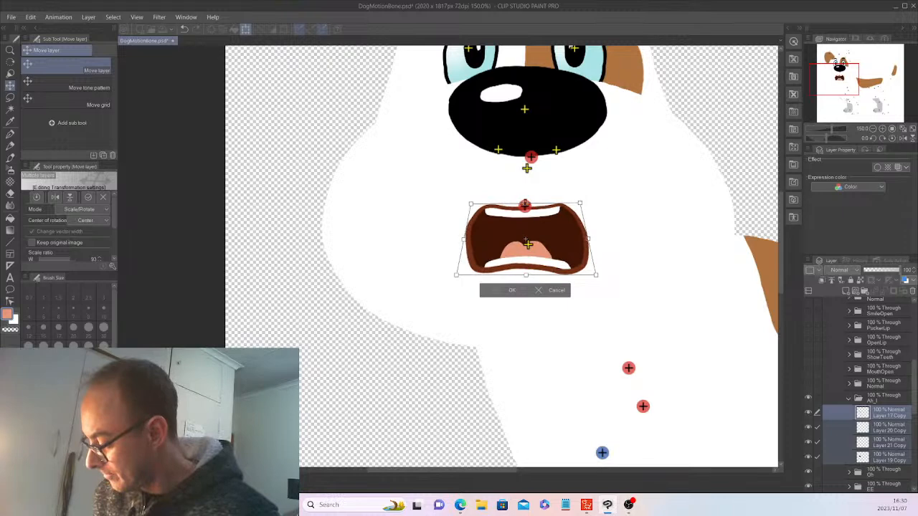
key("Return")
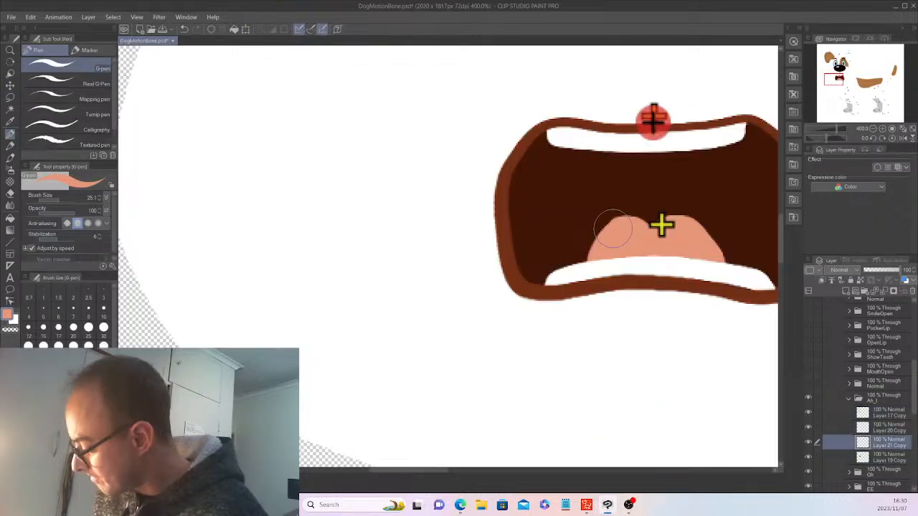
Step: Widen both sides of the tongue on Layer 21 Copy in its existing pink with the G-pen, then collapse the Ah_I folder
left_click_drag(613, 228, 584, 251)
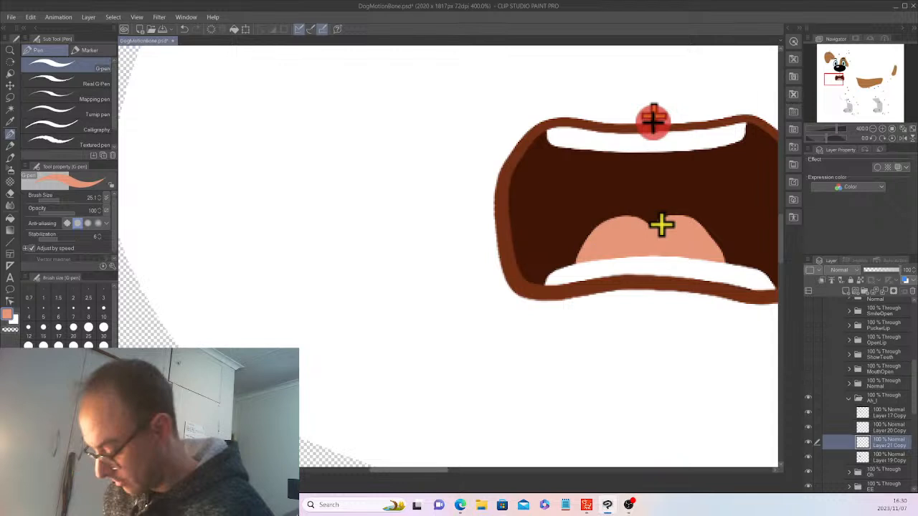
left_click_drag(652, 121, 509, 120)
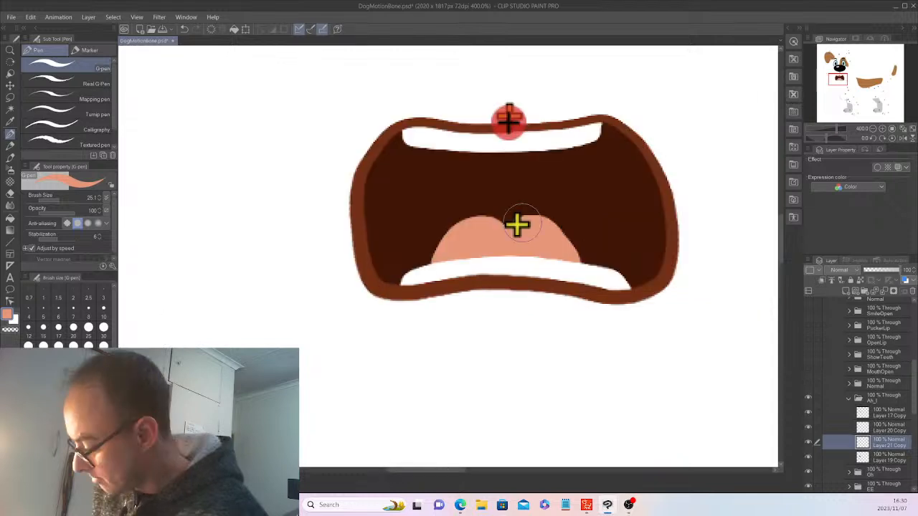
left_click_drag(522, 224, 589, 257)
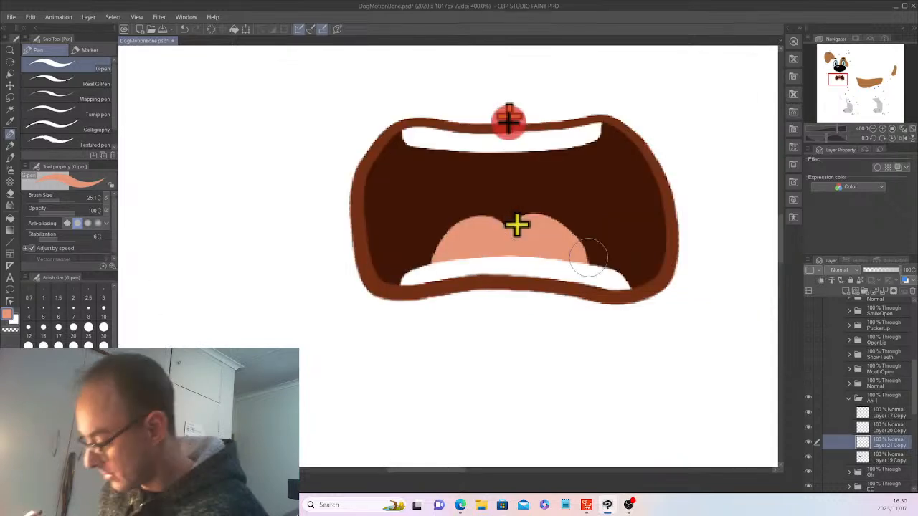
left_click(849, 398)
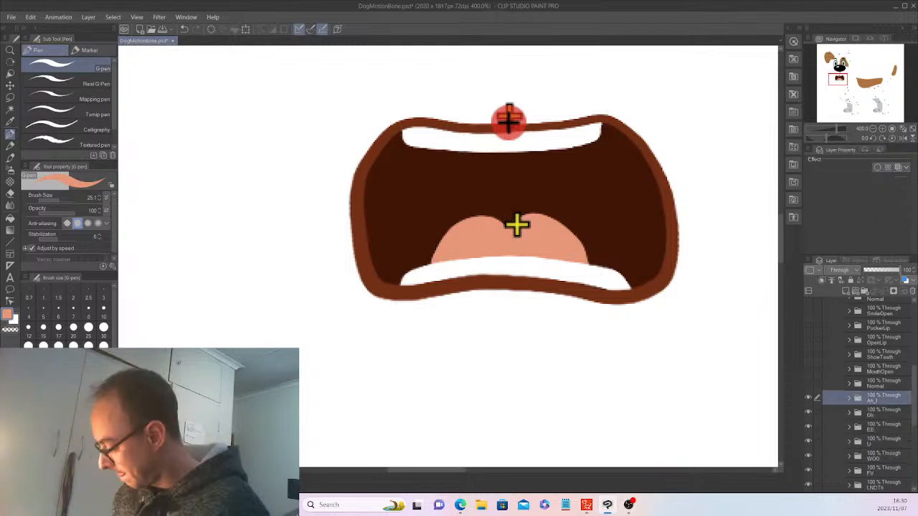
Step: Show the Normal mouth as a reference and move the Ah_I mouth slightly down and right to line up with it
key("ctrl+alt+0")
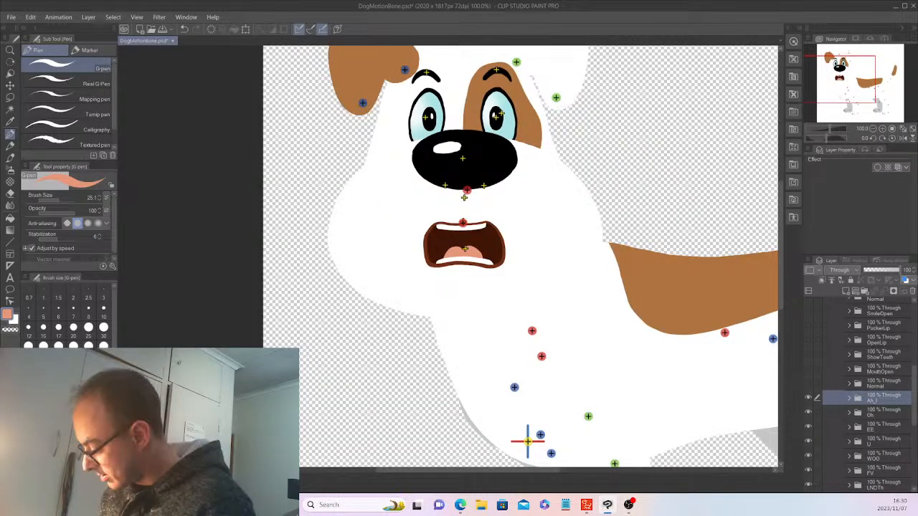
scroll(866, 394, "up", 2)
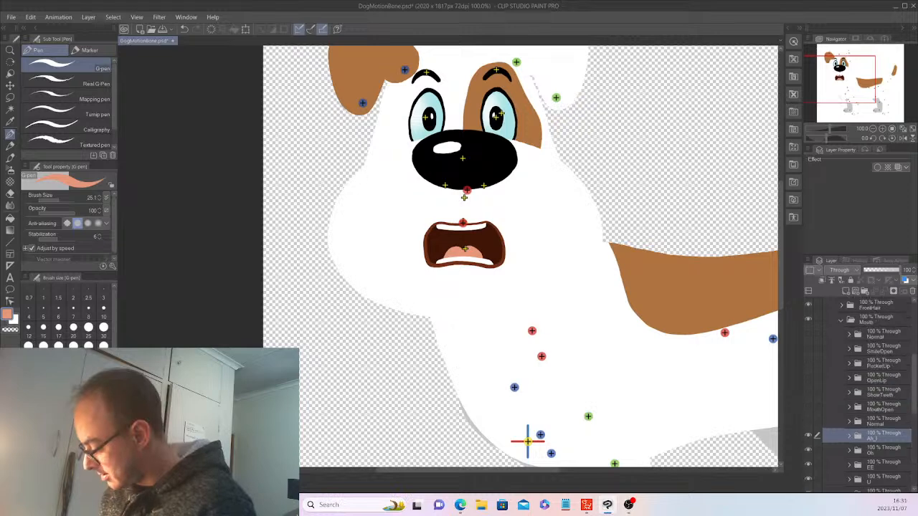
left_click(808, 334)
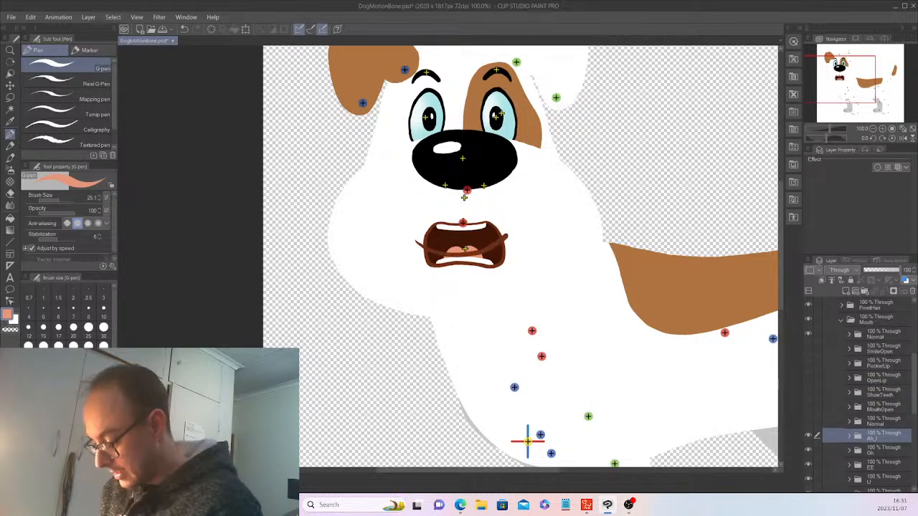
key("k")
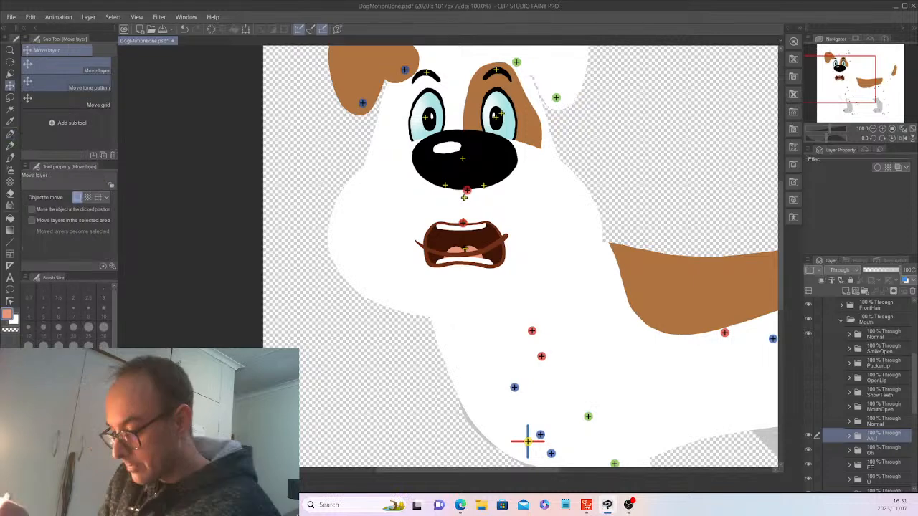
left_click_drag(464, 248, 467, 252)
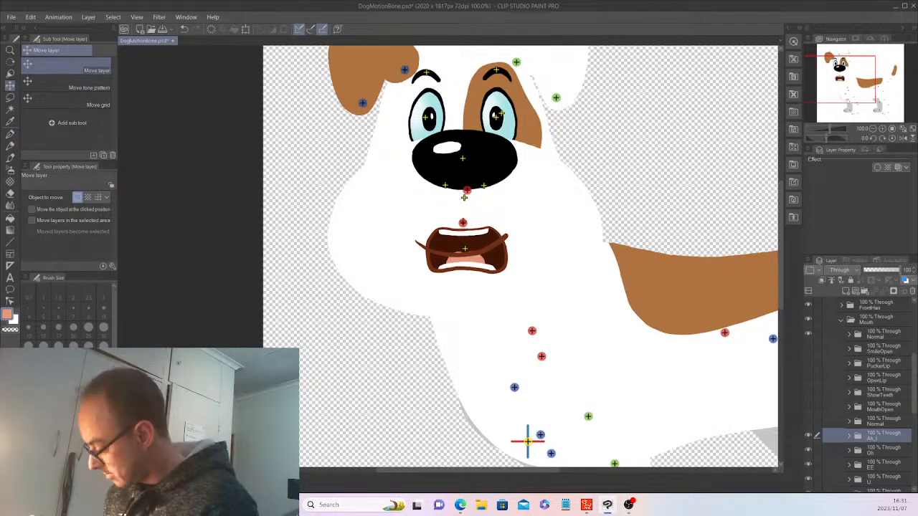
Step: Compare the Ah_I mouth with the SmileOpen mouth, leaving both the Normal and SmileOpen folders hidden
left_click(808, 334)
left_click(809, 349)
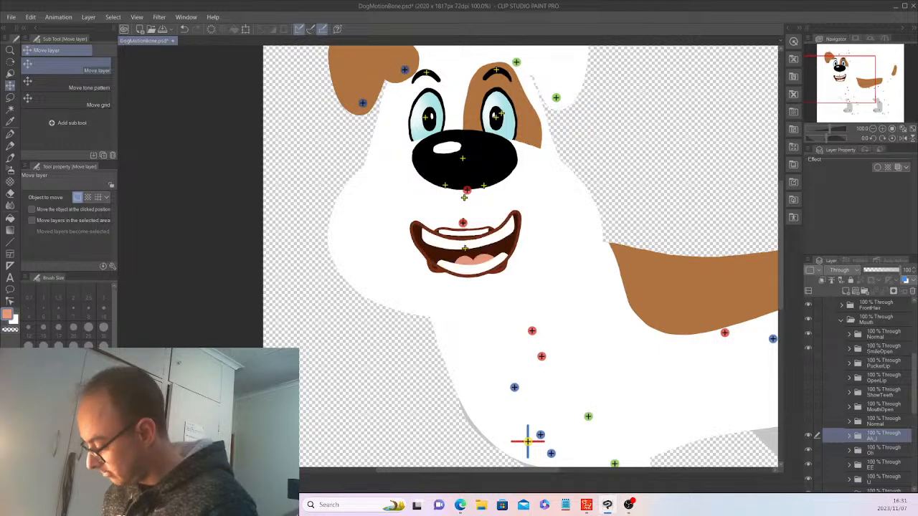
left_click(808, 349)
left_click(809, 334)
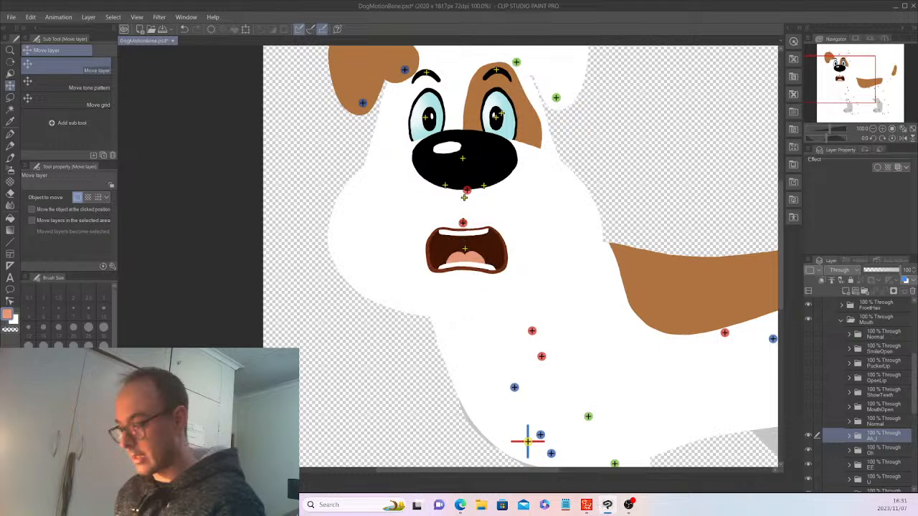
Step: Check the whole dog with the Ah_I mouth and save DogMotionBone.psd
scroll(527, 441, "up", 2)
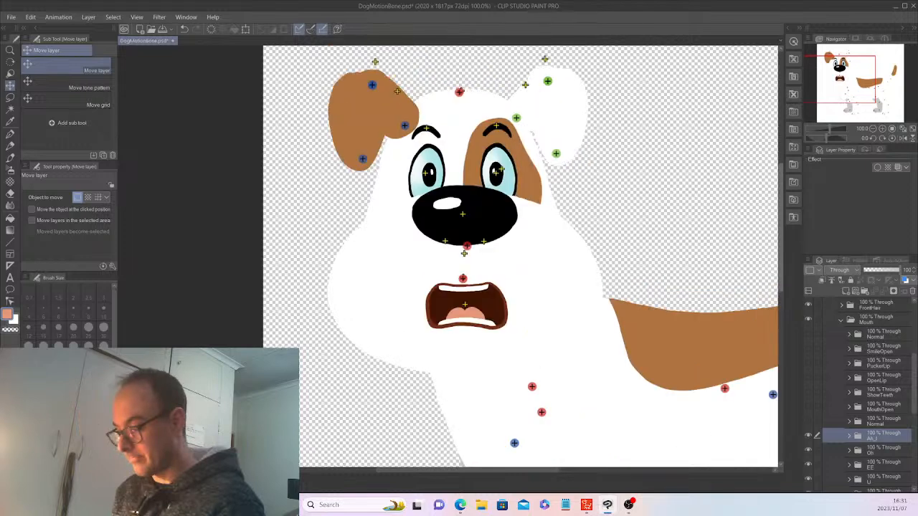
scroll(651, 386, "down", 2)
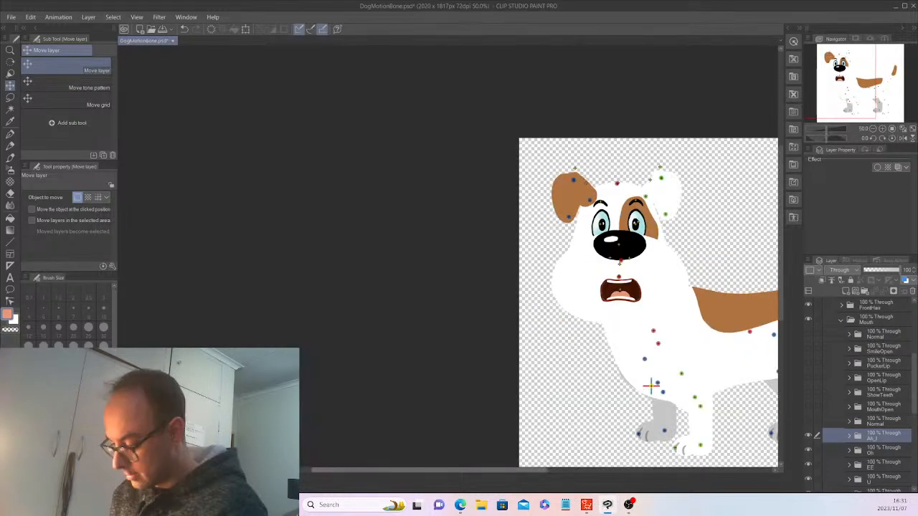
left_click_drag(652, 386, 455, 386)
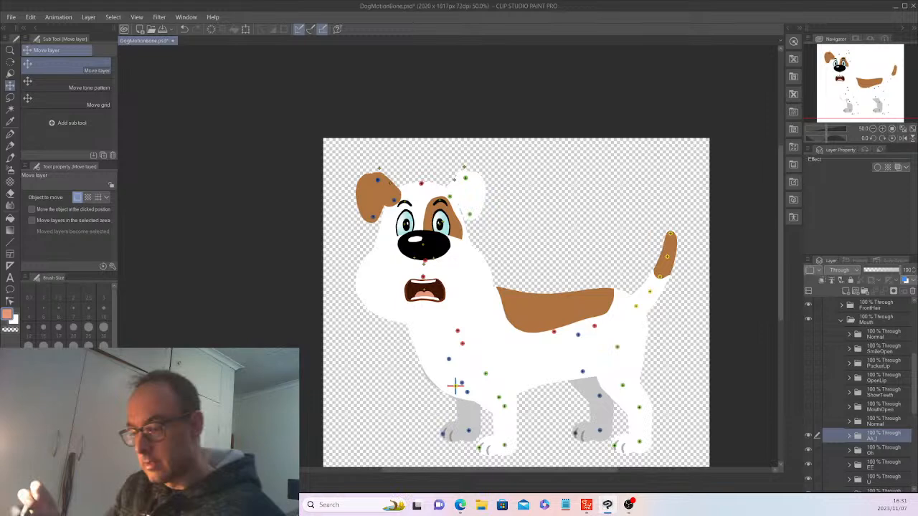
left_click(10, 17)
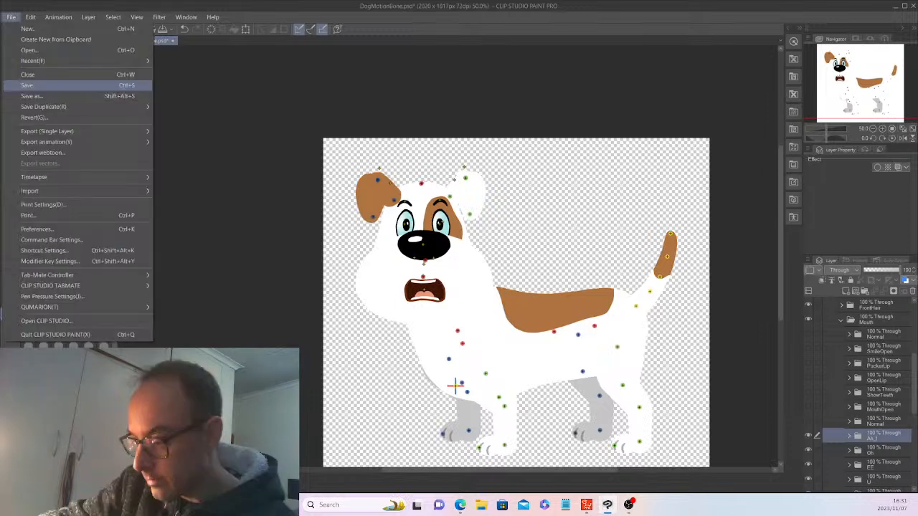
left_click(27, 85)
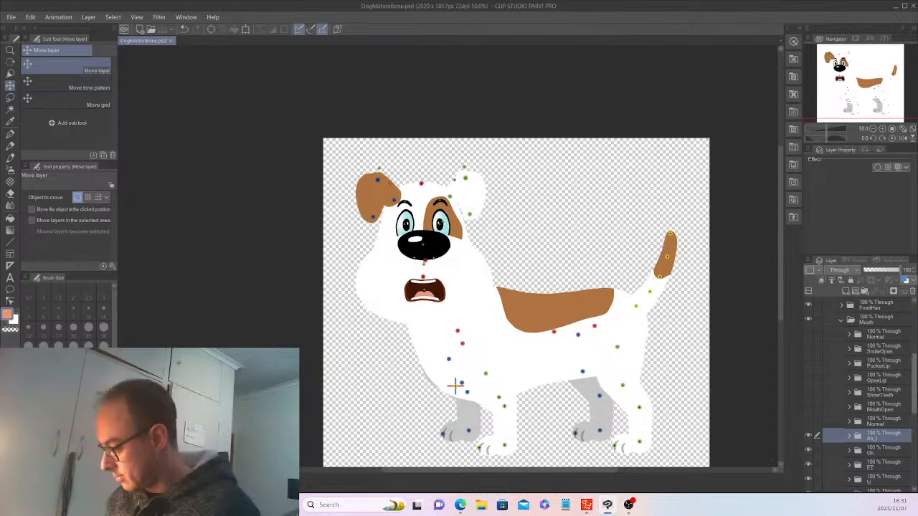
Step: Create a new raster layer inside the Oh mouth folder
scroll(861, 387, "down", 2)
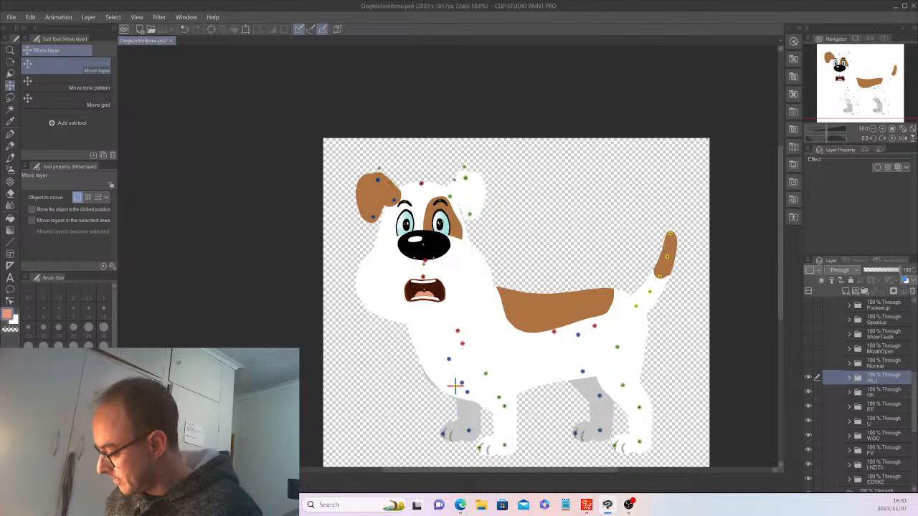
scroll(868, 394, "up", 5)
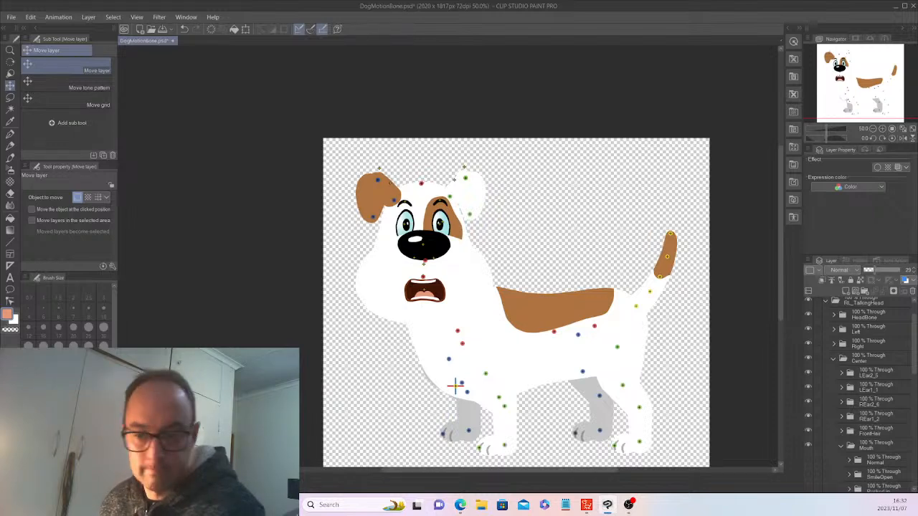
scroll(865, 395, "down", 1)
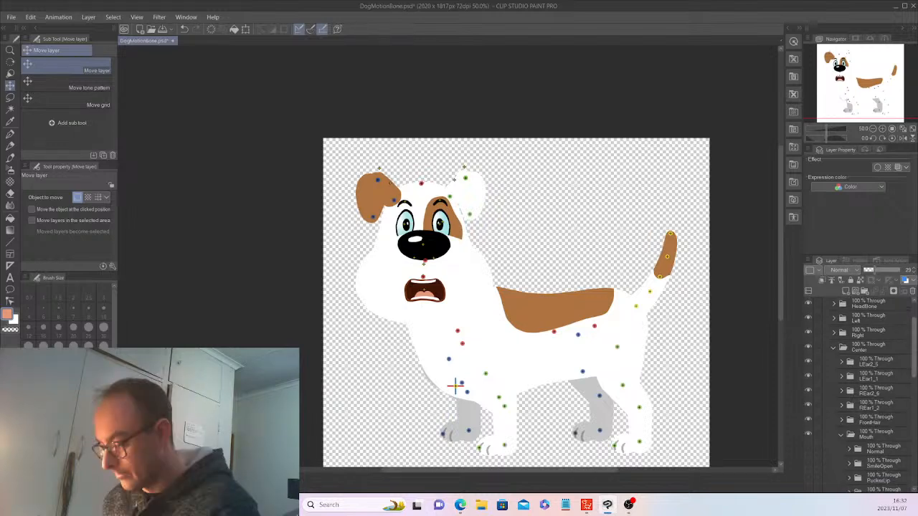
scroll(865, 394, "down", 5)
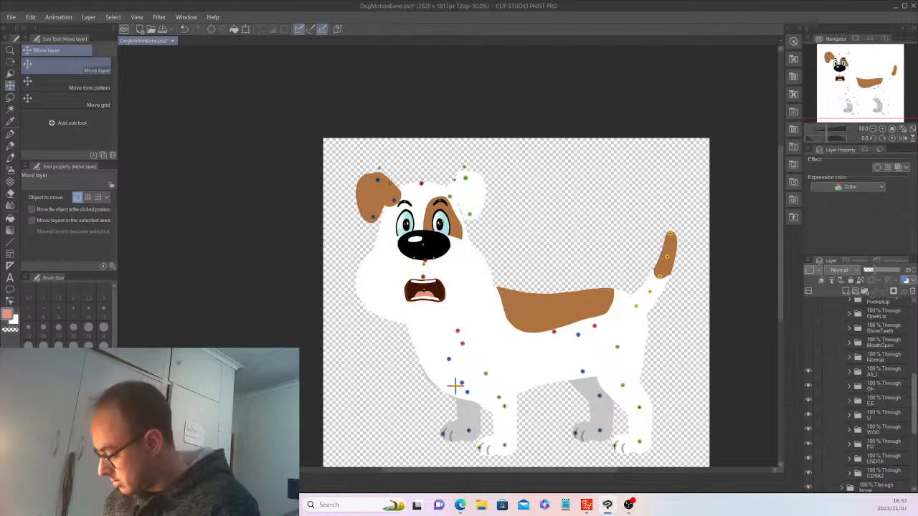
scroll(864, 394, "down", 1)
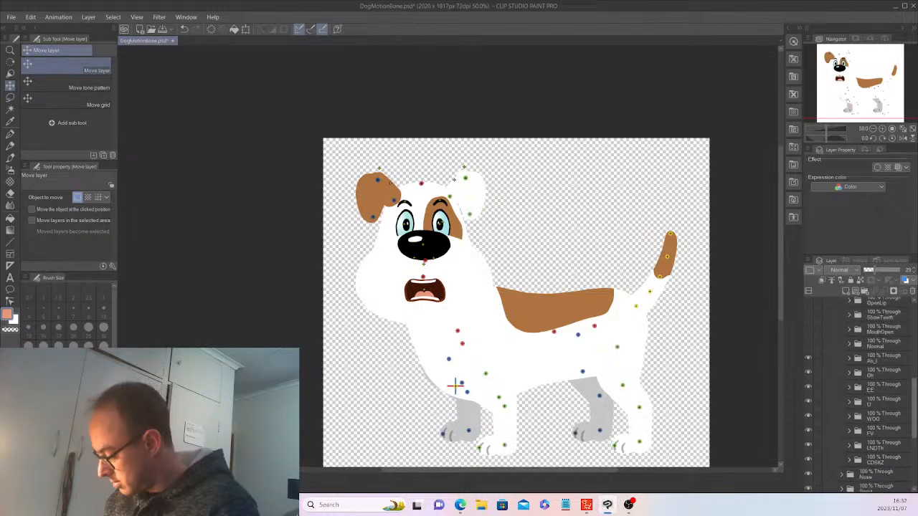
scroll(864, 394, "up", 1)
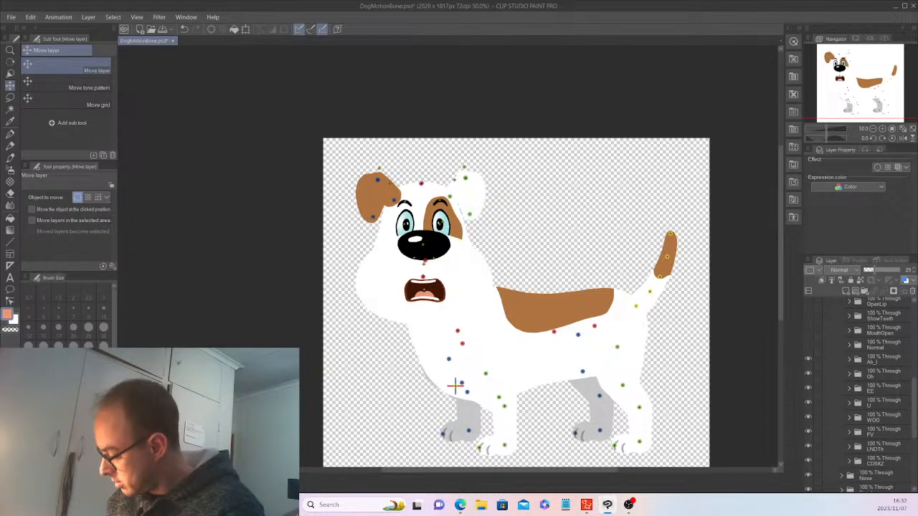
key("ctrl+shift+n")
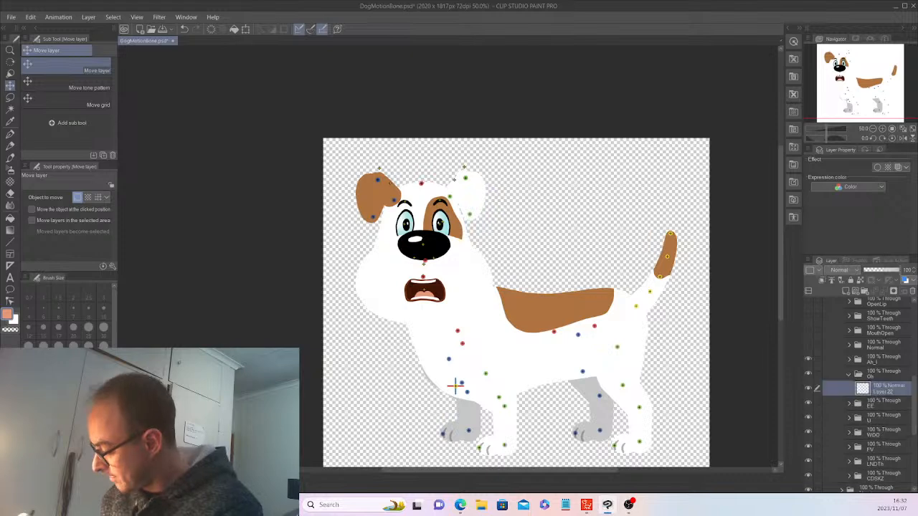
Step: Sample the reddish-brown lip colour from the Ah_I mouth and draw a small round lip ring on the Oh folder's Layer 22 with the G-pen
key("ctrl+z")
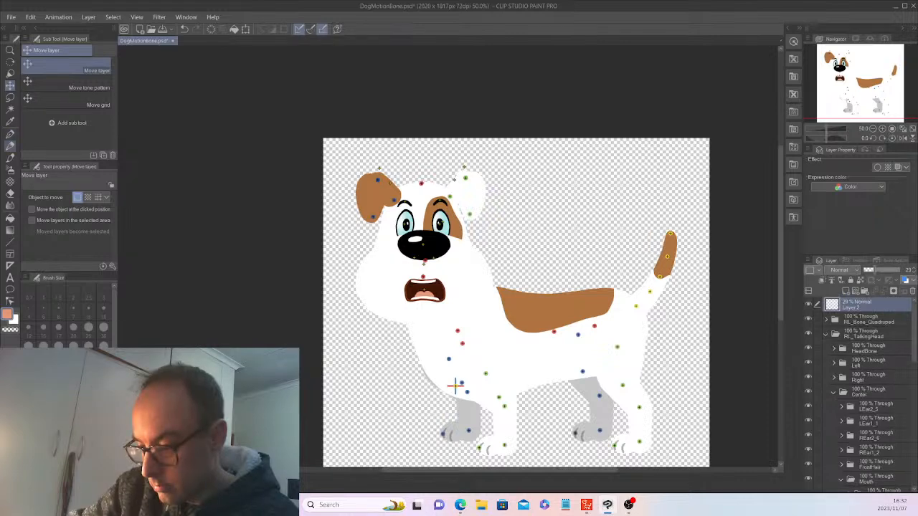
key("p")
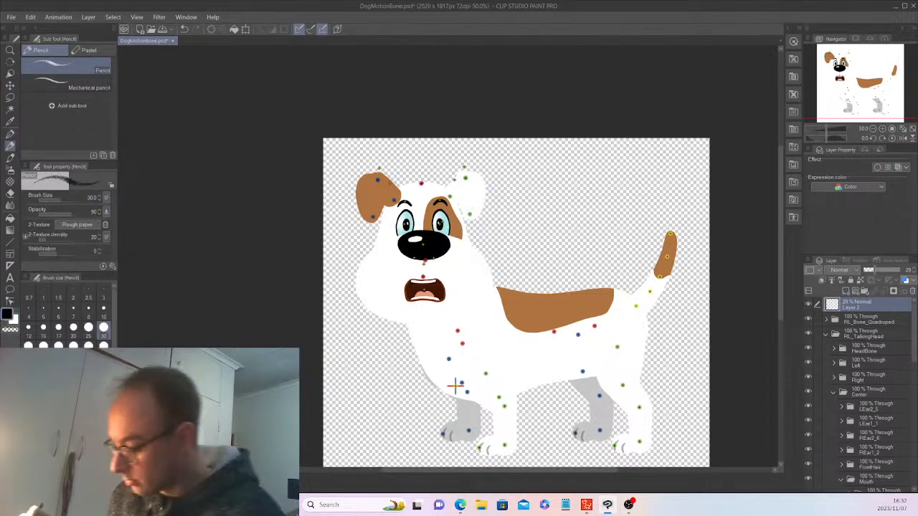
key("ctrl+alt+0")
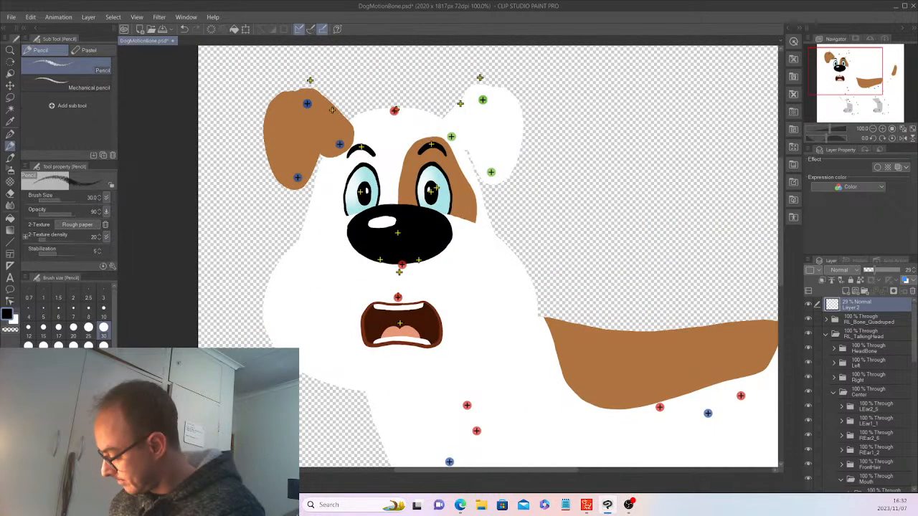
scroll(861, 387, "down", 3)
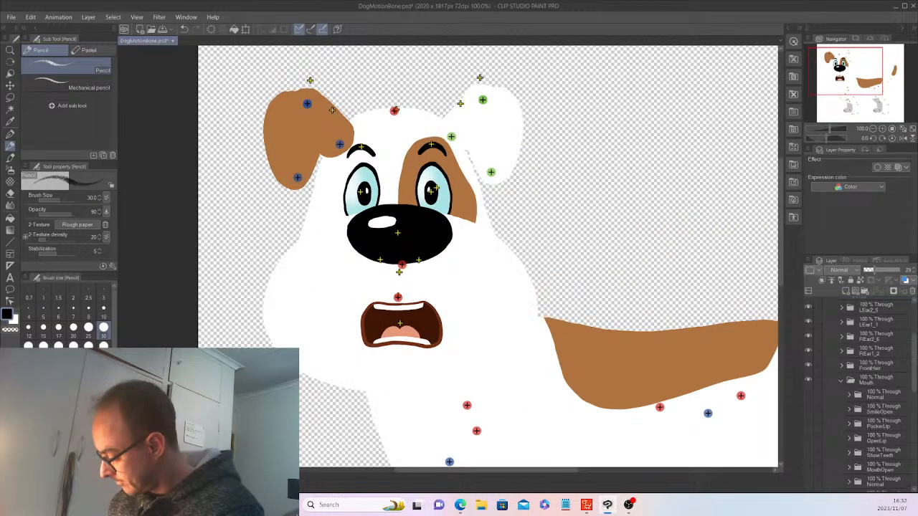
scroll(861, 388, "down", 3)
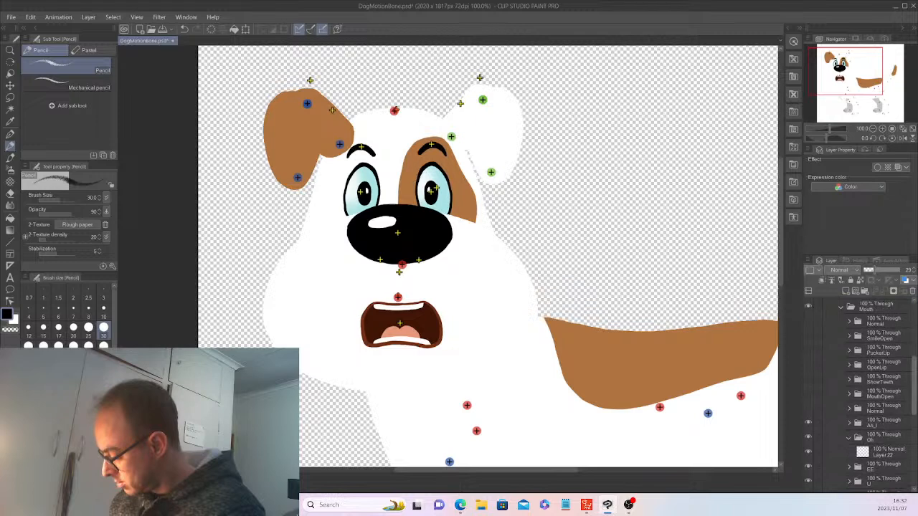
left_click(808, 424)
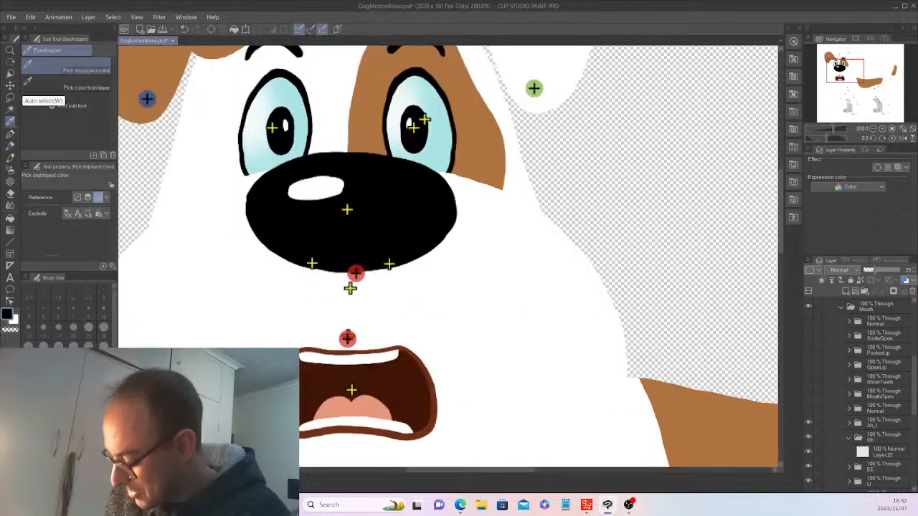
left_click(430, 381)
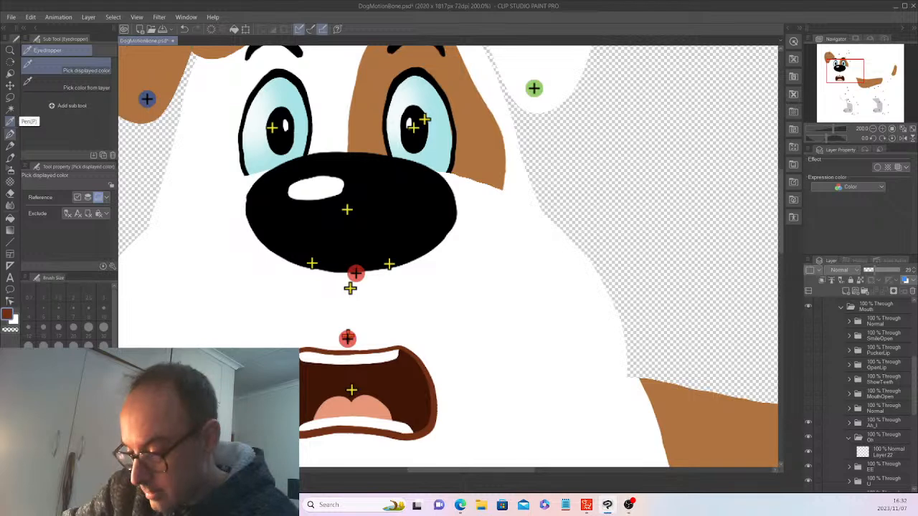
left_click(10, 133)
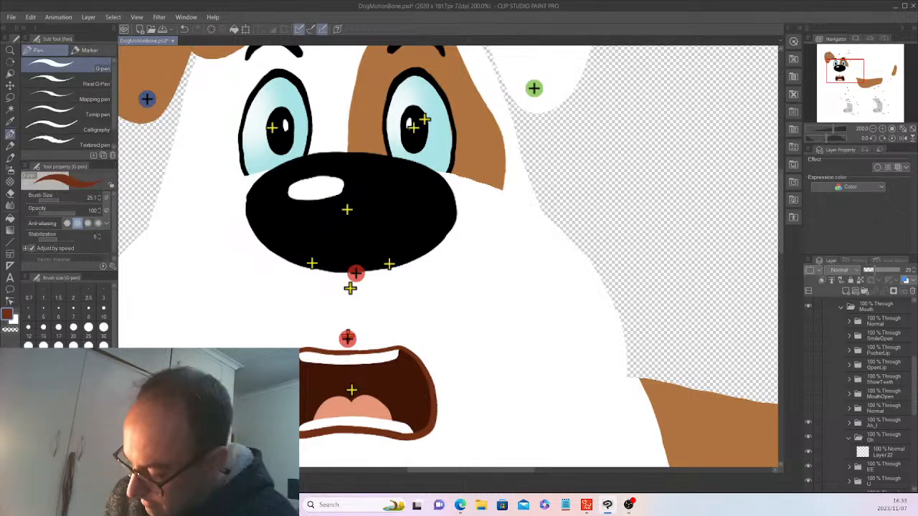
left_click(888, 453)
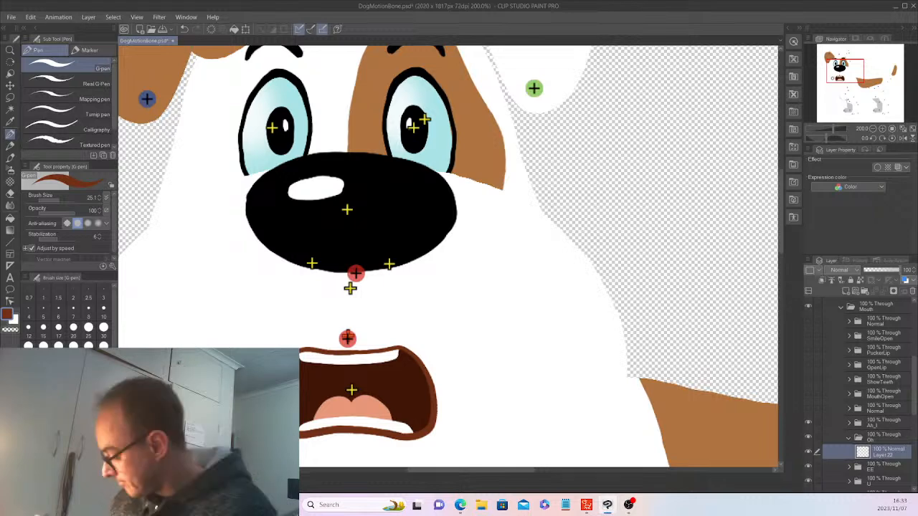
Step: Add a raster layer beneath Layer 22 and paint the Oh mouth's interior in the dark brown sampled from the Ah_I mouth
key("ctrl+shift+n")
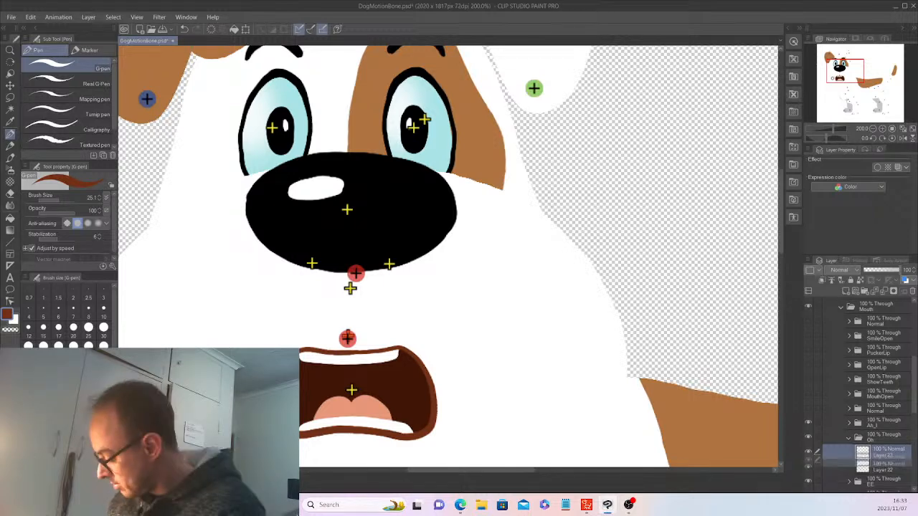
left_click_drag(888, 455, 889, 472)
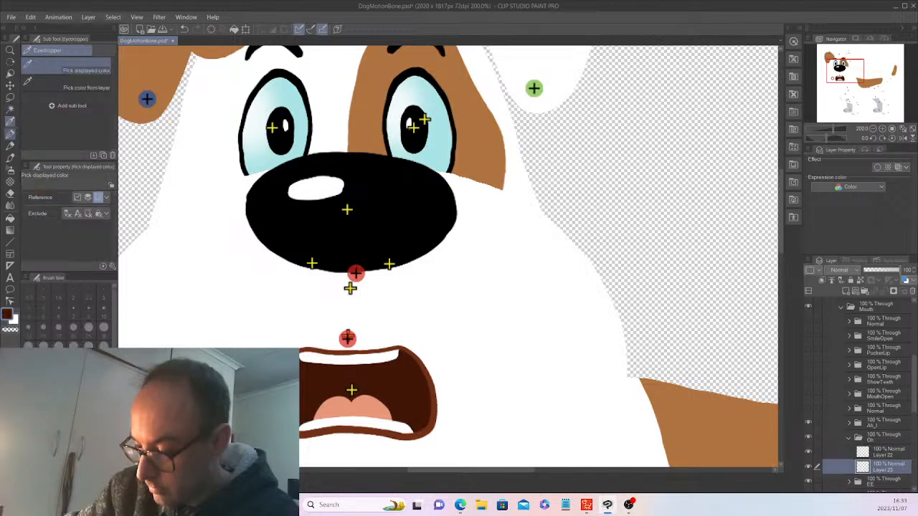
key("p")
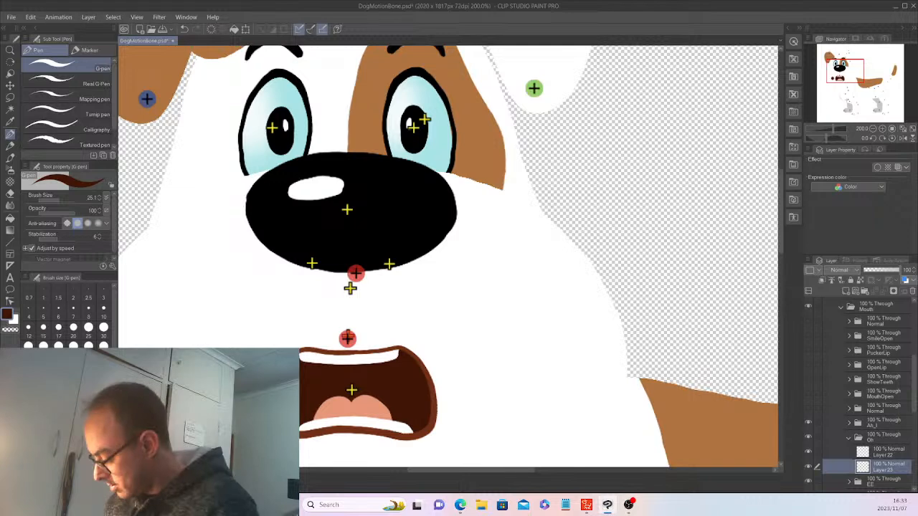
Step: Hide the Ah_I mouth and move the whole Oh folder so its mouth sits centred under the nose
left_click(884, 438)
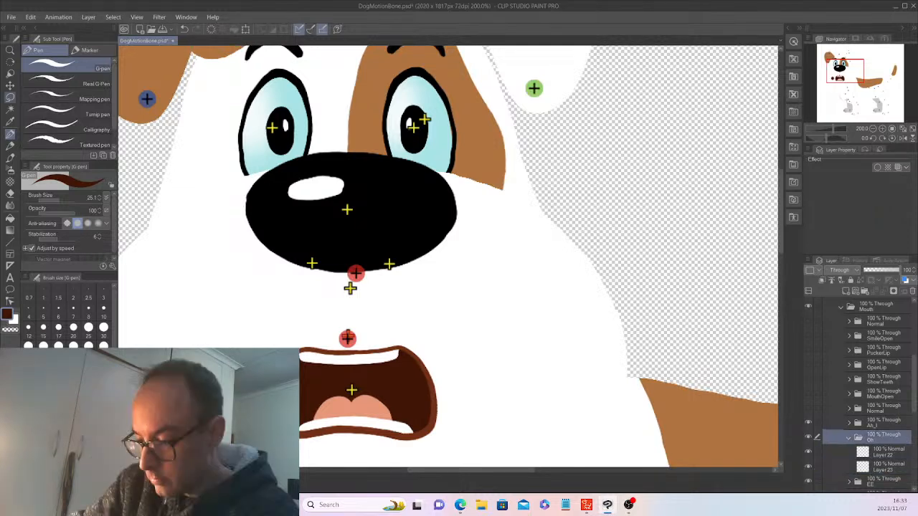
key("k")
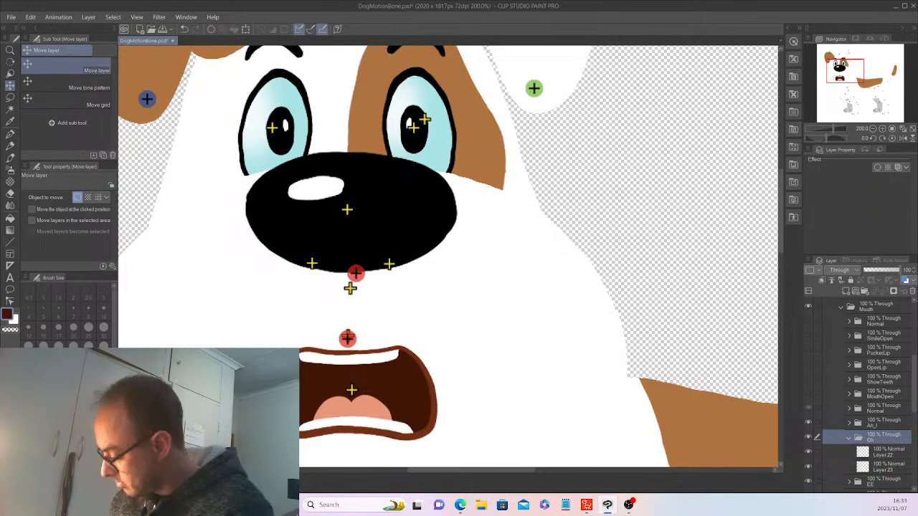
left_click(809, 423)
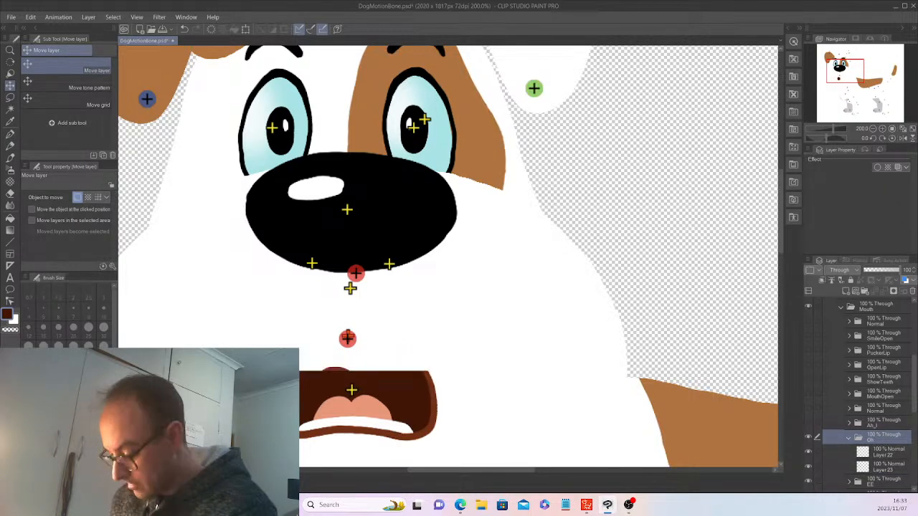
Step: Check the whole dog with the Oh mouth and save DogMotionBone.psd
scroll(560, 398, "down", 4)
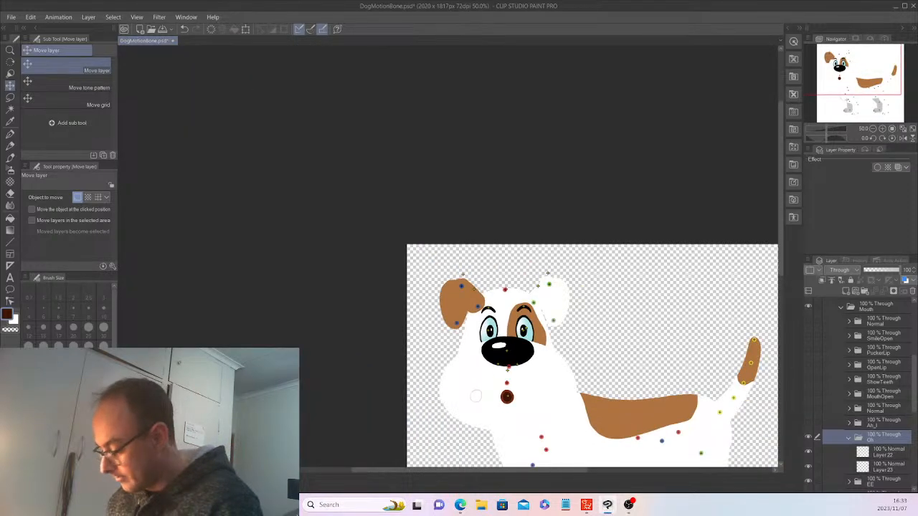
scroll(861, 395, "up", 5)
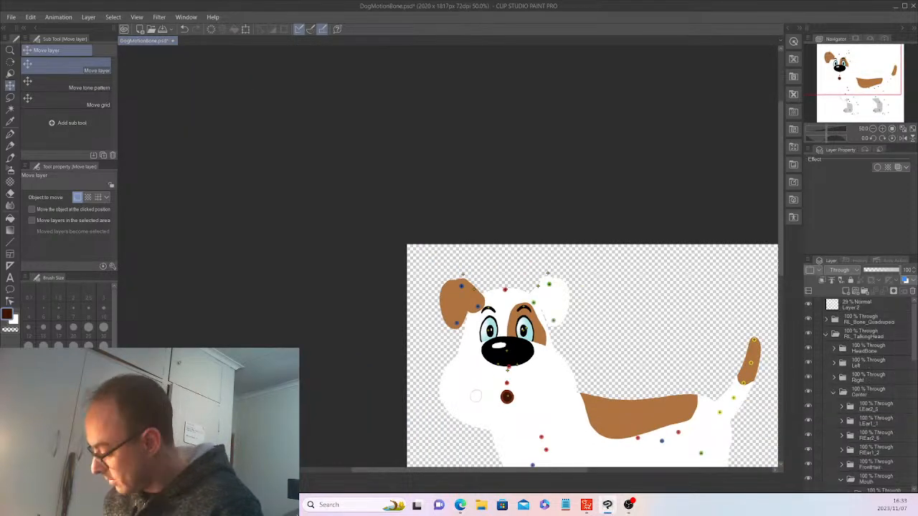
left_click(864, 305)
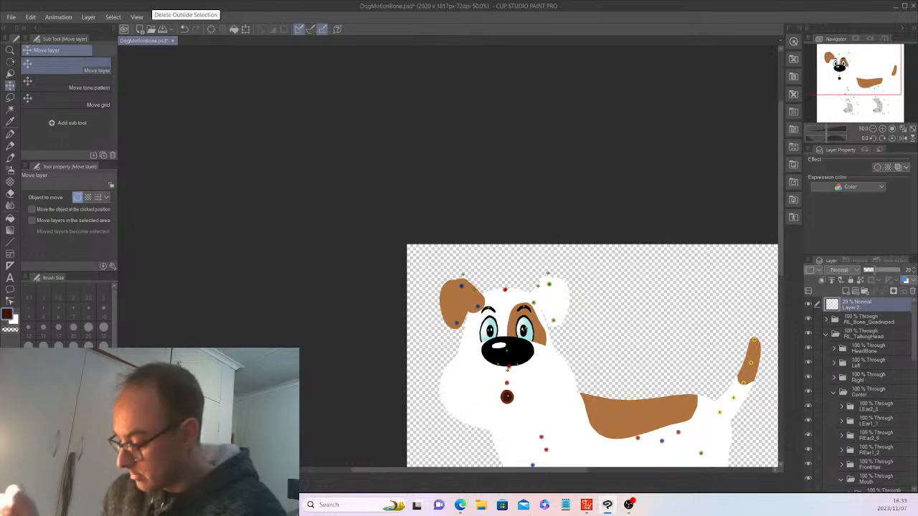
left_click_drag(538, 463, 362, 344)
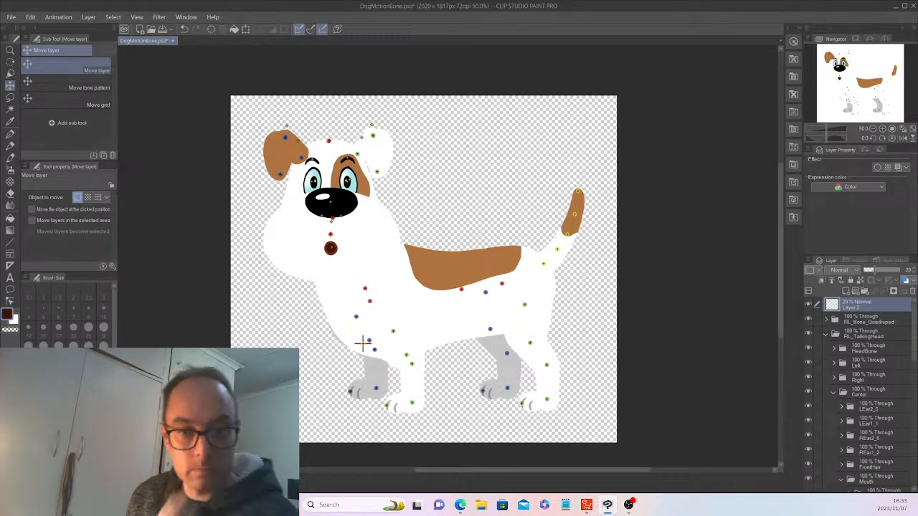
key("alt+f")
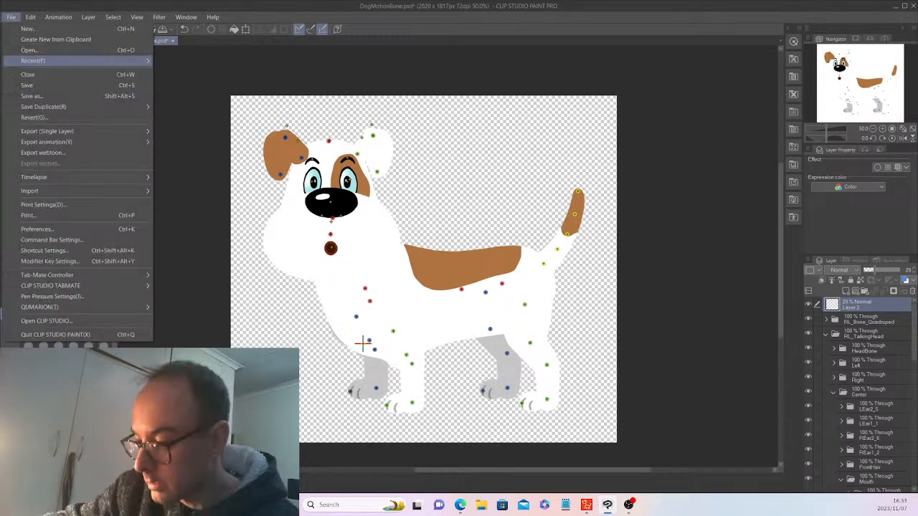
key("Escape")
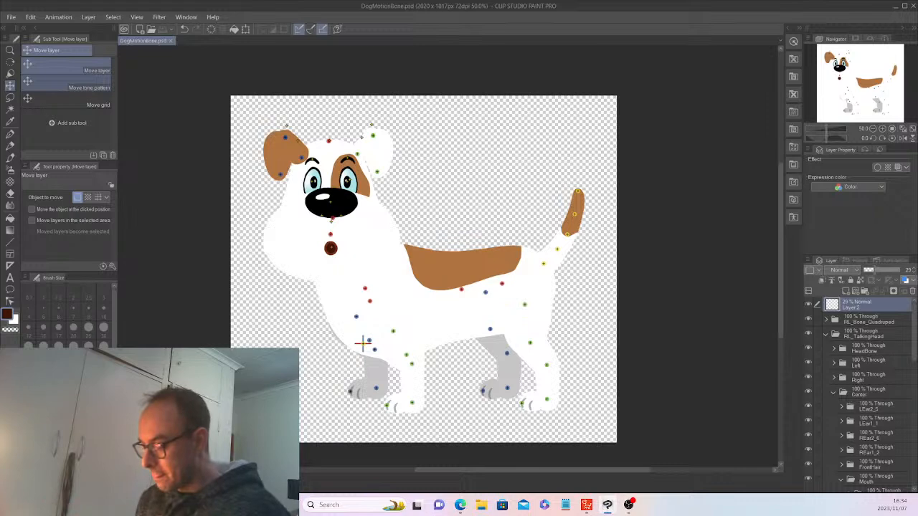
Step: Switch to Cartoon Animator 4 and close it without saving the current project
key("alt+Tab")
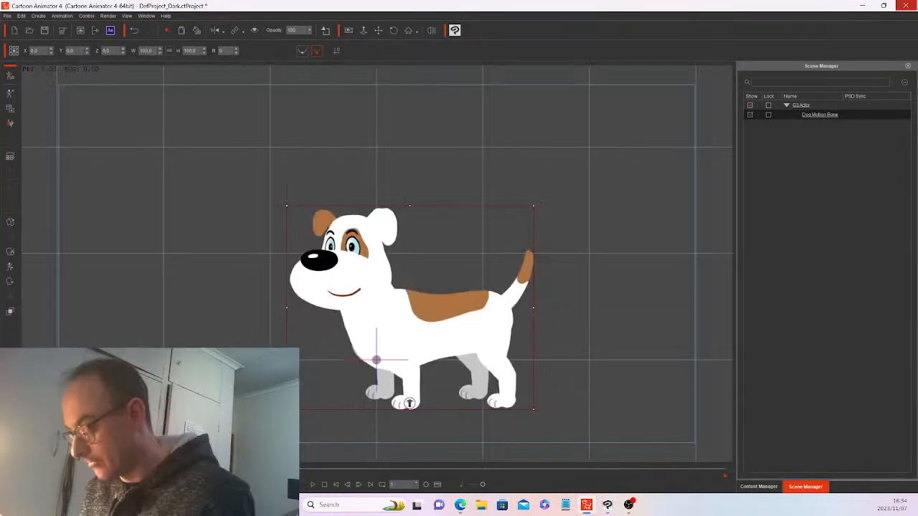
key("alt+F4")
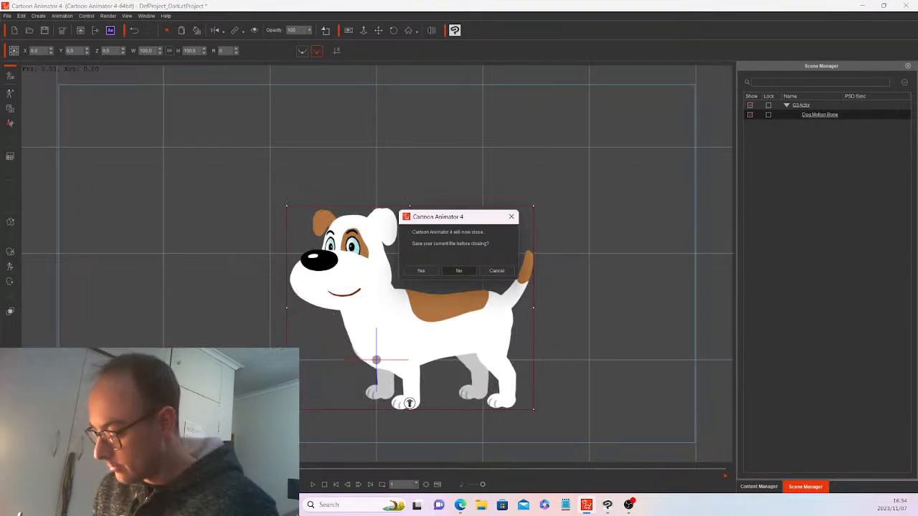
key("Return")
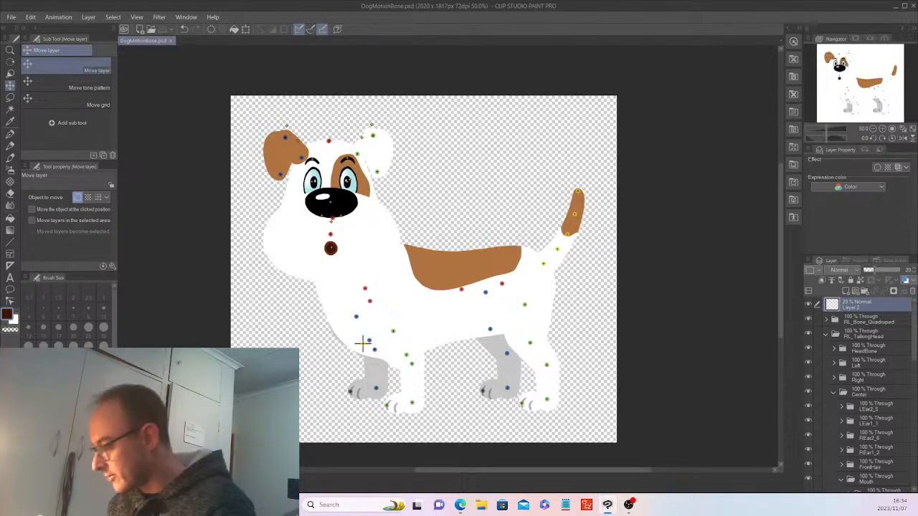
Step: Copy the Oh mouth folder in Clip Studio Paint and paste it directly above the U folder
left_click_drag(915, 331, 914, 390)
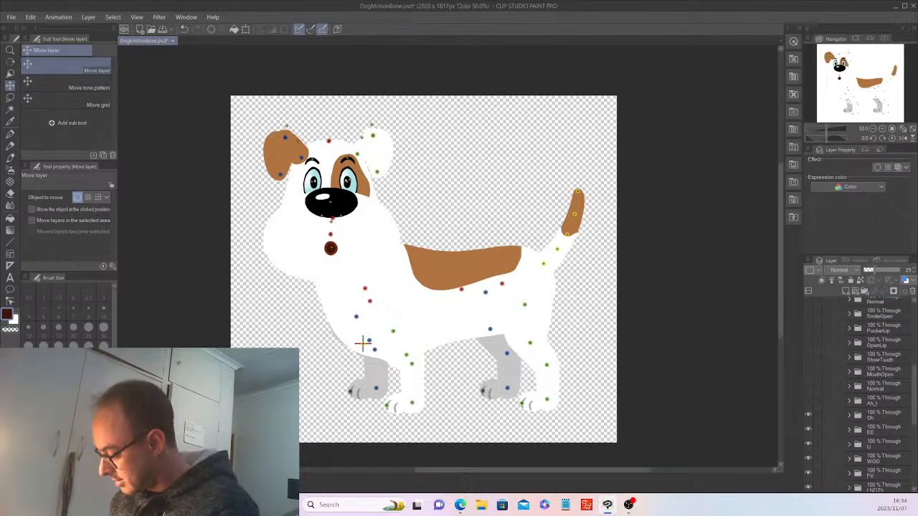
left_click(850, 416)
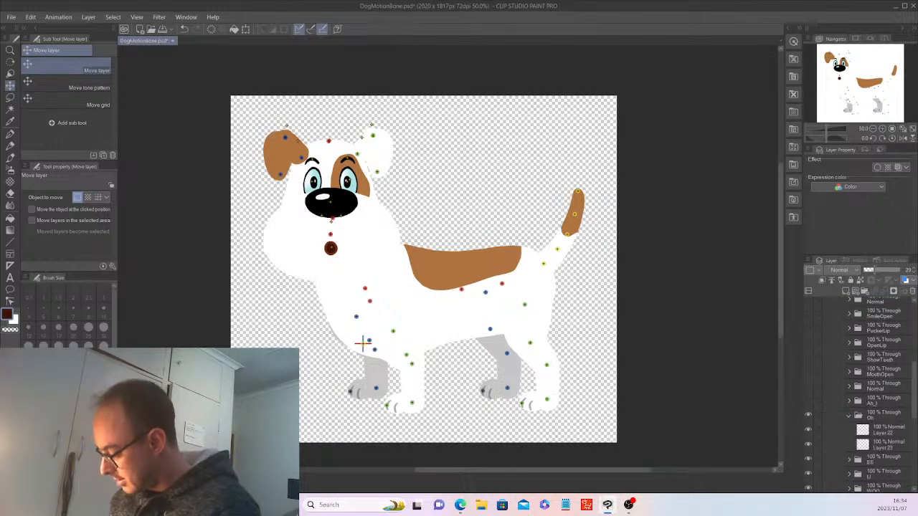
left_click(883, 415)
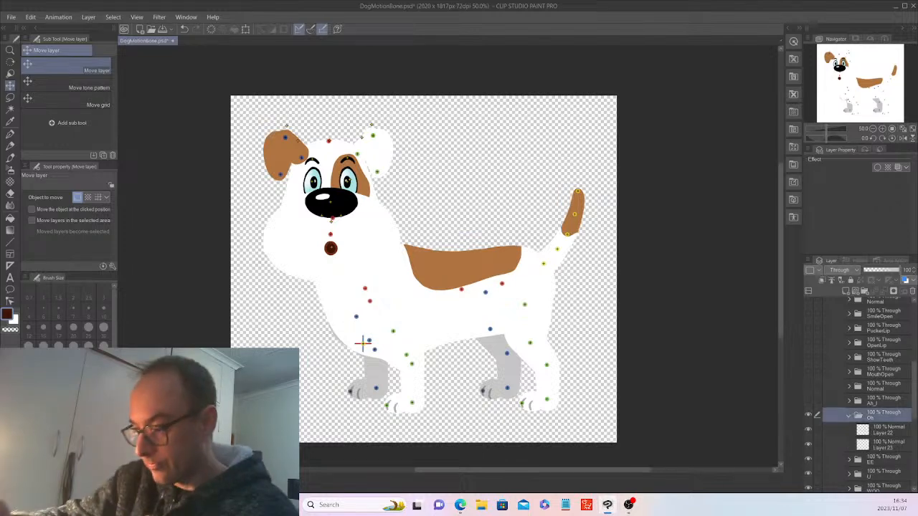
key("ctrl+t")
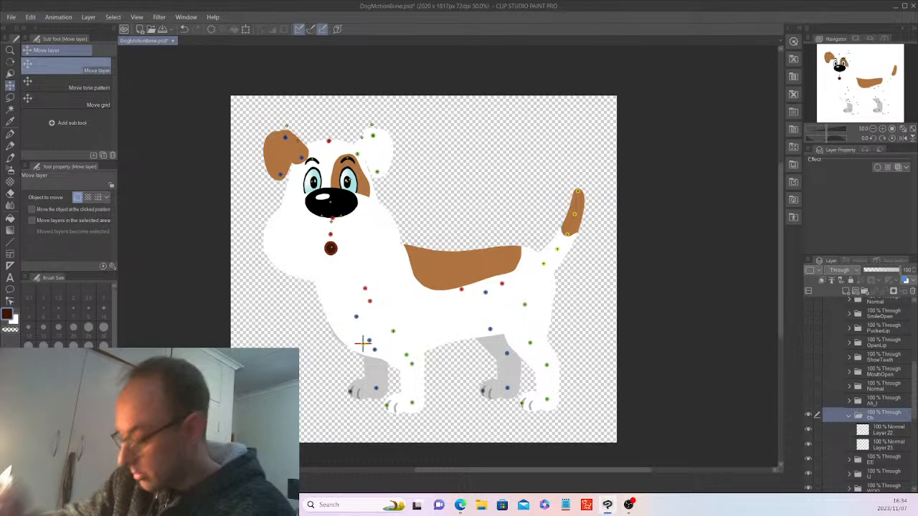
scroll(866, 395, "down", 2)
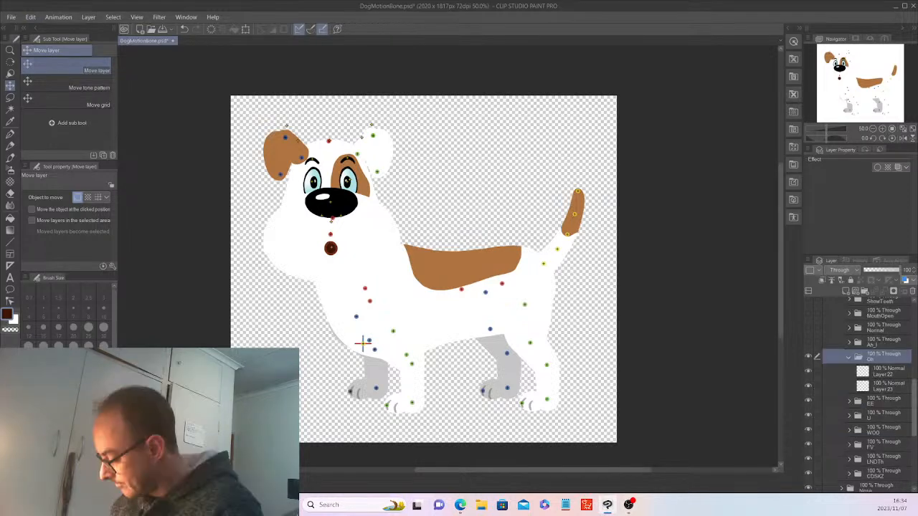
left_click(849, 416)
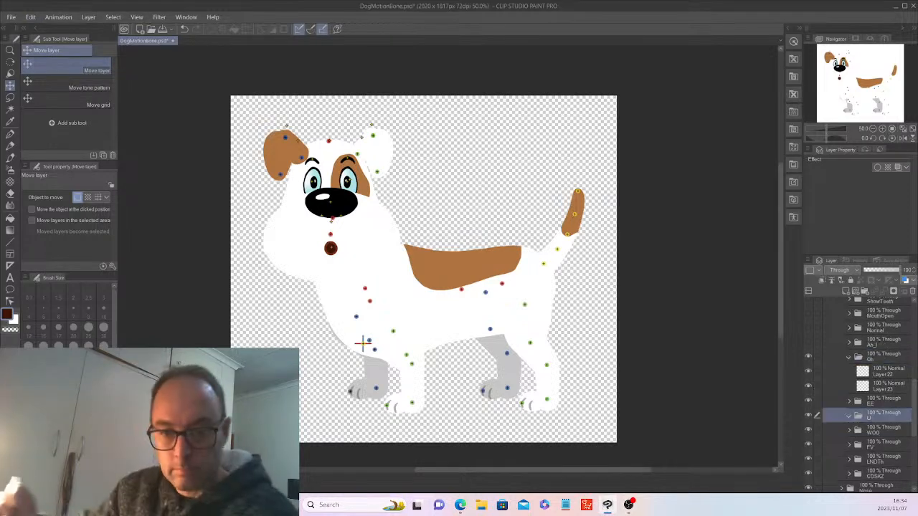
left_click(30, 16)
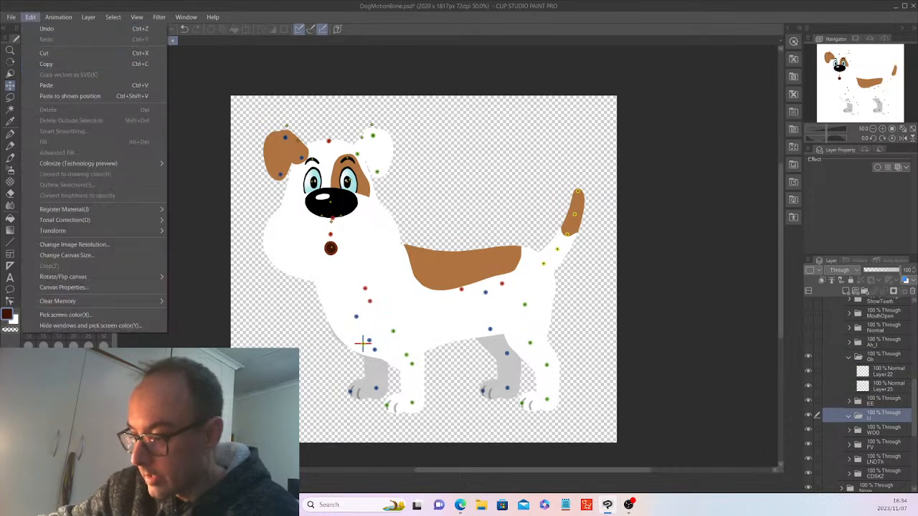
left_click(43, 83)
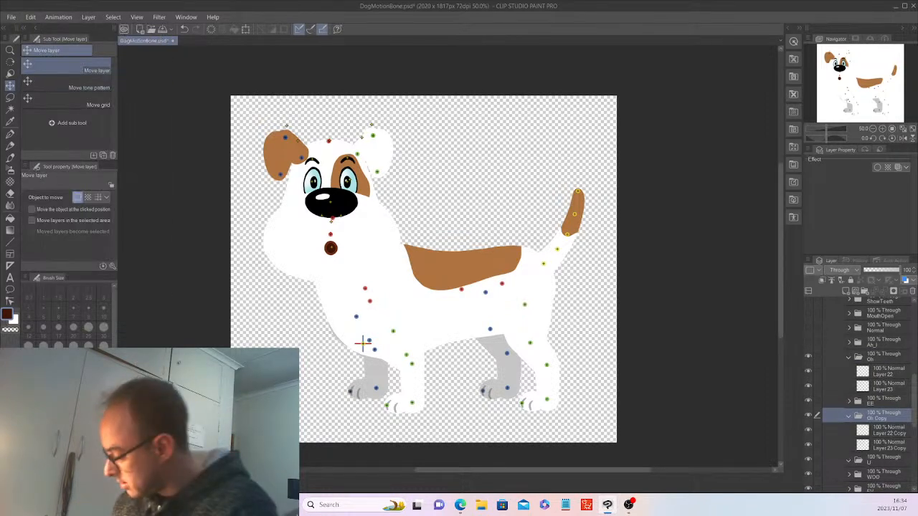
Step: Hide the original Oh mouth and scale both layers in the Oh Copy folder into a narrower, slightly taller oval
left_click(850, 357)
left_click(808, 356)
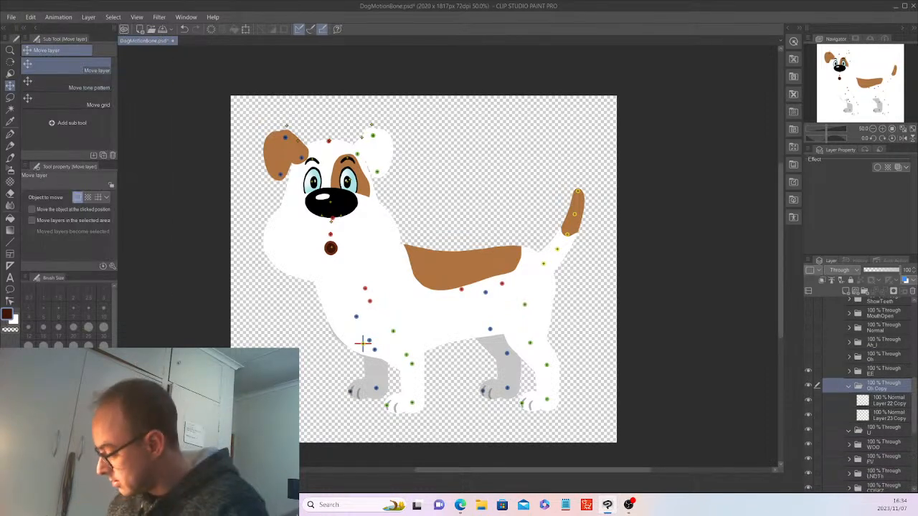
left_click(888, 401)
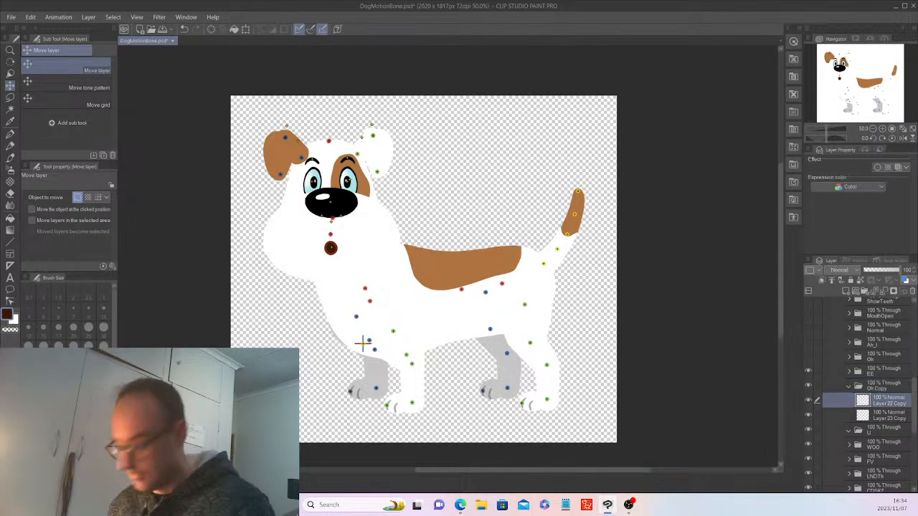
scroll(364, 343, "up", 6)
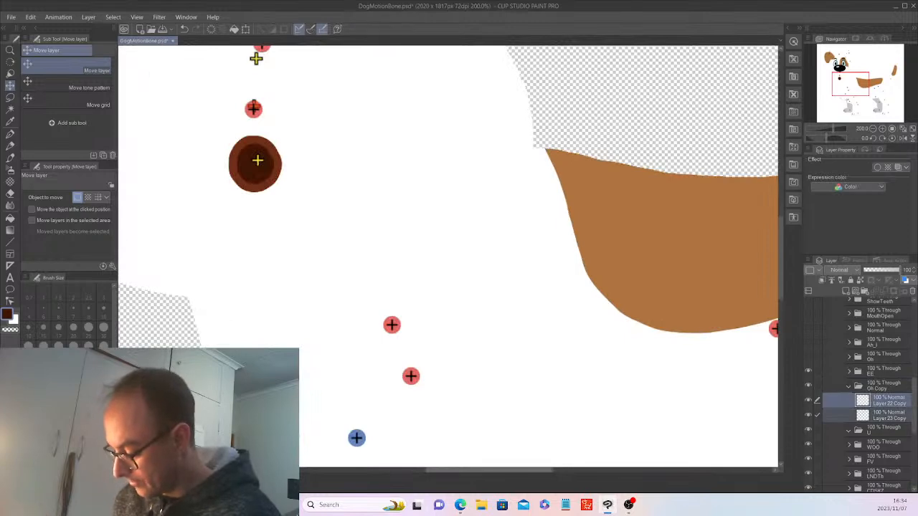
left_click_drag(256, 59, 440, 184)
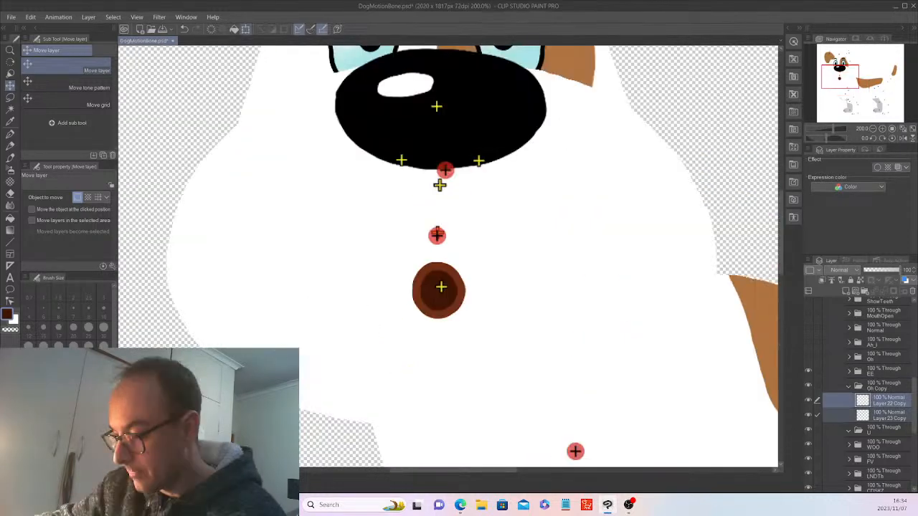
key("ctrl+t")
left_click_drag(412, 290, 429, 291)
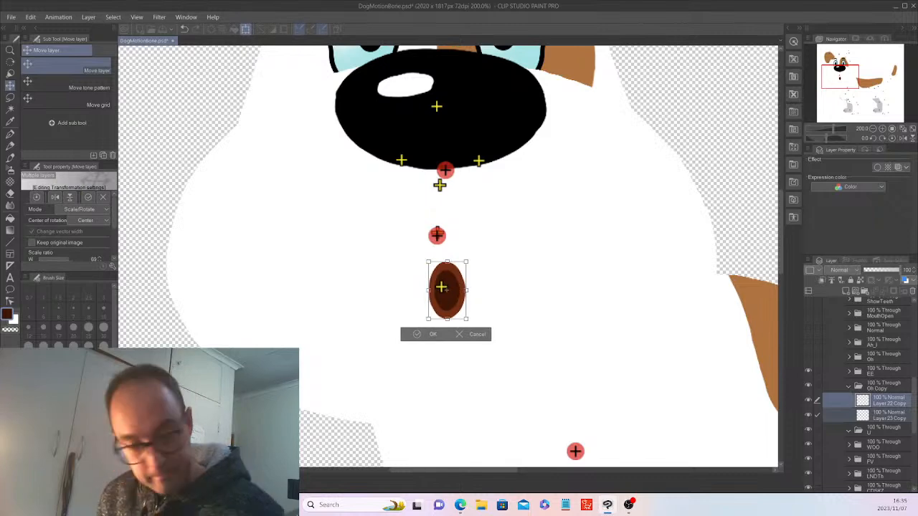
left_click_drag(428, 319, 475, 323)
key("Return")
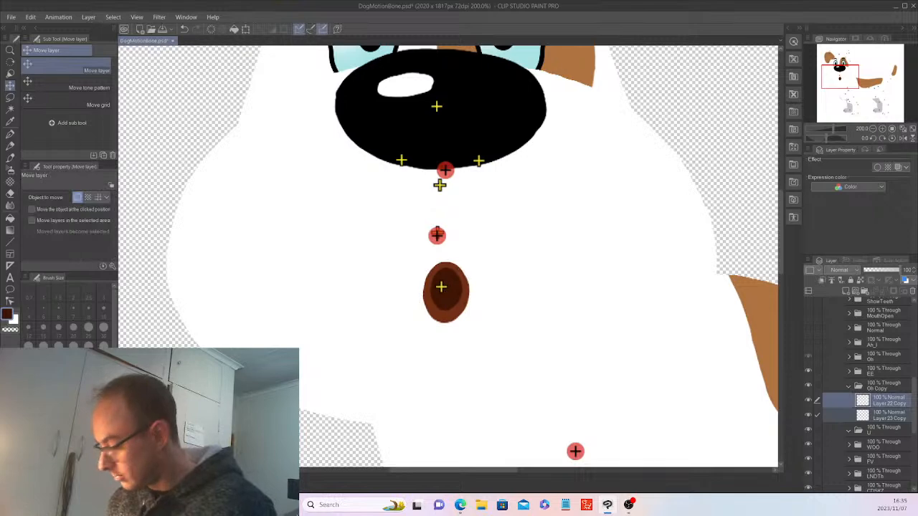
Step: Show the original Oh mouth for comparison and shift the whole Oh Copy folder so its oval is centred over it
left_click(808, 357)
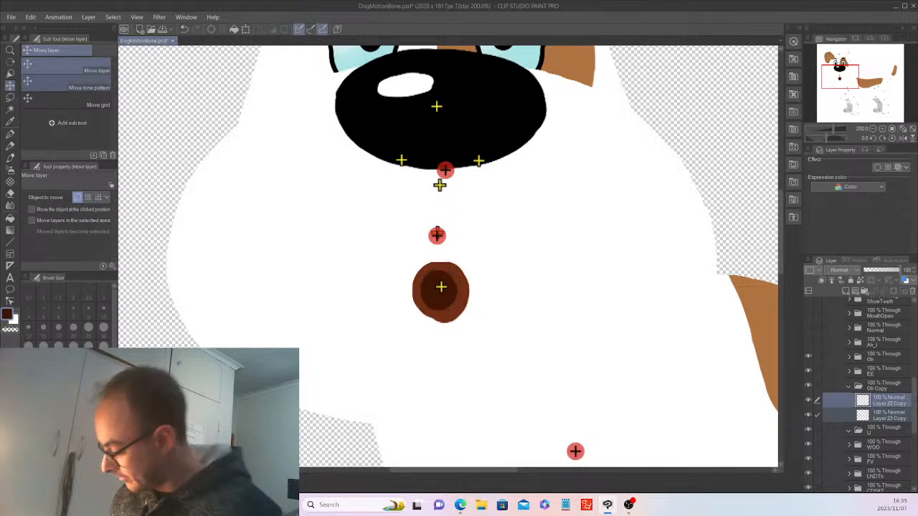
key("ctrl+z")
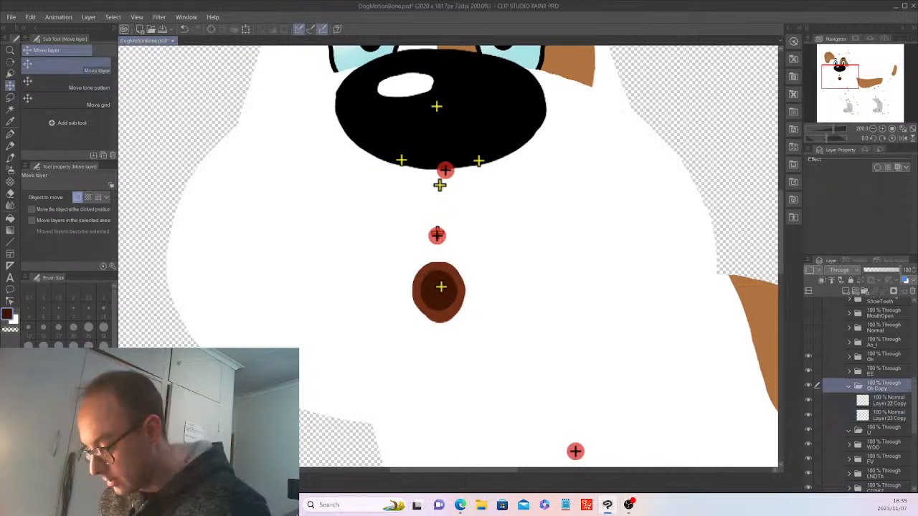
key("ctrl+z")
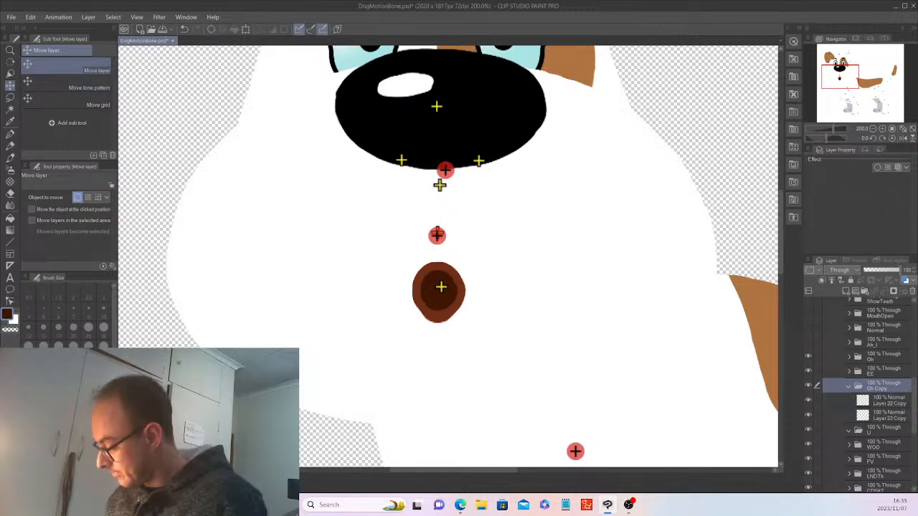
Step: Move Layer 22 Copy and Layer 23 Copy into the U folder and delete the emptied Oh Copy folder
double_click(878, 388)
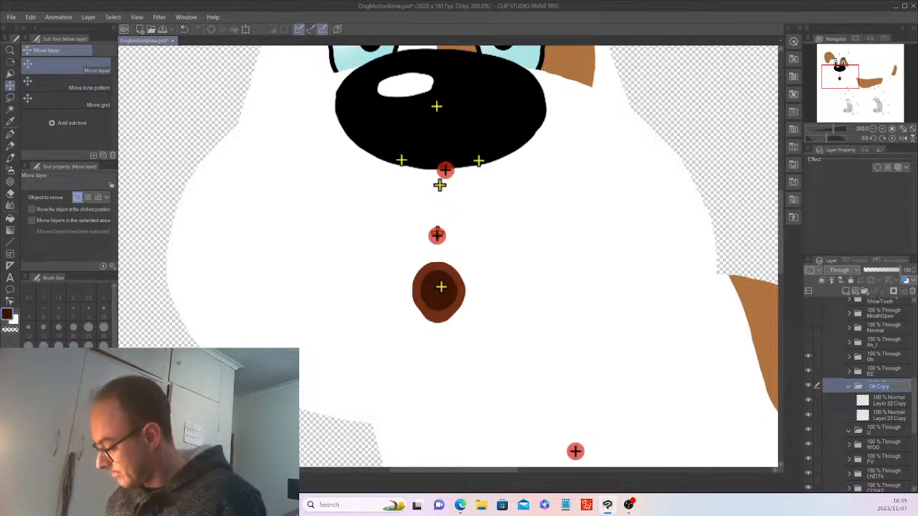
key("Return")
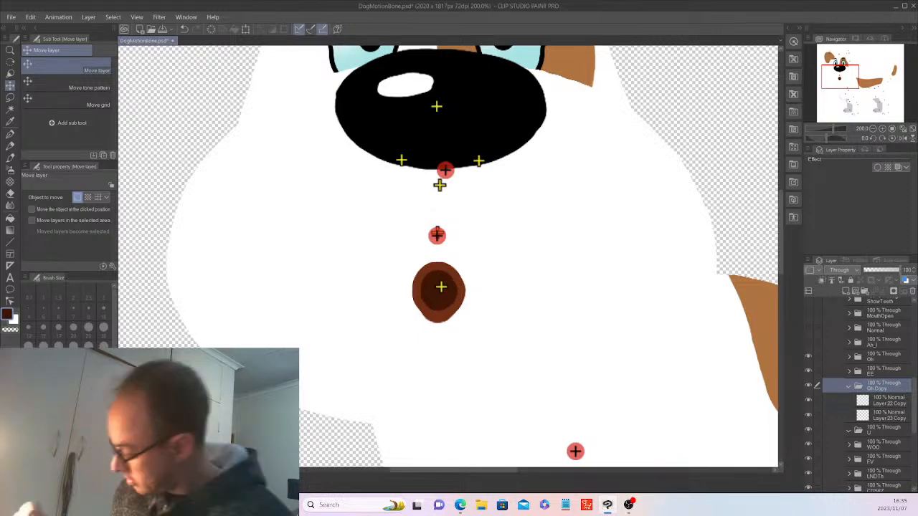
left_click(888, 401)
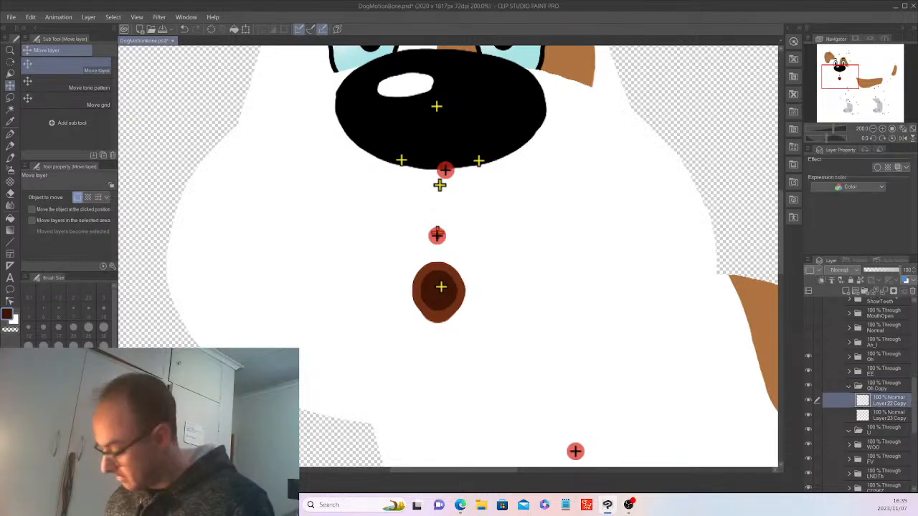
left_click(888, 416, "shift")
left_click_drag(888, 404, 888, 432)
left_click(885, 387)
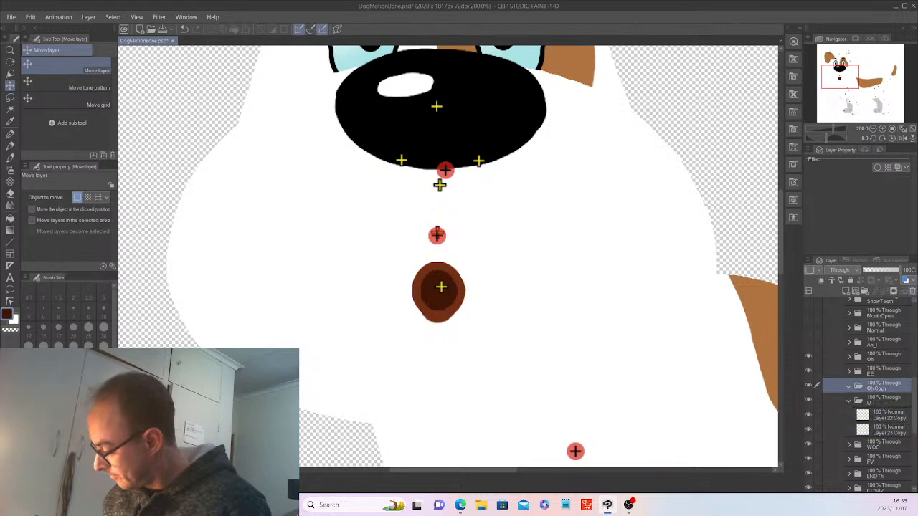
key("Delete")
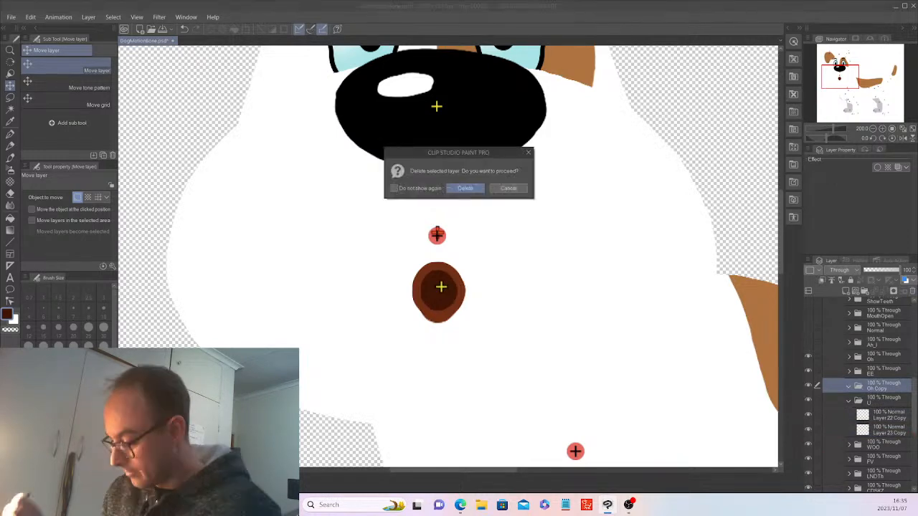
key("Return")
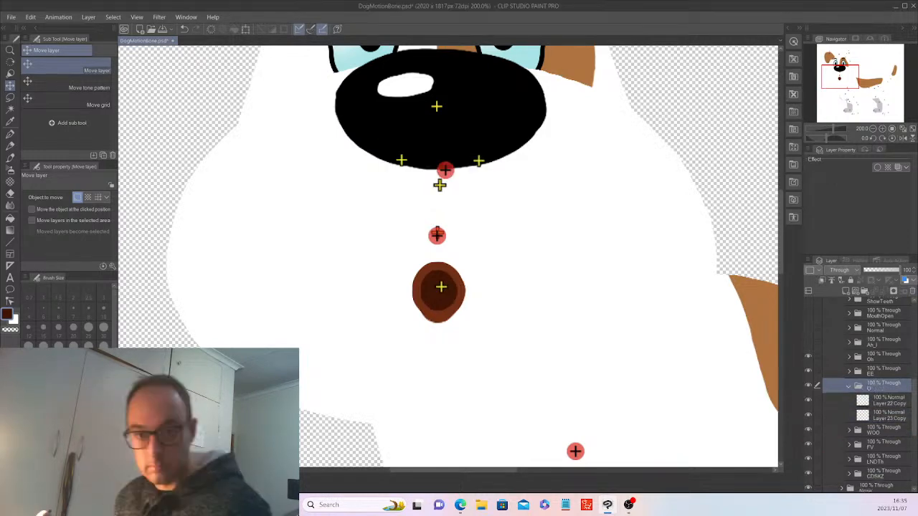
Step: Hide the Oh mouth and transform both U mouth layers together, pulling one lower corner slightly outward
left_click(849, 387)
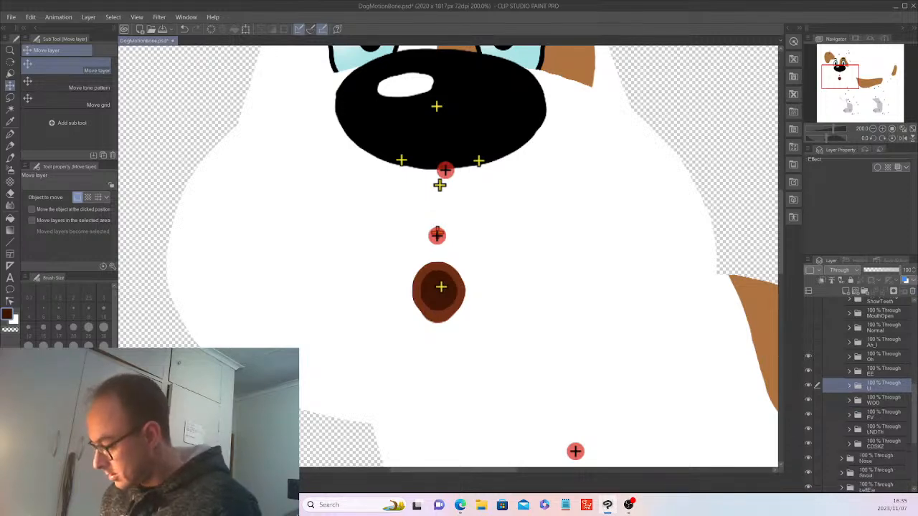
left_click(808, 357)
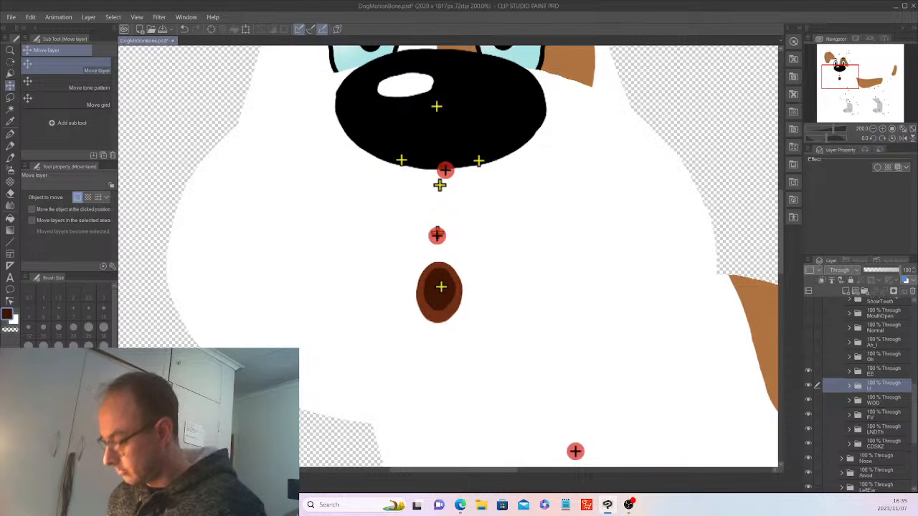
left_click(850, 385)
left_click(888, 400)
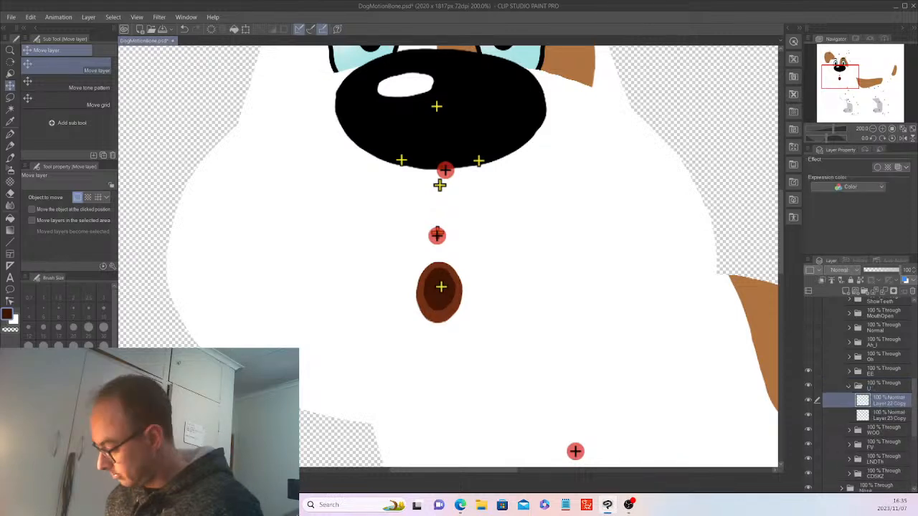
left_click(888, 415, "shift")
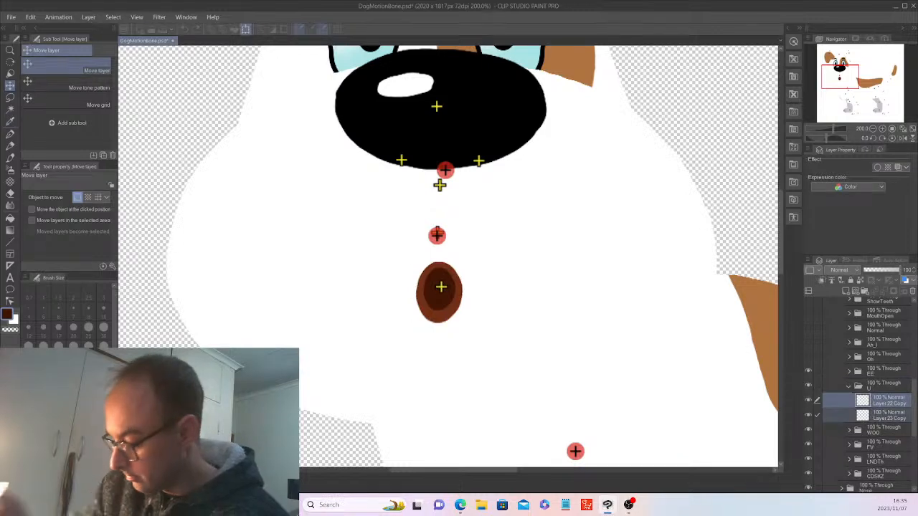
left_click(246, 28)
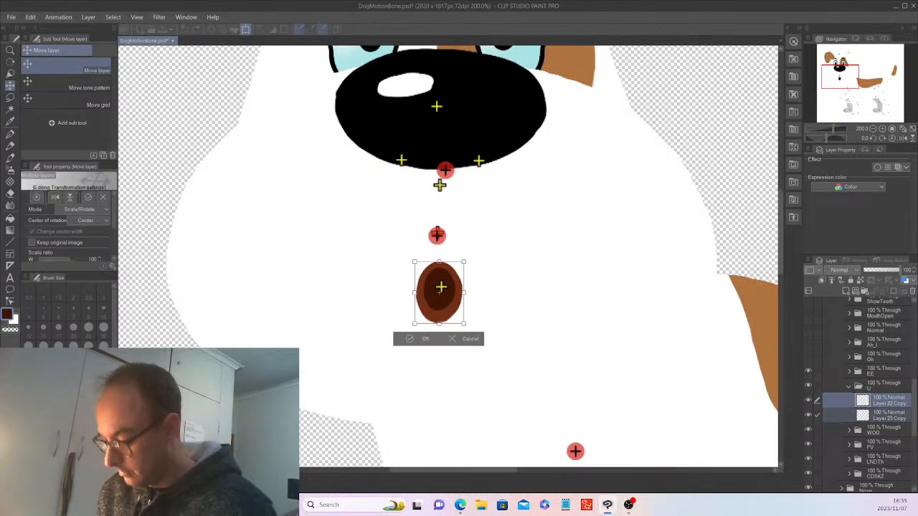
left_click_drag(464, 325, 468, 322)
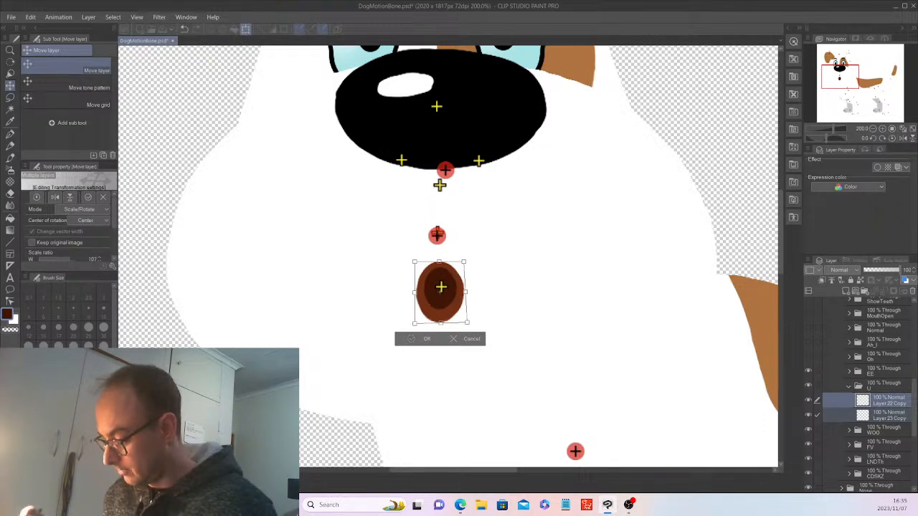
key("Return")
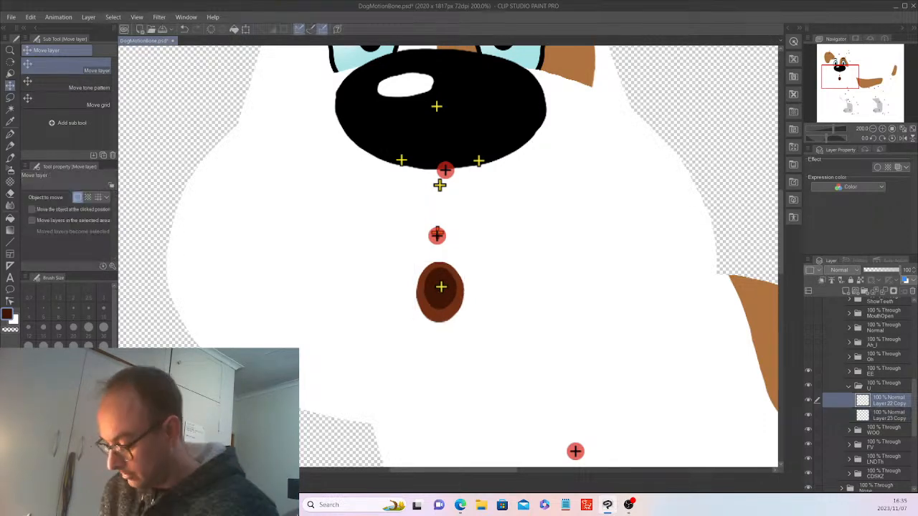
Step: Fine-tune the shape of Layer 23 Copy in the U folder with a slight transform, and check the mouth by toggling its visibility
left_click(889, 416)
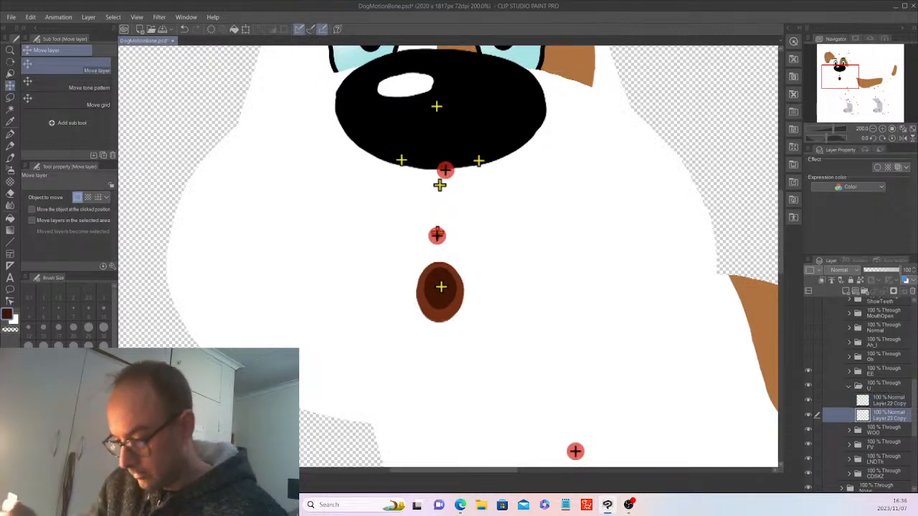
key("ctrl+t")
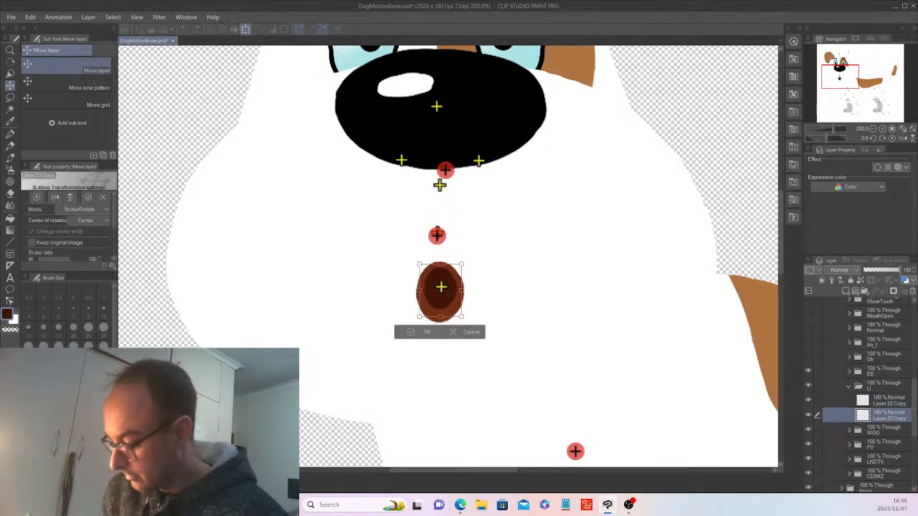
left_click_drag(441, 316, 442, 317)
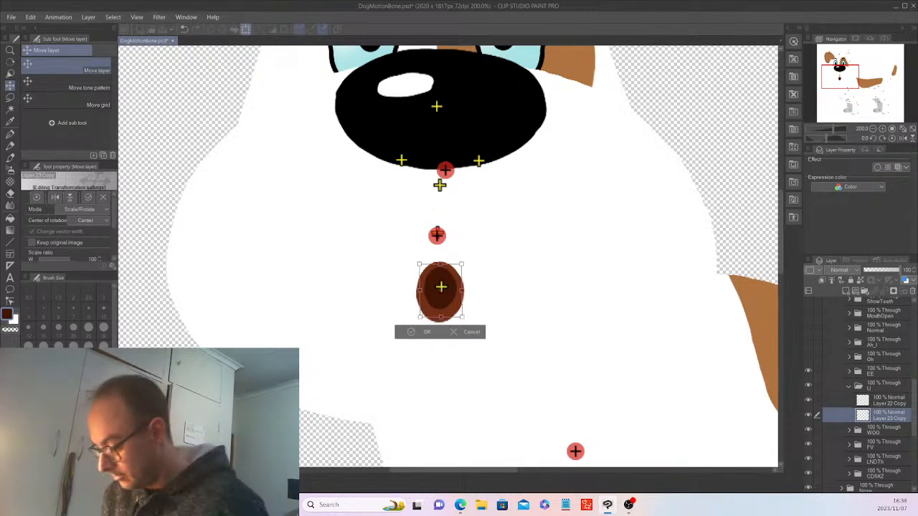
key("Return")
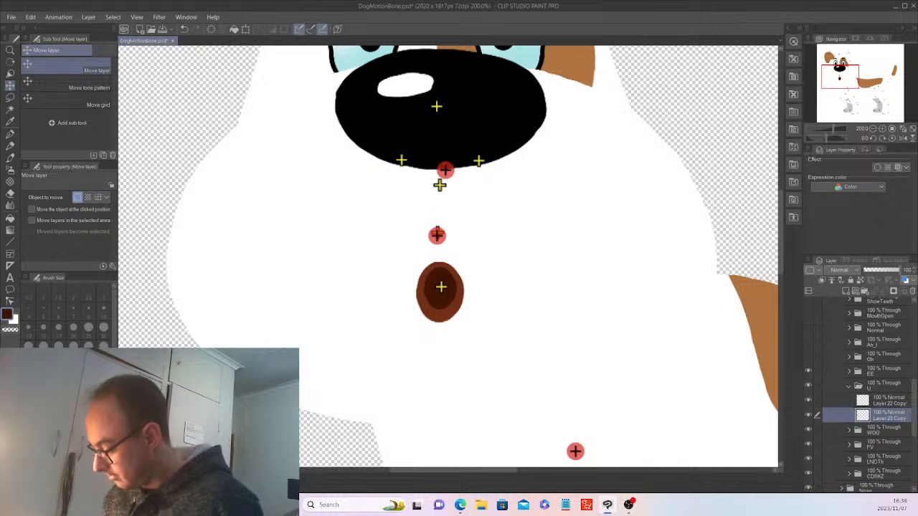
left_click(809, 386)
left_click(809, 386)
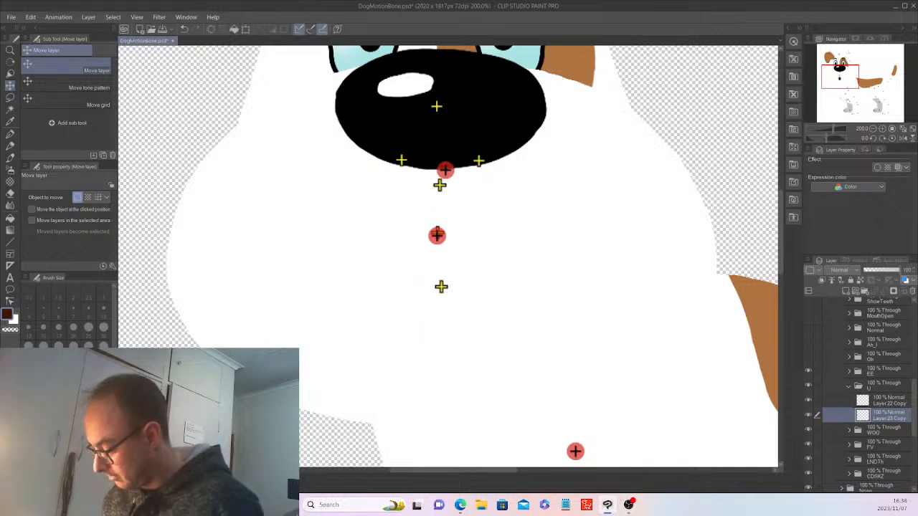
Step: Collapse and hide the finished U folder, and add a new empty raster layer inside the EE folder
left_click(849, 386)
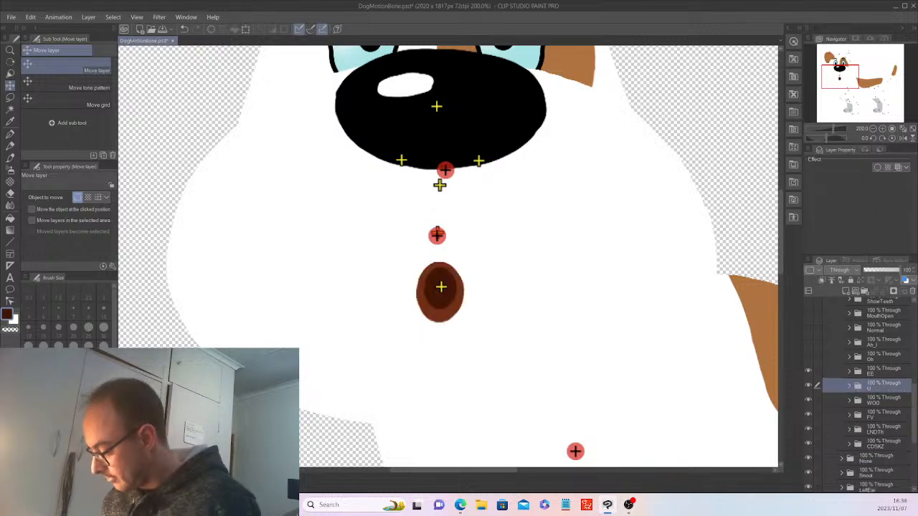
left_click(808, 386)
left_click(849, 371)
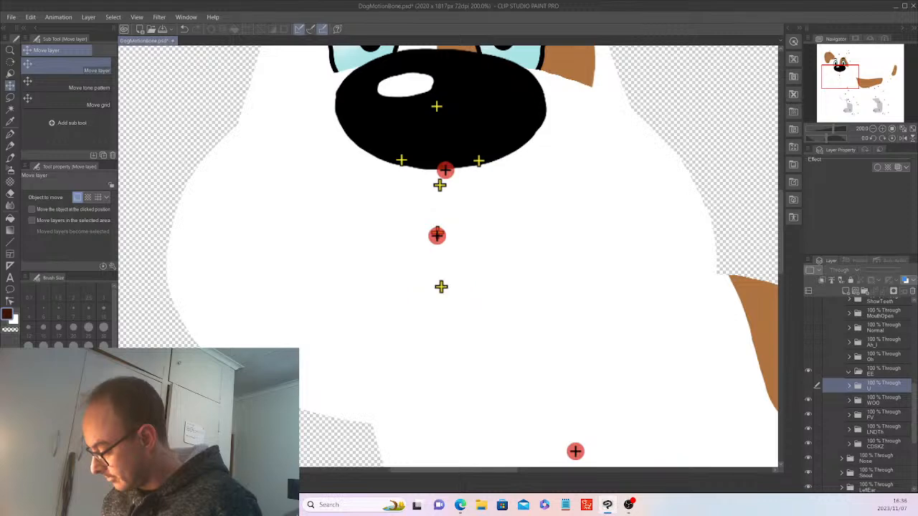
key("ctrl+shift+n")
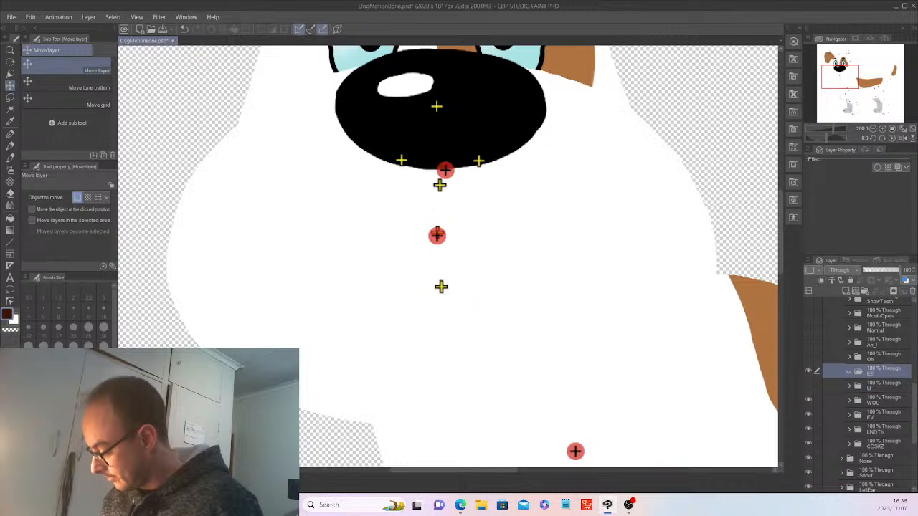
scroll(861, 387, "up", 5)
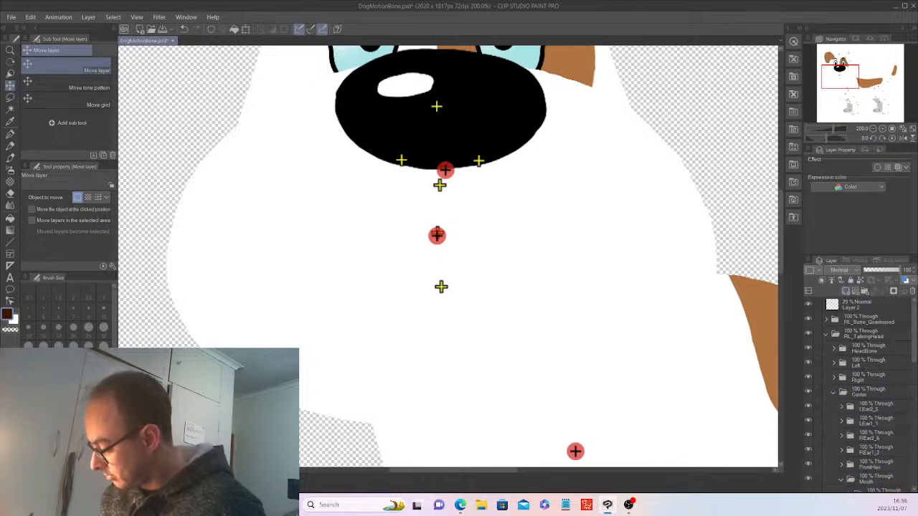
left_click(846, 292)
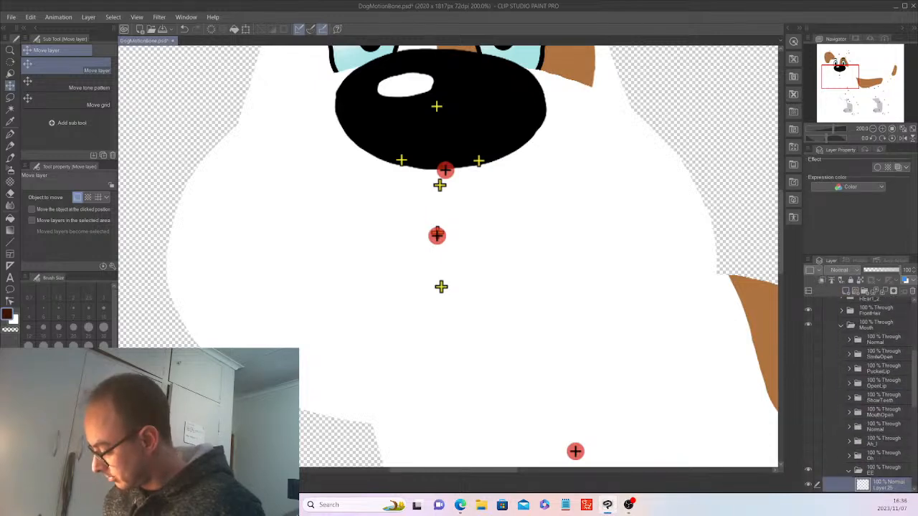
Step: Sketch a wide, flat EE mouth outline below the nose with the Pencil on Layer 2, adding a short curved crease beside each corner
scroll(861, 387, "up", 5)
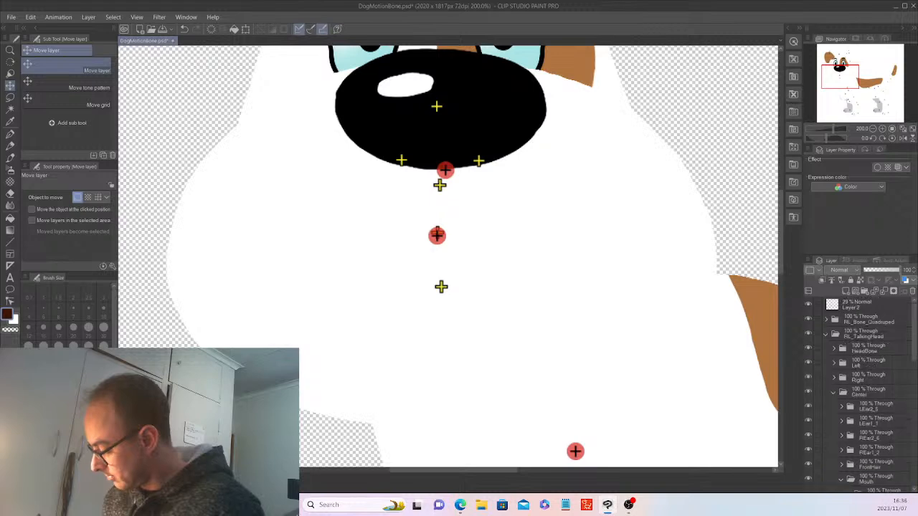
left_click(861, 305)
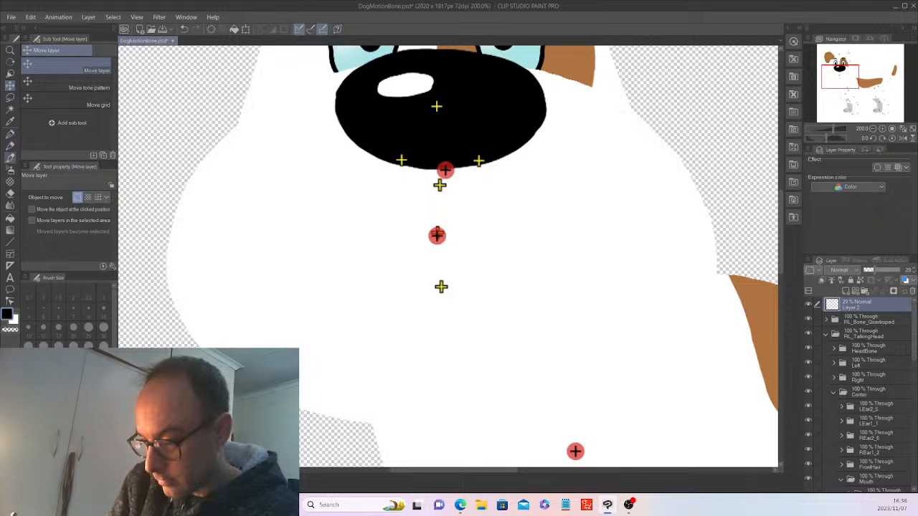
left_click(10, 146)
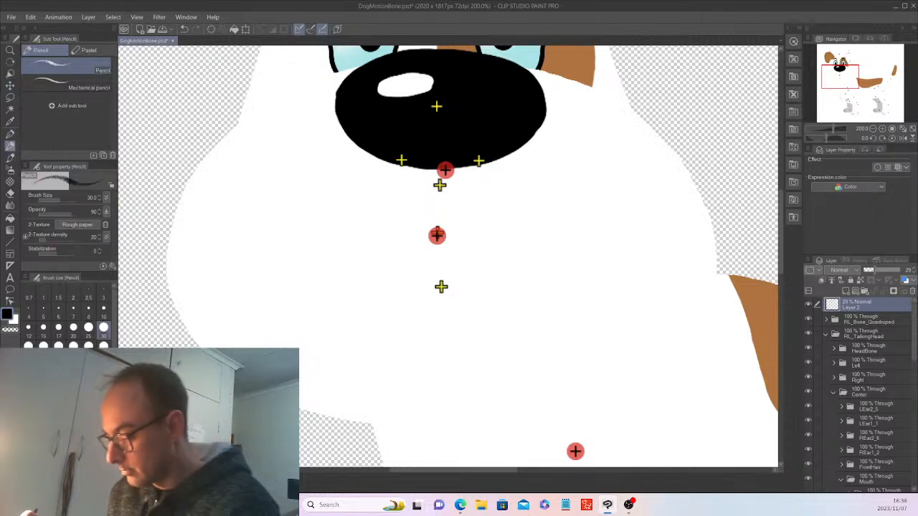
left_click_drag(357, 264, 337, 288)
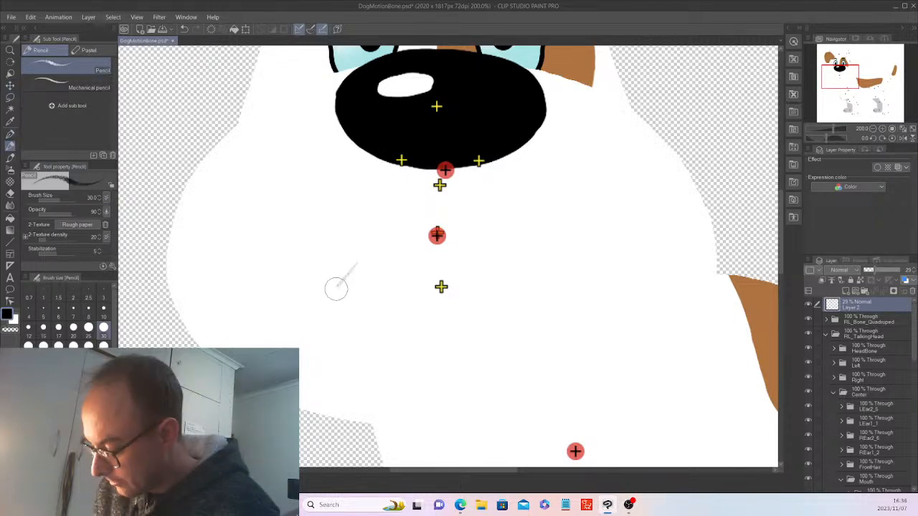
mouse_move(337, 288)
left_mouse_down()
mouse_move(502, 322)
mouse_move(403, 257)
mouse_move(352, 260)
left_mouse_up()
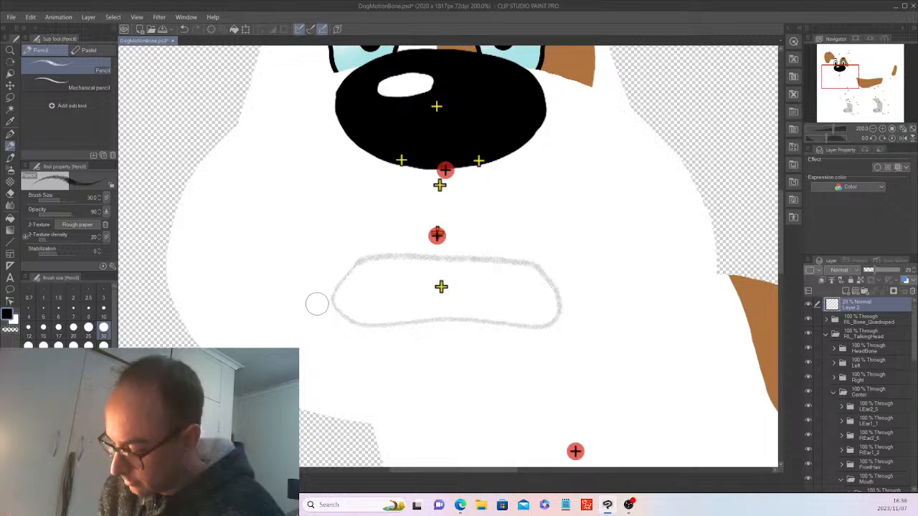
left_click_drag(315, 308, 574, 342)
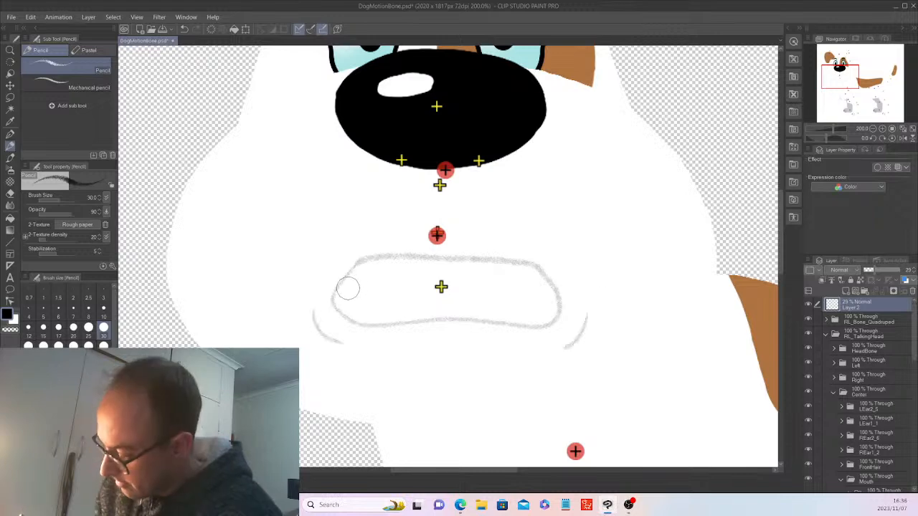
left_click_drag(348, 291, 551, 295)
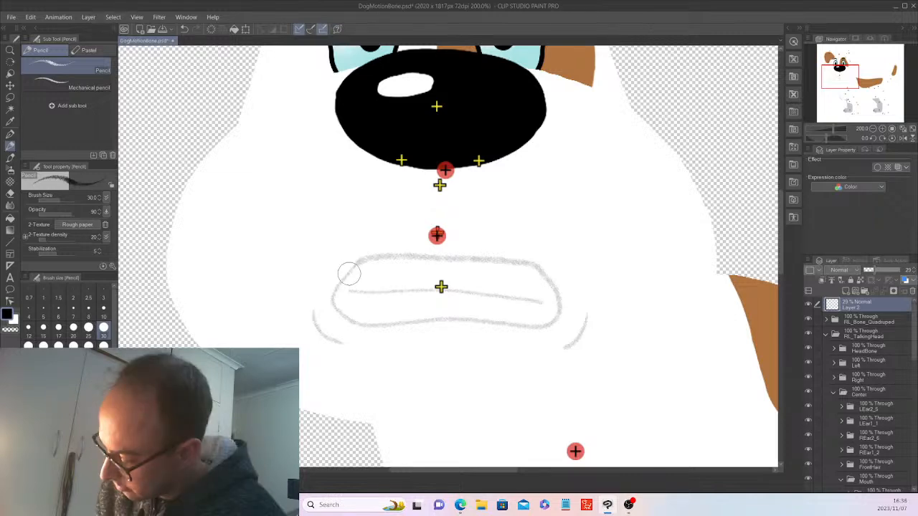
left_click_drag(350, 273, 539, 278)
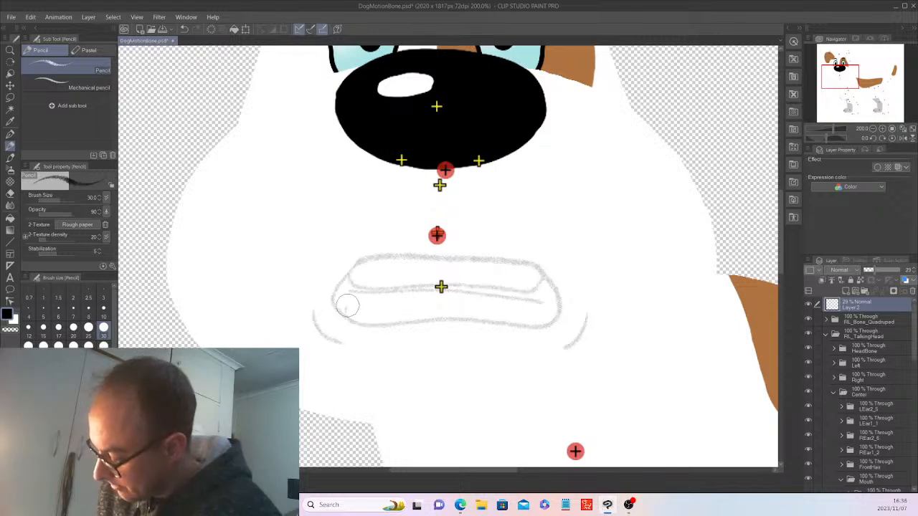
left_click_drag(347, 305, 521, 293)
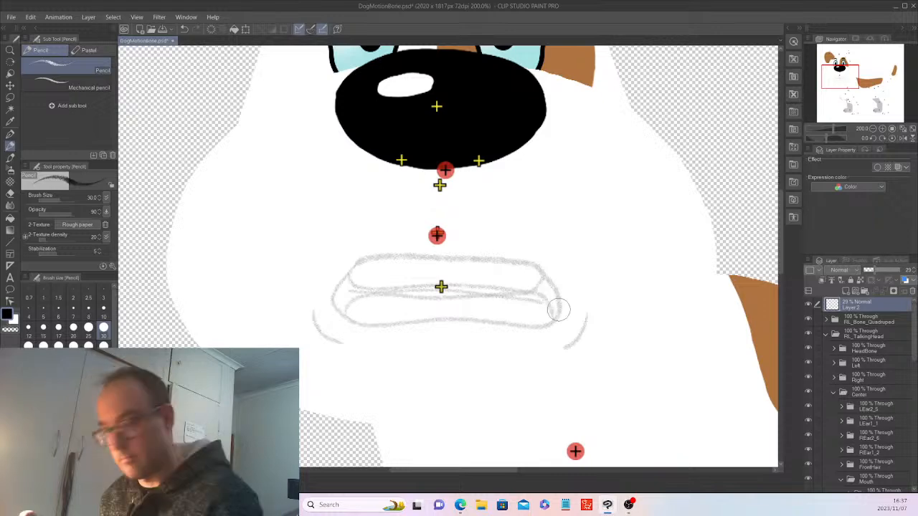
key("ctrl+z")
key("ctrl+z")
key("ctrl+z")
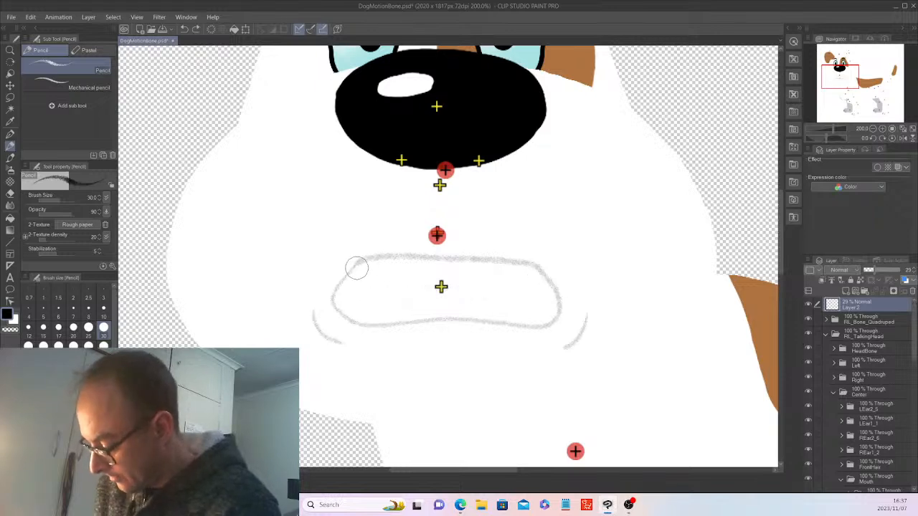
Step: Sketch the lower edge of the upper teeth and the upper edge of the lower teeth inside the mouth outline
mouse_move(358, 287)
left_mouse_down()
mouse_move(521, 289)
mouse_move(539, 280)
left_mouse_up()
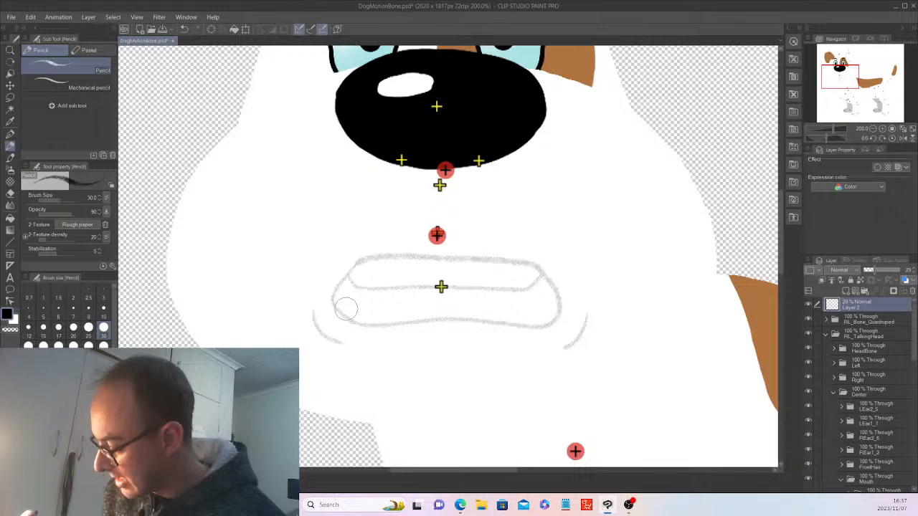
left_click_drag(345, 304, 551, 300)
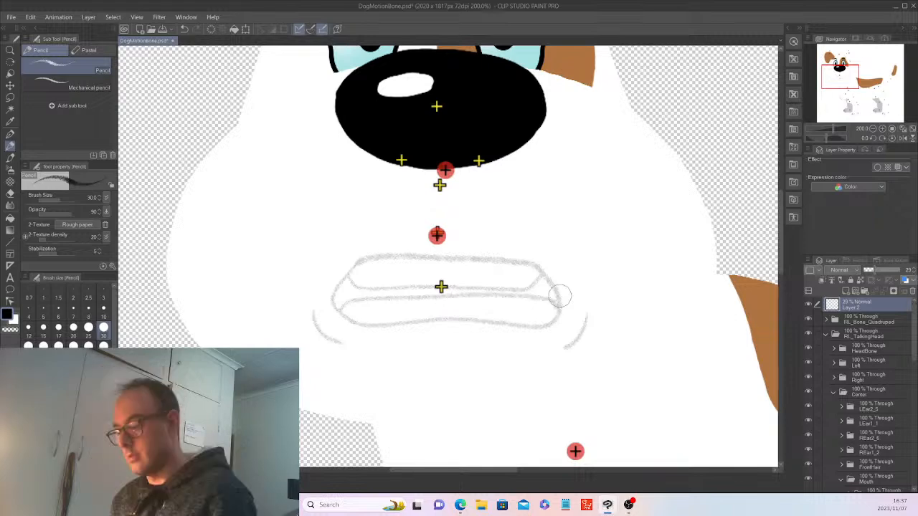
scroll(560, 295, "down", 5)
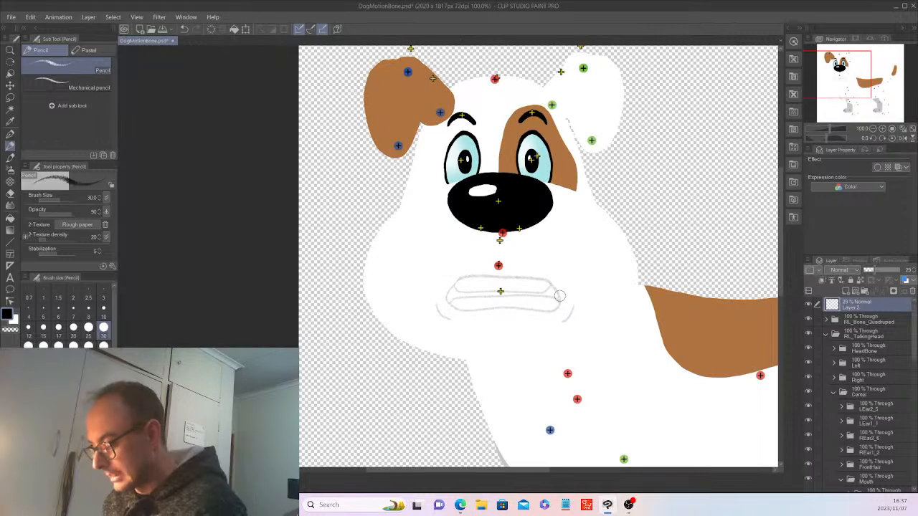
Step: Ink the EE mouth outline on Layer 25 with the G-pen, using the reddish-brown lip colour sampled from the MouthOpen mouth
scroll(861, 394, "down", 8)
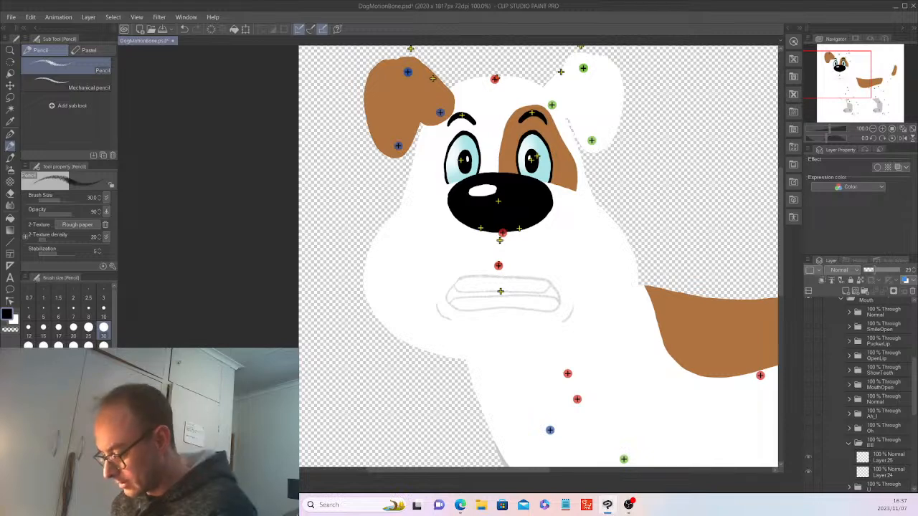
left_click(888, 458)
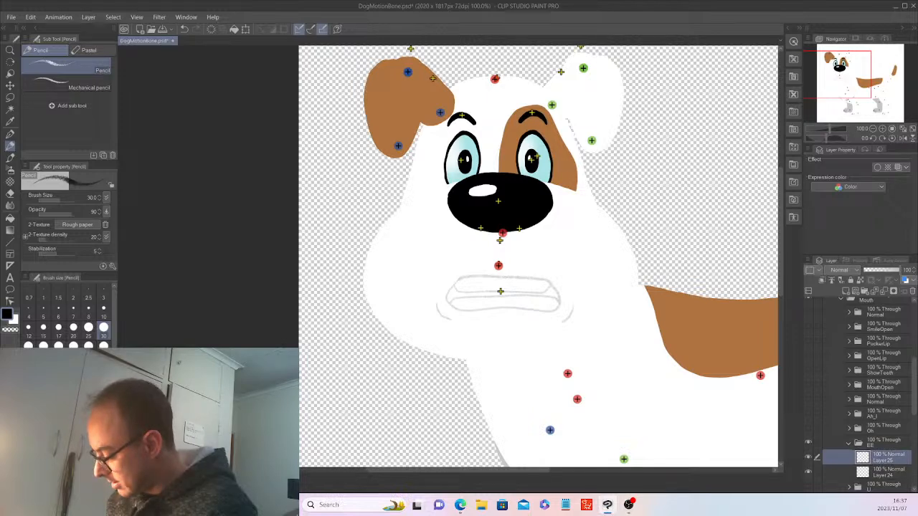
left_click(808, 385)
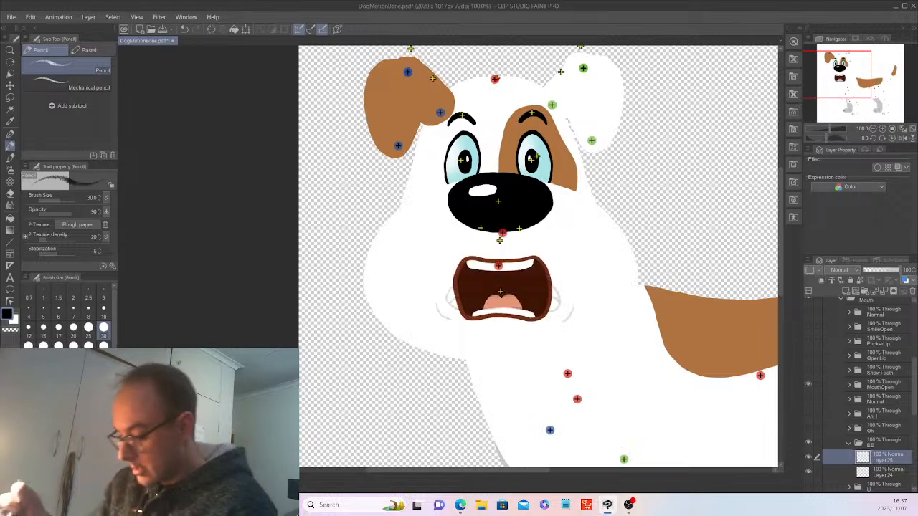
key("p")
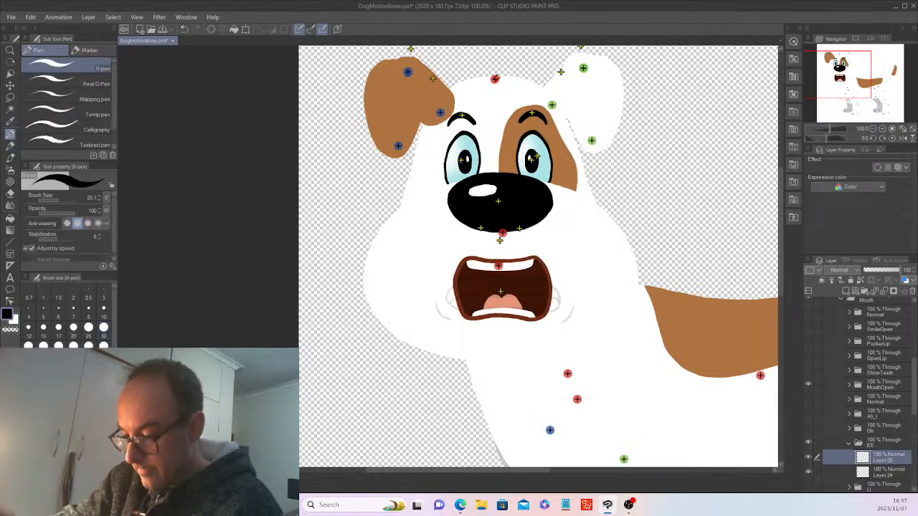
key("ctrl+plus")
key("i")
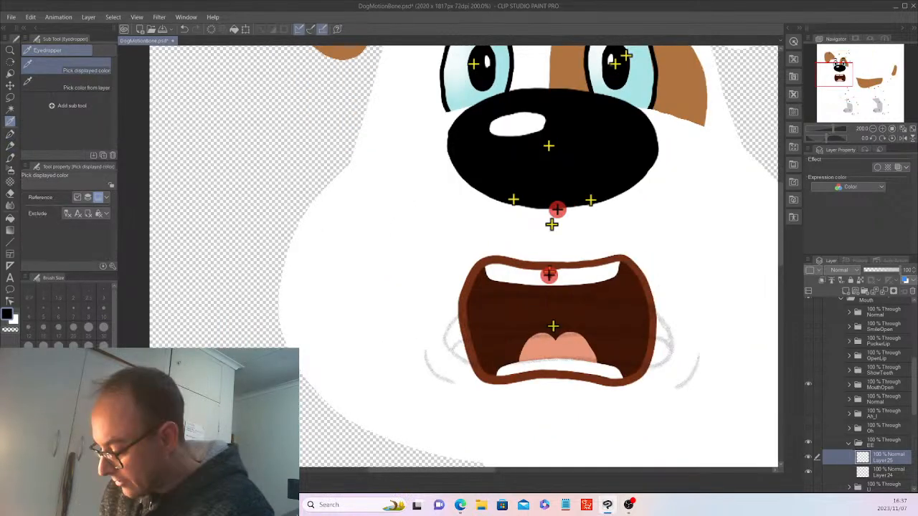
left_click(464, 315)
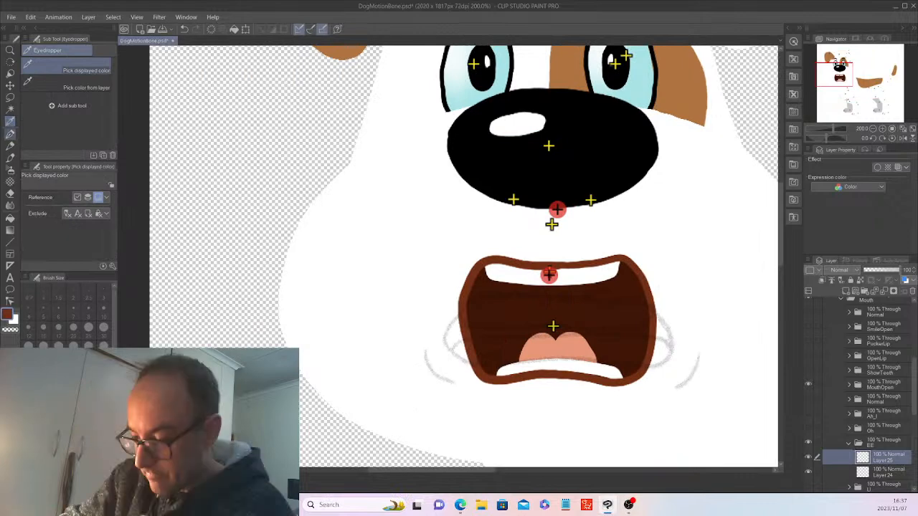
key("p")
left_click(808, 385)
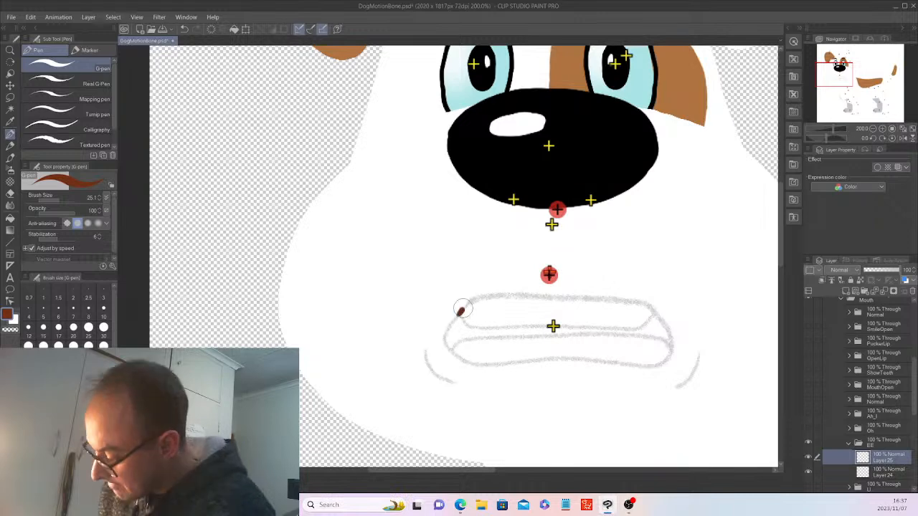
mouse_move(462, 309)
left_mouse_down()
mouse_move(615, 295)
mouse_move(636, 368)
mouse_move(481, 367)
mouse_move(443, 337)
mouse_move(453, 310)
mouse_move(535, 286)
left_mouse_up()
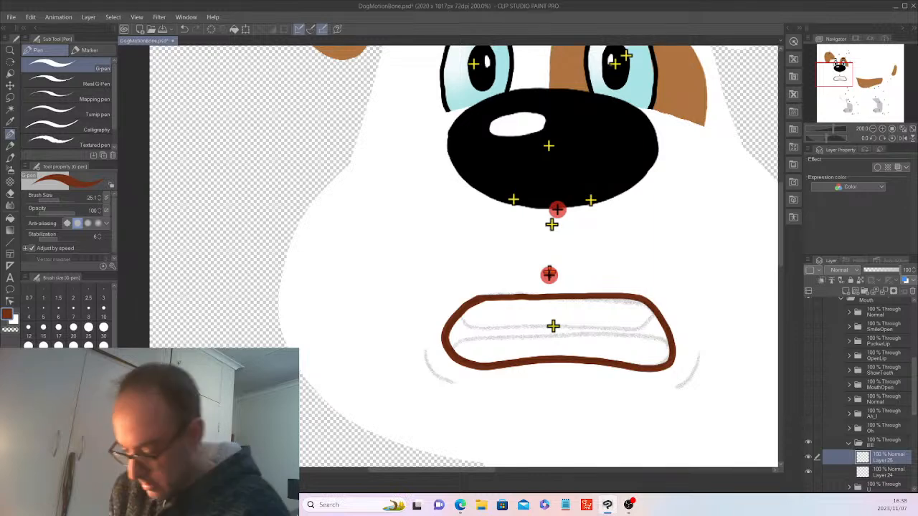
Step: Ink the curved crease beside each corner of the mouth in grey over the sketch lines
left_click(58, 419)
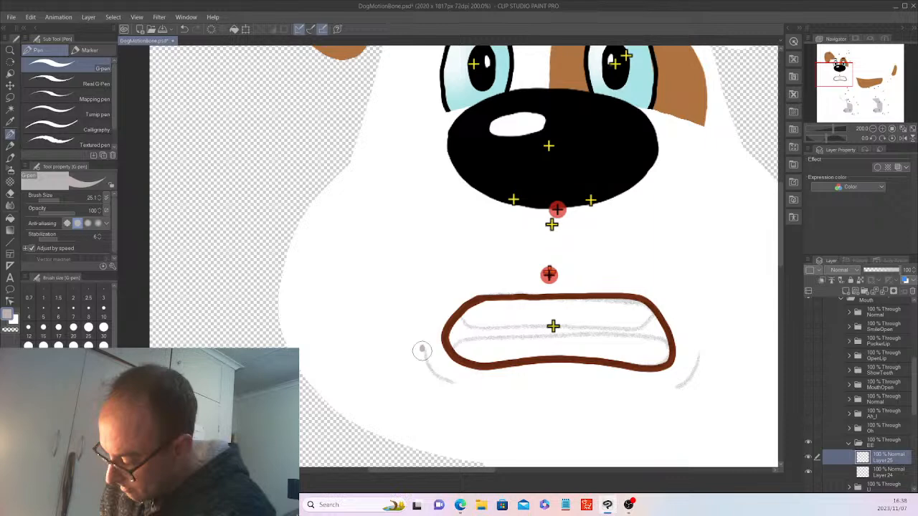
left_click_drag(422, 350, 447, 380)
left_click_drag(699, 353, 677, 386)
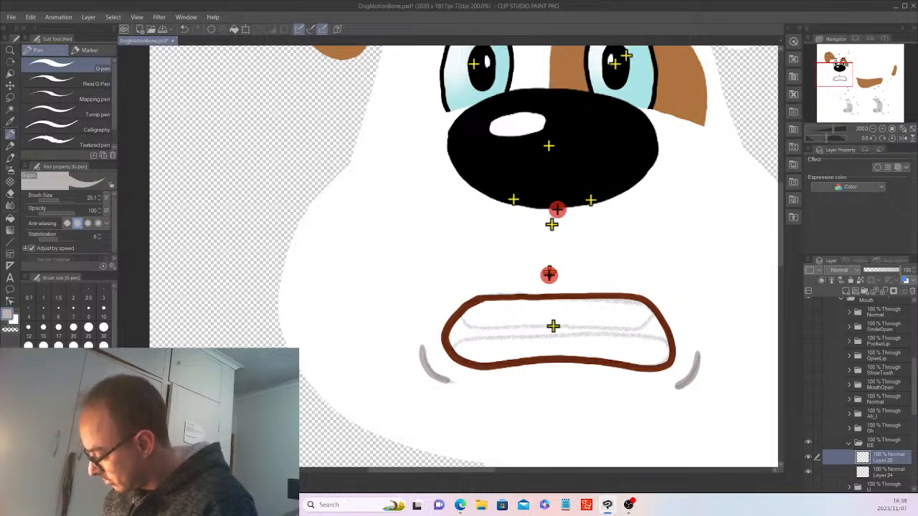
Step: Temporarily show the SmileOpen mouth and sample its dark brown interior as the drawing colour
left_click(809, 356)
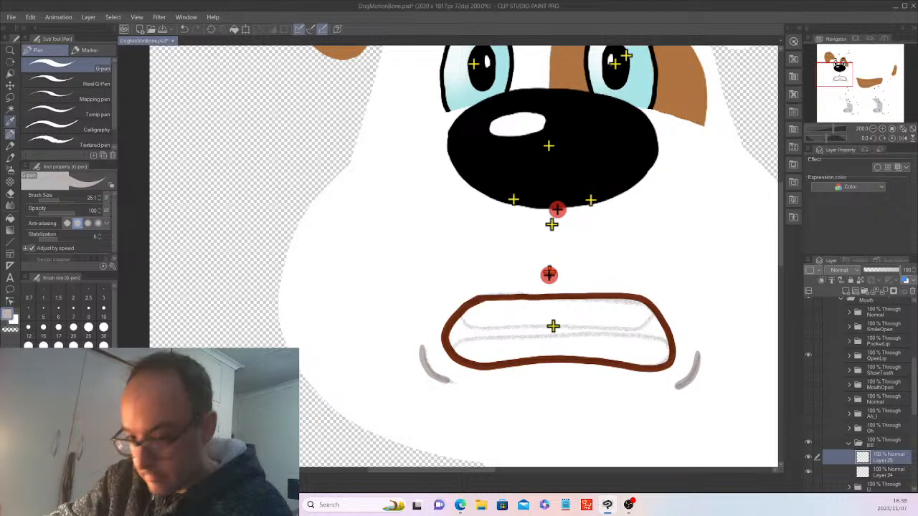
key("i")
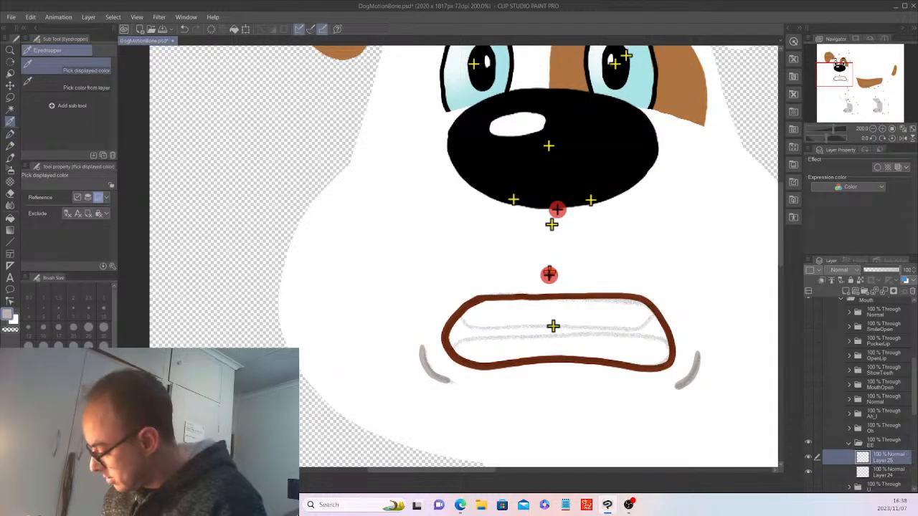
left_click(808, 355)
left_click(809, 326)
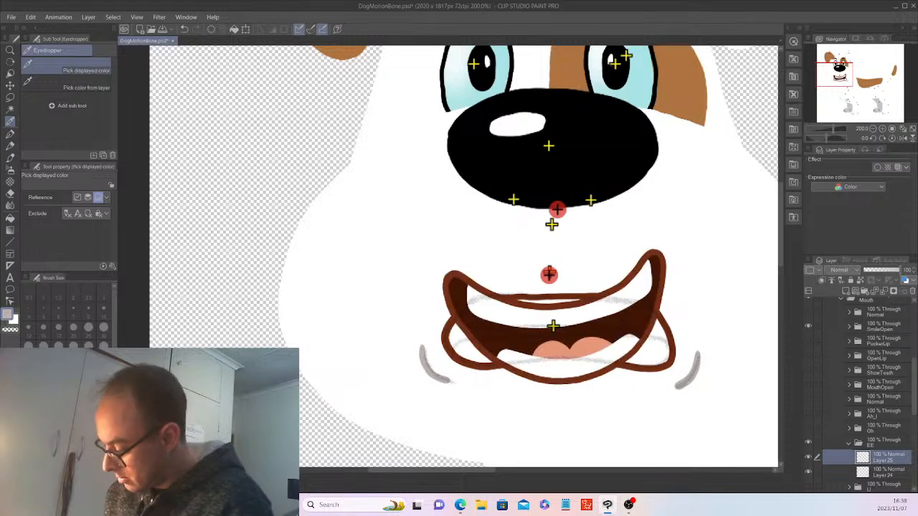
left_click(504, 337)
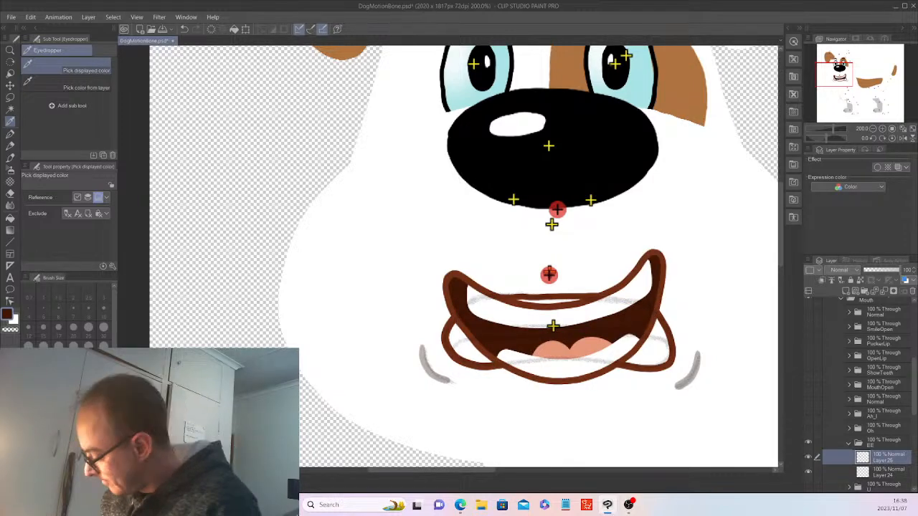
Step: Auto-select the area inside the EE mouth outline on Layer 25 and expand the selection slightly under the line
left_click(888, 472)
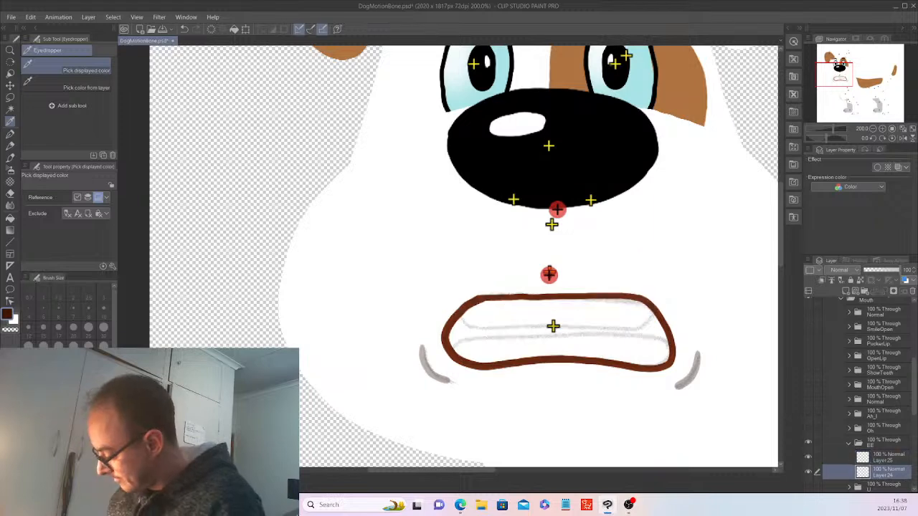
left_click(888, 458)
left_click(10, 109)
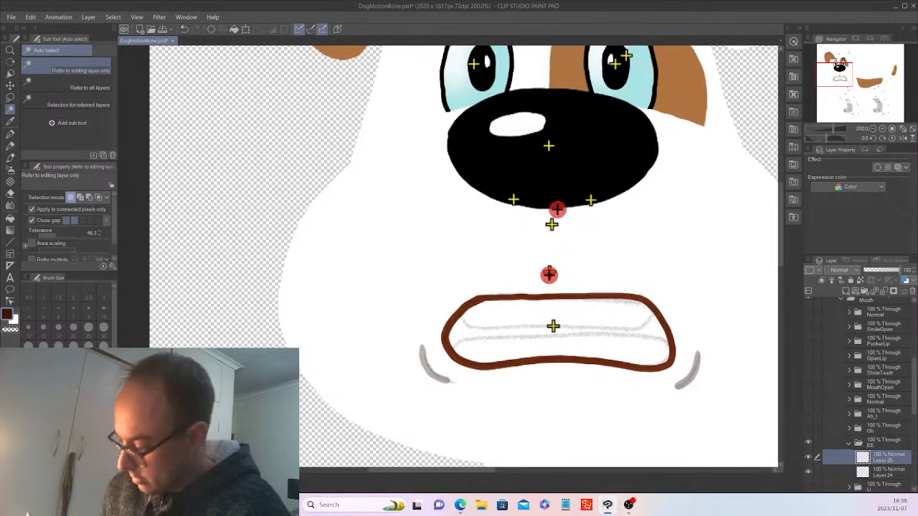
left_click(557, 348)
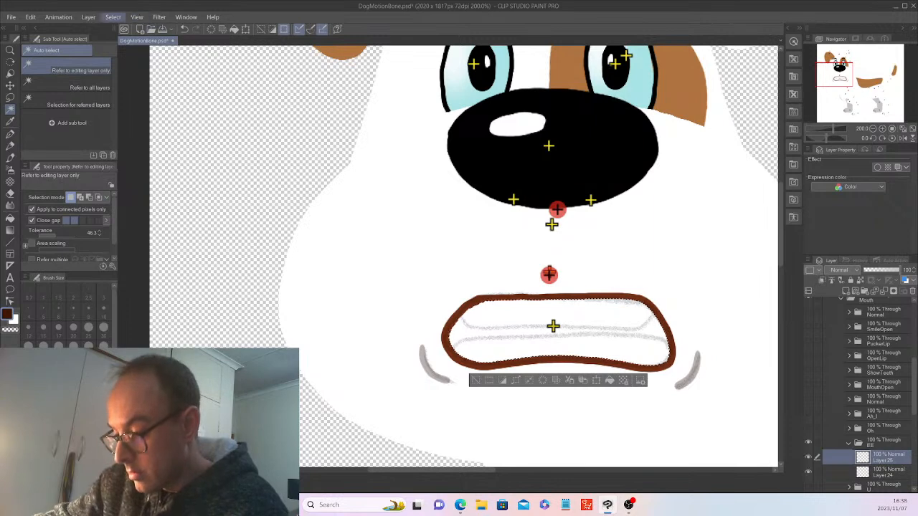
left_click(113, 17)
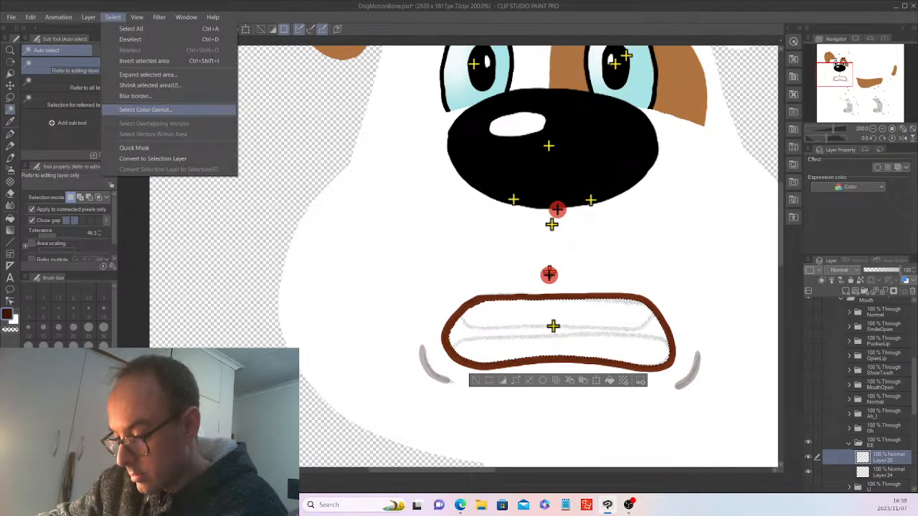
left_click(145, 109)
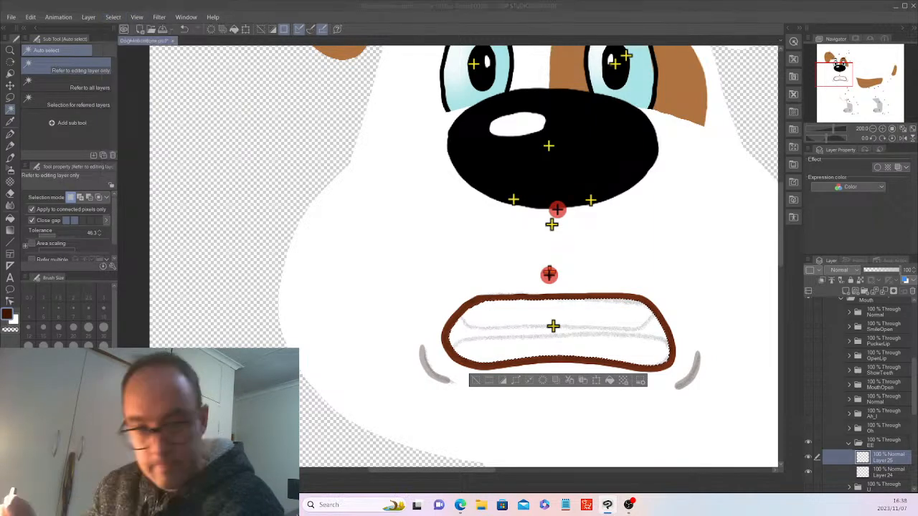
key("Return")
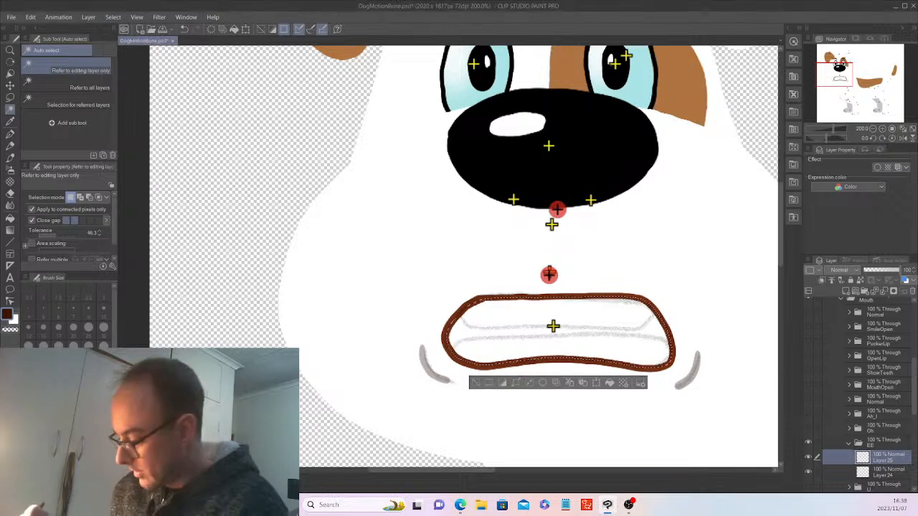
Step: Fill the selected mouth interior with the dark brown colour on Layer 24 and deselect it
left_click(888, 473)
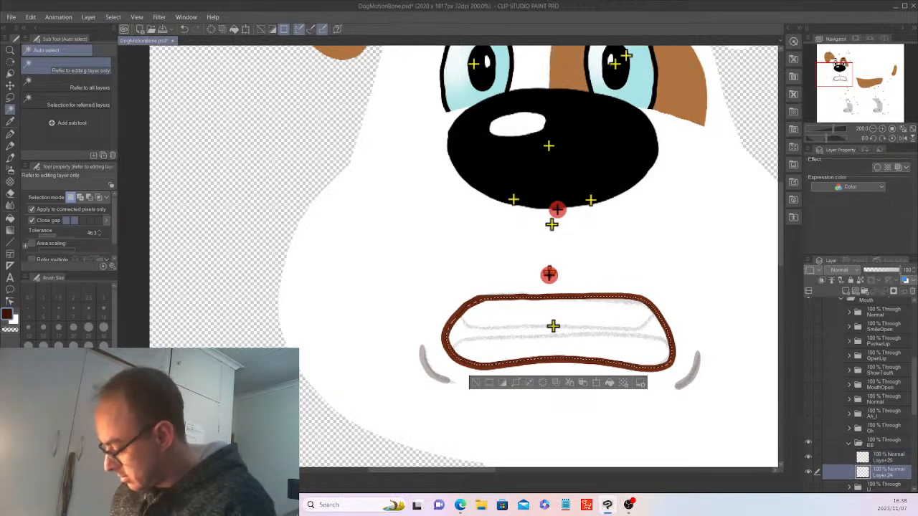
key("alt+BackSpace")
key("ctrl+d")
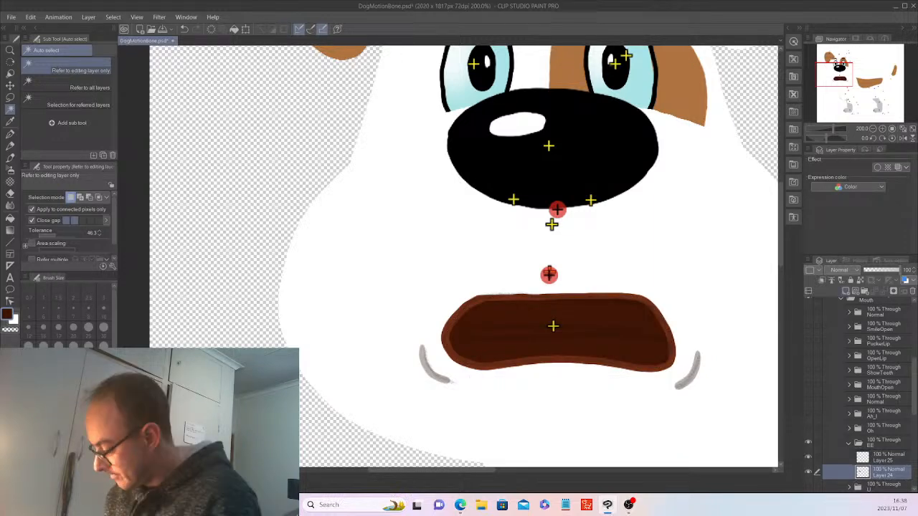
Step: Ink the edges of the upper and lower tooth rows in white on a new layer above Layer 24 in the EE mouth
key("ctrl+shift+n")
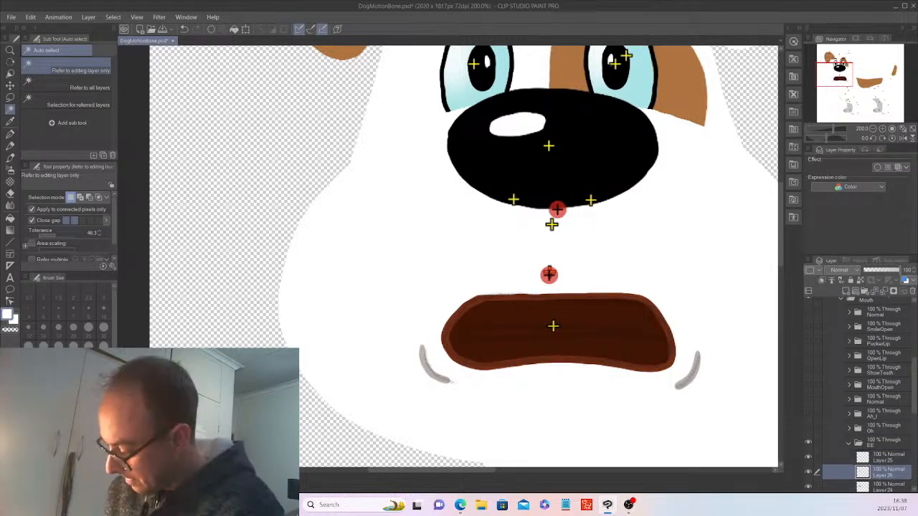
key("p")
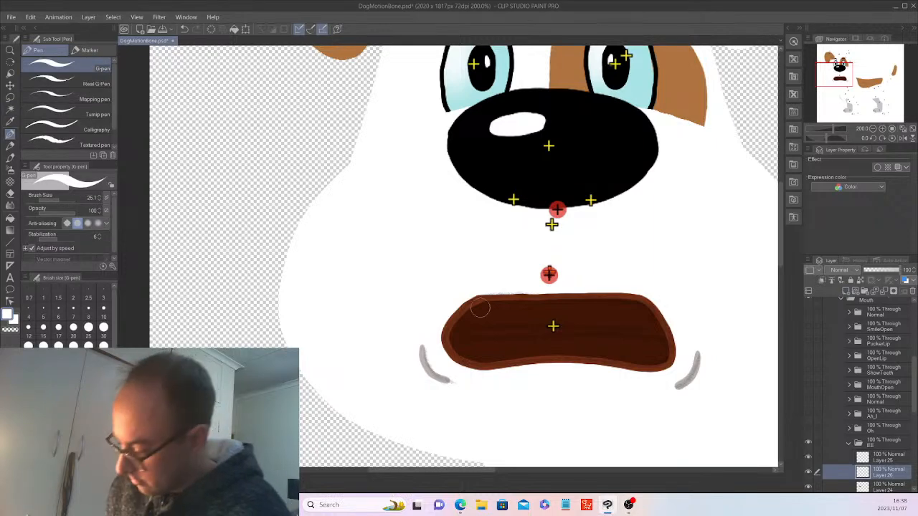
mouse_move(465, 316)
left_mouse_down()
mouse_move(489, 326)
mouse_move(651, 317)
left_mouse_up()
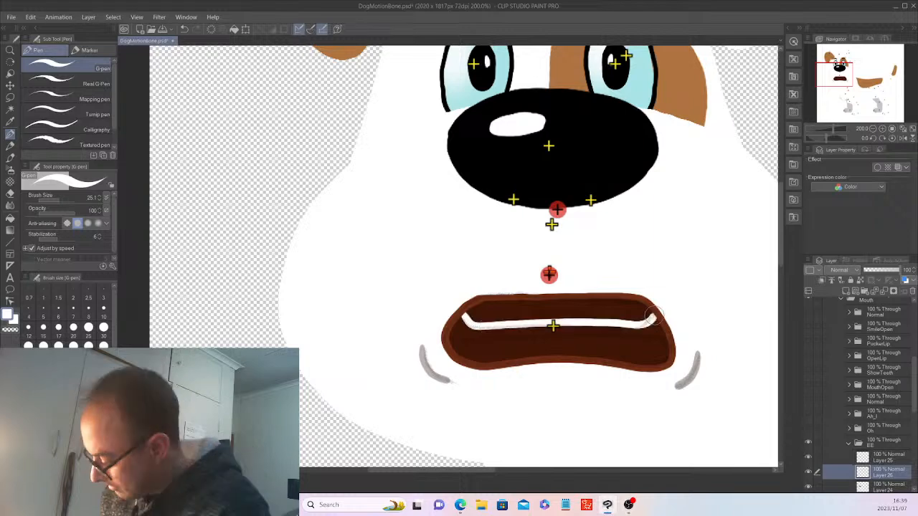
mouse_move(459, 353)
left_mouse_down()
mouse_move(501, 340)
mouse_move(640, 340)
mouse_move(674, 350)
left_mouse_up()
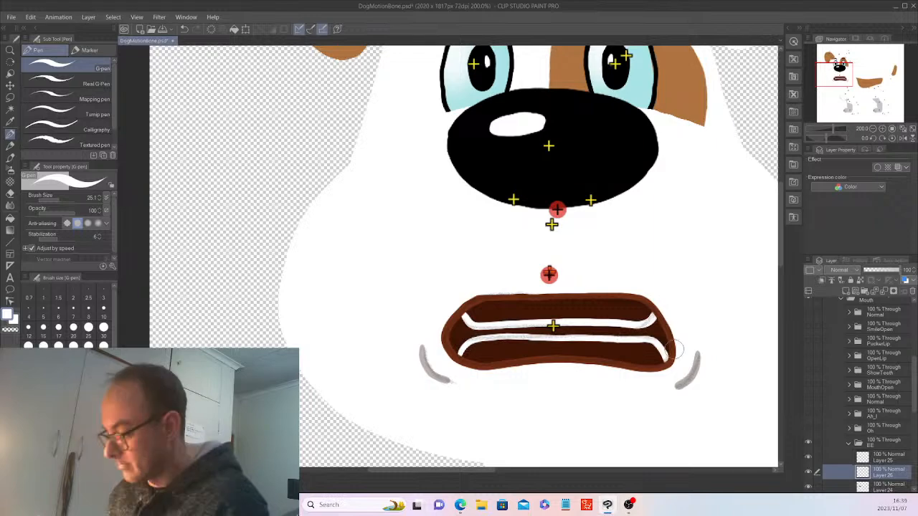
Step: Paint the upper and lower rows of teeth in the EE mouth solid white up to the lip line
mouse_move(495, 305)
left_mouse_down()
mouse_move(473, 310)
mouse_move(624, 300)
mouse_move(642, 304)
mouse_move(647, 317)
left_mouse_up()
mouse_move(527, 315)
left_mouse_down()
mouse_move(506, 317)
mouse_move(642, 316)
mouse_move(554, 307)
left_mouse_up()
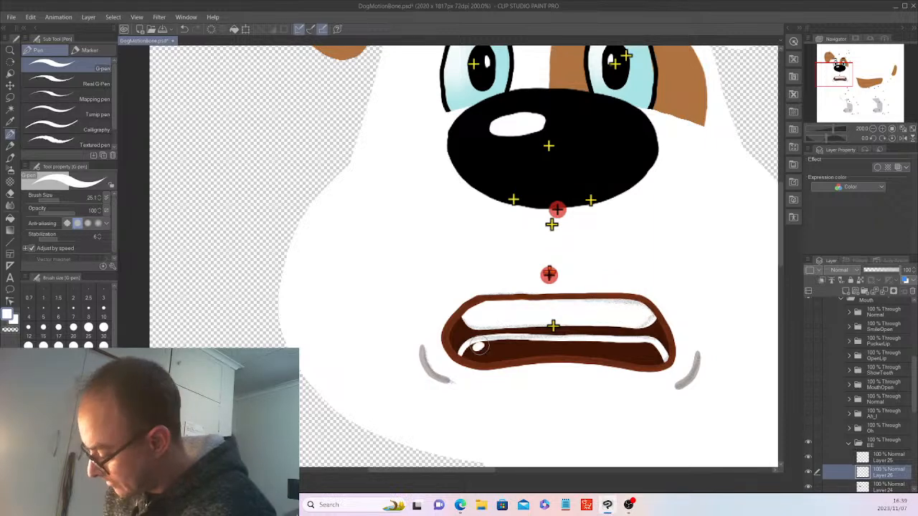
mouse_move(477, 347)
left_mouse_down()
mouse_move(495, 356)
mouse_move(529, 344)
mouse_move(477, 348)
mouse_move(495, 355)
mouse_move(572, 343)
mouse_move(657, 356)
mouse_move(625, 352)
left_mouse_up()
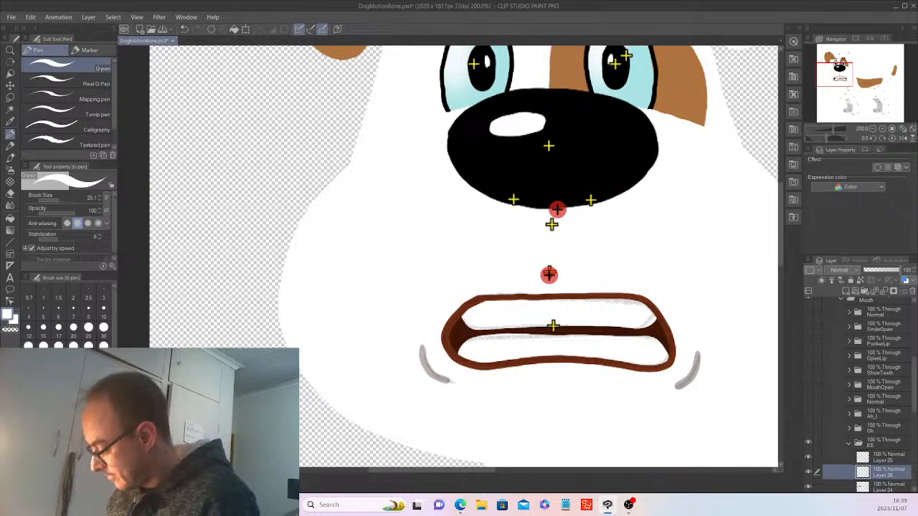
scroll(868, 394, "up", 5)
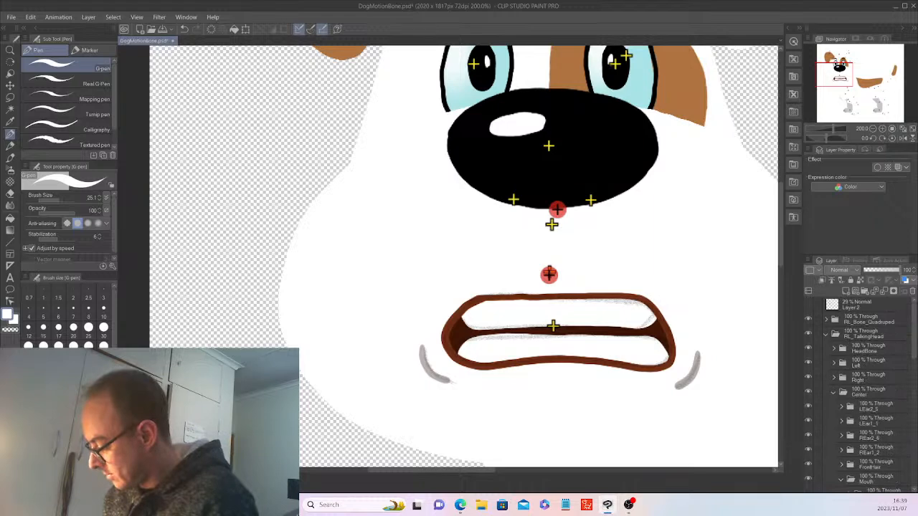
key("ctrl+minus")
key("ctrl+minus")
key("ctrl+minus")
key("ctrl+minus")
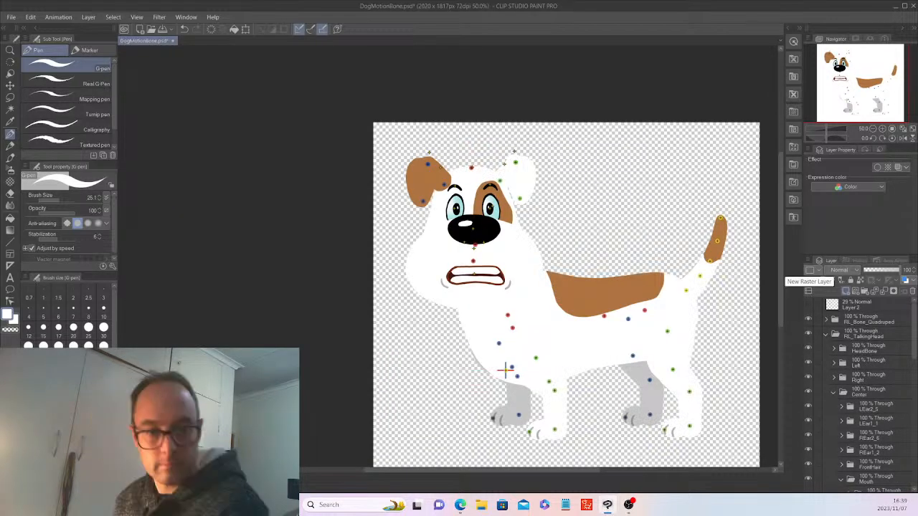
Step: Adjust the EE mouth folder's height on the face, using the SmileOpen and Ah_I mouths as temporary placement references
scroll(864, 393, "down", 8)
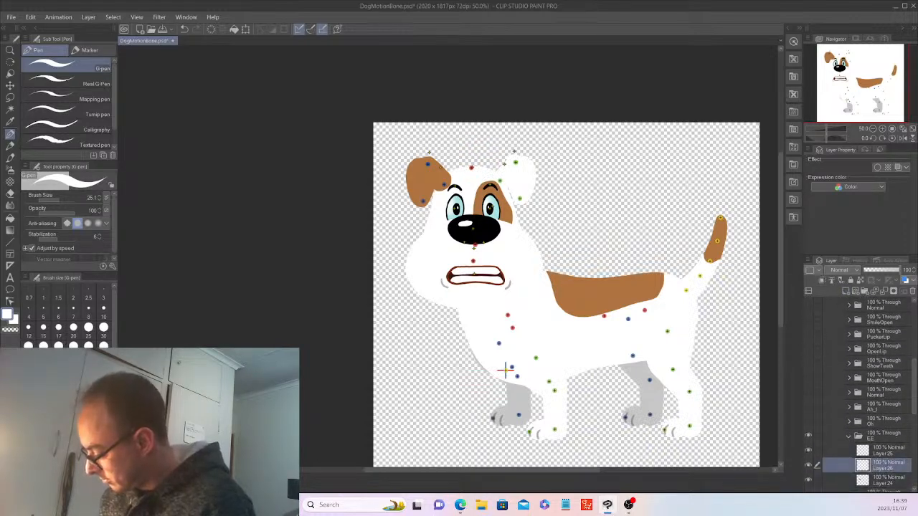
key("ctrl+z")
key("ctrl+z")
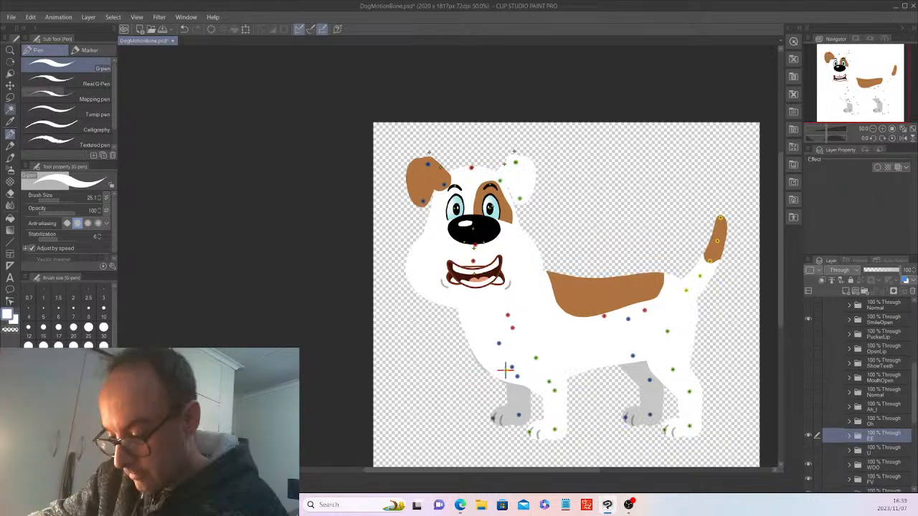
key("k")
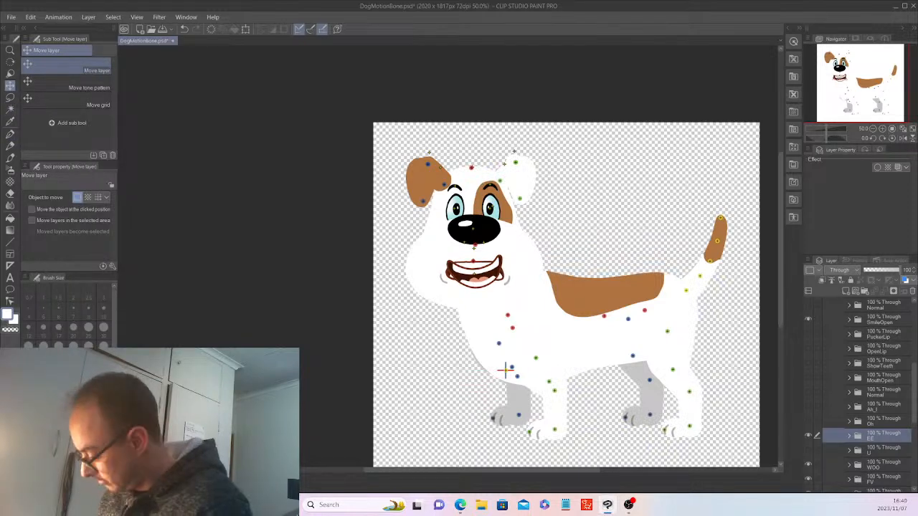
left_click(808, 320)
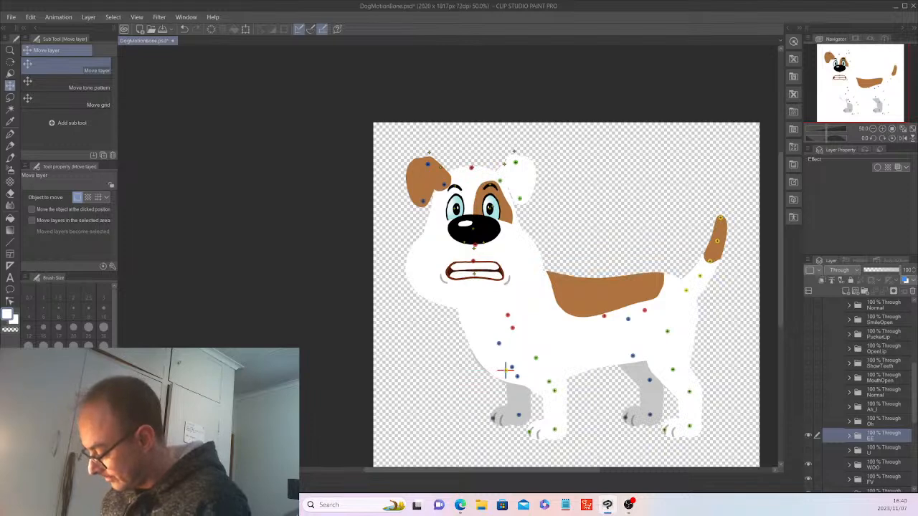
left_click(808, 407)
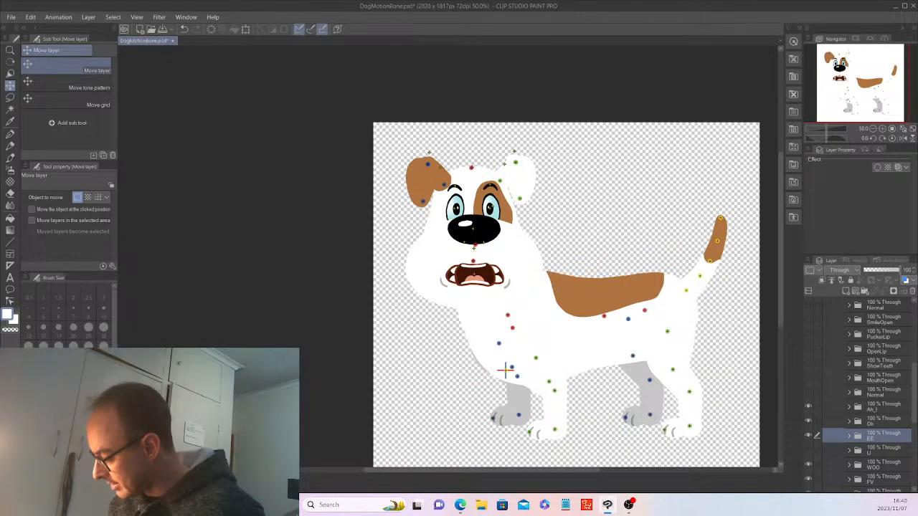
Step: Hide the Ah_I, Oh and EE mouth folders
left_click(808, 407)
left_click(808, 421)
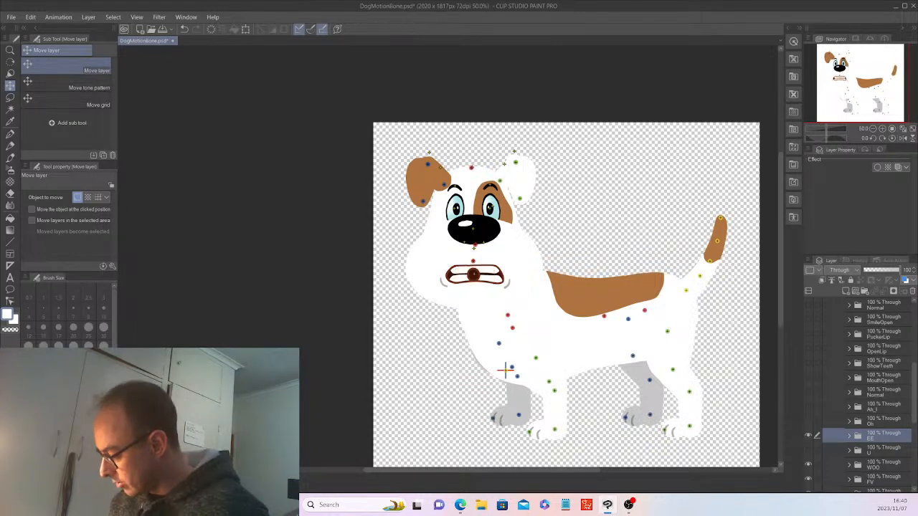
left_click(808, 435)
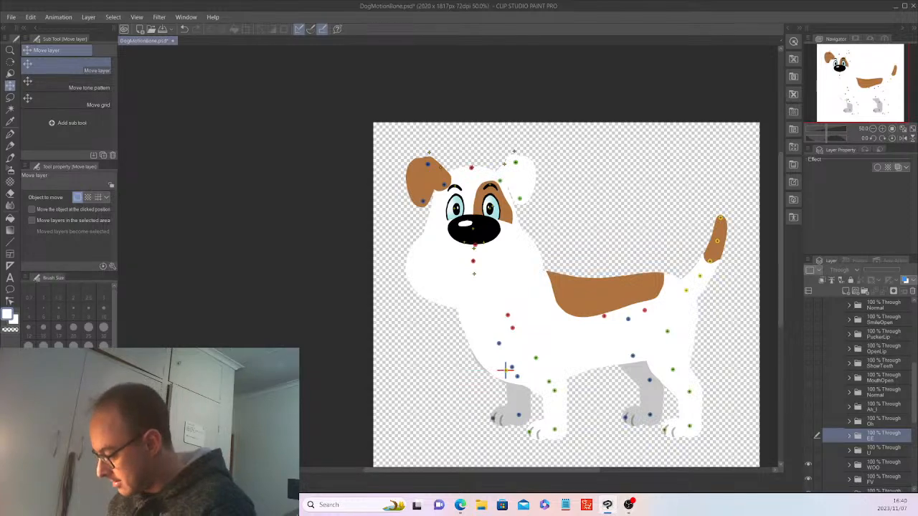
scroll(868, 394, "down", 2)
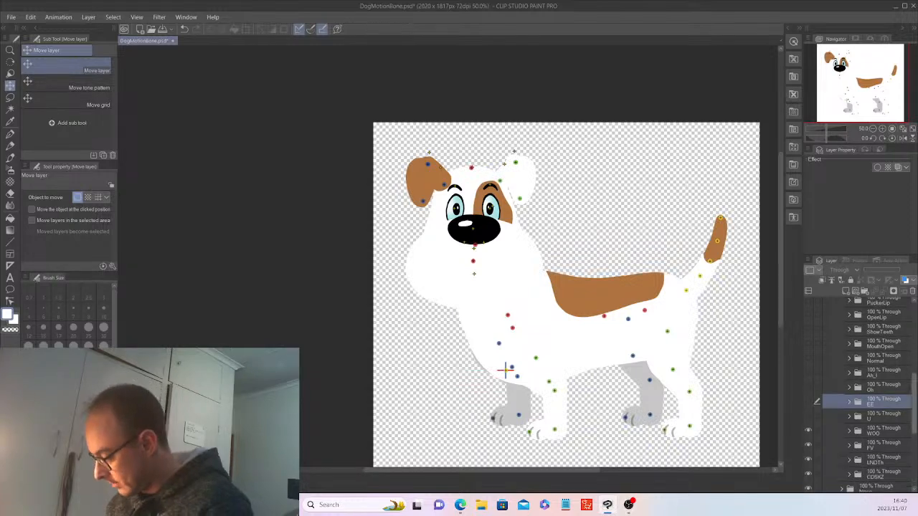
scroll(868, 394, "down", 1)
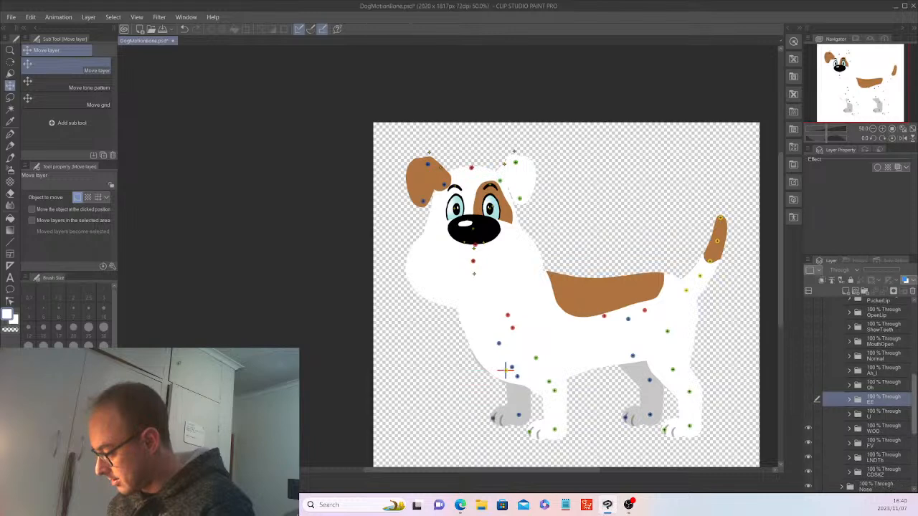
scroll(868, 395, "down", 1)
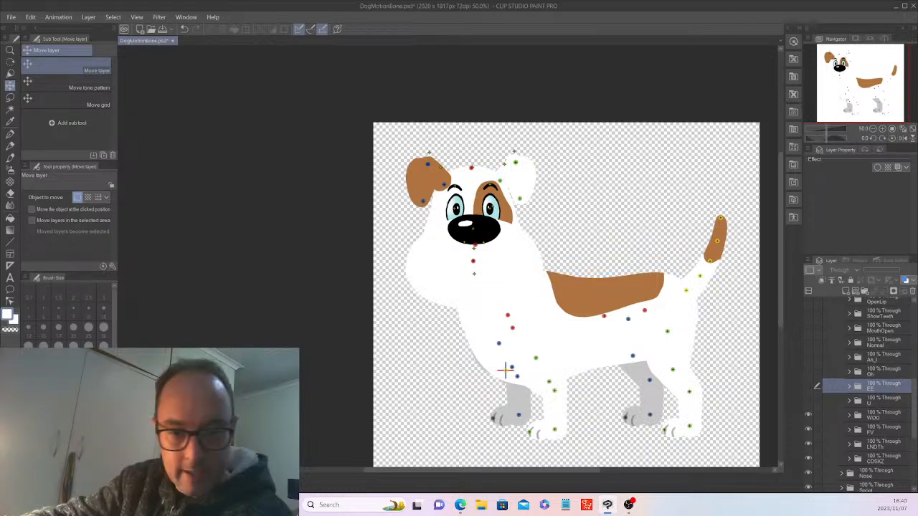
Step: Try to save the drawing as the Photoshop document DogMotionBone
left_click(11, 17)
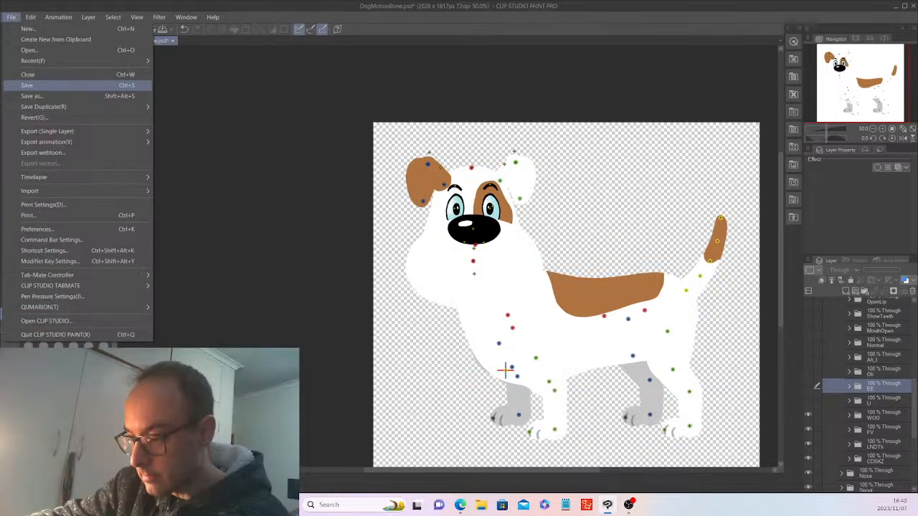
key("Return")
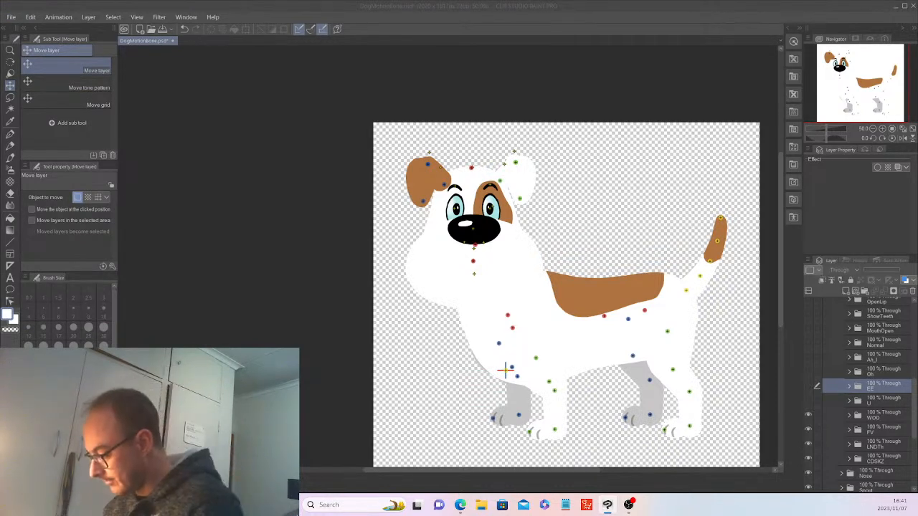
key("ctrl+shift+s")
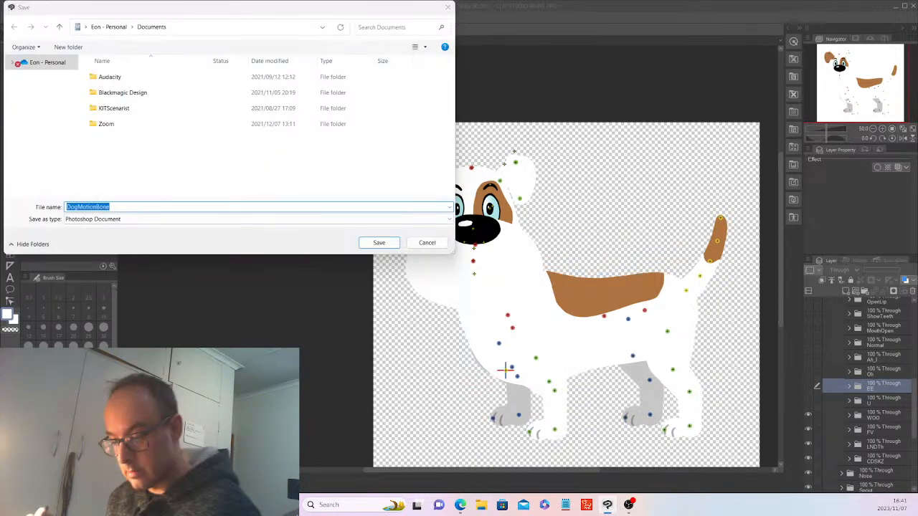
key("Return")
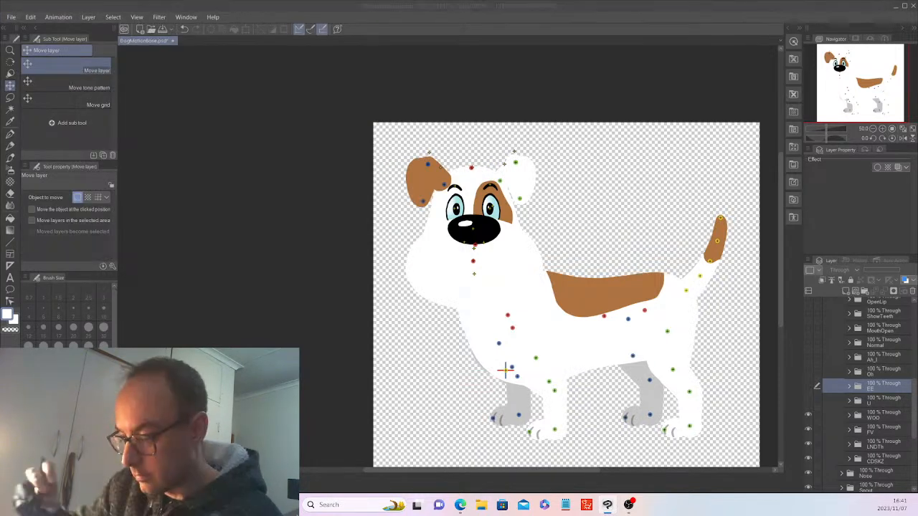
key("ctrl+shift+s")
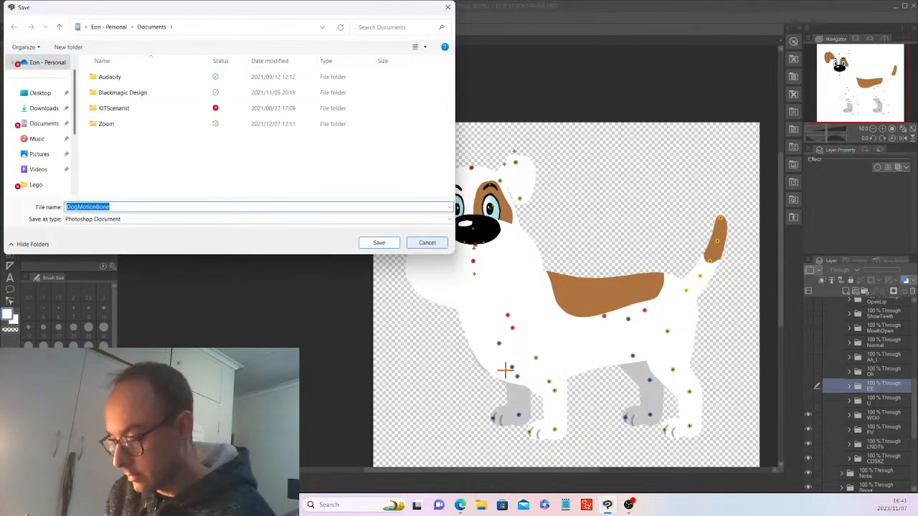
key("Return")
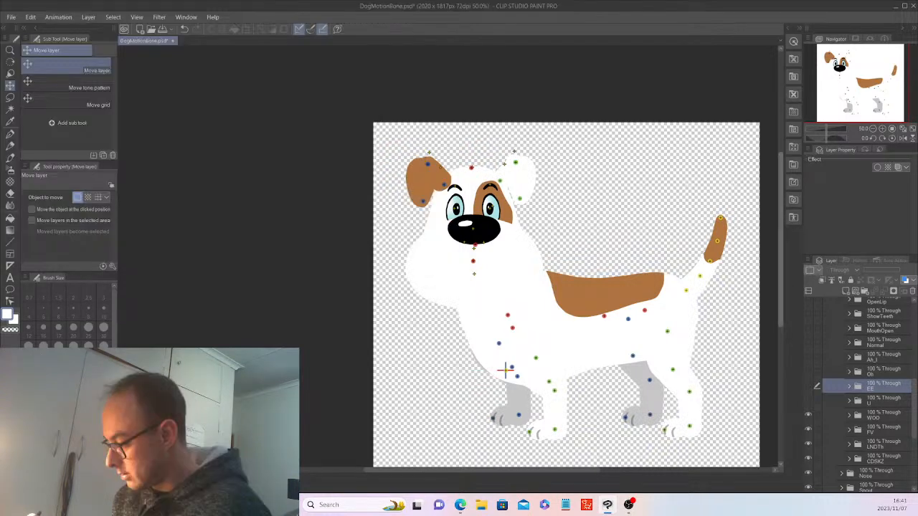
scroll(567, 295, "down", 1)
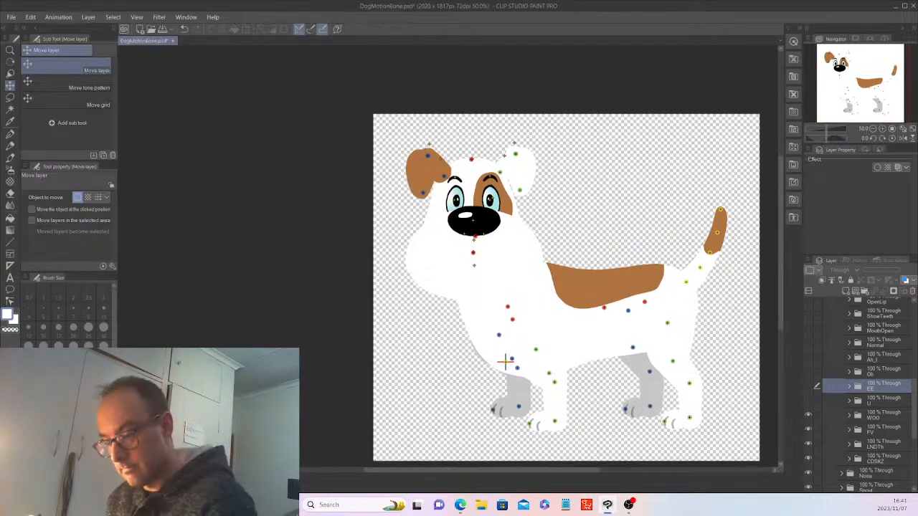
key("ctrl+shift+s")
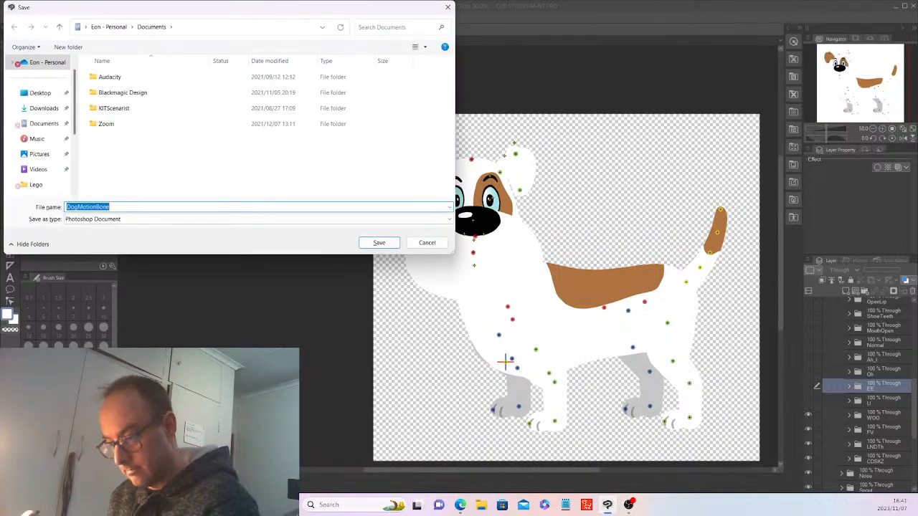
key("Return")
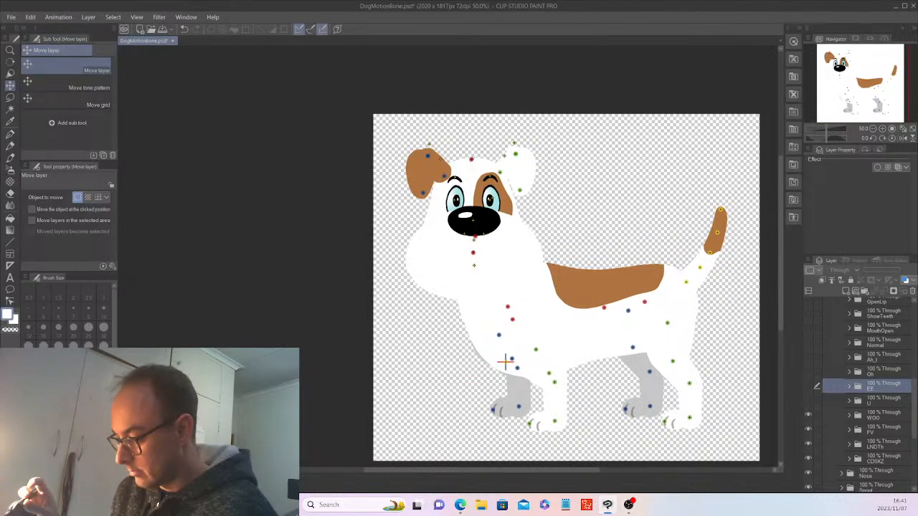
Step: Save the drawing to the Desktop as a new Photoshop document named "Bark the Dog"
left_click_drag(505, 360, 386, 361)
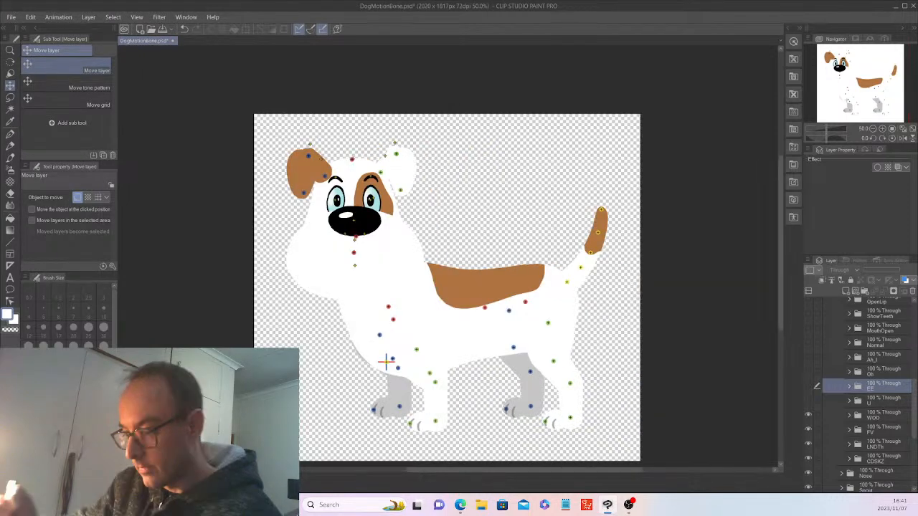
left_click(11, 17)
left_click(37, 96)
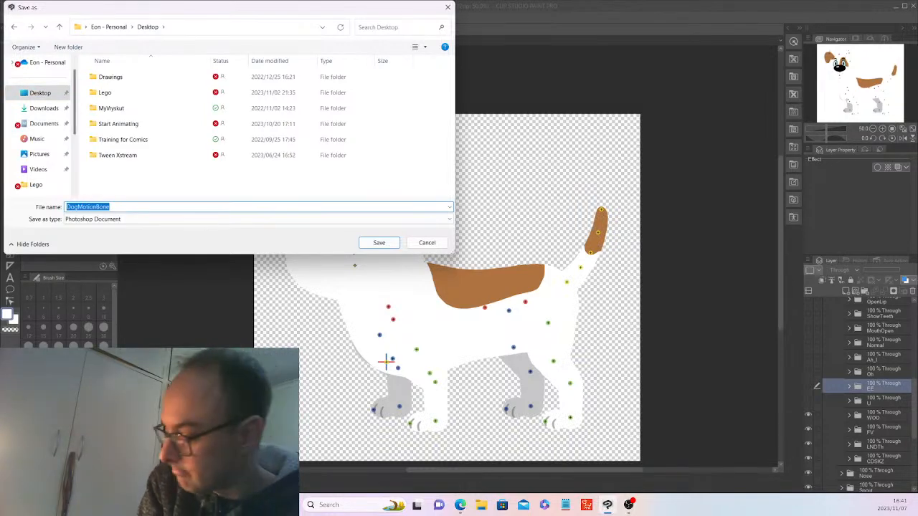
type("Bark")
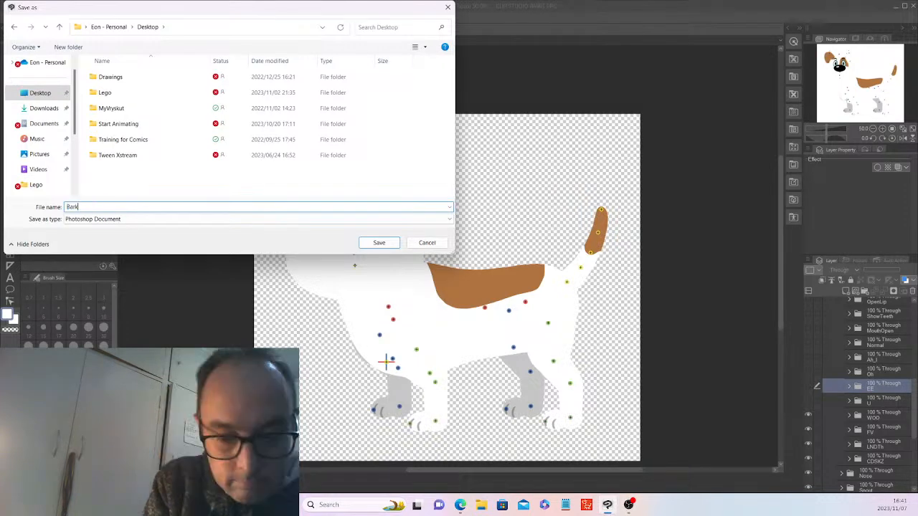
type(" the")
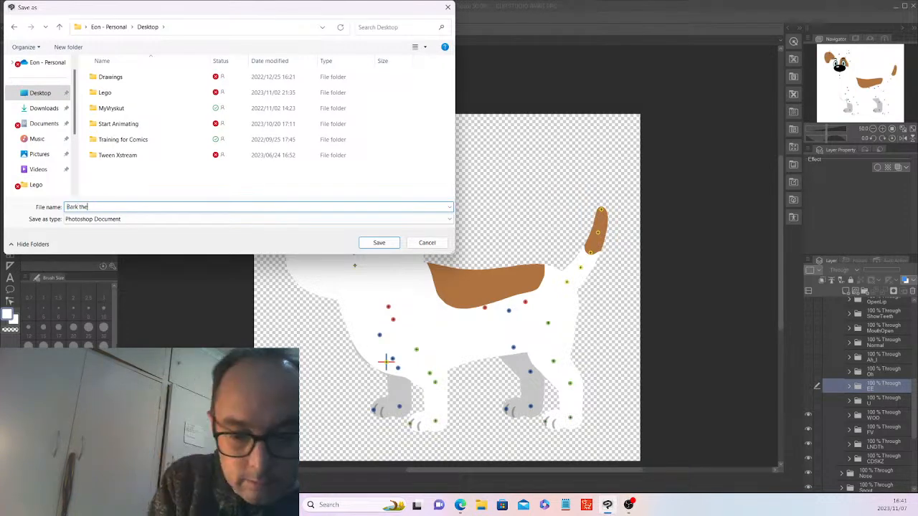
type(" Dog")
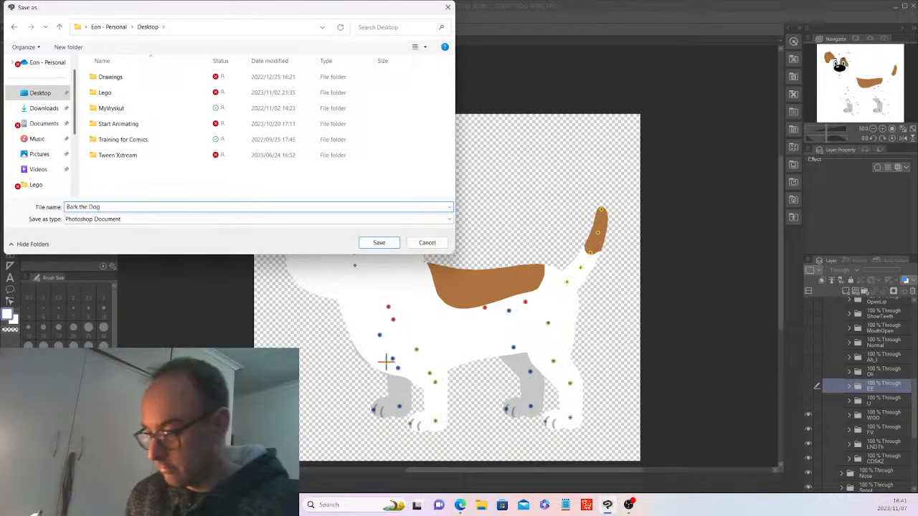
key("Return")
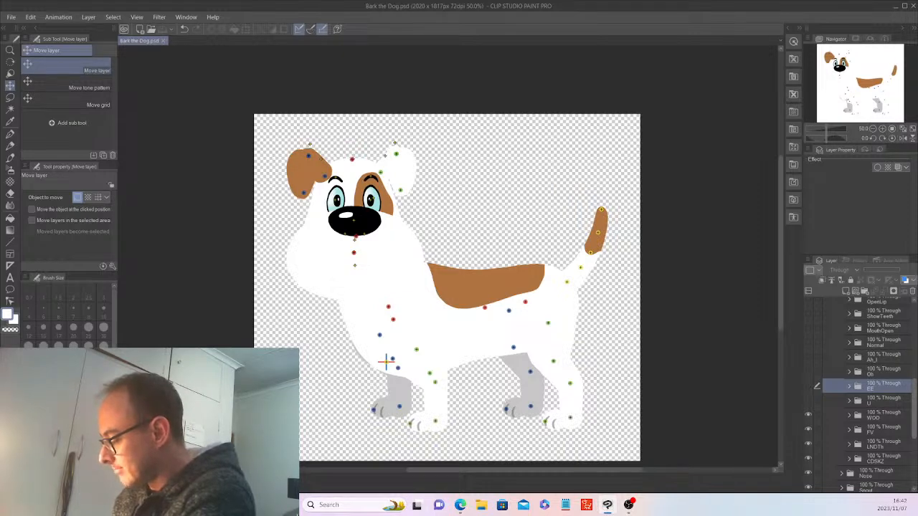
scroll(867, 395, "down", 1)
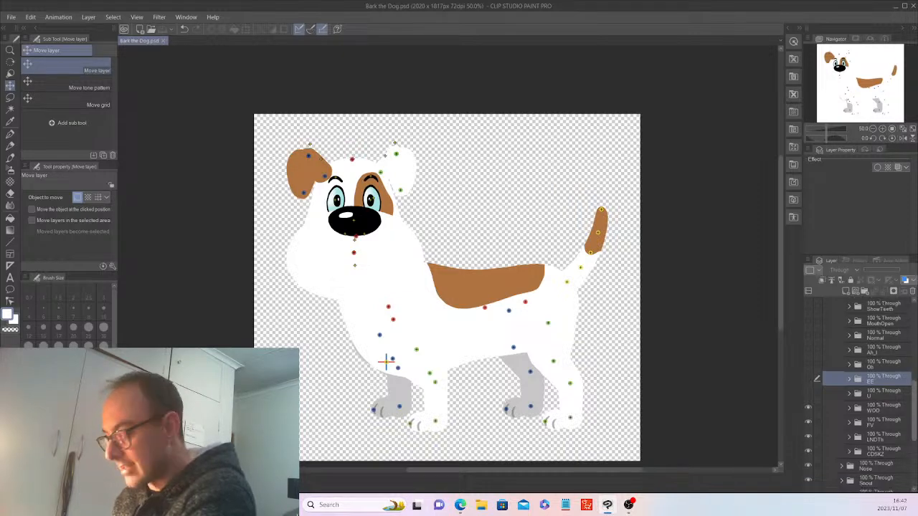
scroll(867, 394, "up", 1)
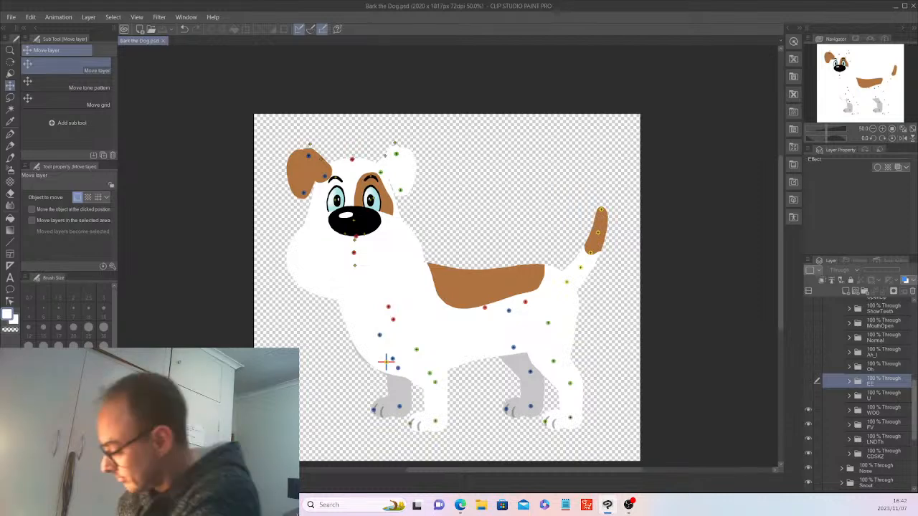
Step: Copy the Oh mouth's two layers into the WOO folder and hide the Oh folder
scroll(867, 395, "down", 1)
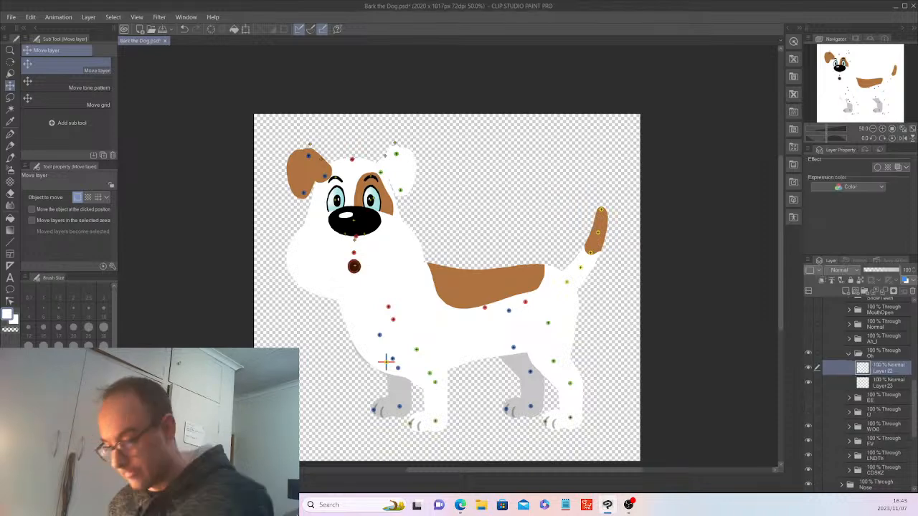
left_click(888, 383, "shift")
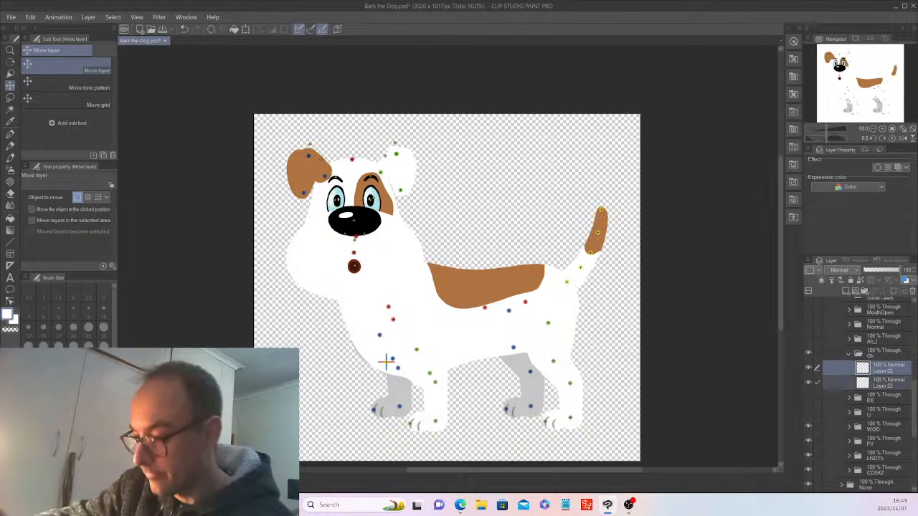
left_click(31, 17)
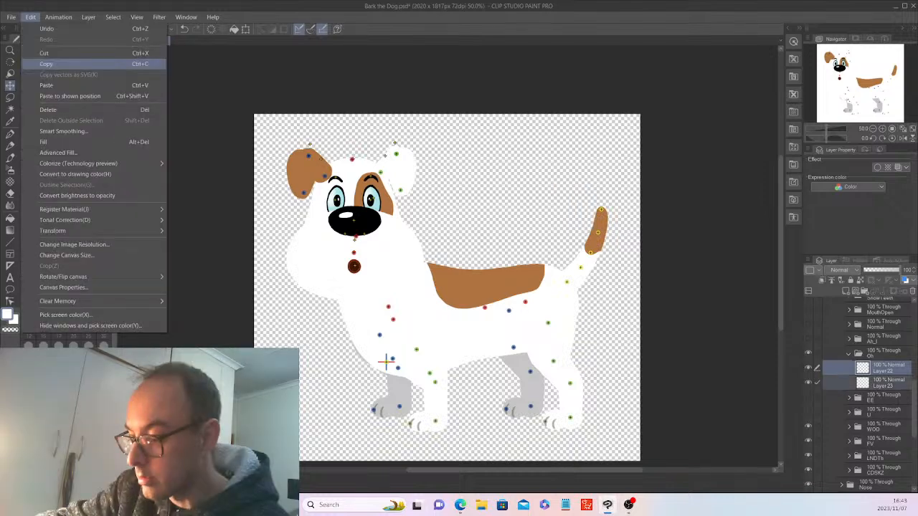
left_click(49, 64)
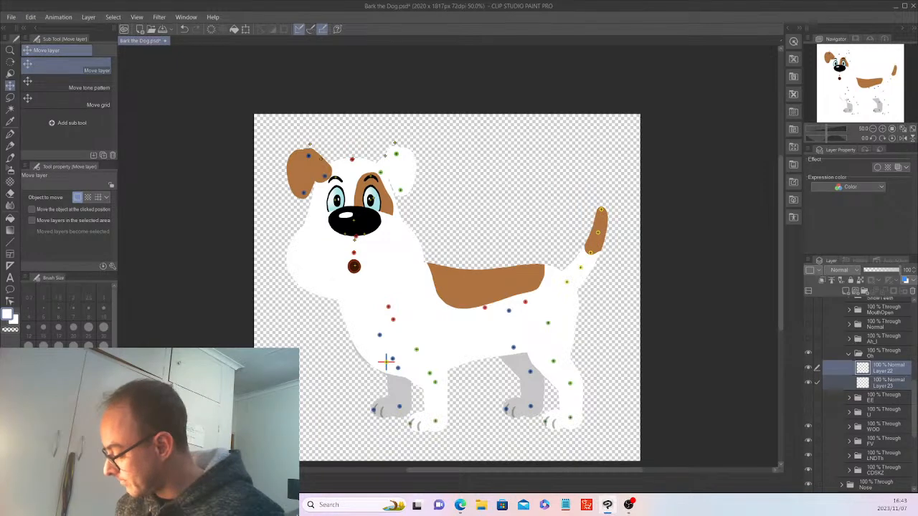
left_click(849, 354)
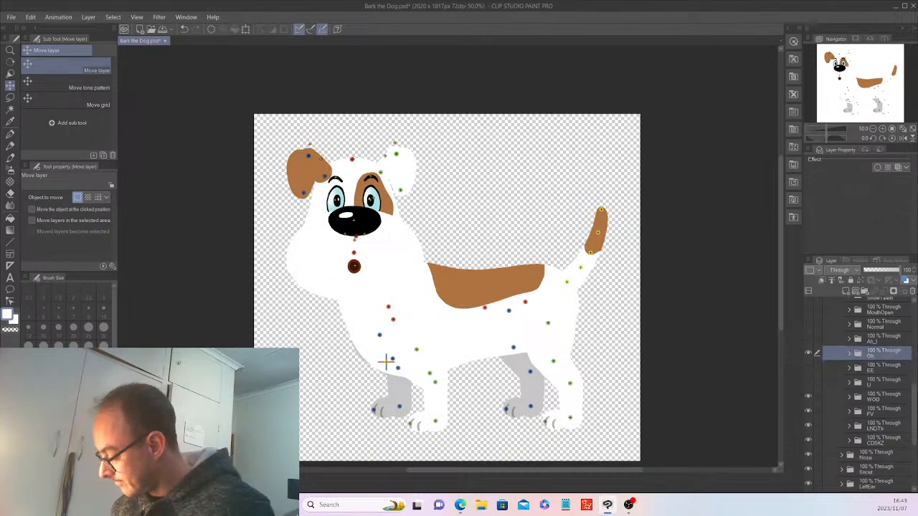
left_click(808, 354)
left_click(849, 397)
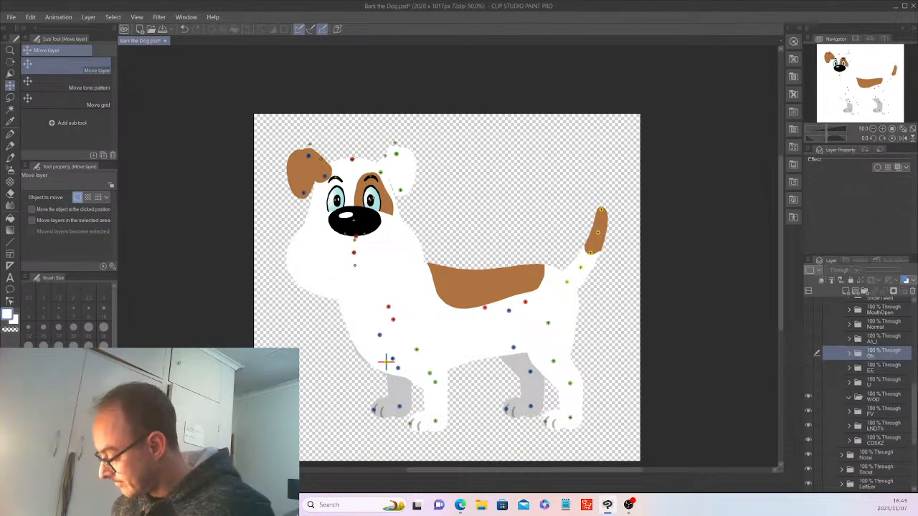
key("ctrl+v")
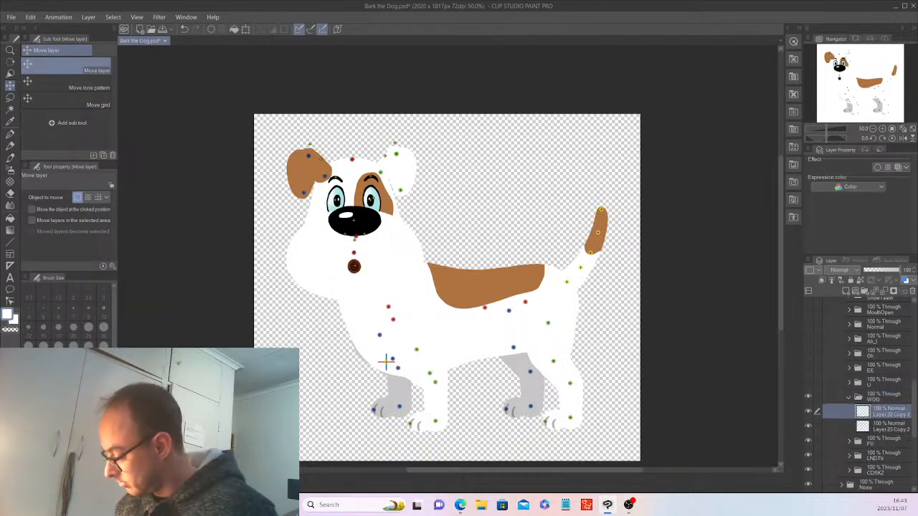
Step: Shift the whole WOO mouth folder slightly toward the left side of the dog's face
left_click(883, 398)
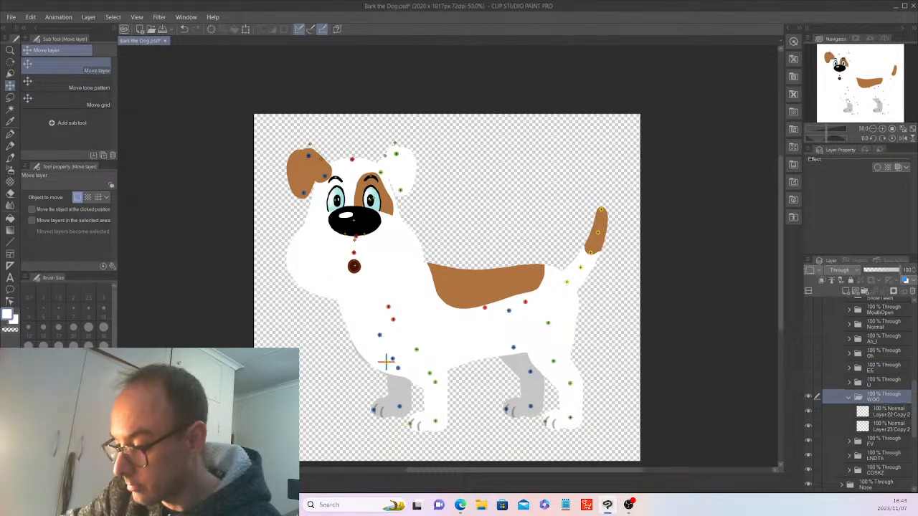
key("Left")
key("Left")
key("Left")
key("Left")
key("Left")
key("Left")
key("Left")
key("Left")
key("Left")
key("Left")
key("Left")
key("Left")
key("Left")
key("Left")
key("Left")
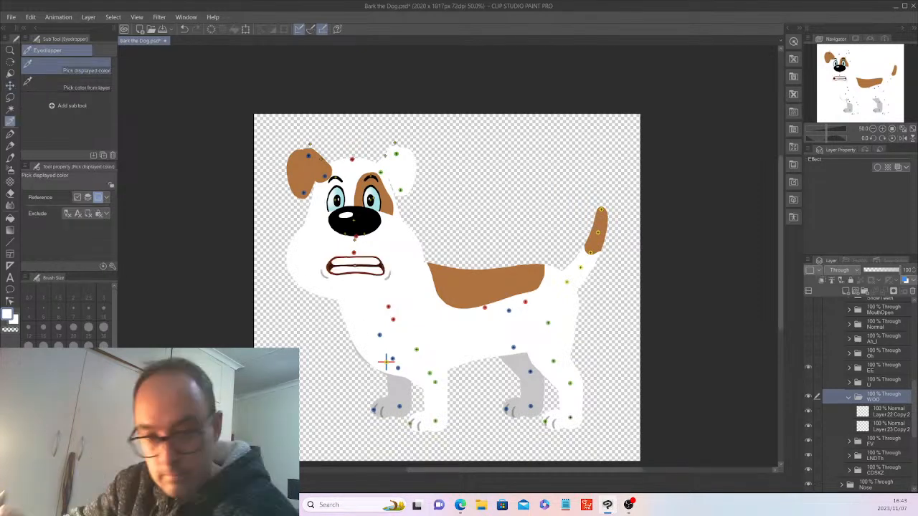
Step: Sample the grey of the EE mouth's crease and draw a curved grey crease beneath the WOO mouth on a new layer
key("ctrl+plus")
key("ctrl+plus")
key("ctrl+plus")
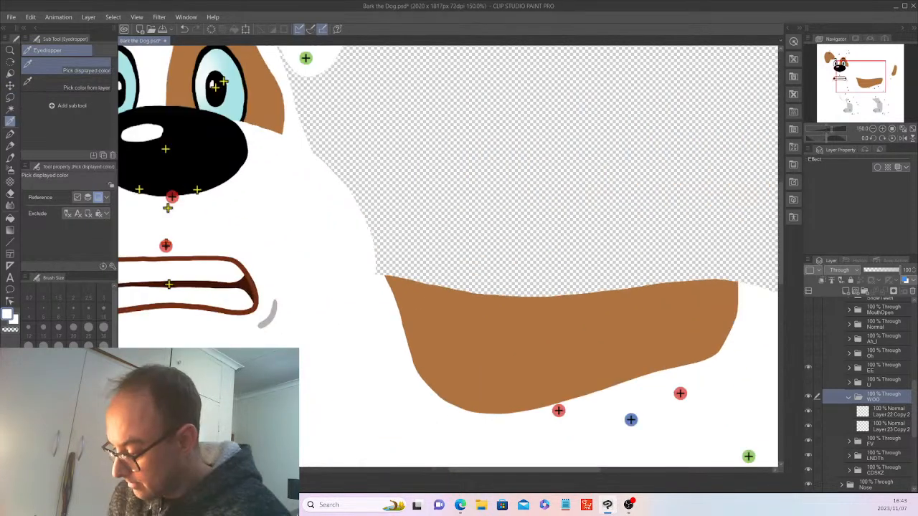
left_click(269, 317)
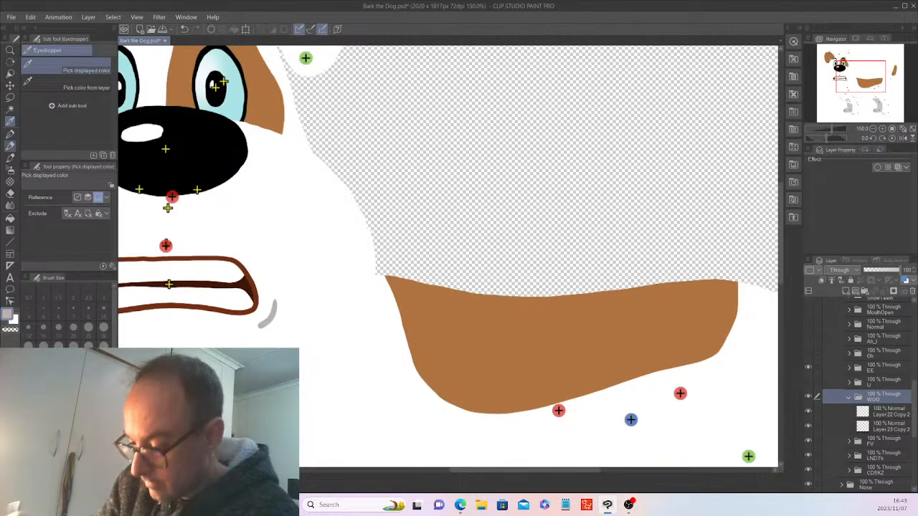
key("p")
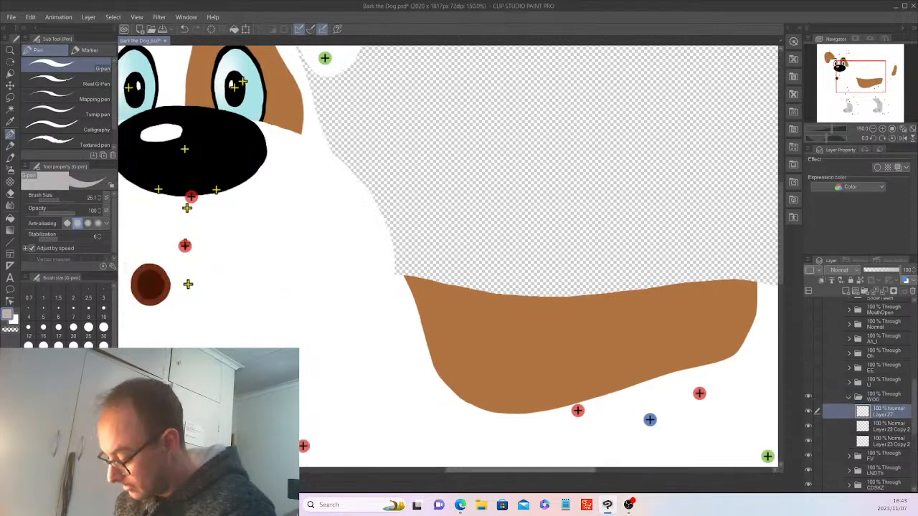
mouse_move(111, 292)
left_mouse_down()
mouse_move(254, 292)
mouse_move(256, 307)
mouse_move(280, 322)
mouse_move(297, 318)
left_mouse_up()
scroll(297, 319, "down", 3)
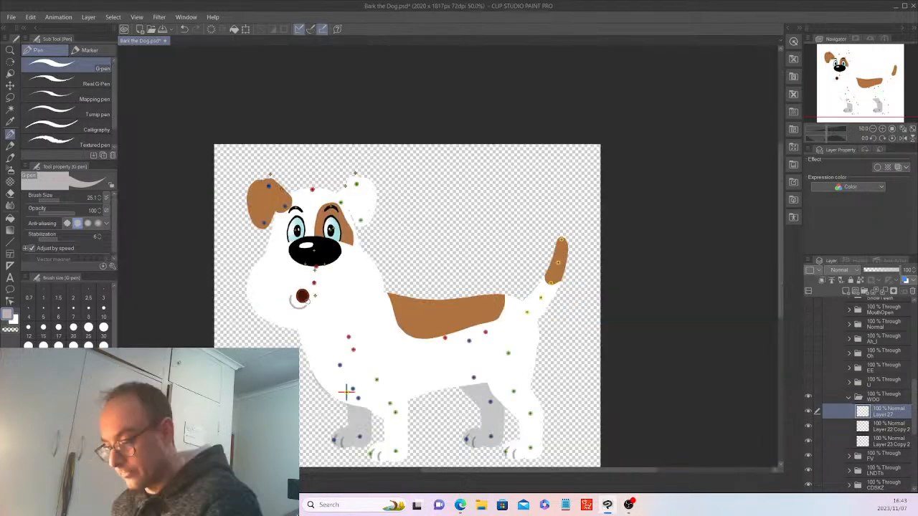
Step: Add an empty layer inside the FV folder, and make the 29% opacity sketch layer active with black as the drawing colour
left_click(850, 398)
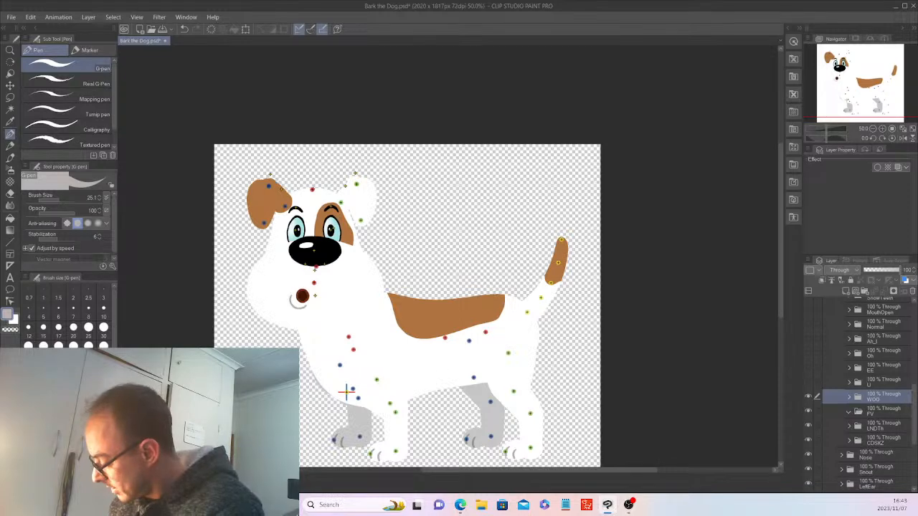
key("ctrl+shift+n")
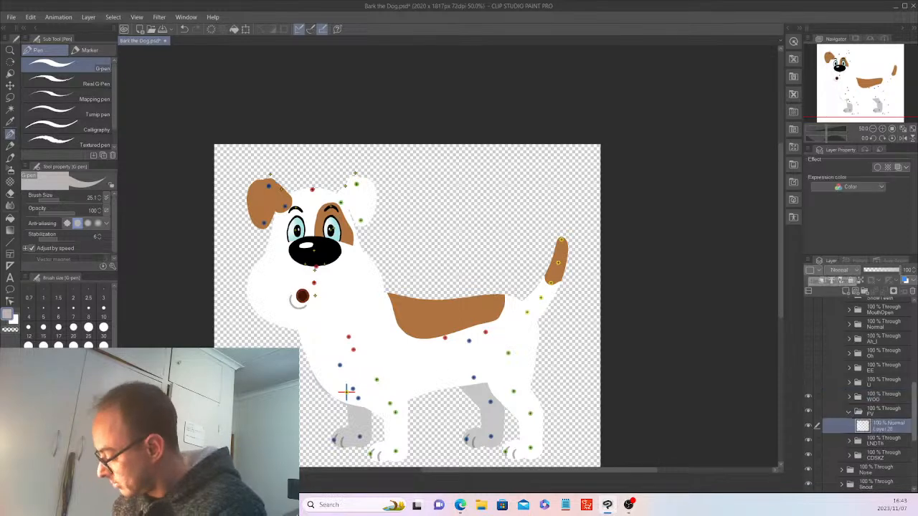
scroll(859, 395, "up", 7)
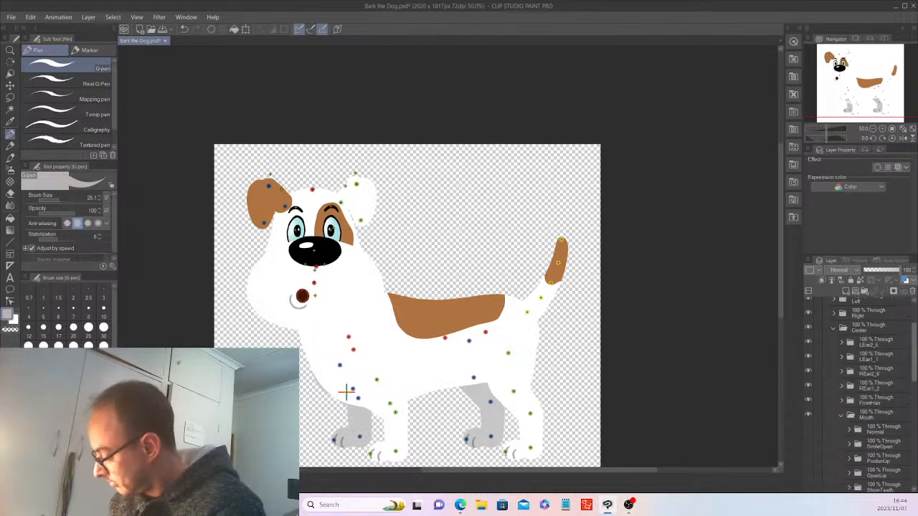
left_click(861, 304)
left_click(808, 305)
key("Delete")
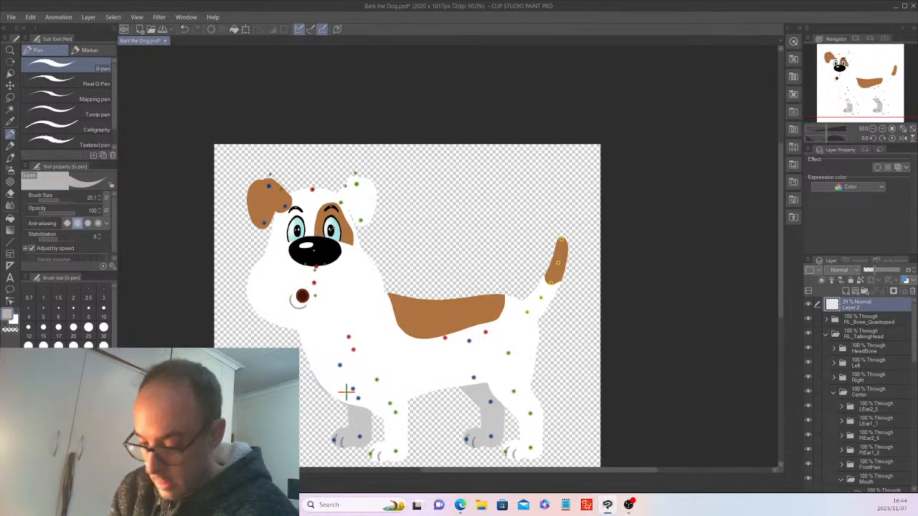
key("x")
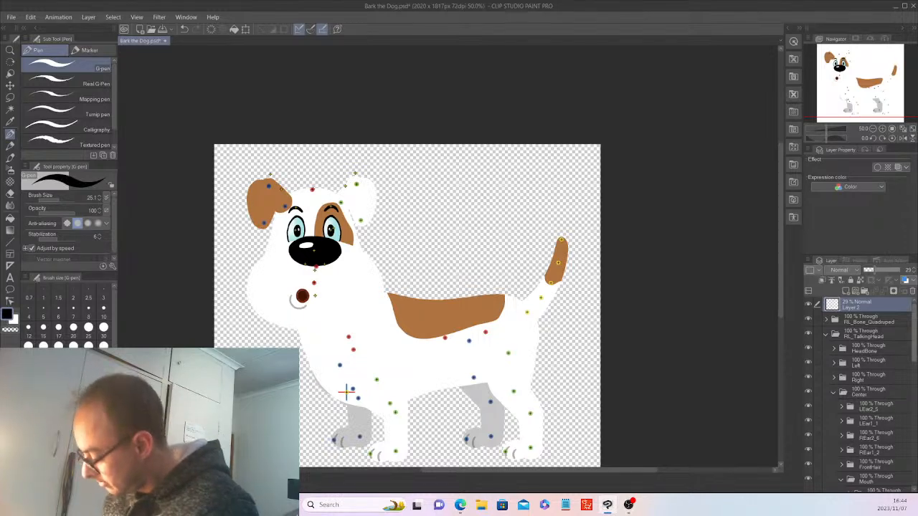
Step: Hide the WOO mouth and pencil-sketch the FV mouth below the nose, with an arched upper lip and a shallow row of teeth
scroll(864, 395, "down", 5)
scroll(865, 395, "down", 2)
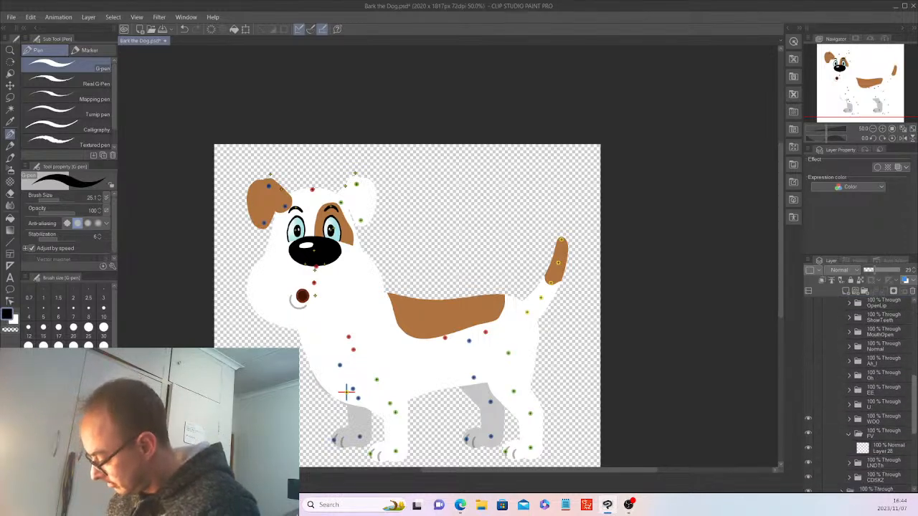
left_click(808, 419)
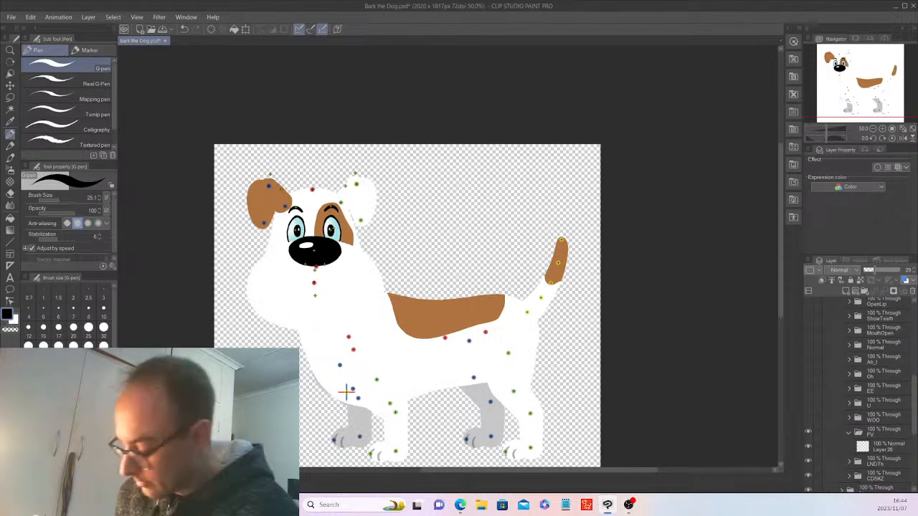
scroll(347, 391, "up", 5)
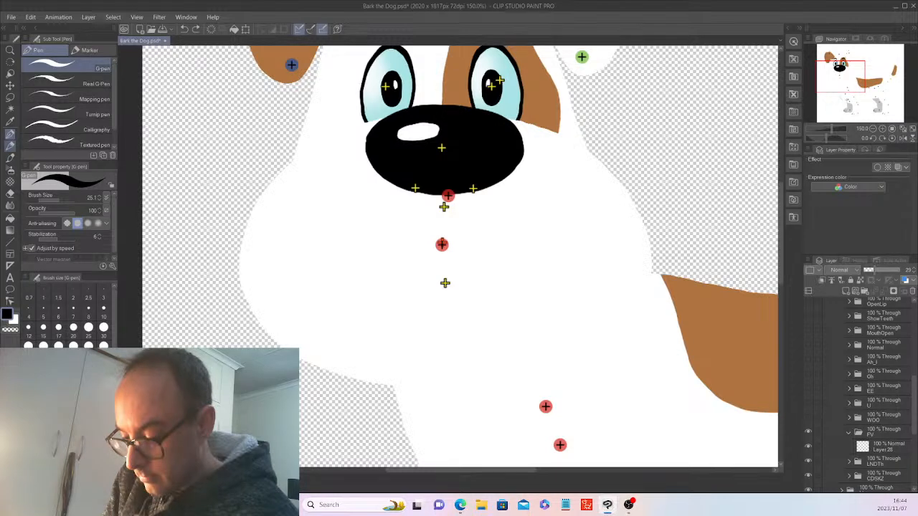
key("p")
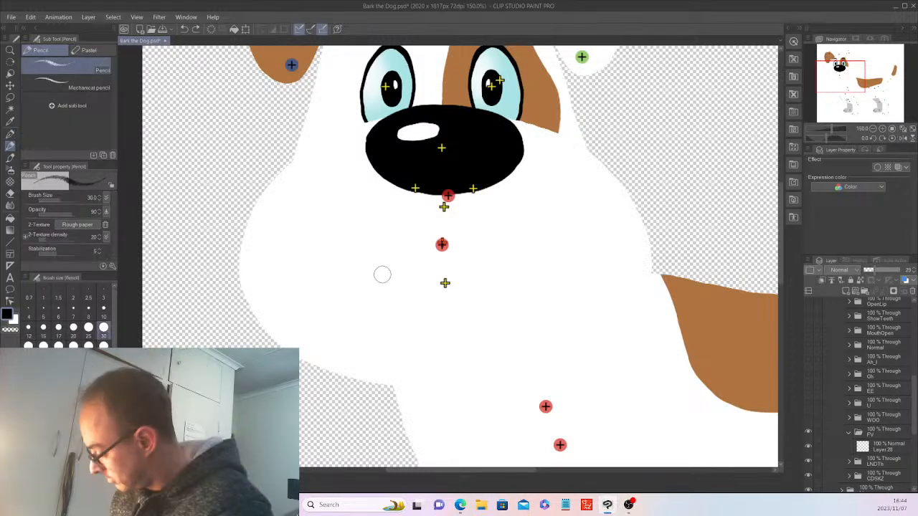
mouse_move(355, 268)
left_mouse_down()
mouse_move(451, 261)
mouse_move(502, 260)
left_mouse_up()
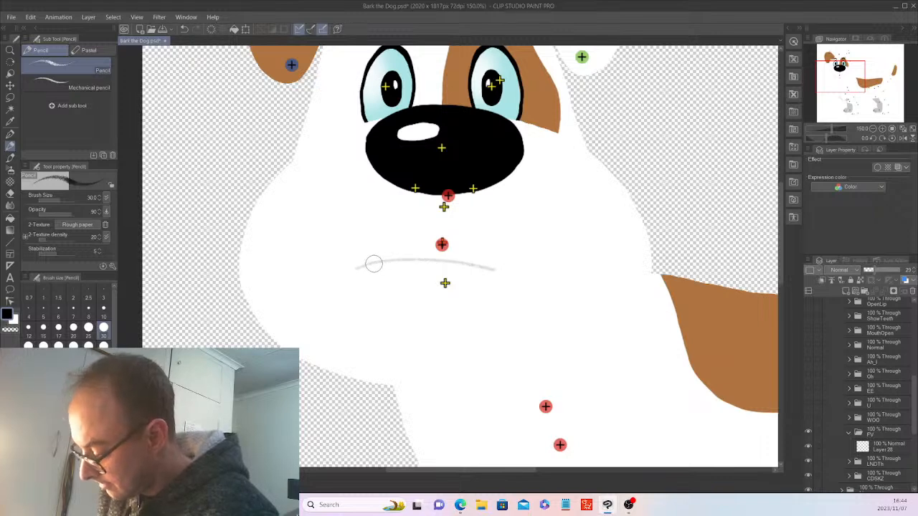
left_click_drag(373, 264, 473, 277)
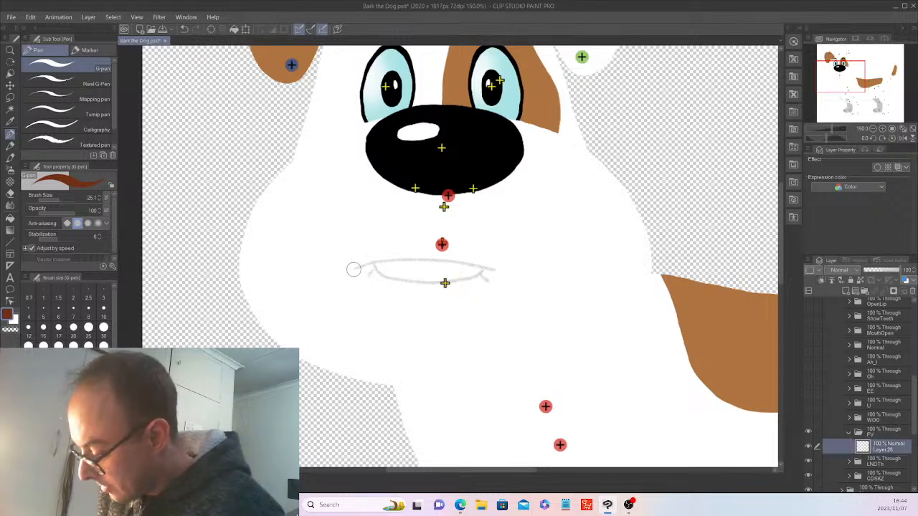
Step: Ink the FV mouth's upper lip in dark red and outline its teeth in light grey on a separate layer beneath
left_click_drag(353, 268, 505, 270)
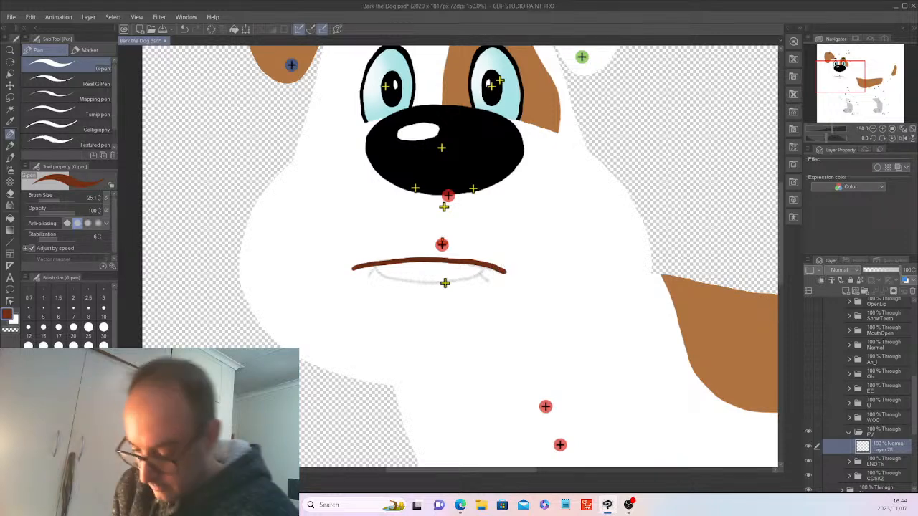
key("x")
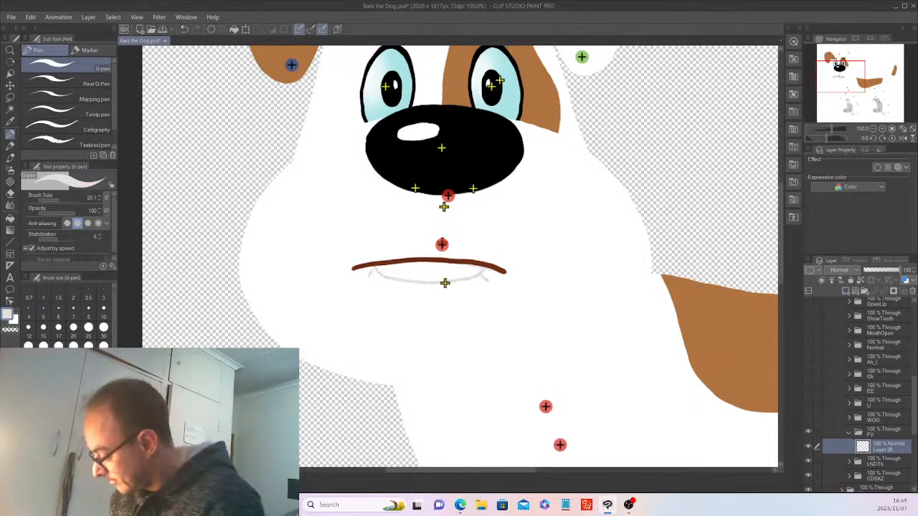
left_click(846, 291)
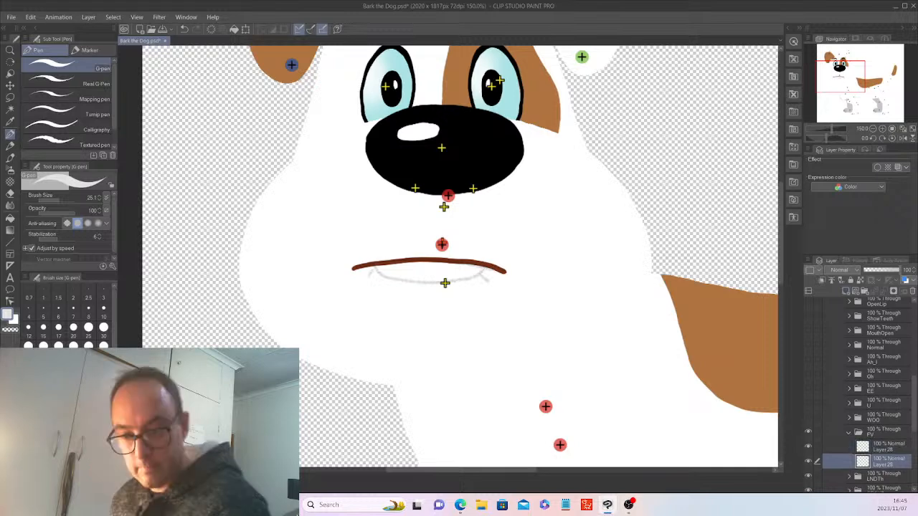
mouse_move(377, 268)
left_mouse_down()
mouse_move(384, 278)
mouse_move(453, 282)
mouse_move(480, 275)
mouse_move(489, 256)
left_mouse_up()
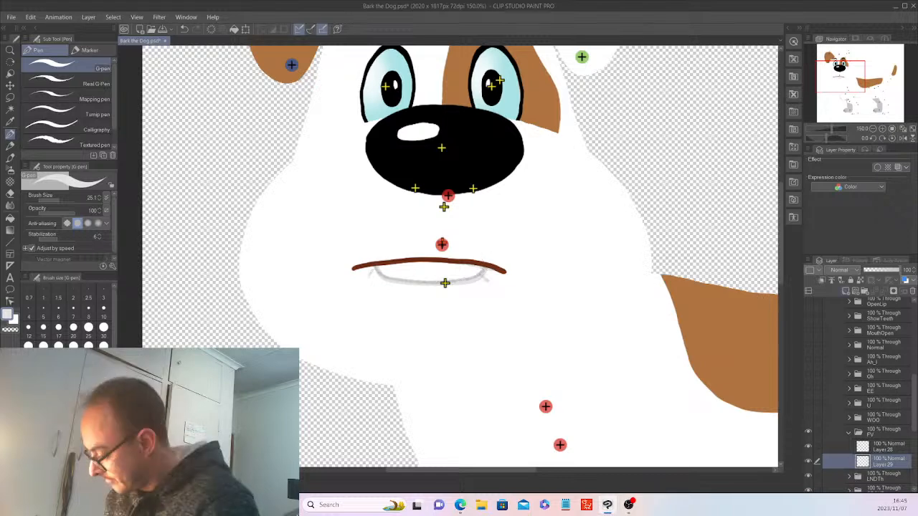
left_click(846, 291)
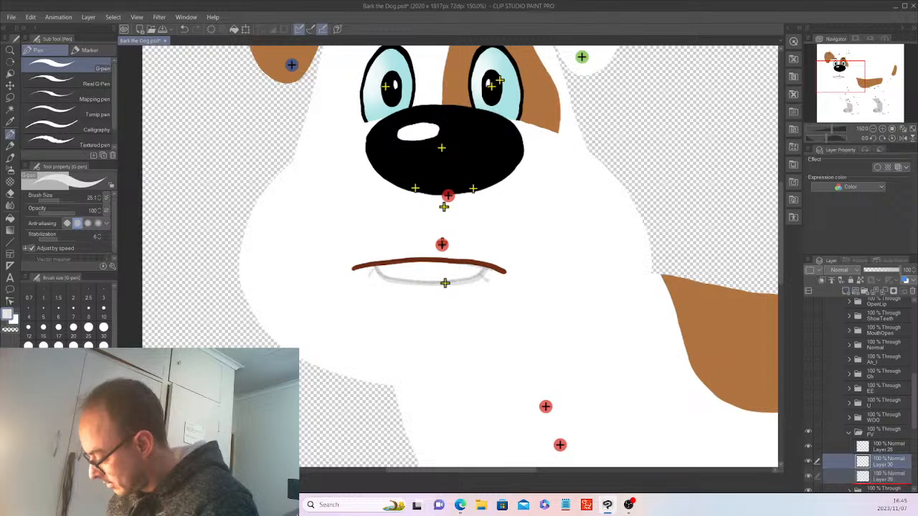
Step: Move the whole FV mouth folder off the face onto the transparent area beside the dog's neck
left_click(883, 431)
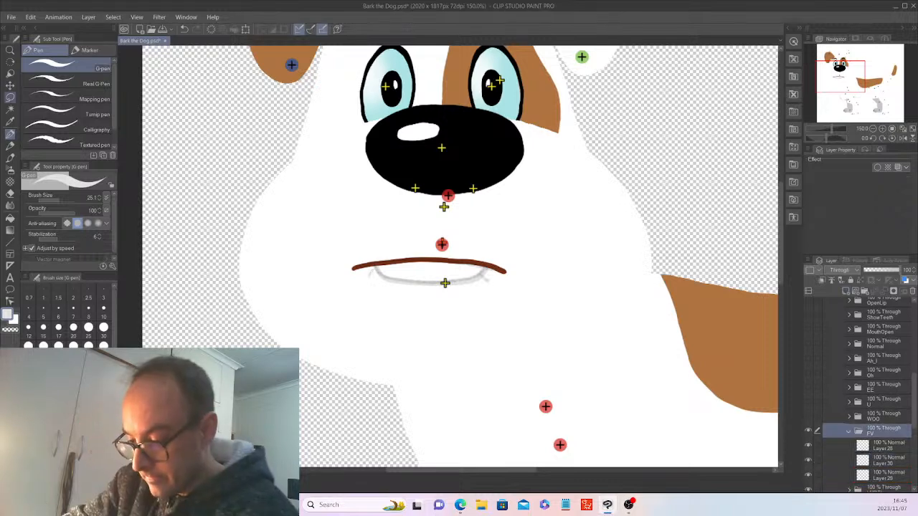
key("k")
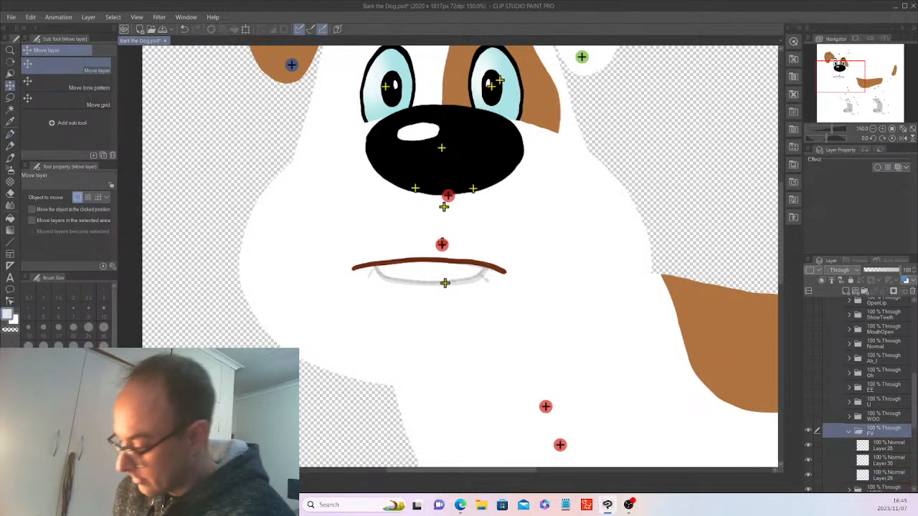
left_click_drag(439, 269, 287, 397)
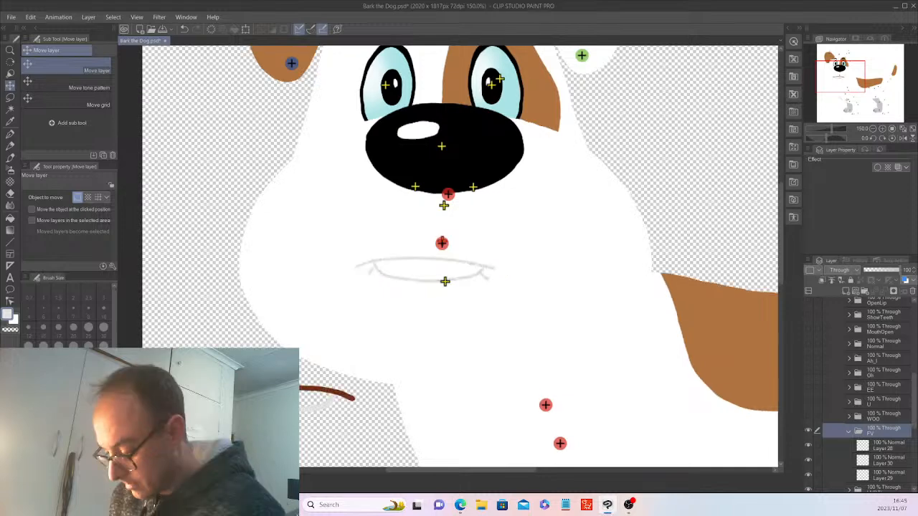
scroll(459, 254, "down", 1)
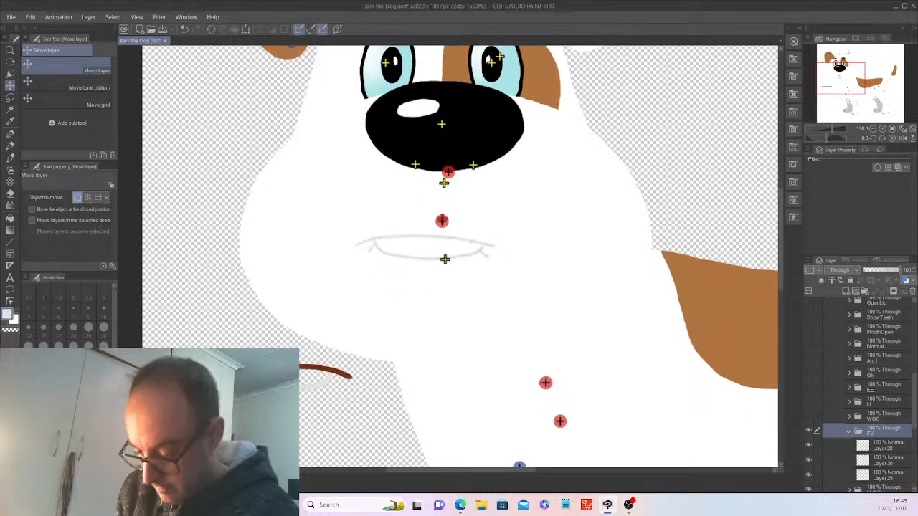
Step: Reorder the FV layers so the teeth outline, Layer 29, sits above Layer 30, and paint the teeth white on Layer 30
left_click(886, 475)
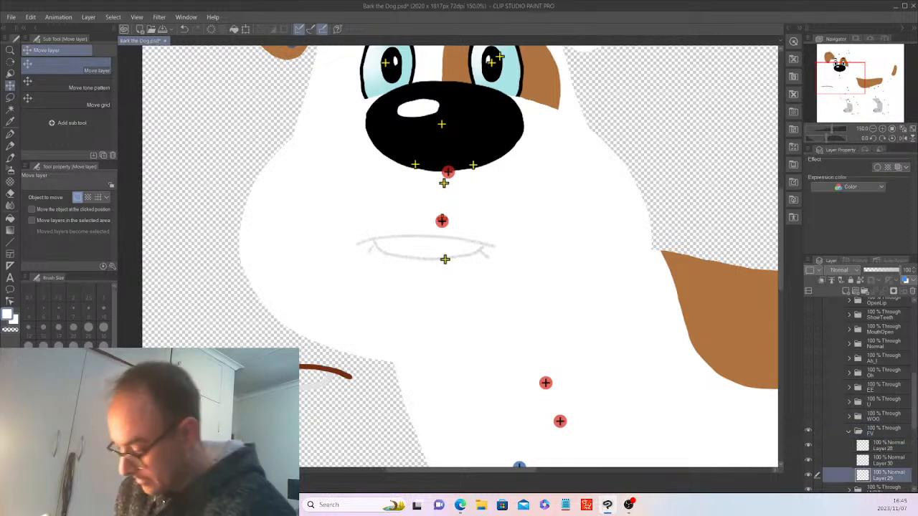
key("p")
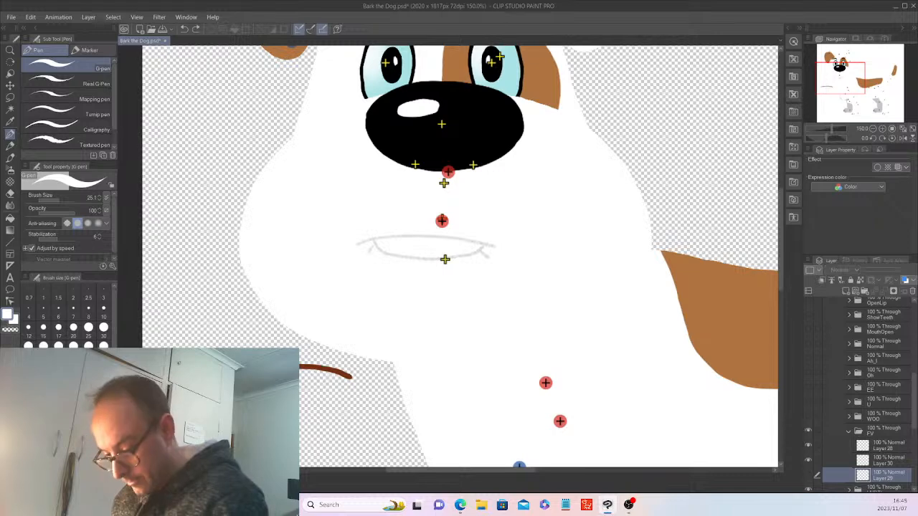
left_click(888, 461)
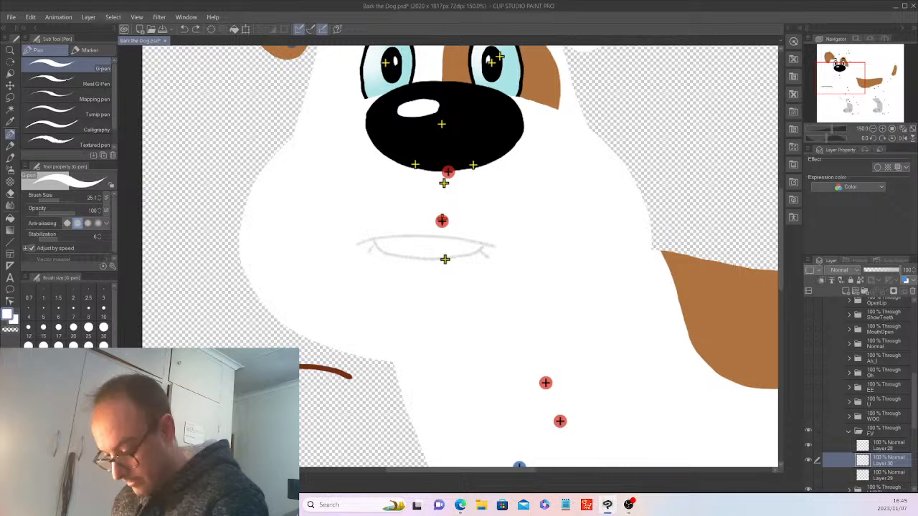
left_click(808, 475)
left_click_drag(888, 476, 888, 453)
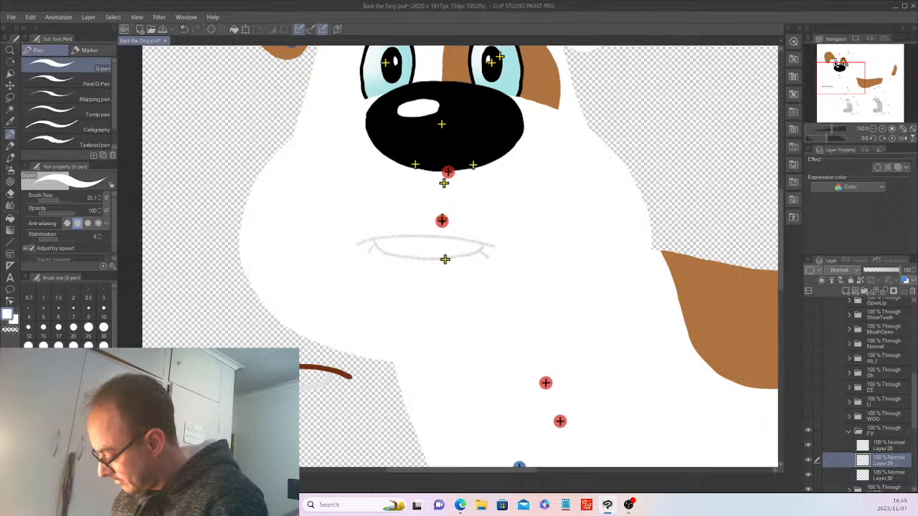
left_click(888, 475)
left_click(808, 474)
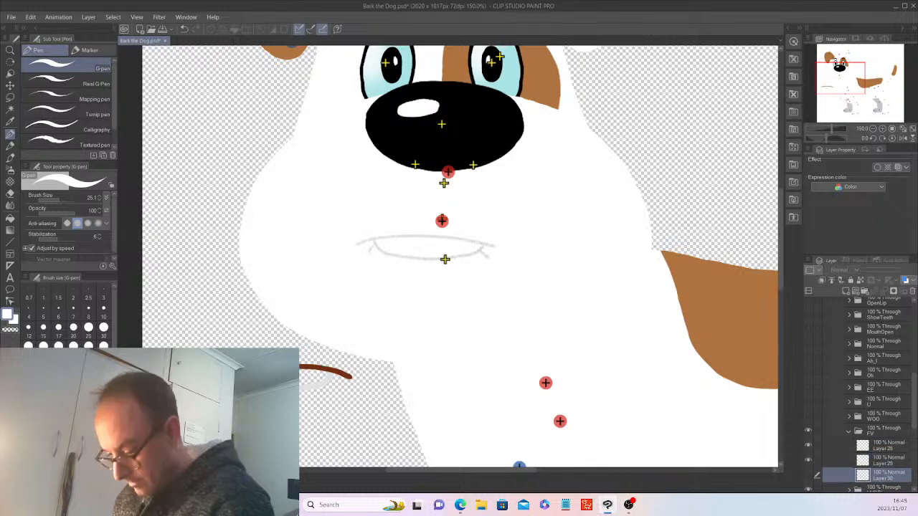
left_click(808, 475)
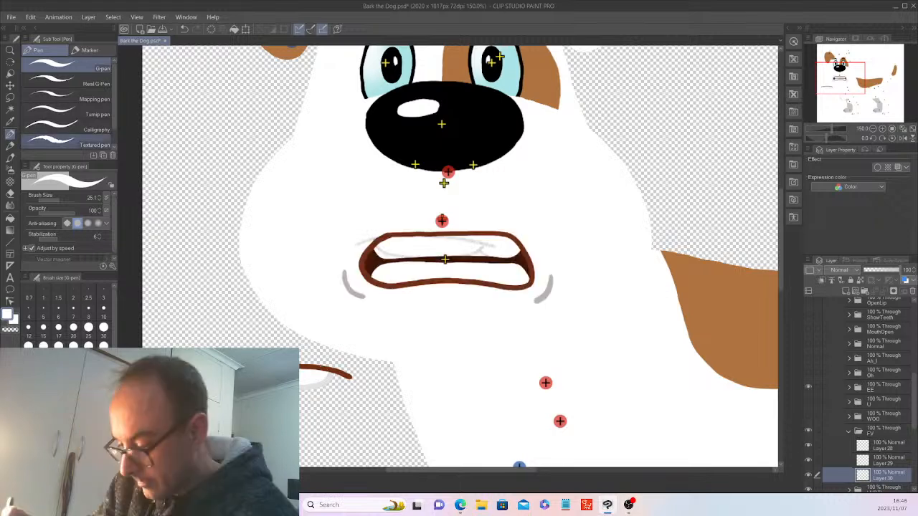
Step: Sample the grey of the EE mouth's crease marks and draw matching short creases at the FV teeth's corners on a new bottom layer
key("i")
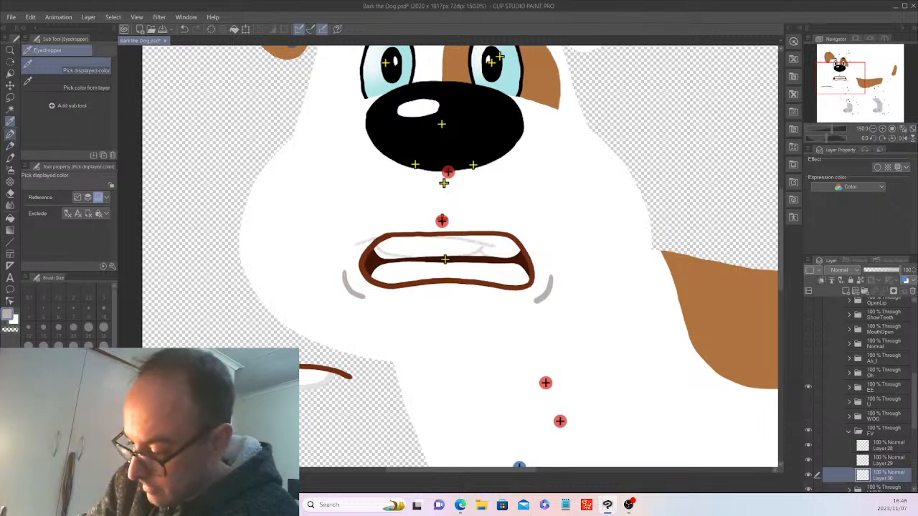
key("p")
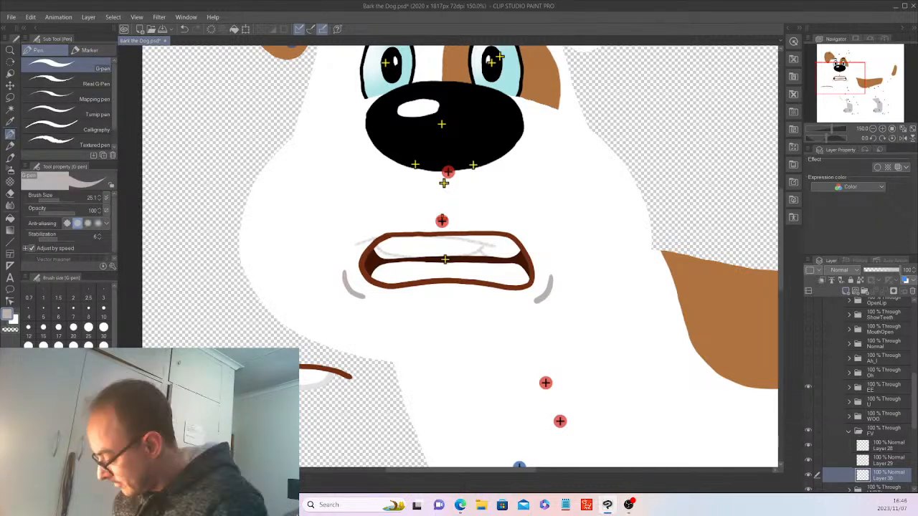
key("ctrl+shift+n")
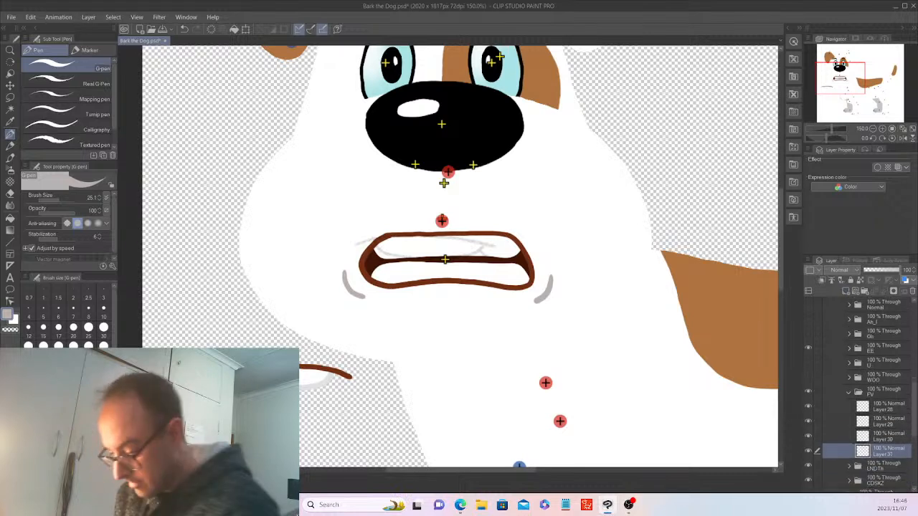
left_click_drag(327, 382, 332, 392)
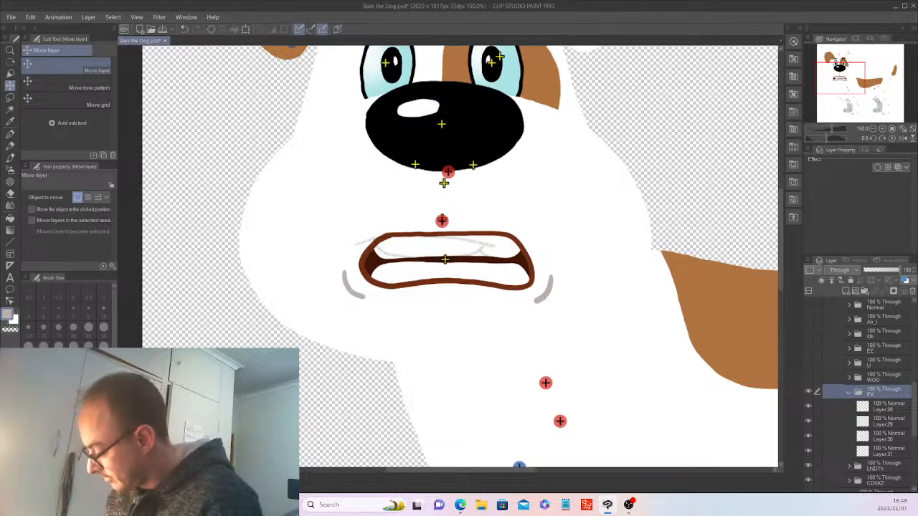
Step: Hide the EE mouth and sketch layer, and move the whole FV mouth folder back onto the face below the nose
left_click(808, 349)
left_click_drag(446, 253, 445, 246)
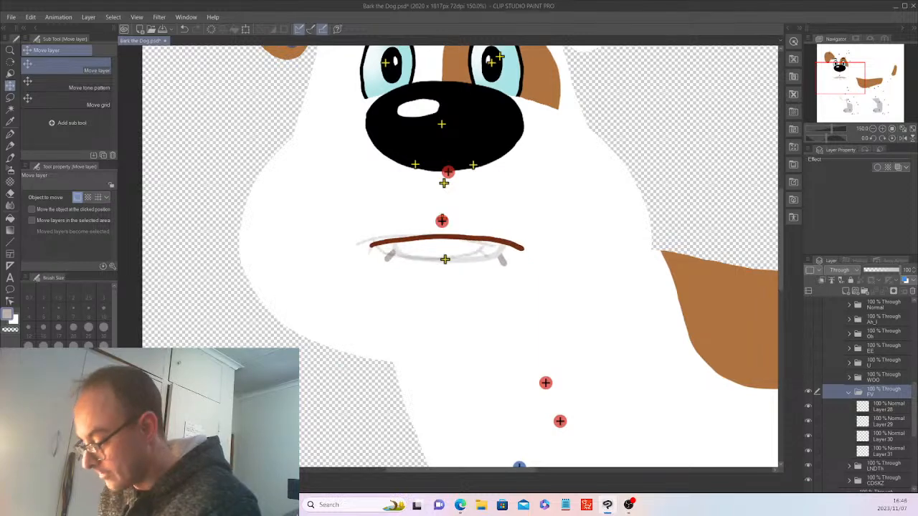
scroll(867, 394, "up", 5)
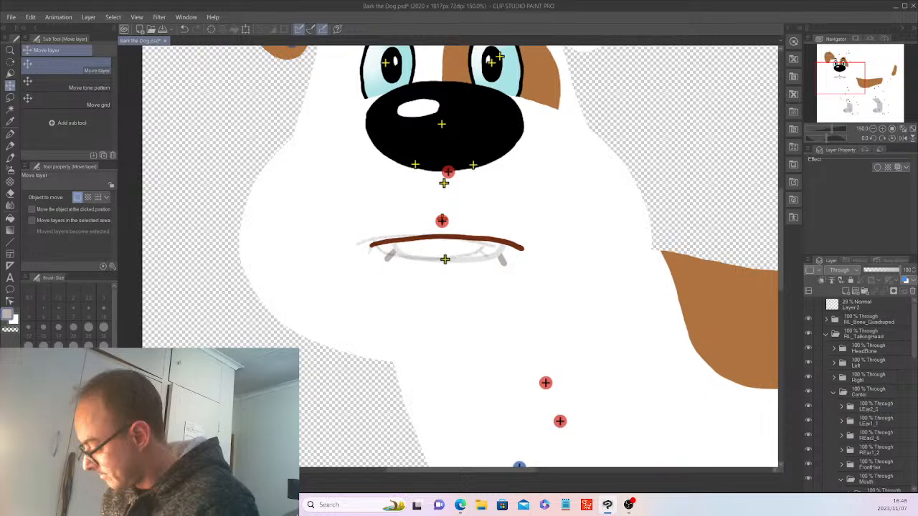
scroll(867, 395, "down", 1)
key("ctrl+minus")
key("ctrl+minus")
scroll(545, 266, "up", 2)
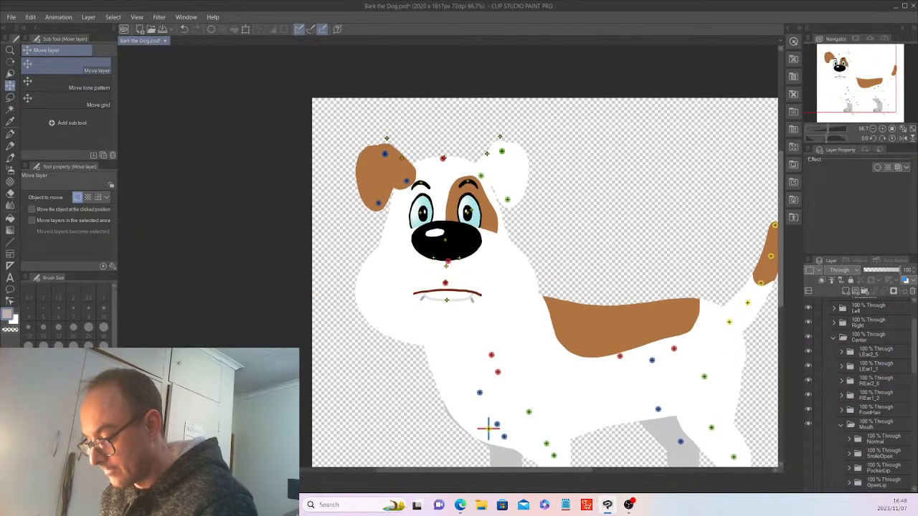
key("ctrl+plus")
key("ctrl+plus")
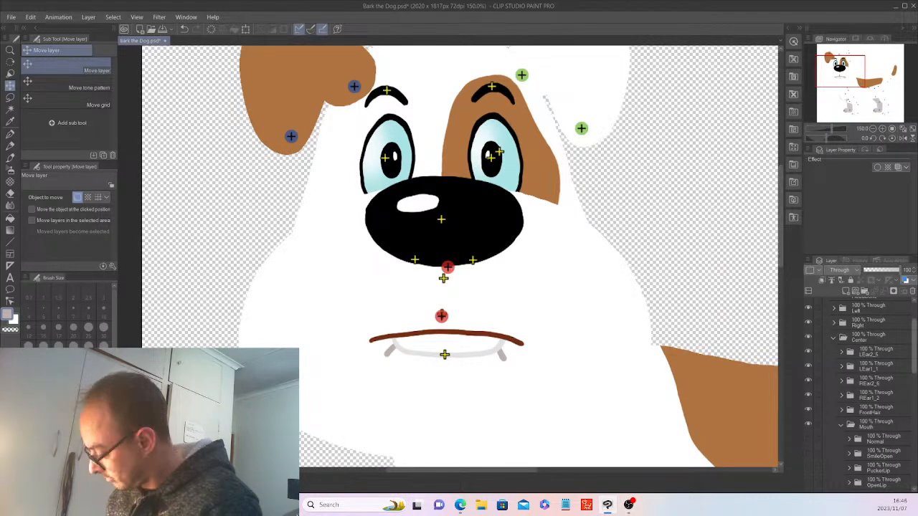
Step: Try a short horizontal grey line just beneath the FV mouth's teeth on Layer 31
key("p")
key("i")
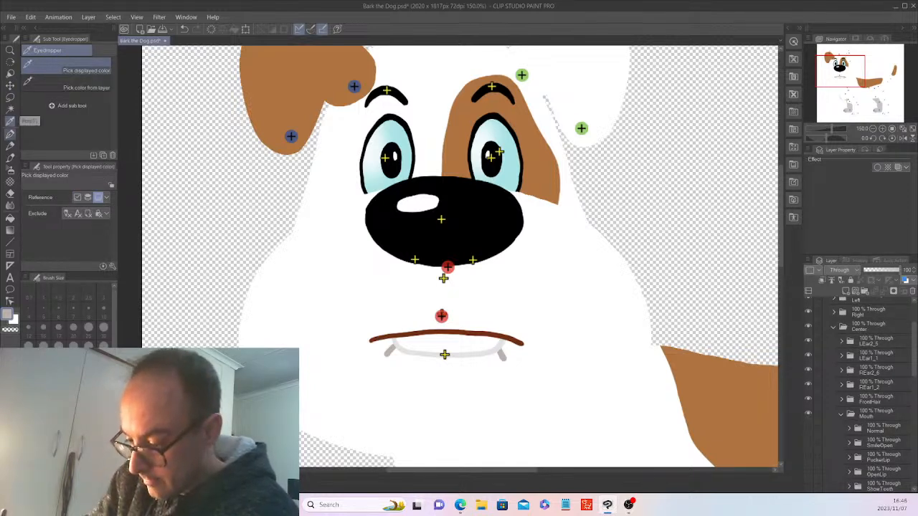
key("p")
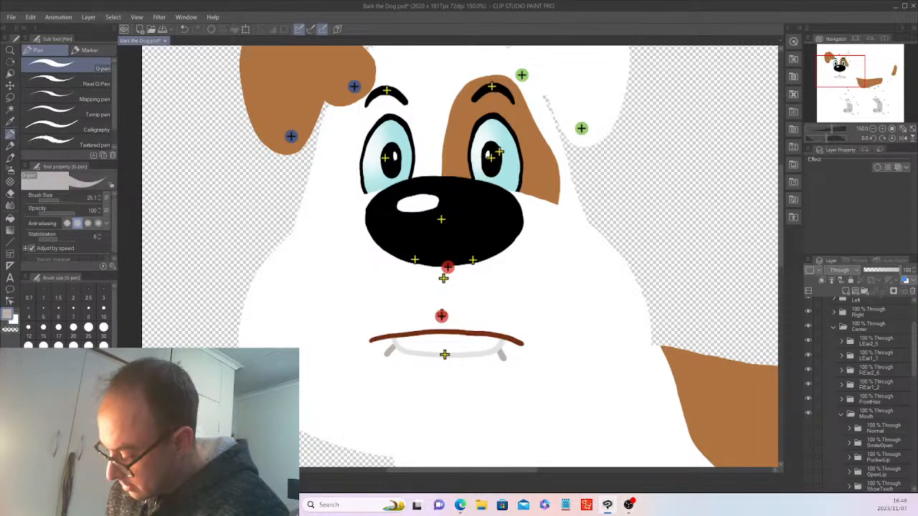
scroll(866, 394, "down", 4)
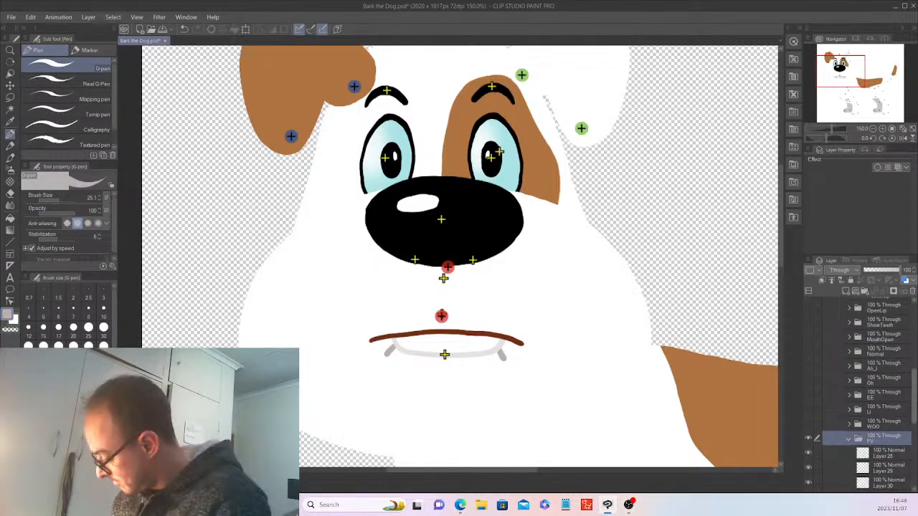
key("ctrl+shift+n")
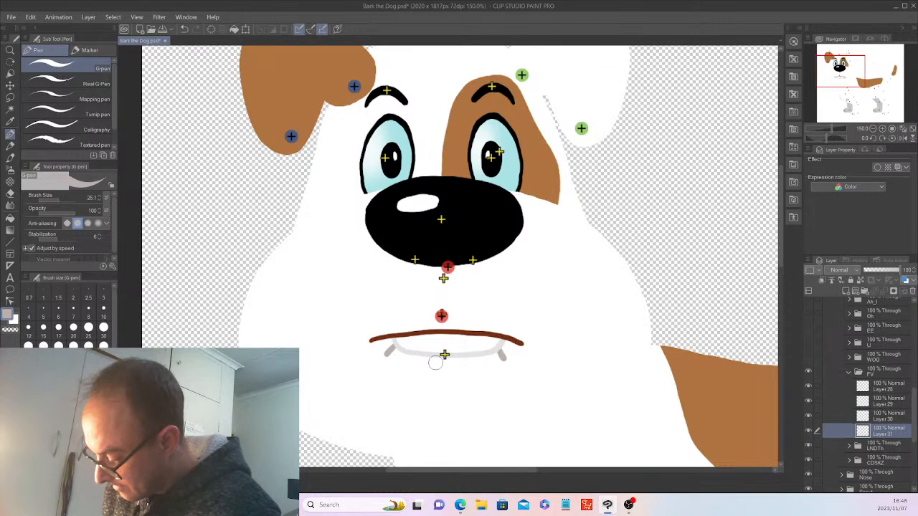
left_click_drag(418, 367, 467, 369)
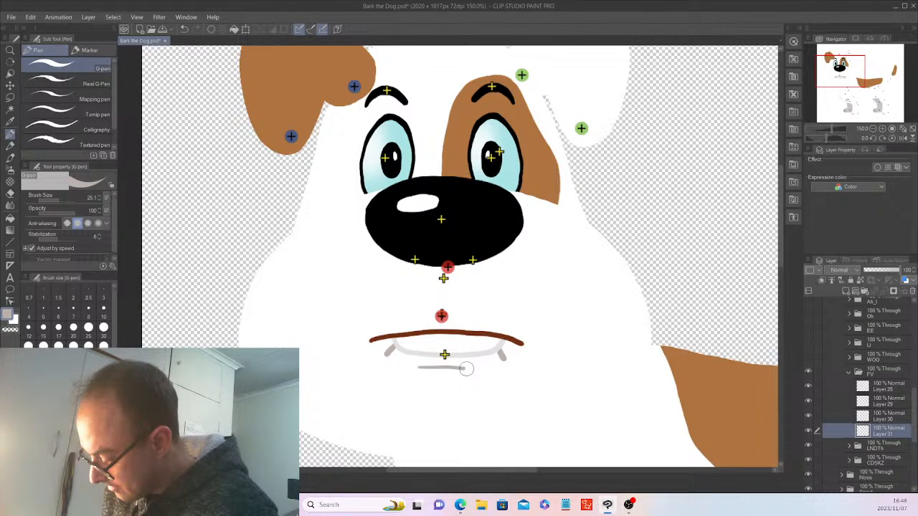
key("ctrl+z")
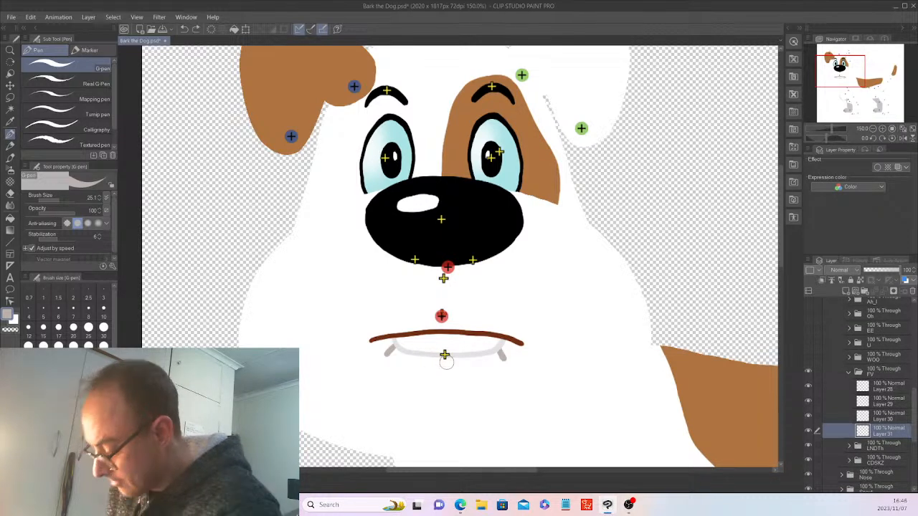
Step: Nudge the whole FV mouth folder slightly to the left and collapse it
scroll(444, 355, "down", 5)
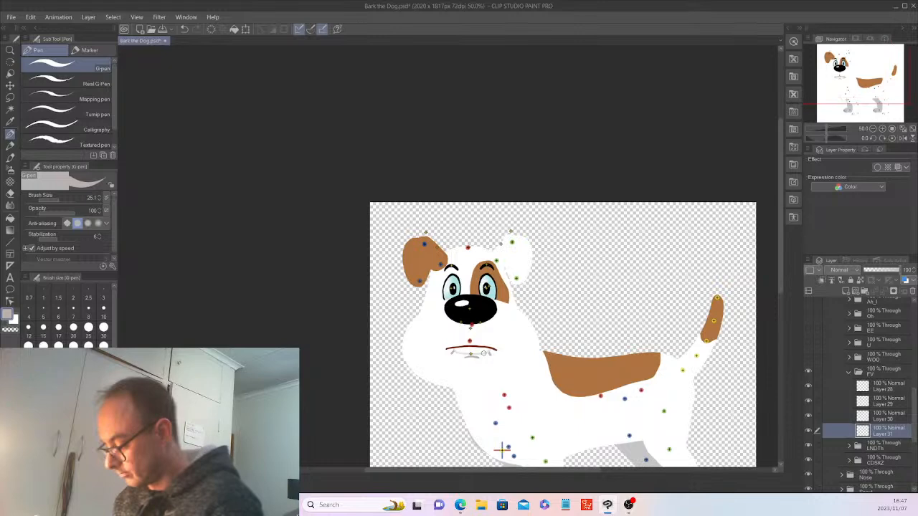
left_click(885, 372)
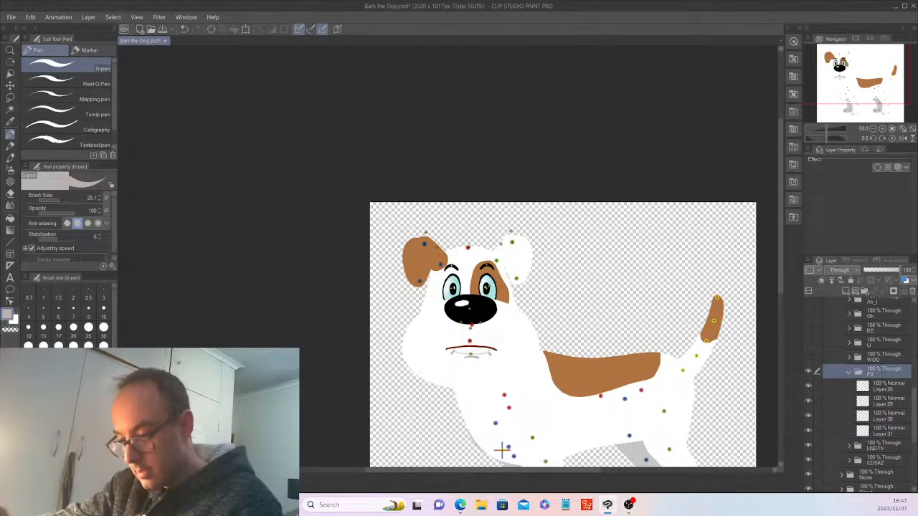
key("k")
key("Left")
key("Up")
key("Right")
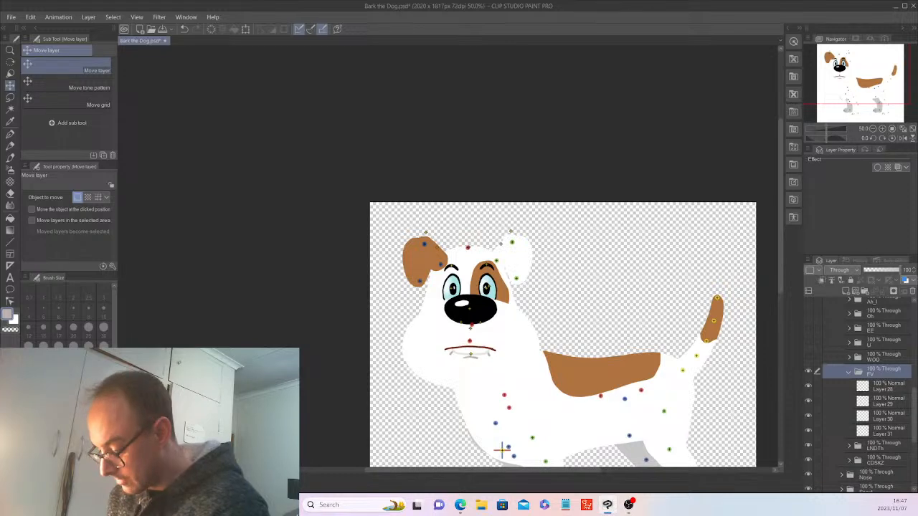
left_click(849, 371)
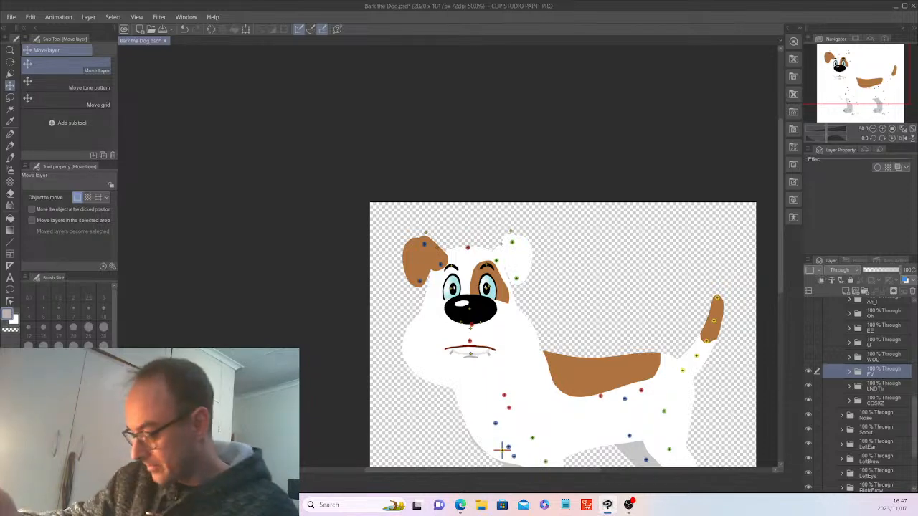
Step: Save the document and add an empty layer inside the LNDTh mouth folder
key("alt+f")
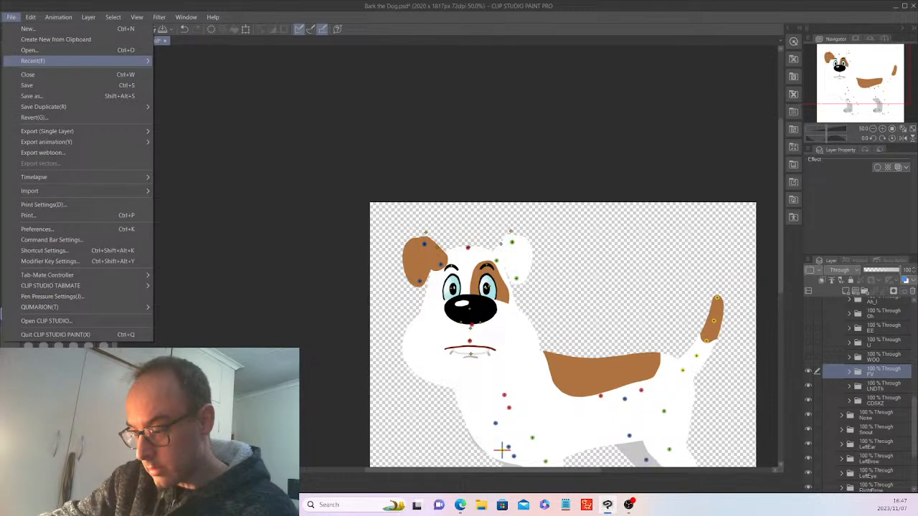
key("Escape")
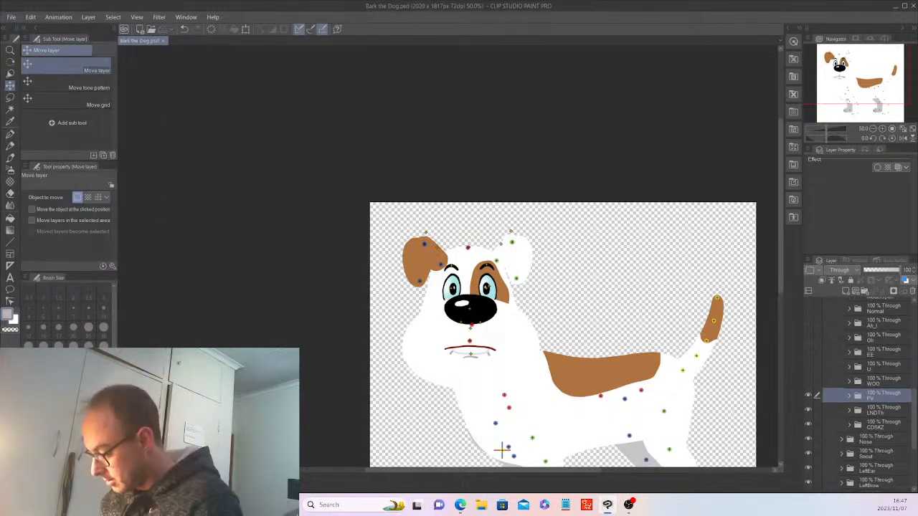
key("ctrl+z")
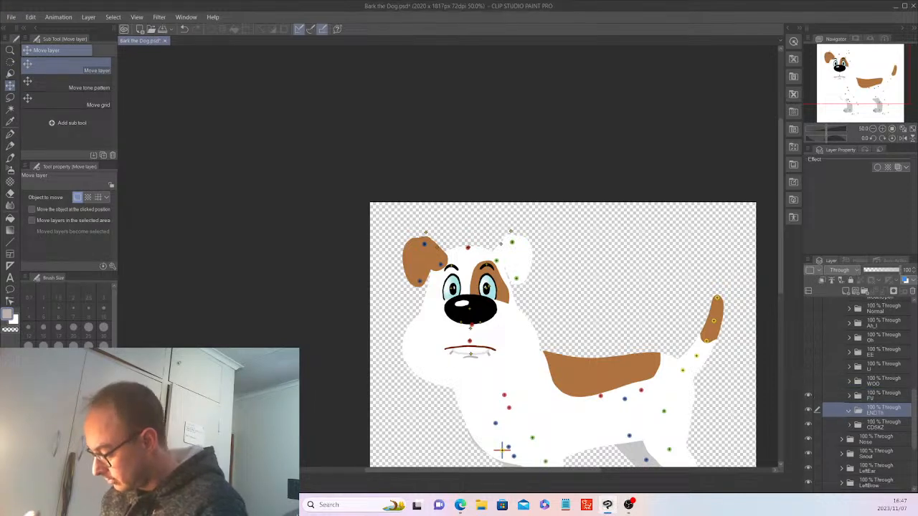
left_click(846, 292)
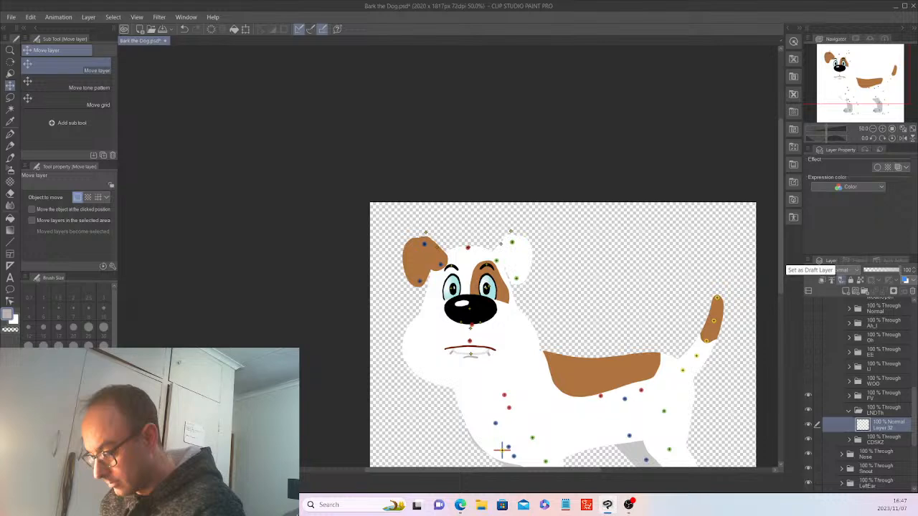
Step: Show the Ah_I mouth, copy all four of its layers, and hide and collapse its folder again
scroll(868, 394, "up", 3)
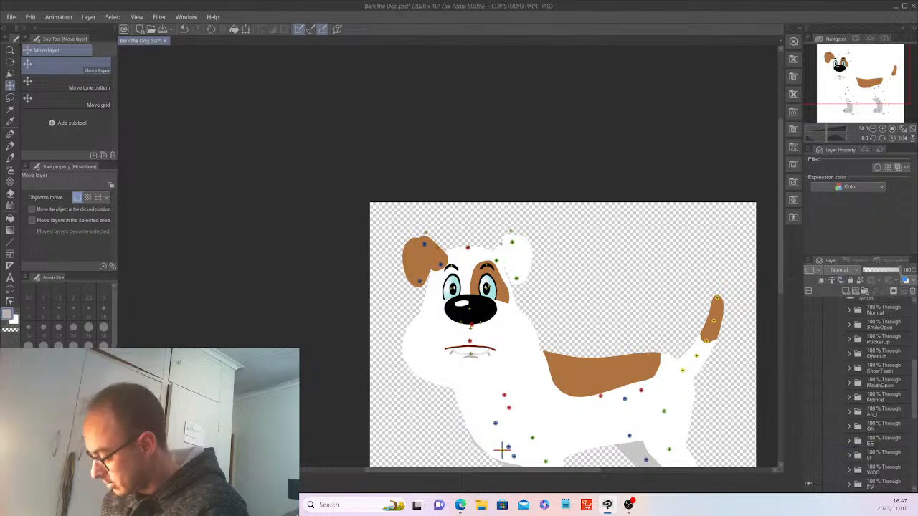
left_click(809, 411)
left_click(850, 411)
left_click(888, 426)
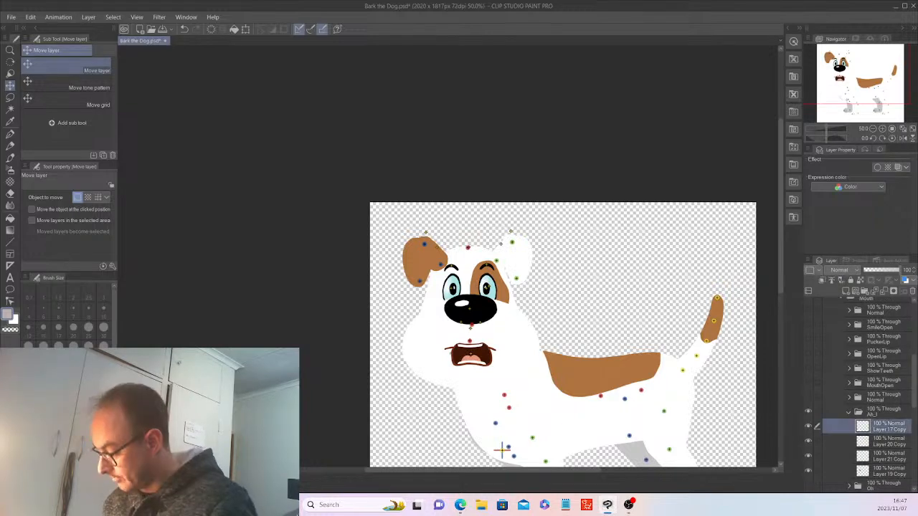
left_click(888, 472, "shift")
left_click(30, 17)
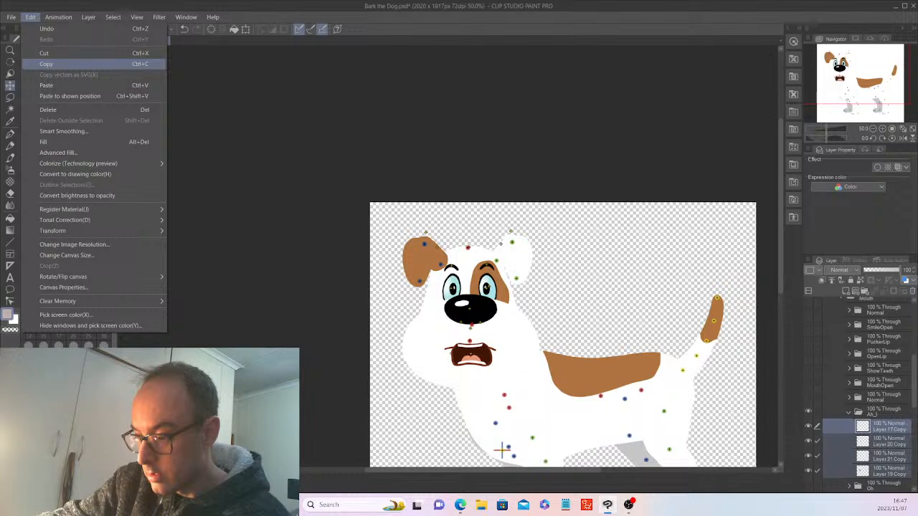
left_click(47, 64)
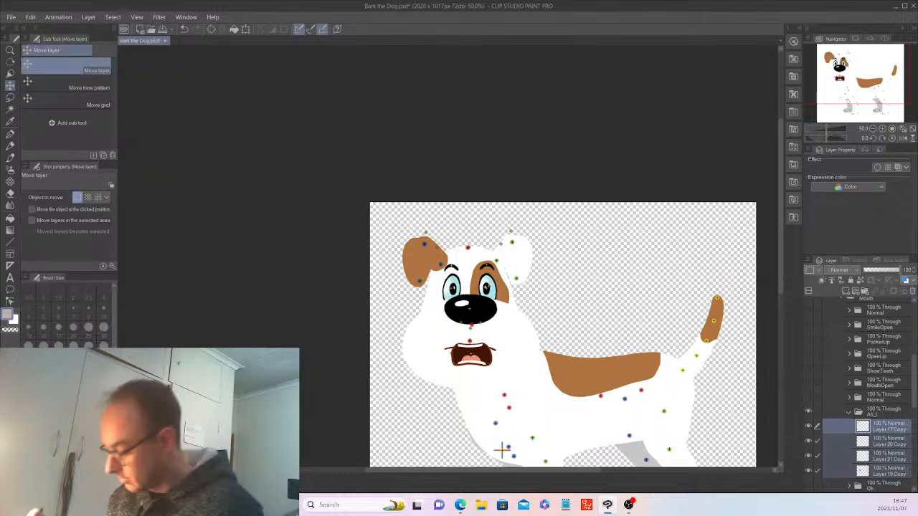
left_click(808, 412)
left_click(849, 412)
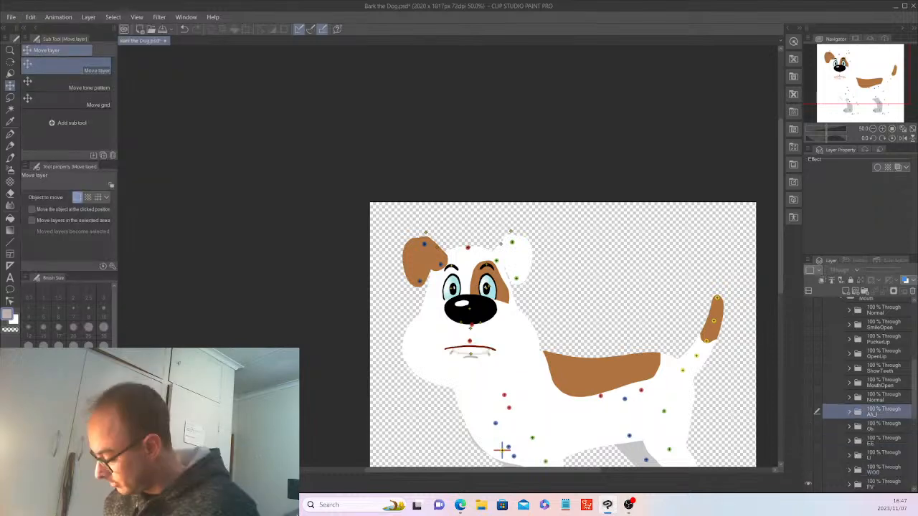
Step: Paste the copied Ah_I mouth layers into the LNDTh folder
scroll(868, 402, "down", 3)
left_click(882, 414)
left_click(31, 17)
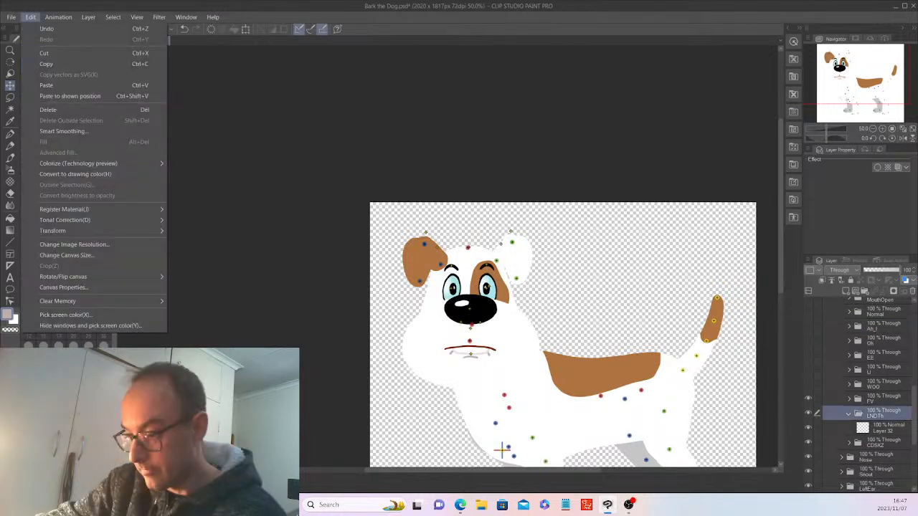
left_click(46, 85)
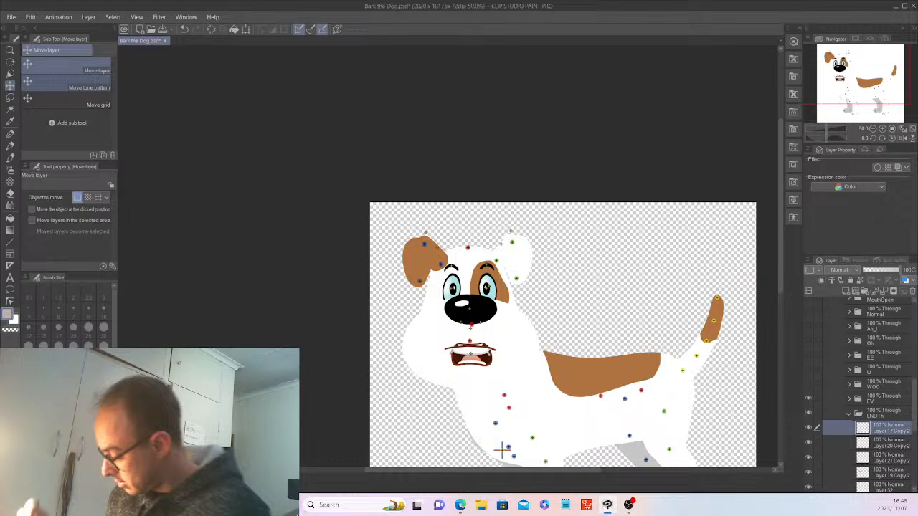
Step: Hide the FV mouth folder, leaving the copied LNDTh mouth on display
left_click(808, 398)
scroll(868, 402, "down", 1)
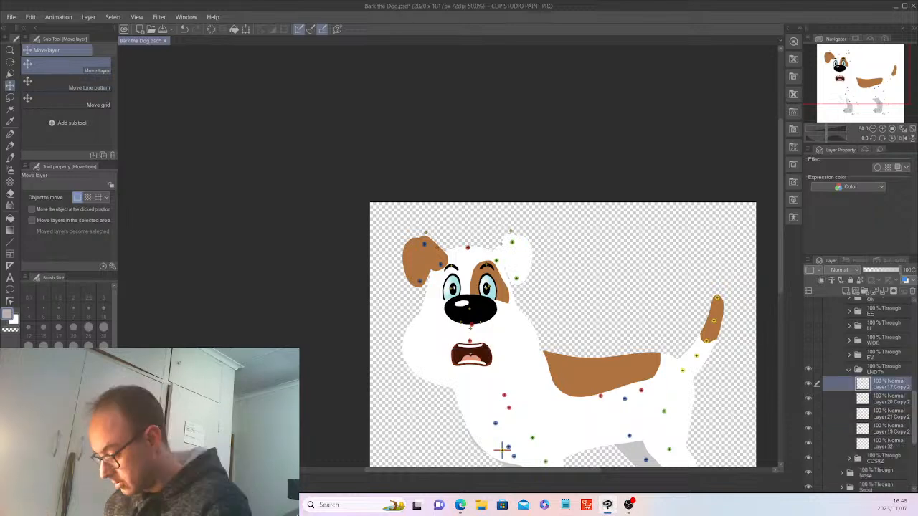
scroll(868, 401, "down", 1)
Step: Sample the tongue's pink and clear the existing tongue from Layer 21 Copy 2 in the LNDTh folder
left_click(890, 398)
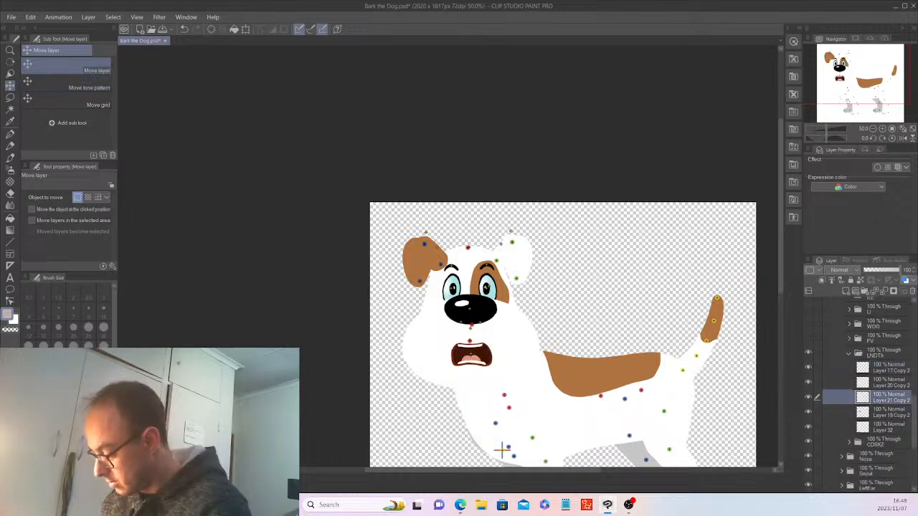
key("ctrl+plus")
key("ctrl+plus")
scroll(495, 256, "down", 3)
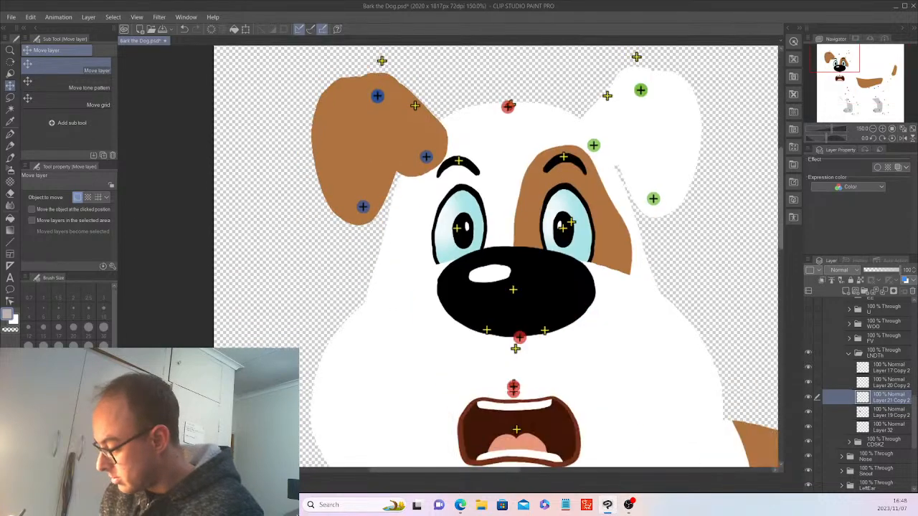
scroll(495, 257, "down", 1)
key("i")
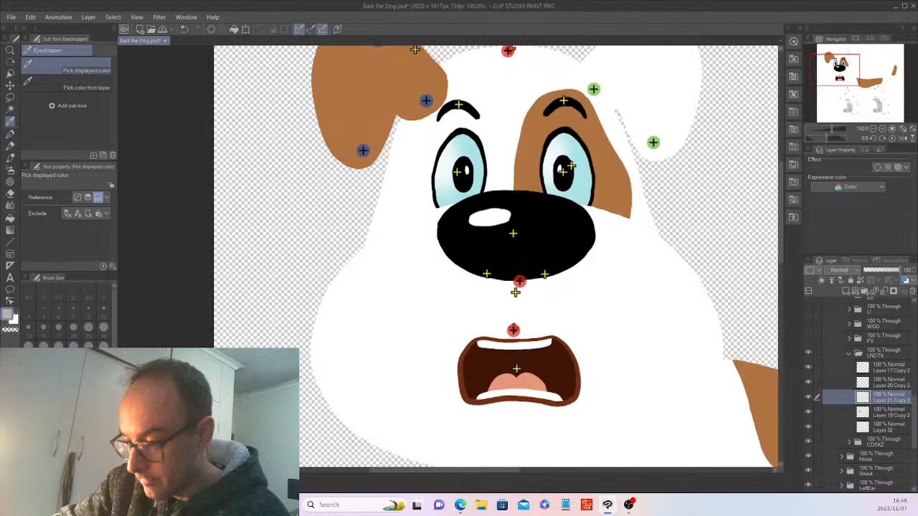
left_click(518, 384)
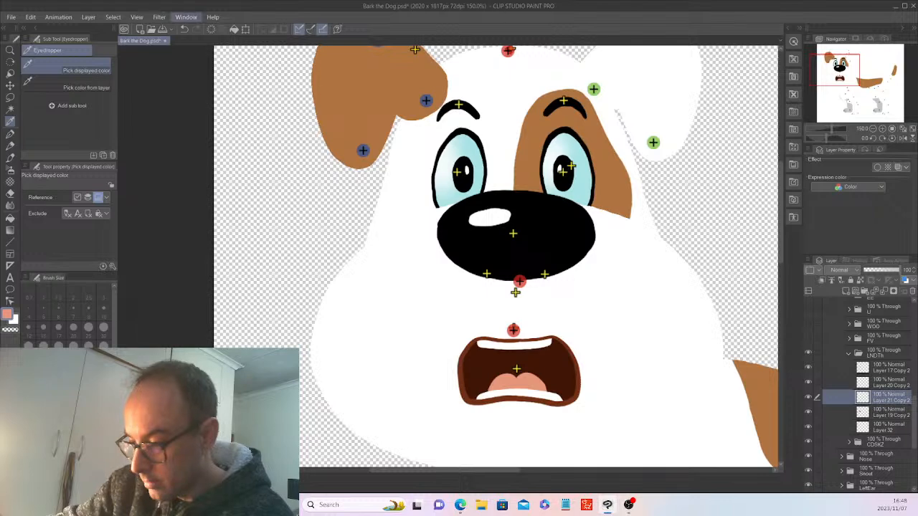
key("Delete")
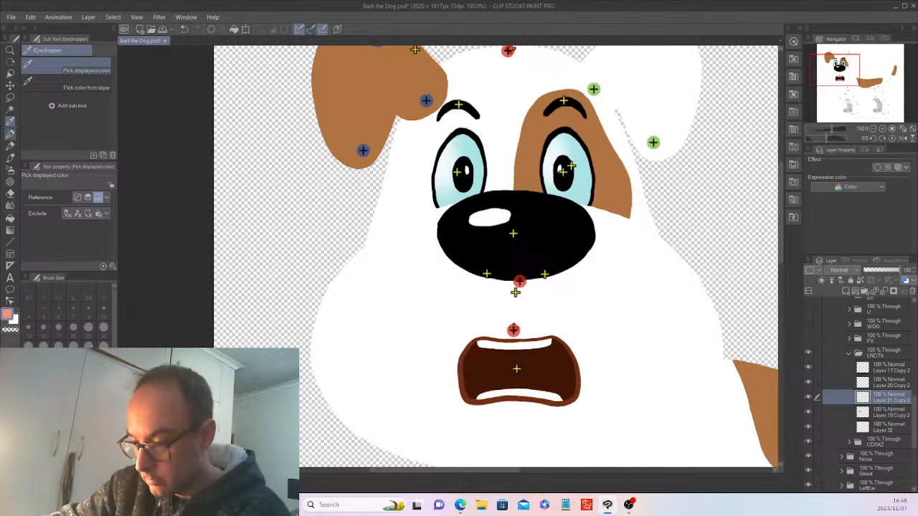
Step: Draw a rounded pink tongue tip raised to the upper teeth with the G-pen, redoing the first attempt
left_click(10, 134)
mouse_move(505, 390)
left_mouse_down()
mouse_move(529, 353)
mouse_move(508, 380)
mouse_move(509, 358)
mouse_move(508, 372)
mouse_move(499, 363)
mouse_move(512, 350)
mouse_move(533, 353)
mouse_move(541, 367)
mouse_move(496, 367)
mouse_move(522, 361)
left_mouse_up()
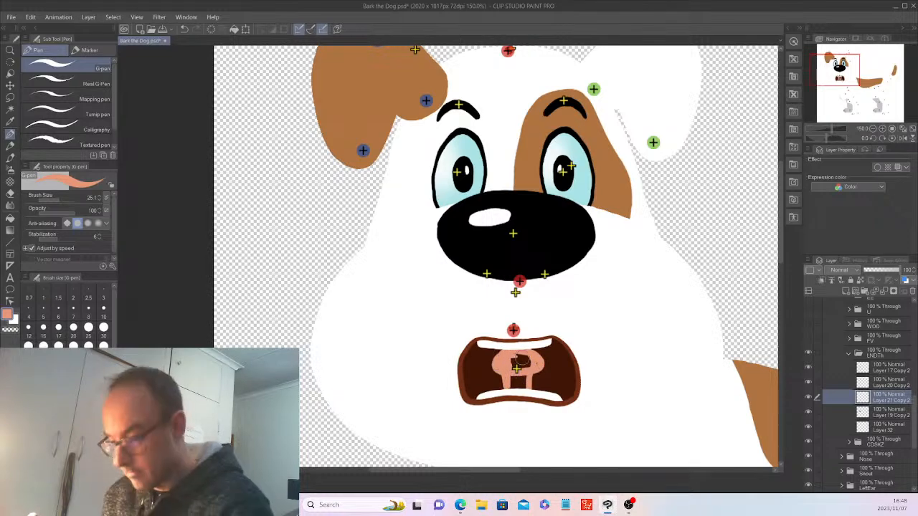
key("ctrl+z")
mouse_move(507, 349)
left_mouse_down()
mouse_move(542, 354)
mouse_move(523, 358)
mouse_move(534, 360)
left_mouse_up()
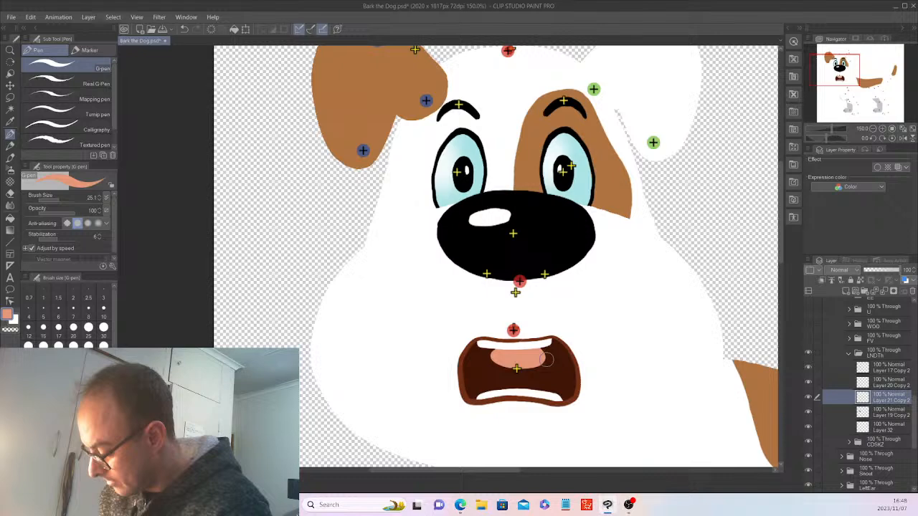
Step: Move the tongue tip layer above the teeth and Layer 32 above the mouth interior, and draw the tongue's stem on Layer 32
left_click_drag(888, 397, 888, 363)
left_click_drag(888, 428, 888, 406)
mouse_move(511, 362)
left_mouse_down()
mouse_move(511, 388)
mouse_move(527, 388)
left_mouse_up()
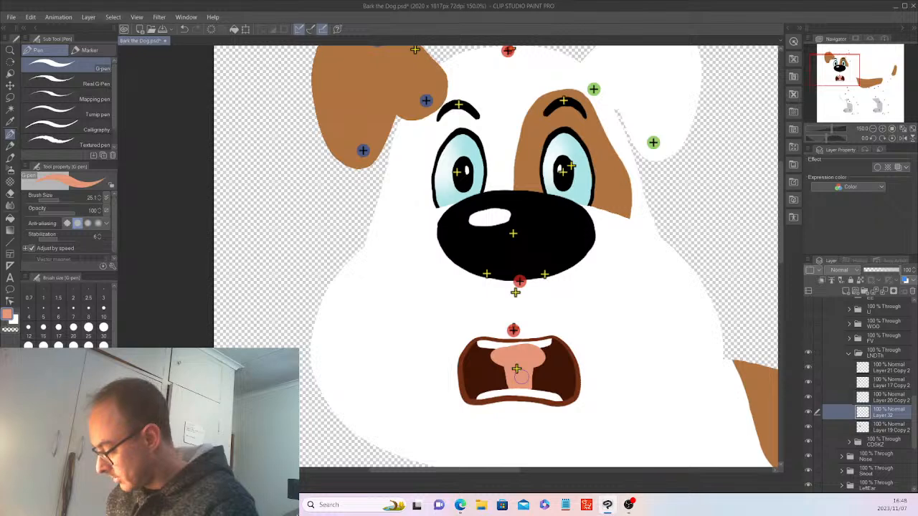
left_click(522, 345, "ctrl+shift")
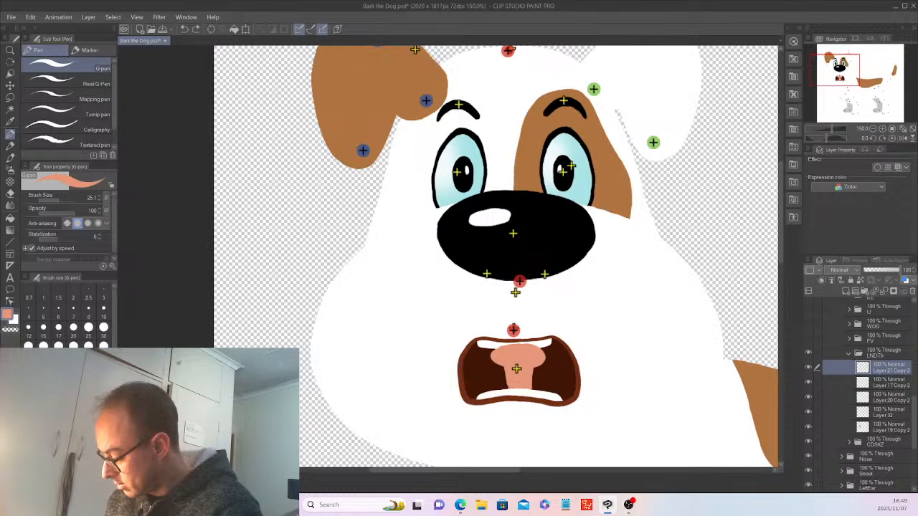
left_click(507, 368, "ctrl+shift")
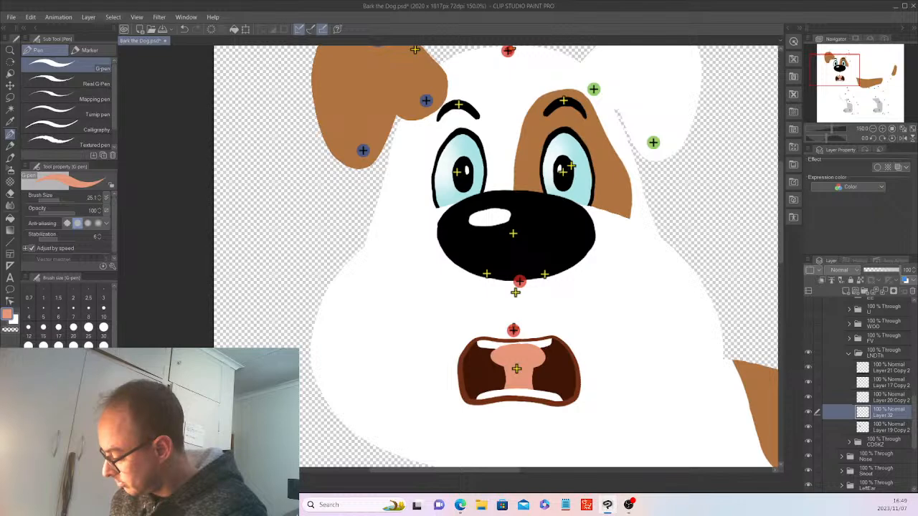
Step: Select the tongue's stem on Layer 32, shade it with a darker pink, deselect, and collapse the LNDTh folder
key("w")
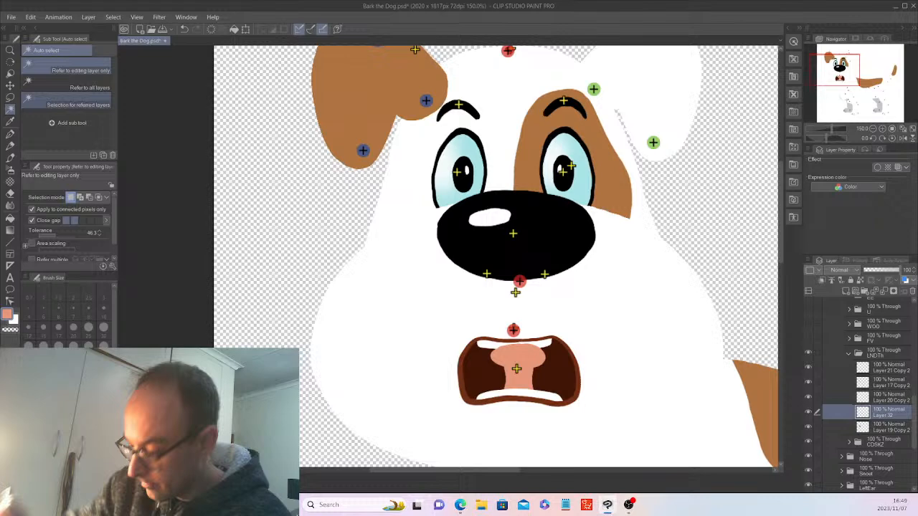
left_click(519, 380)
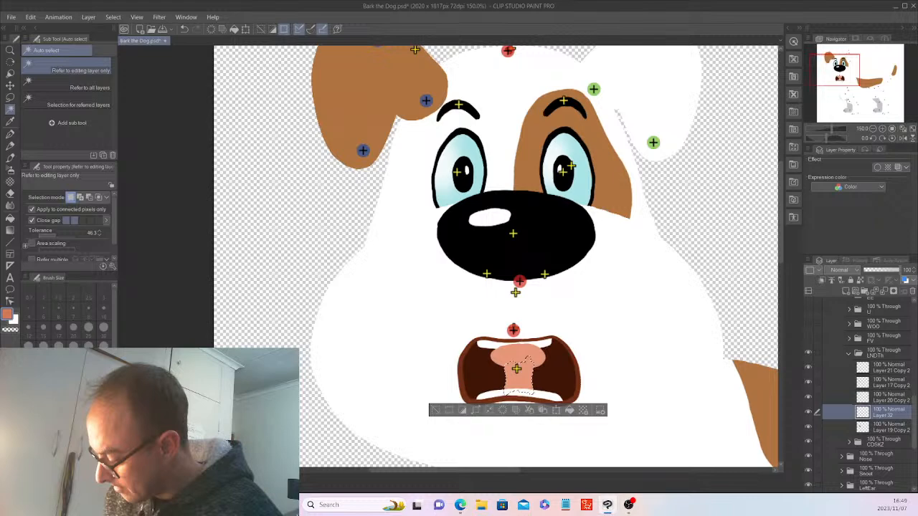
key("p")
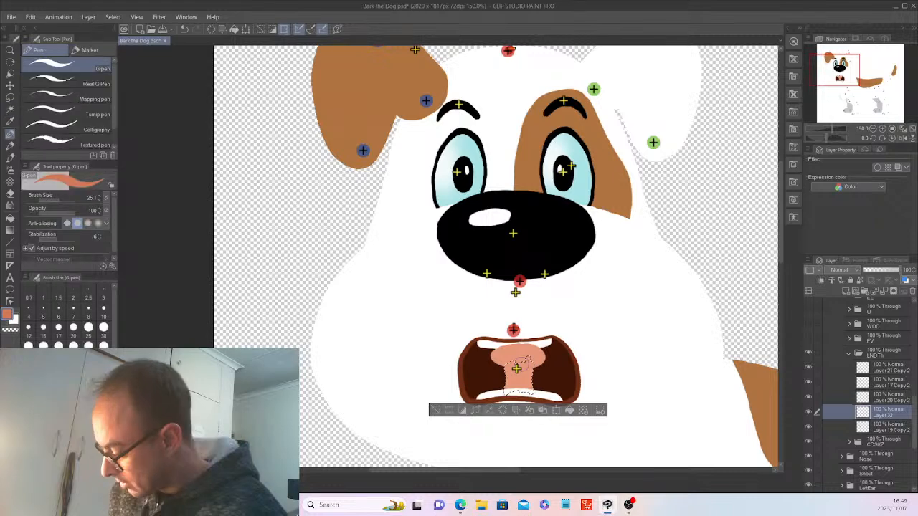
left_click_drag(506, 374, 538, 372)
left_click(435, 411)
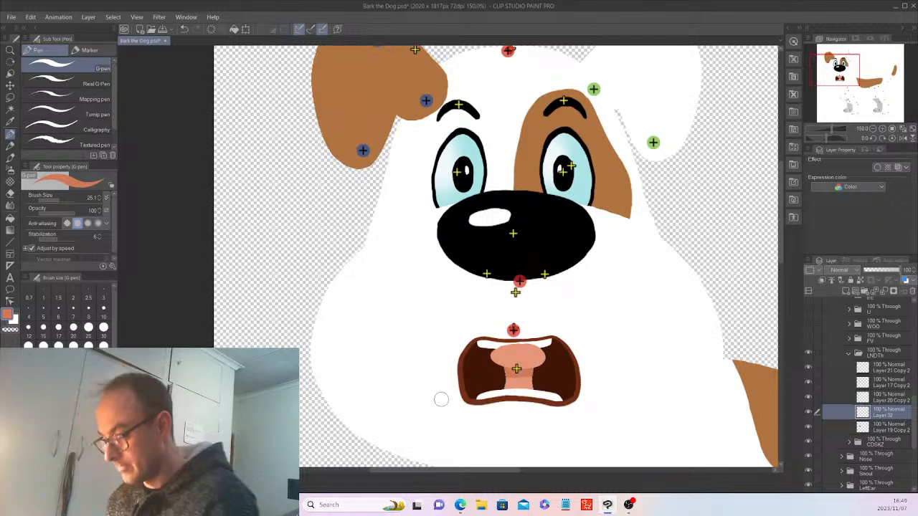
scroll(442, 400, "down", 3)
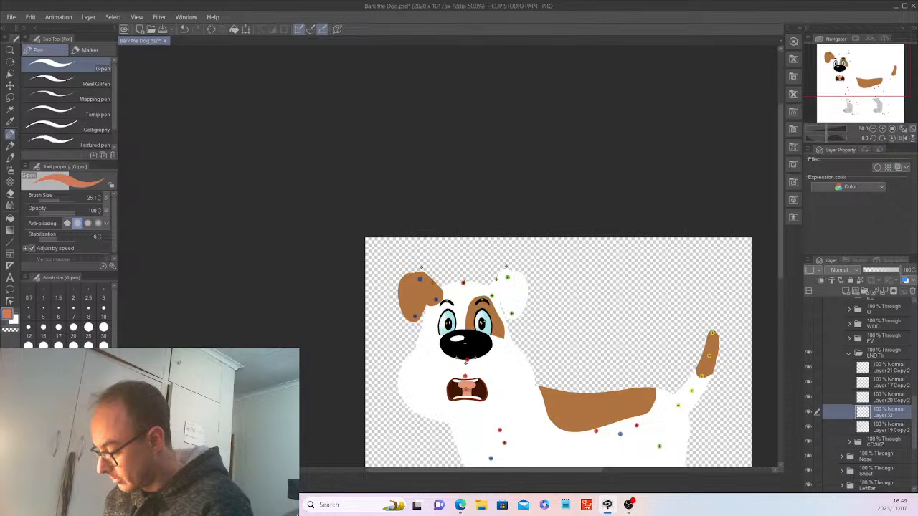
left_click(848, 354)
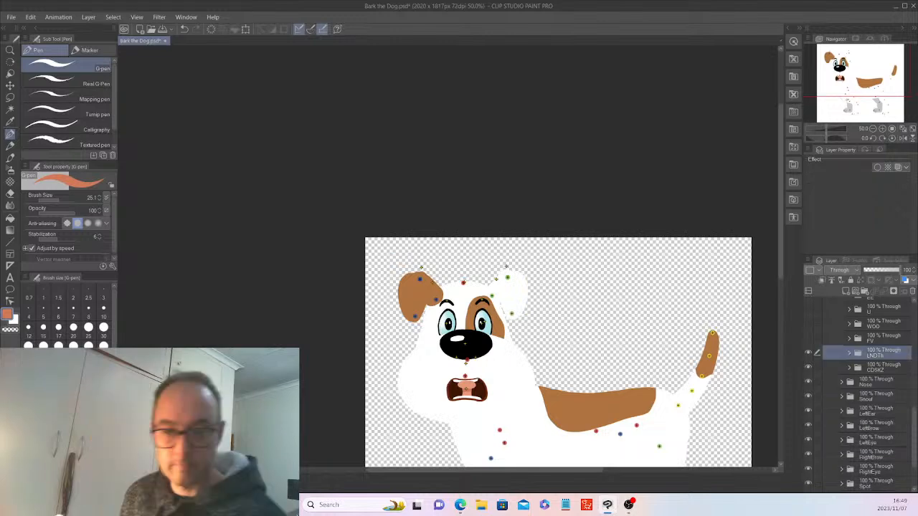
Step: Show the EE mouth briefly to check it as a possible base, and hide it again
scroll(861, 387, "up", 2)
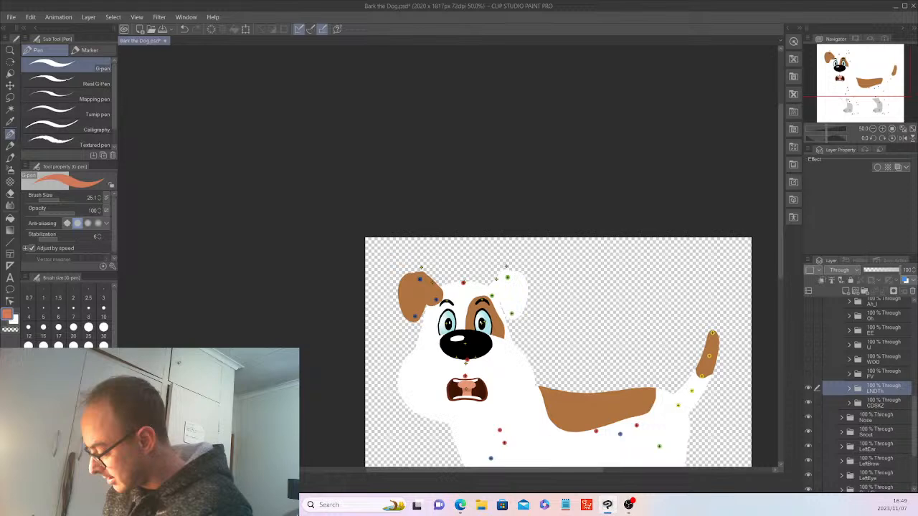
left_click(808, 331)
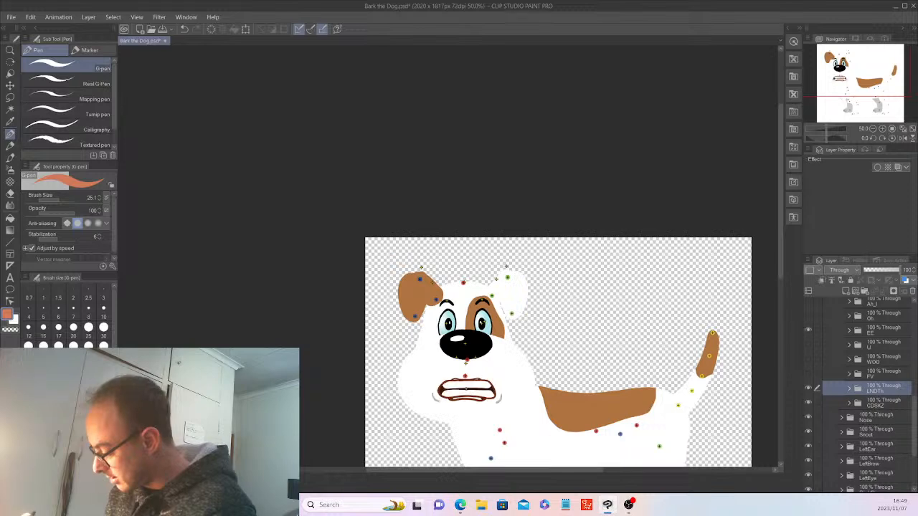
left_click(809, 331)
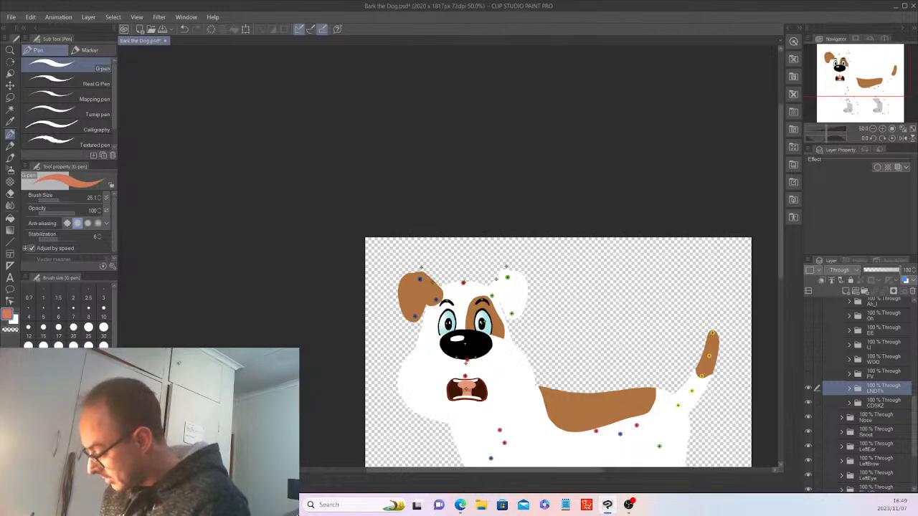
Step: Show the Ah_I mouth, copy its outline layer, Layer 17 Copy, and collapse the folder
scroll(868, 395, "up", 2)
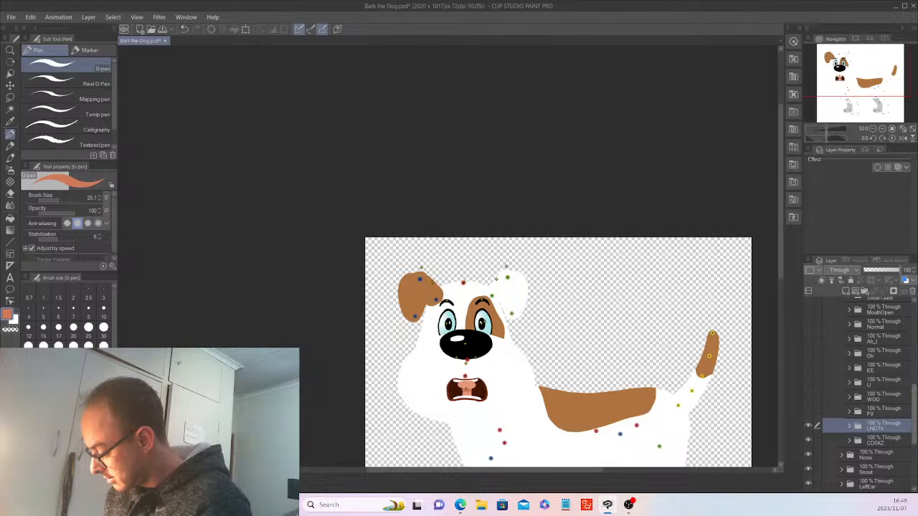
left_click(850, 339)
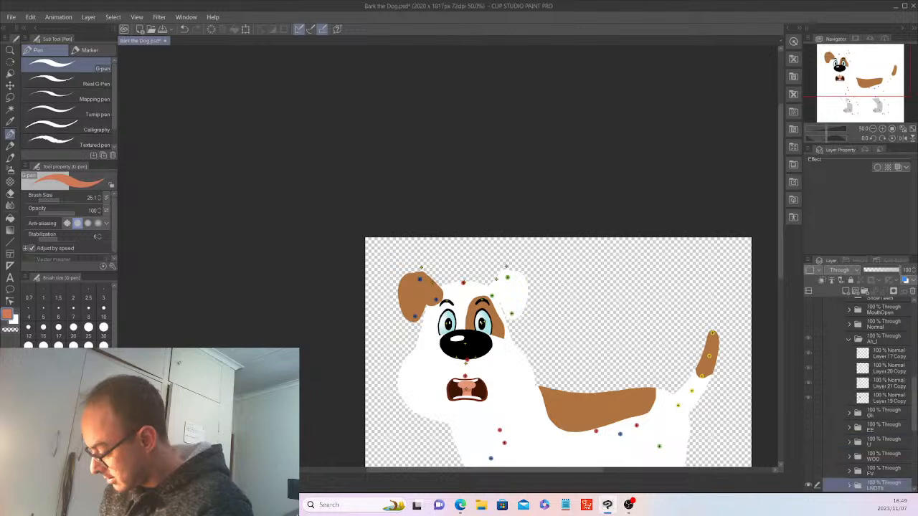
left_click(888, 354)
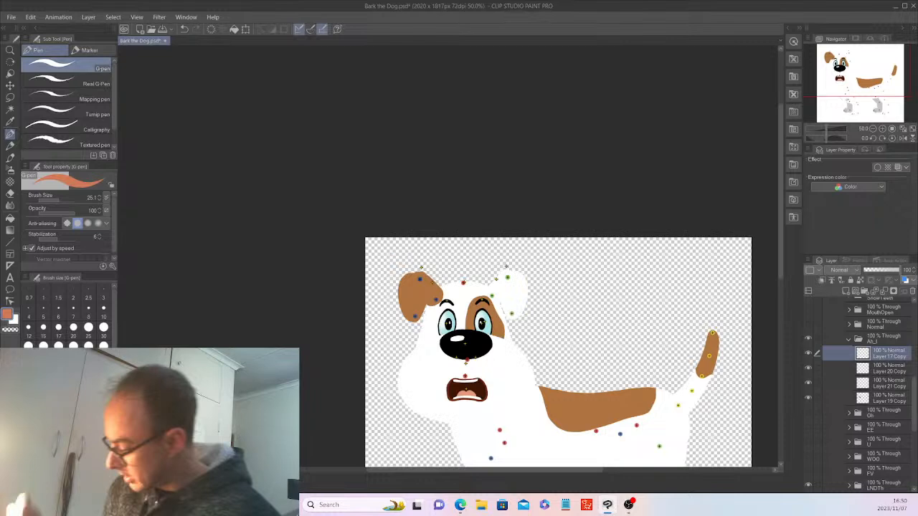
left_click(849, 339)
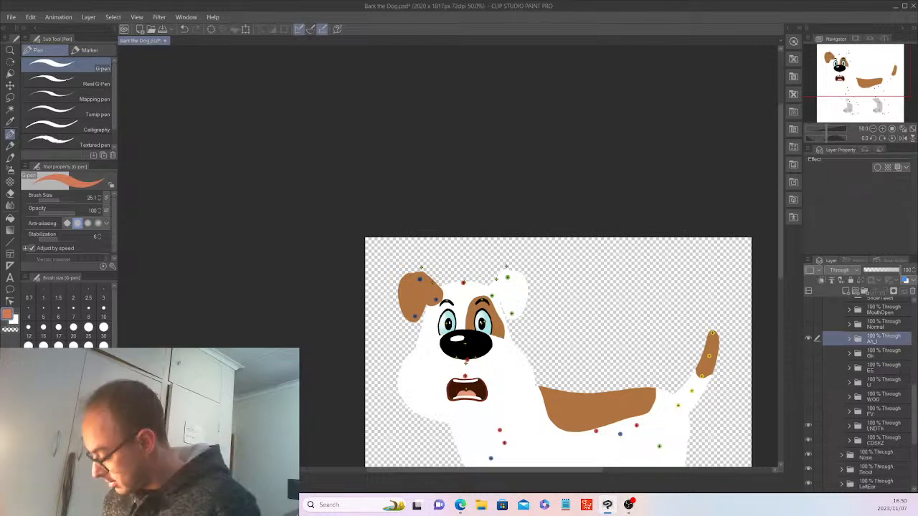
Step: Hide the LNDTh and Ah_I mouths and paste the copied mouth outline into the CDSKZ folder
left_click(850, 441)
left_click(808, 426)
left_click(809, 338)
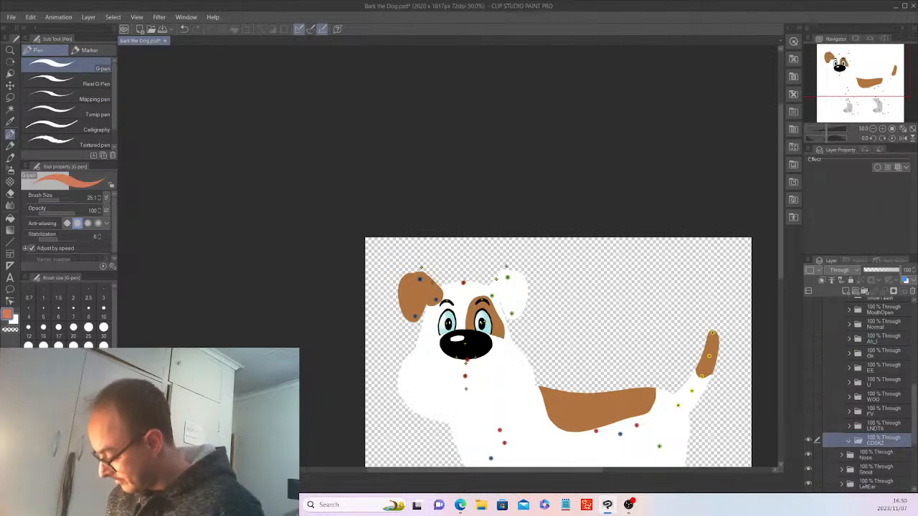
left_click(30, 17)
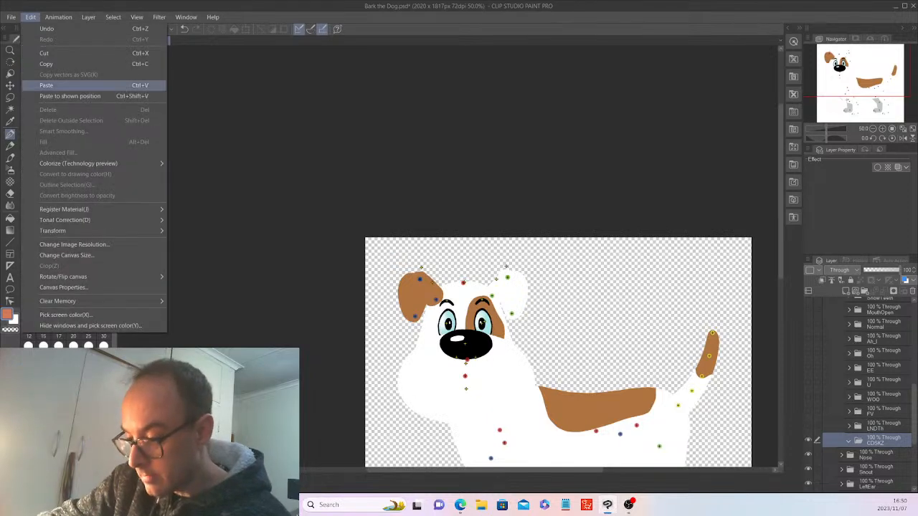
left_click(47, 86)
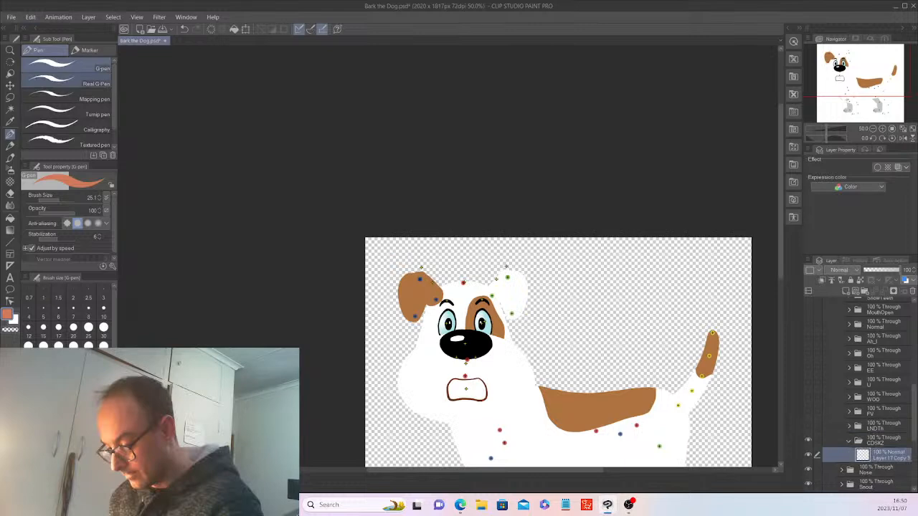
Step: Transform the CDSKZ mouth outline to be narrower and about half as tall, with its lower right corner pulled slightly inward
scroll(483, 273, "up", 4)
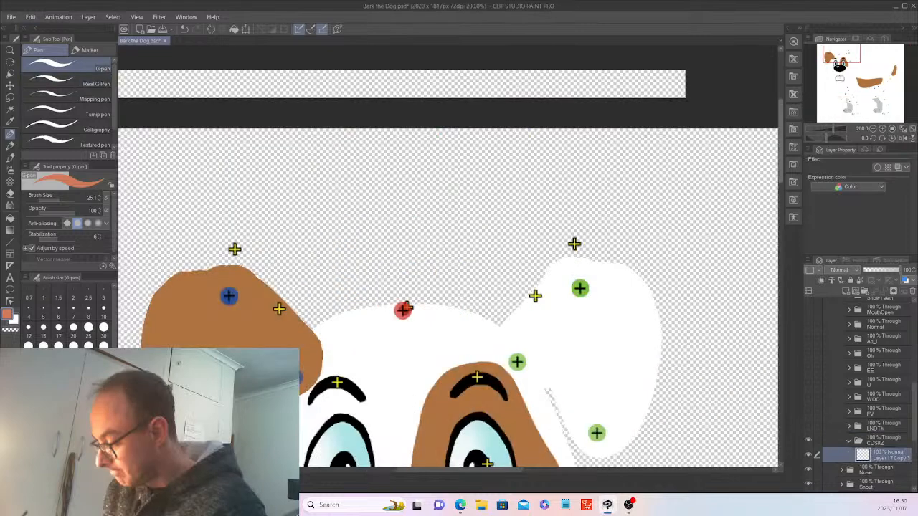
scroll(448, 255, "down", 5)
key("k")
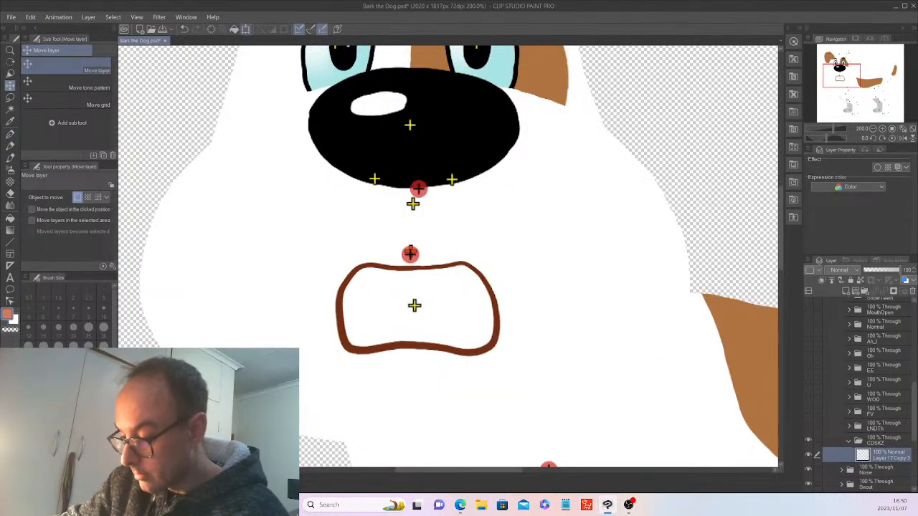
key("ctrl+t")
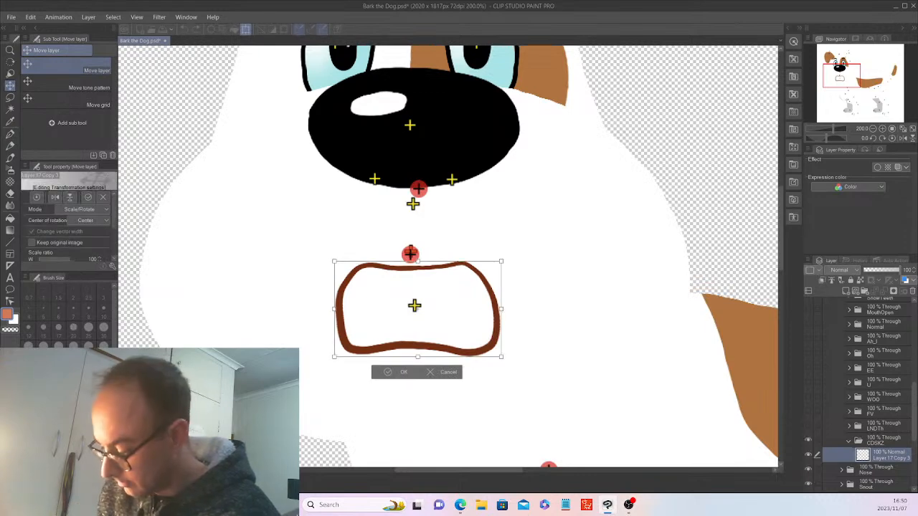
left_click_drag(334, 357, 363, 309)
left_click_drag(502, 285, 495, 285)
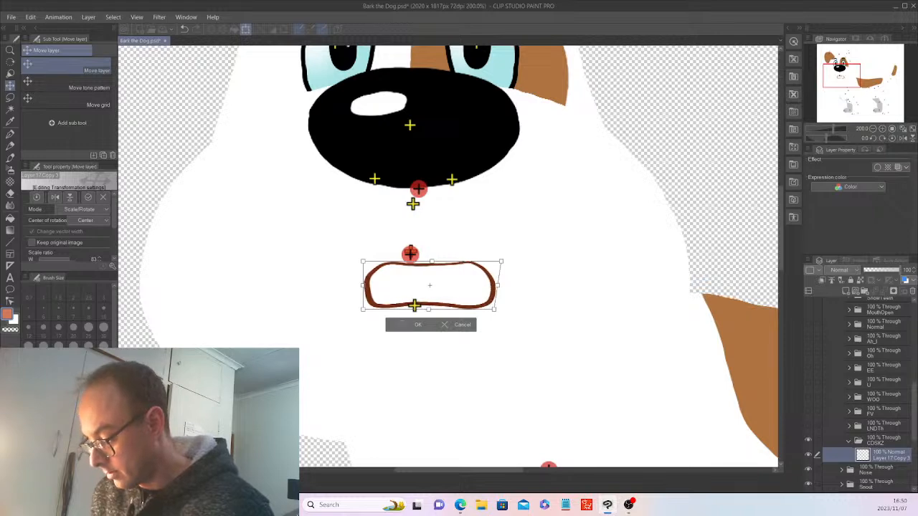
key("Return")
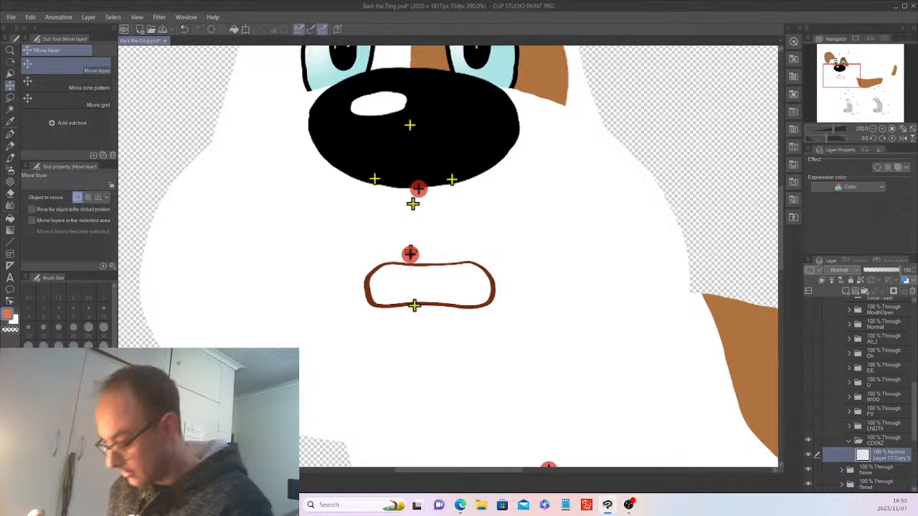
Step: Sample the outline's dark brown and thicken the thin parts of the CDSKZ mouth outline with the G-pen
key("p")
key("ctrl+plus")
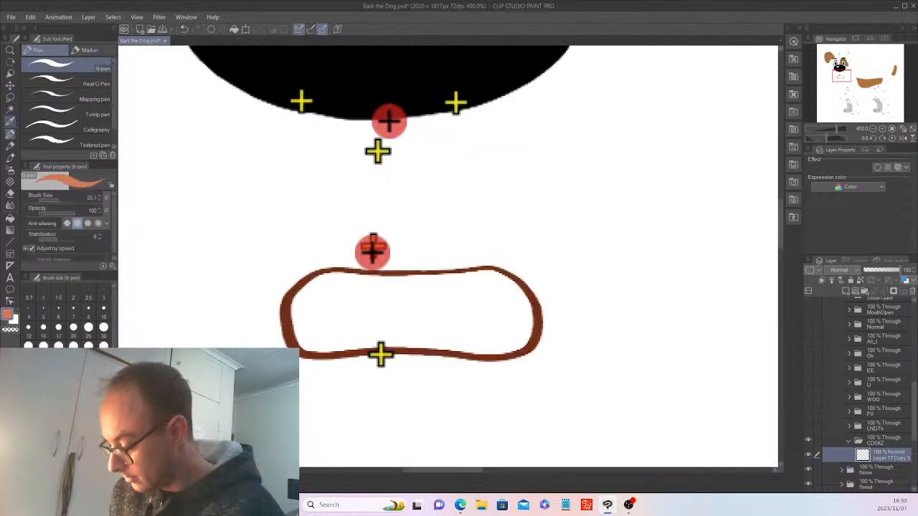
left_click_drag(288, 309, 304, 277)
key("ctrl+z")
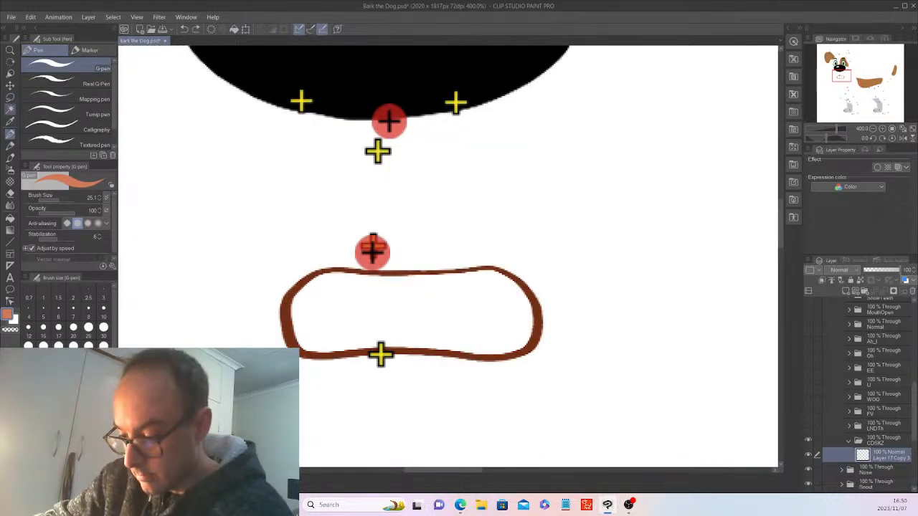
left_click(10, 122)
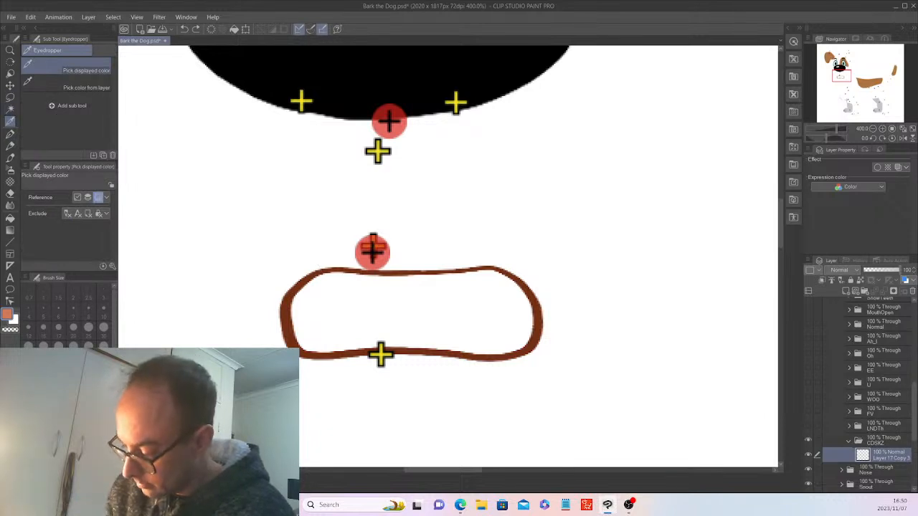
left_click(293, 277)
key("p")
mouse_move(294, 274)
left_mouse_down()
mouse_move(495, 266)
mouse_move(523, 281)
mouse_move(537, 311)
mouse_move(511, 346)
left_mouse_up()
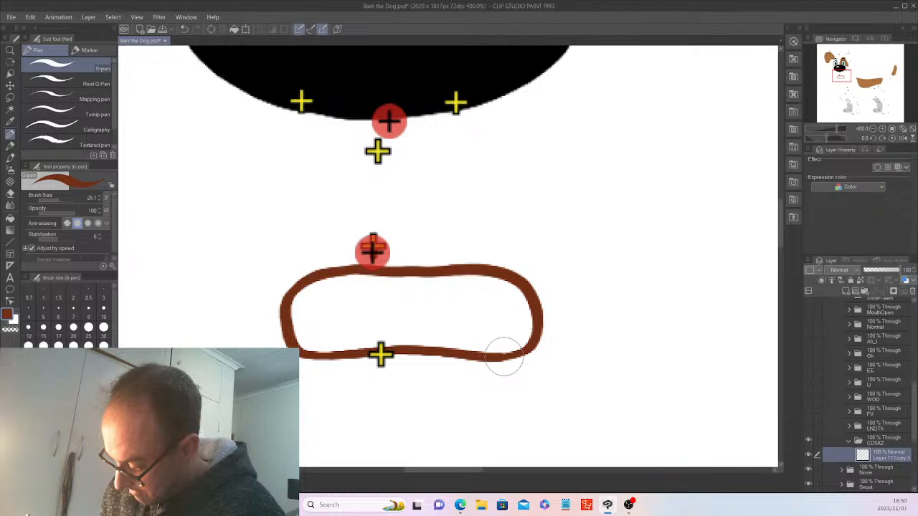
Step: On a new layer beneath the CDSKZ outline, fill the mouth interior with white using a selection expanded by 3 px
key("ctrl+shift+n")
mouse_move(888, 456)
left_mouse_down()
mouse_move(870, 478)
mouse_move(873, 456)
left_mouse_up()
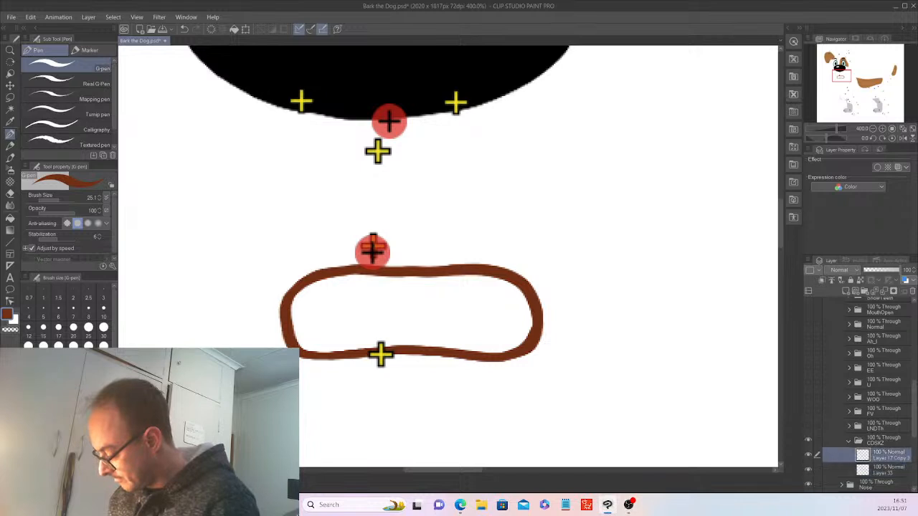
key("w")
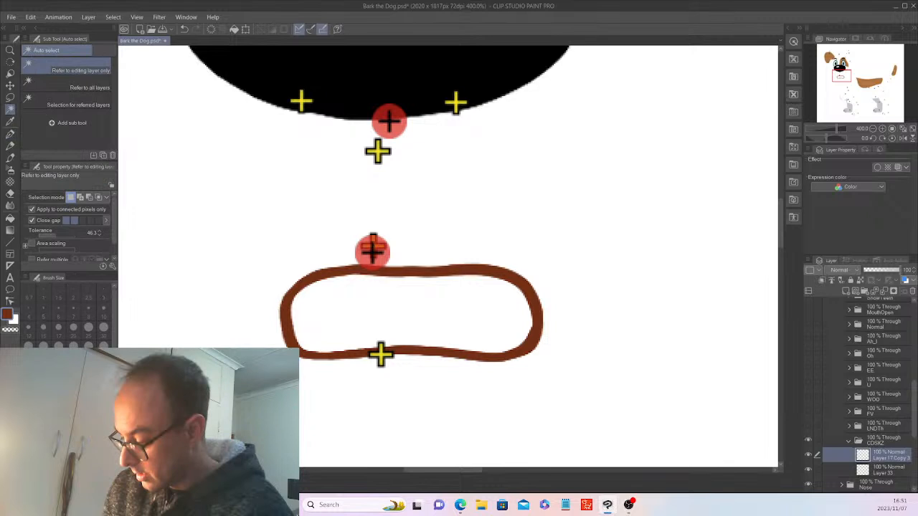
left_click(411, 313)
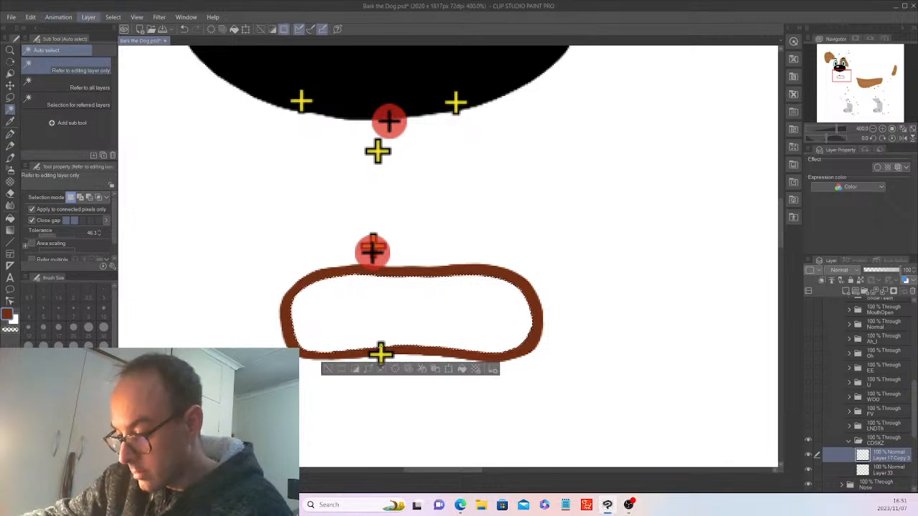
left_click(113, 16)
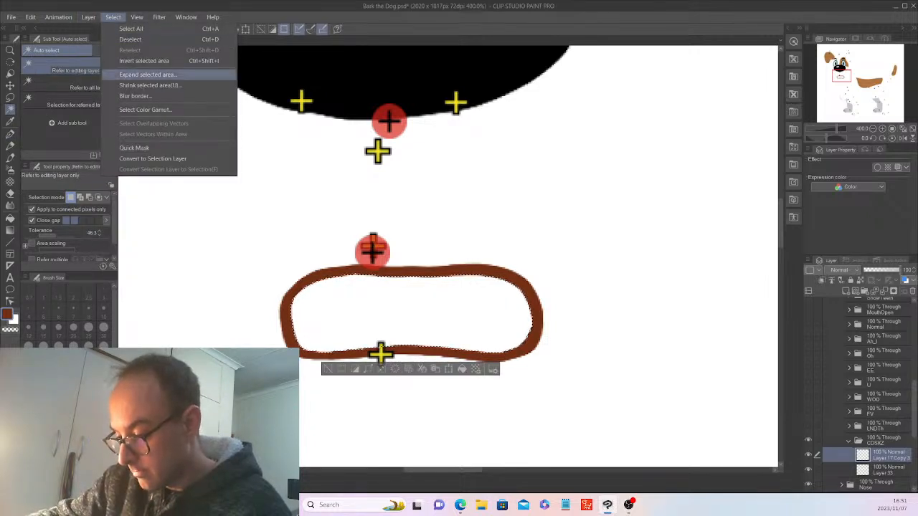
left_click(148, 74)
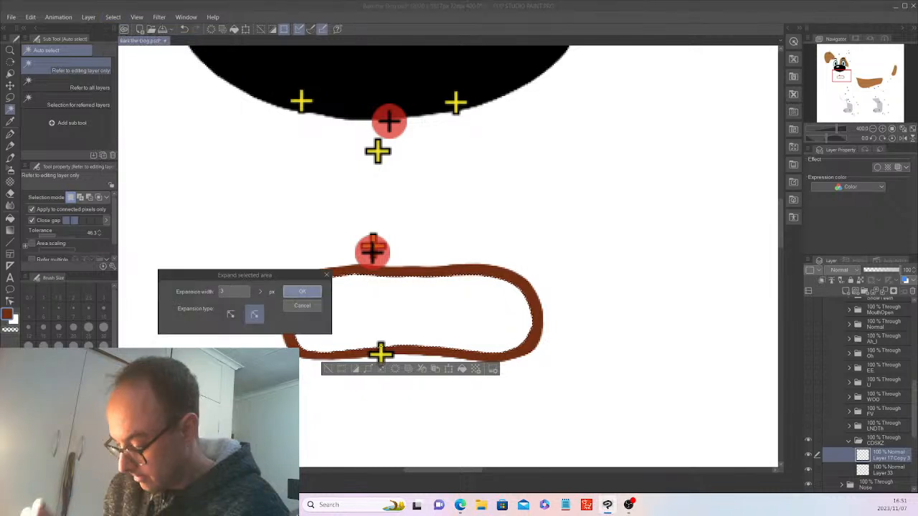
key("Return")
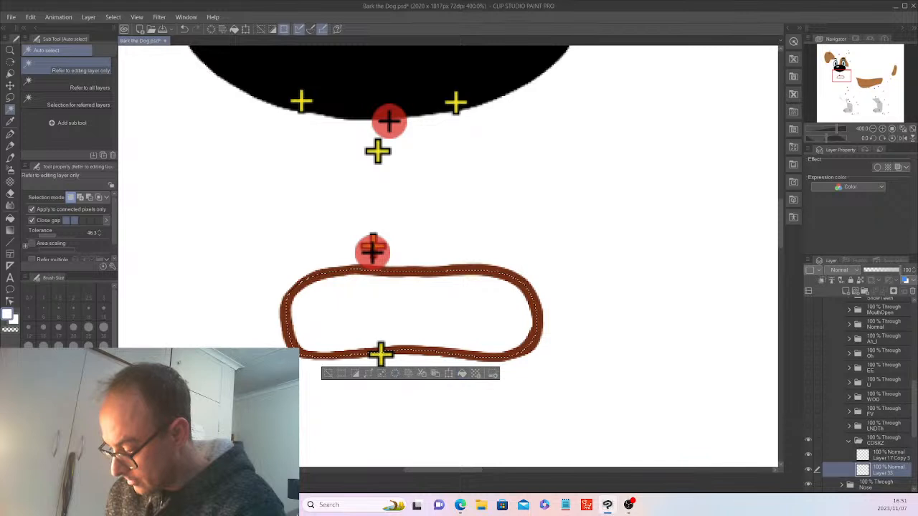
key("ctrl+d")
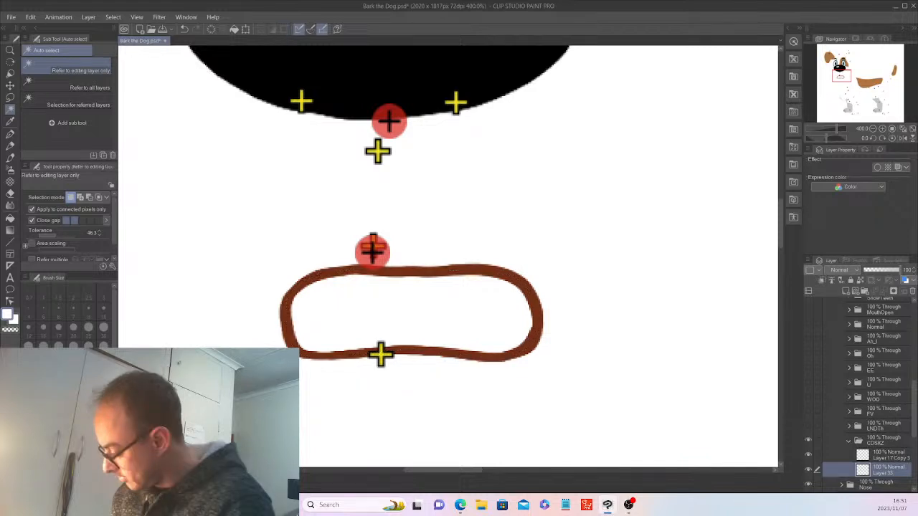
Step: On a new layer between outline and fill, draw a light grey horizontal line across the middle of the teeth
key("ctrl+shift+n")
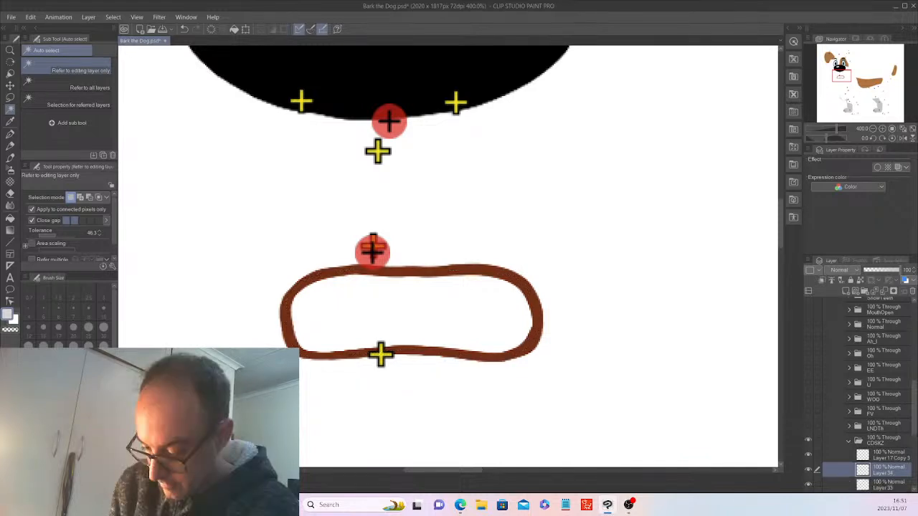
key("p")
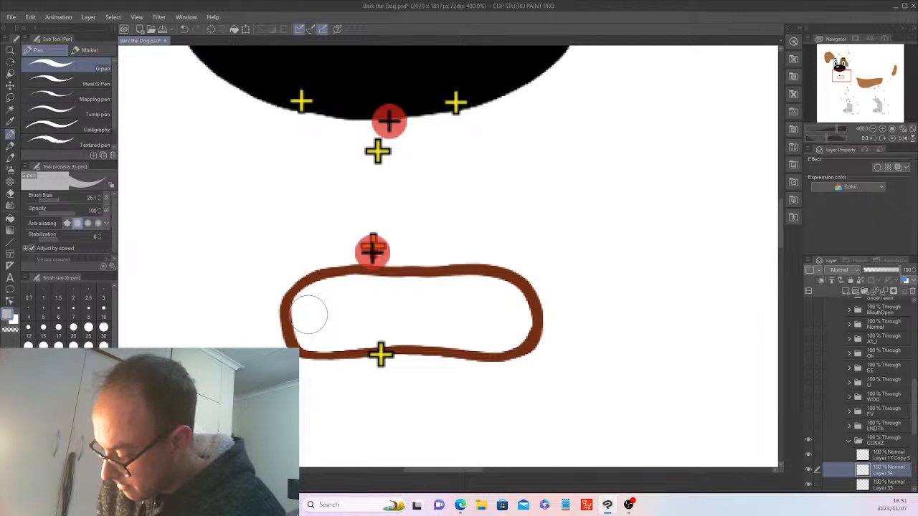
left_click_drag(309, 316, 507, 319)
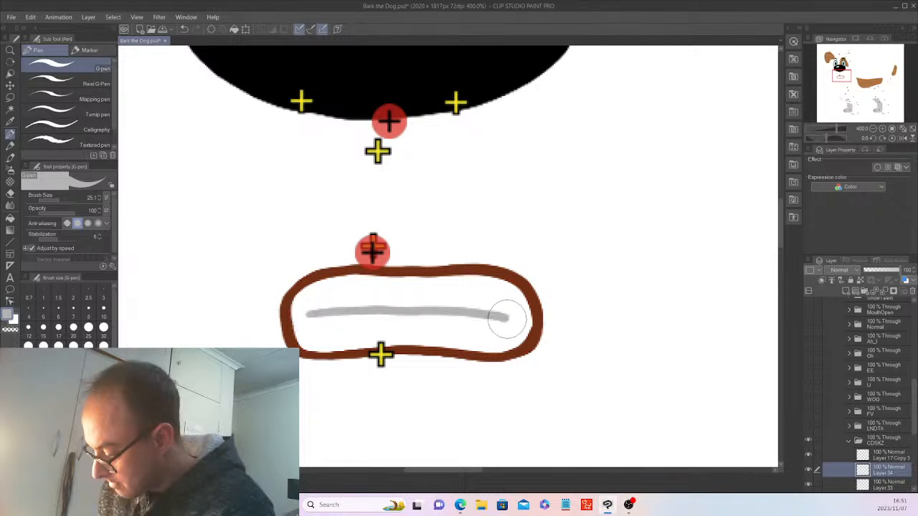
Step: Add short grey vertical strokes across the teeth line near both ends of the mouth to separate the teeth
scroll(507, 320, "down", 8)
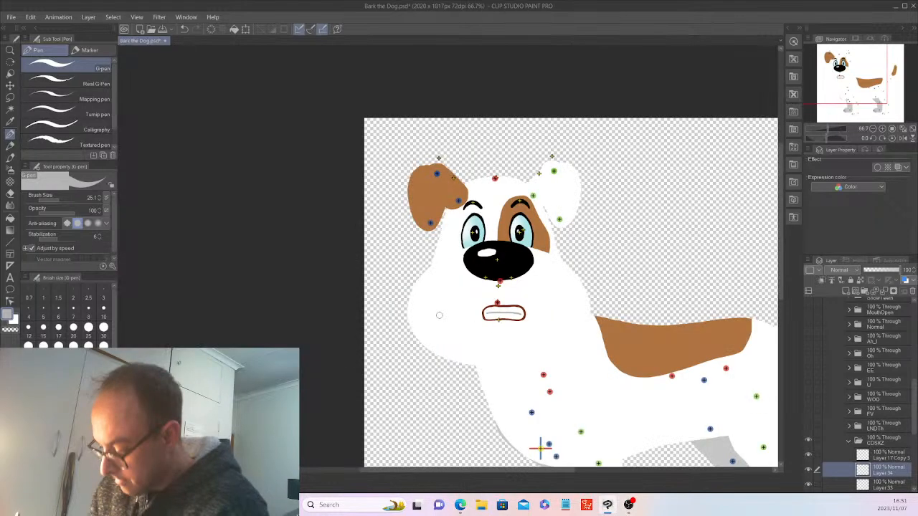
scroll(493, 312, "up", 4)
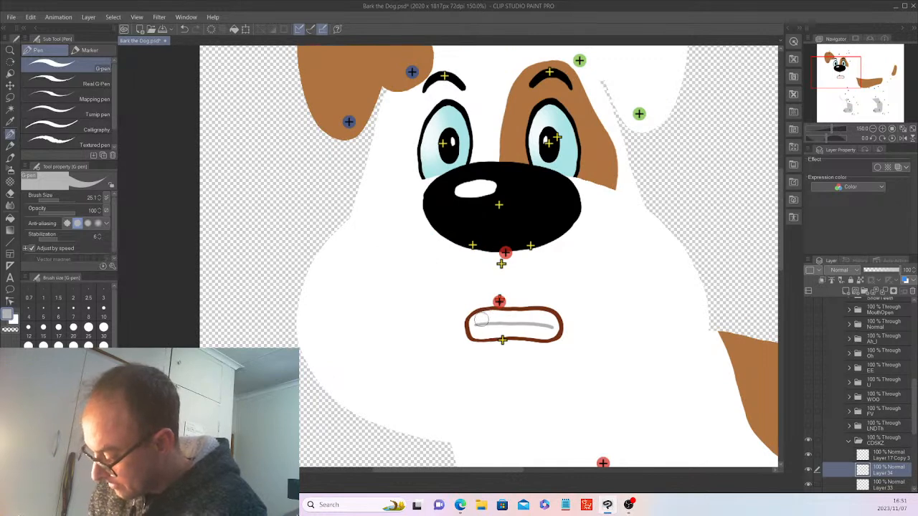
left_click_drag(481, 318, 482, 330)
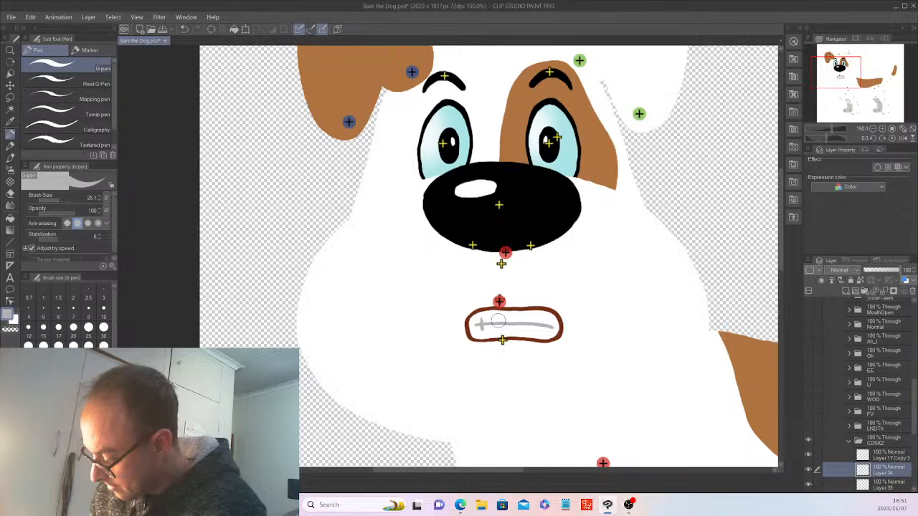
left_click_drag(545, 319, 545, 331)
left_click_drag(531, 320, 531, 329)
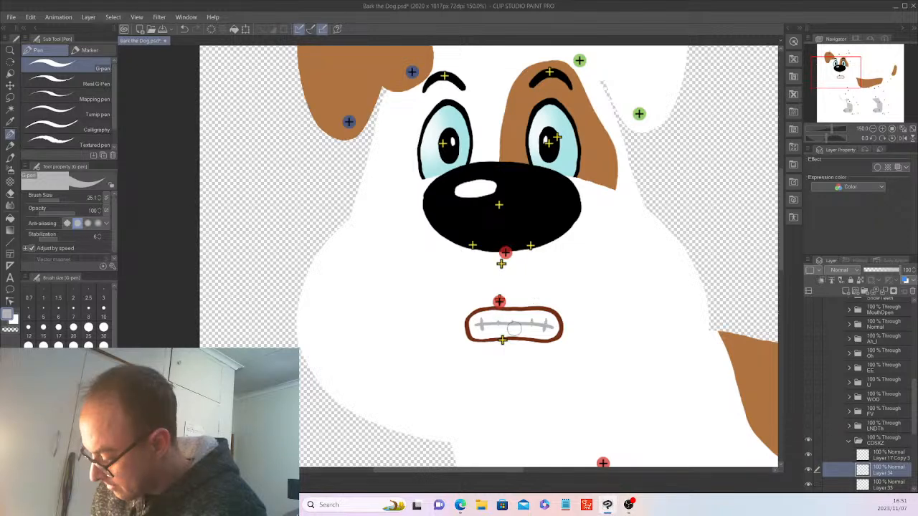
Step: Nudge the whole CDSKZ folder slightly left and down to centre the mouth beneath the nose
scroll(514, 328, "down", 2)
left_click(884, 440)
left_click(10, 86)
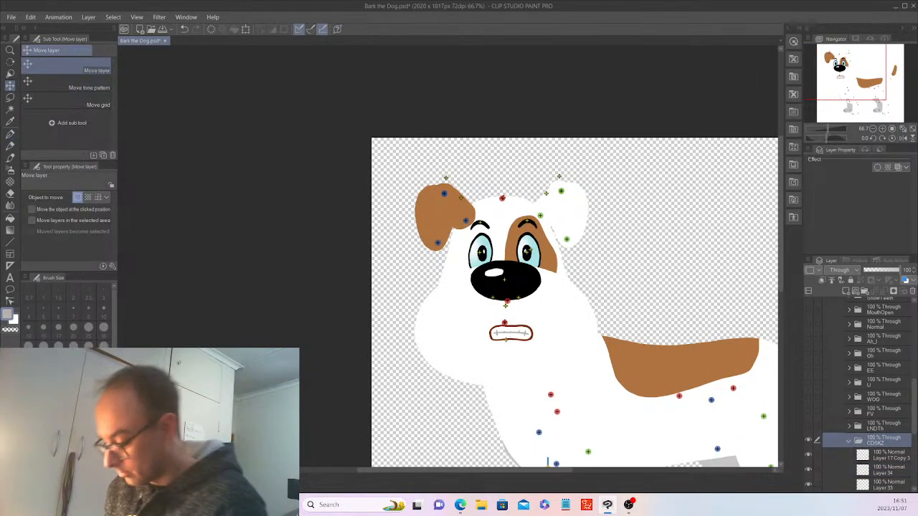
key("Left")
key("Left")
key("Left")
key("Left")
key("Left")
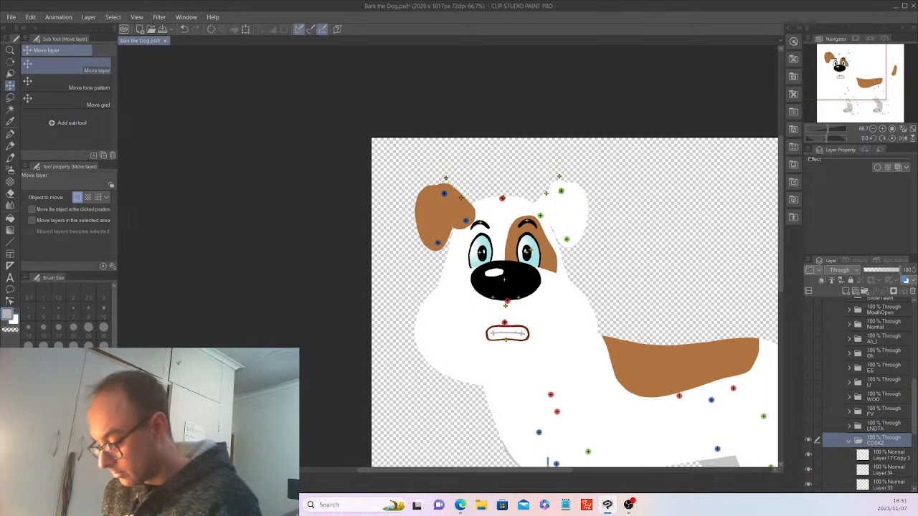
key("Left")
key("Left")
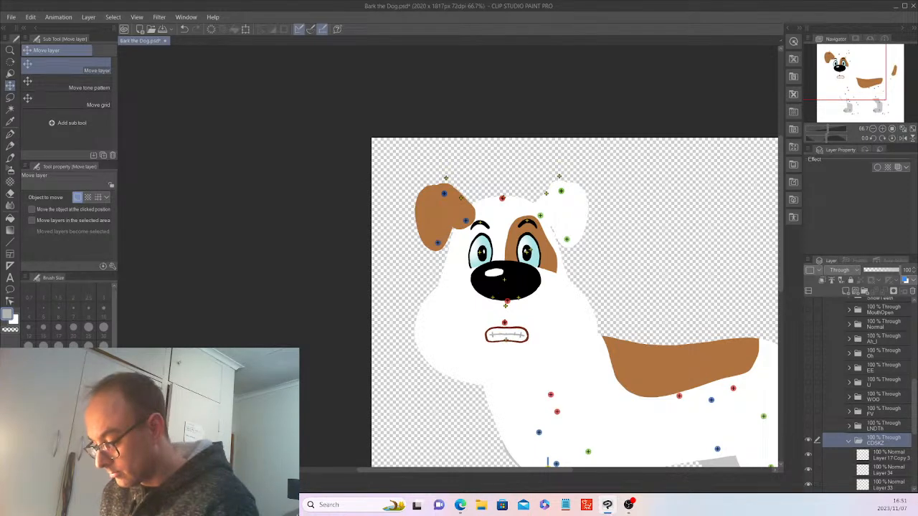
Step: Collapse the CDSKZ folder and save the Bark the Dog PSD
left_click(849, 442)
key("ctrl+minus")
key("ctrl+minus")
key("ctrl+minus")
key("ctrl+plus")
key("ctrl+plus")
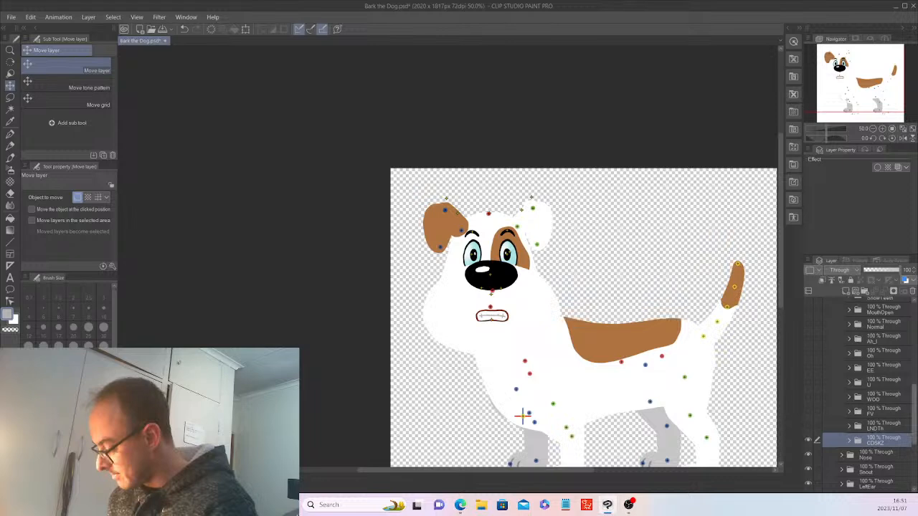
key("ctrl+s")
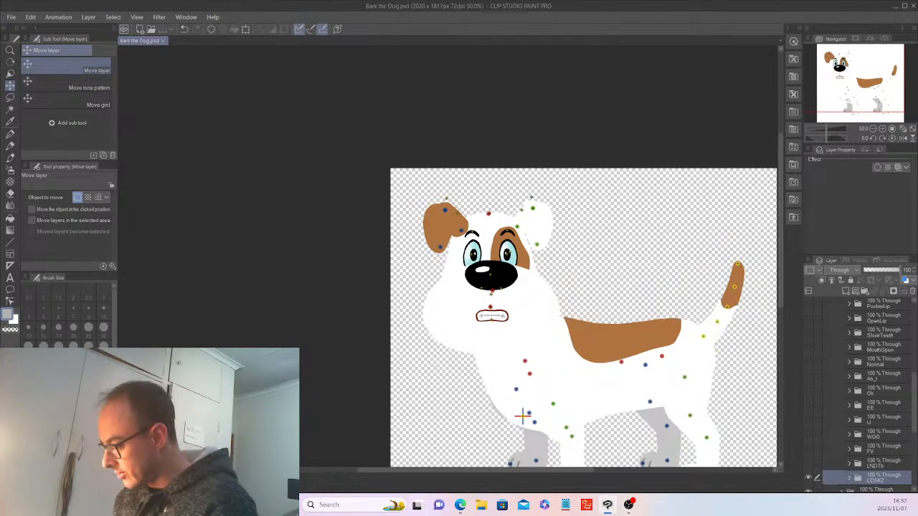
left_click(849, 478)
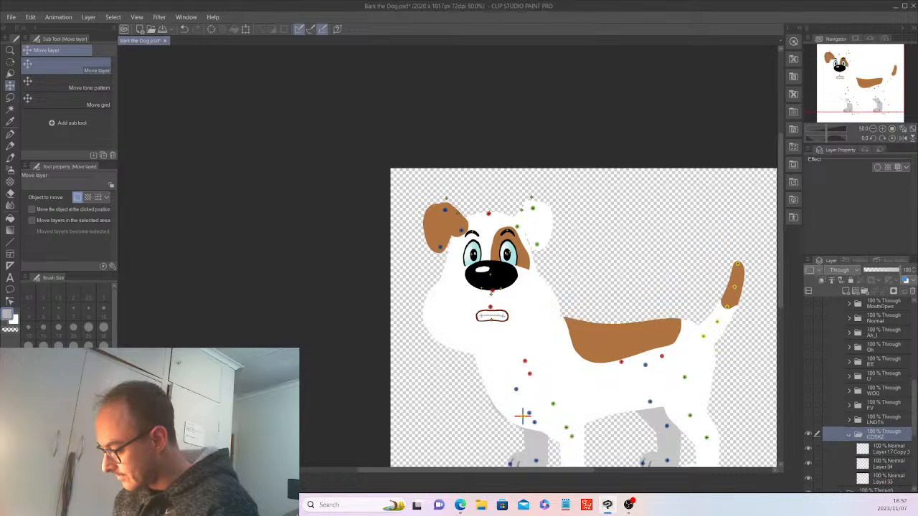
left_click(849, 434)
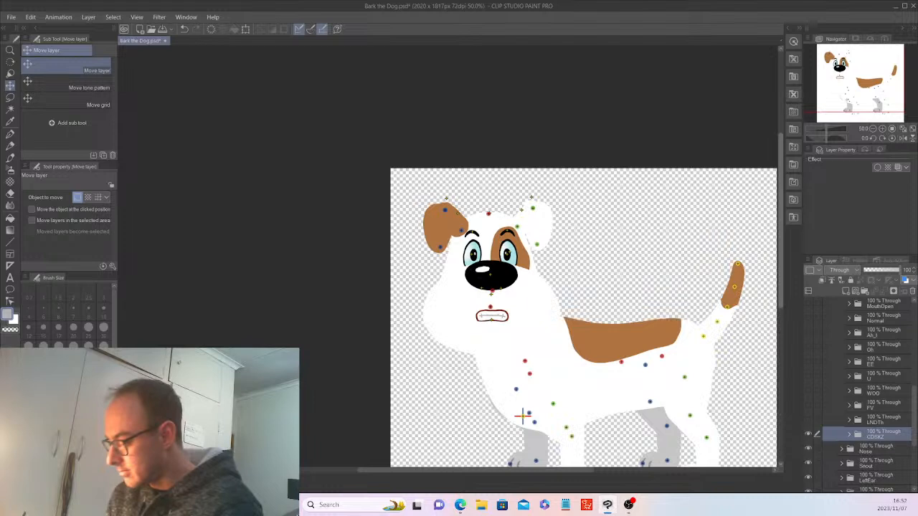
scroll(583, 315, "down", 2)
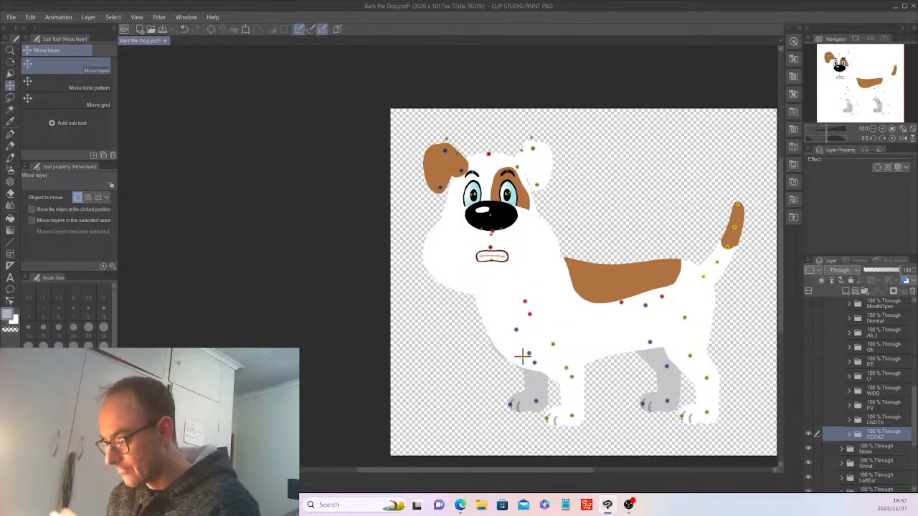
scroll(524, 283, "right", 4)
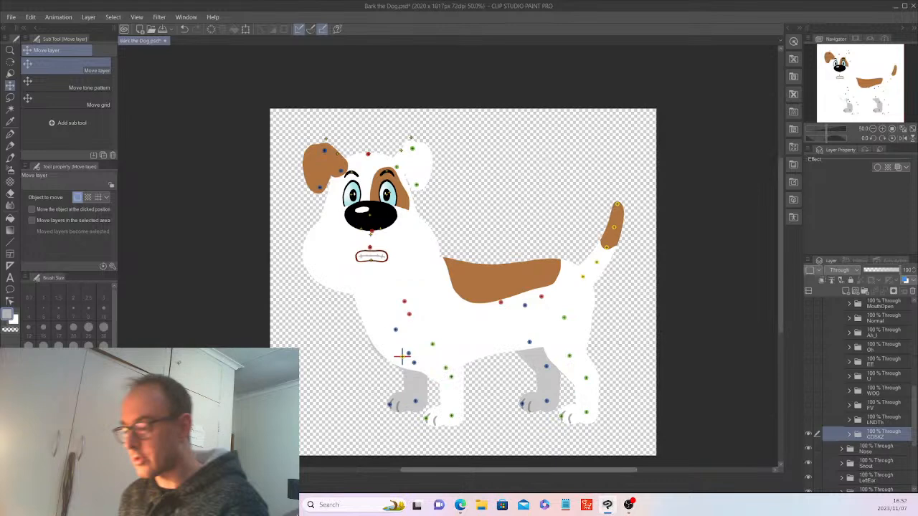